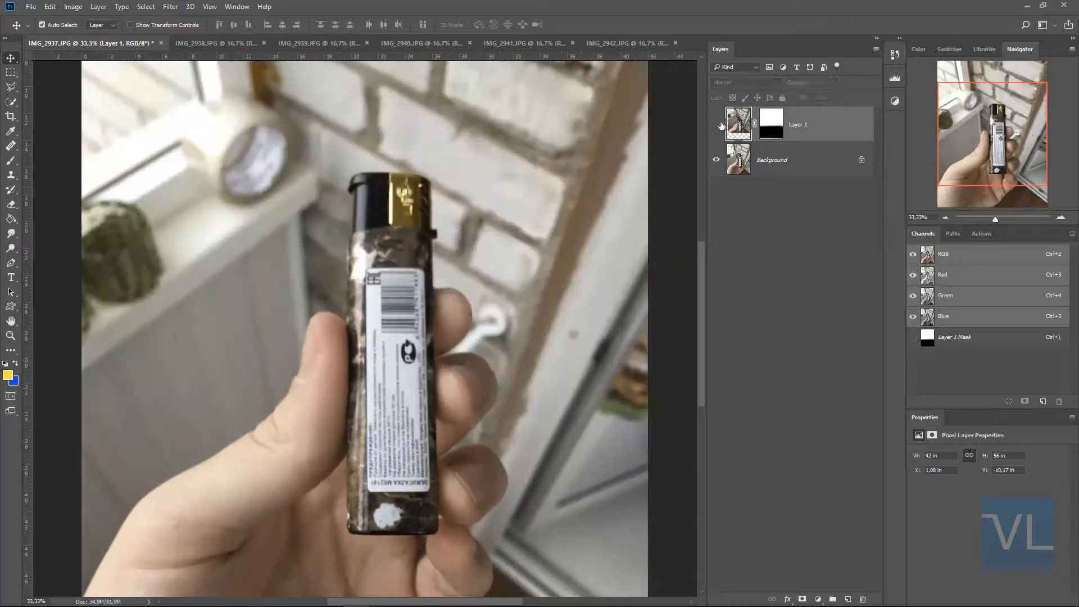
- Show Layer 1 and nudge it until its lighter lines up with the lighter in the Background
click(712, 123)
key(shift+Up)
key(shift+Up)
key(shift+Up)
key(Left)
key(Left)
key(shift+Down)
key(shift+Down)
key(shift+Down)
key(shift+Down)
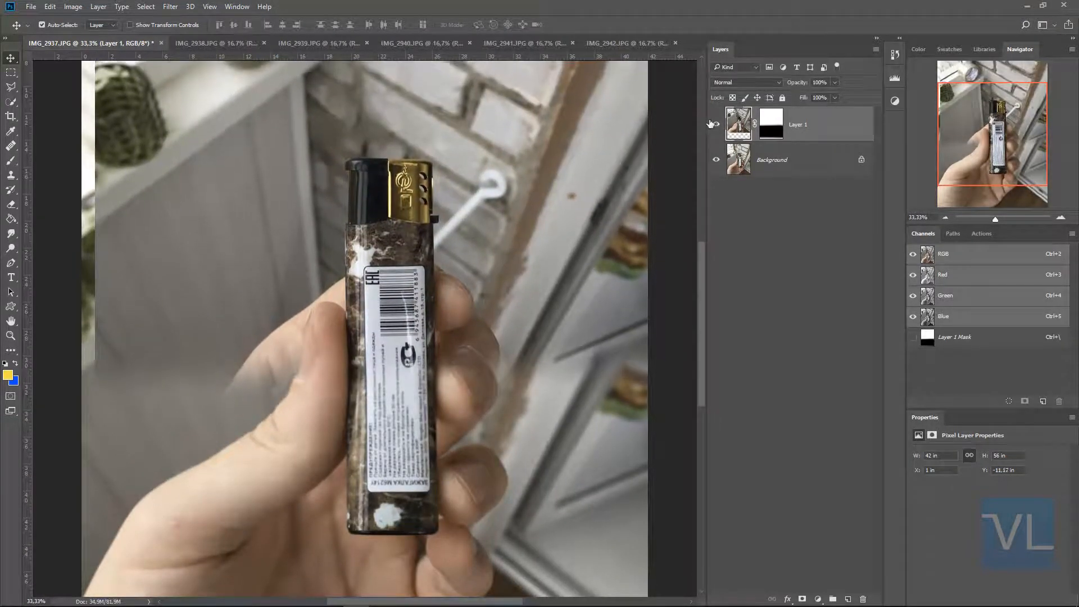
- Paint black on Layer 1's mask to hide its surroundings, keeping only the area around the lighter's upper part
key(ctrl+minus)
key(b)
drag(197, 101, 218, 256)
key(ctrl+z)
click(771, 129)
mouse_move(236, 96)
mouse_down()
mouse_move(186, 343)
mouse_move(264, 84)
mouse_up()
mouse_move(304, 96)
mouse_down()
mouse_move(619, 101)
mouse_move(538, 219)
mouse_up()
key(ctrl+plus)
key(v)
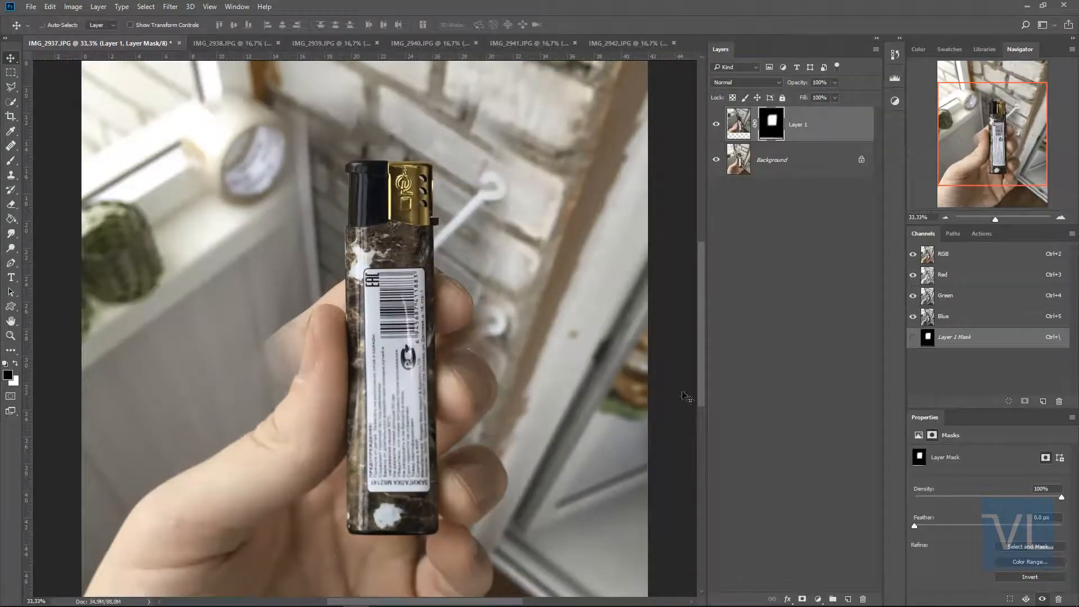
- Crop IMG_2937 to a narrow vertical frame around the lighter
key(ctrl+minus)
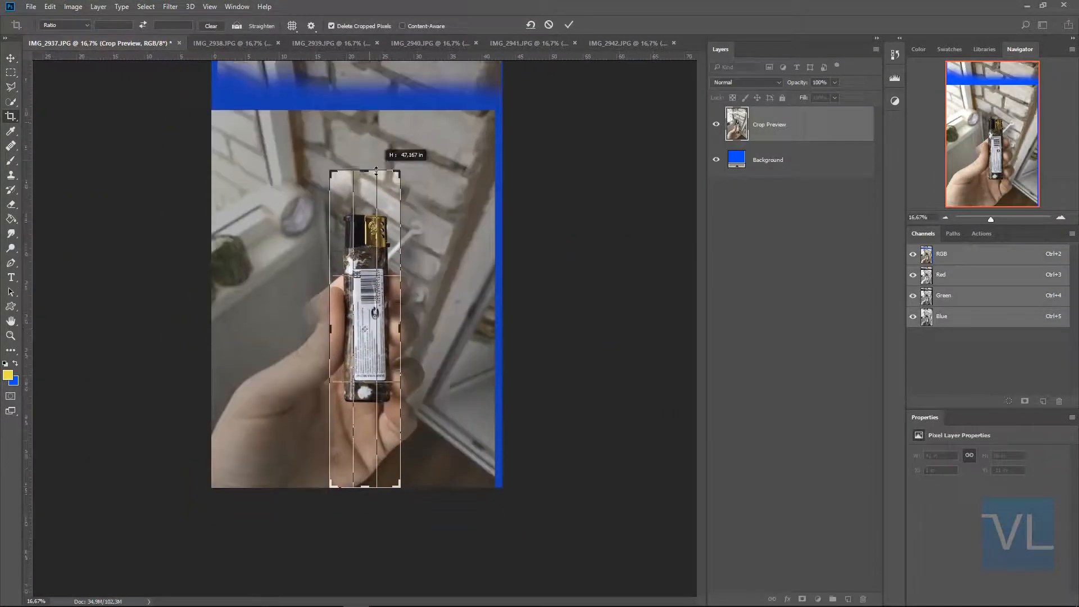
drag(369, 494, 369, 438)
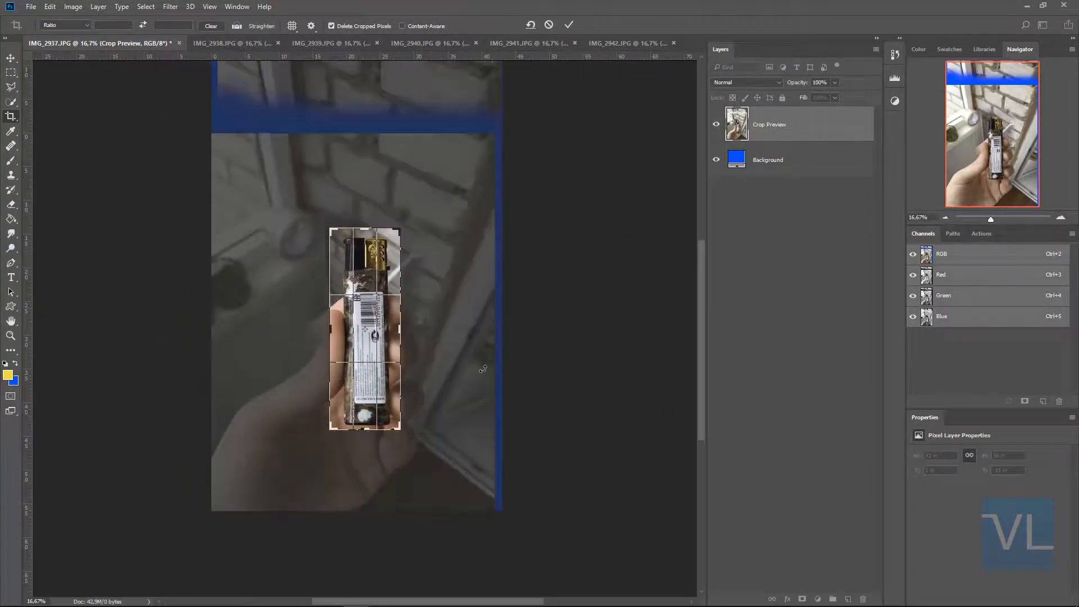
key(ctrl+plus)
key(Return)
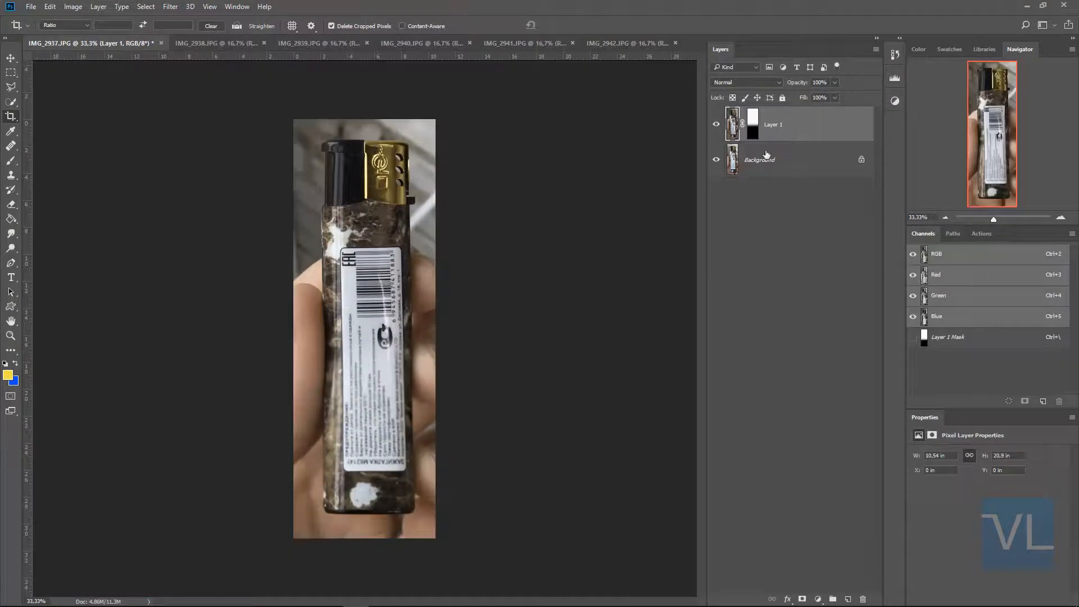
- Rotate Layer 1 by about 0.5° and straighten the copied lighter top on Layer 3
drag(466, 546, 453, 557)
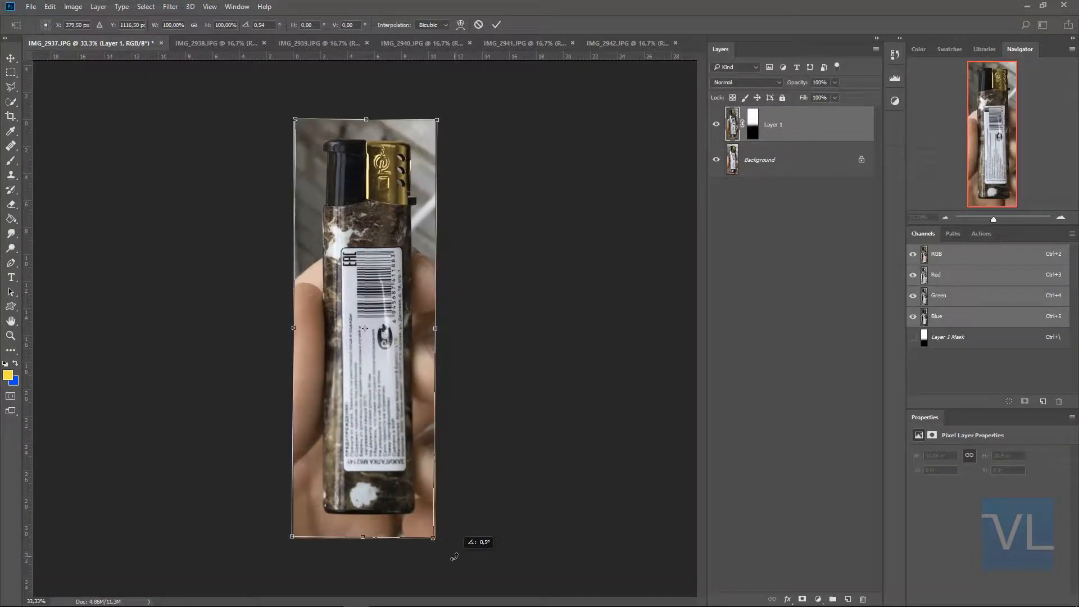
key(ctrl+plus)
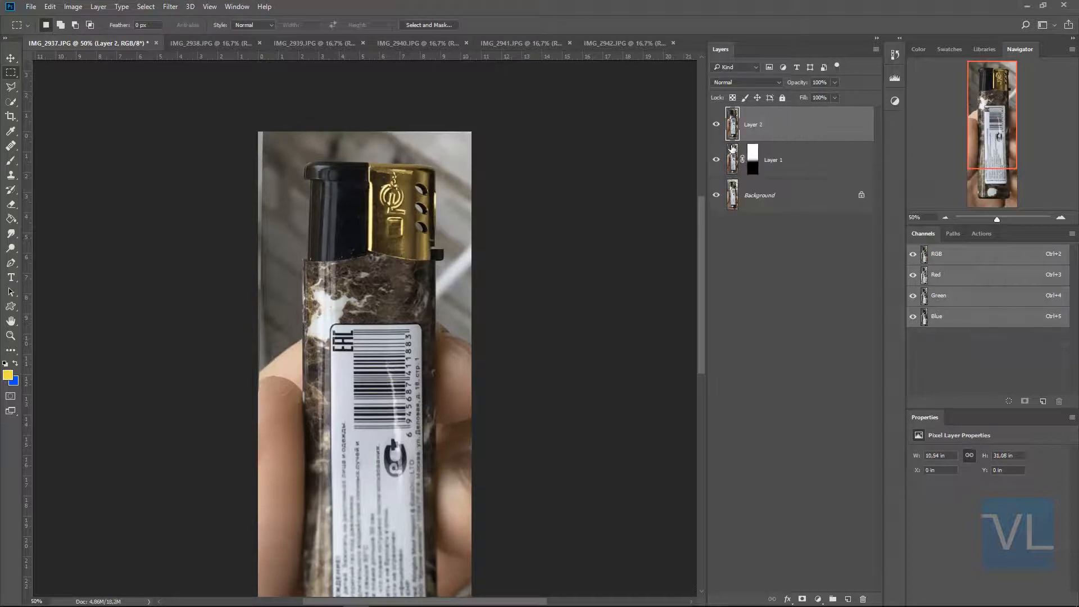
drag(445, 465, 449, 461)
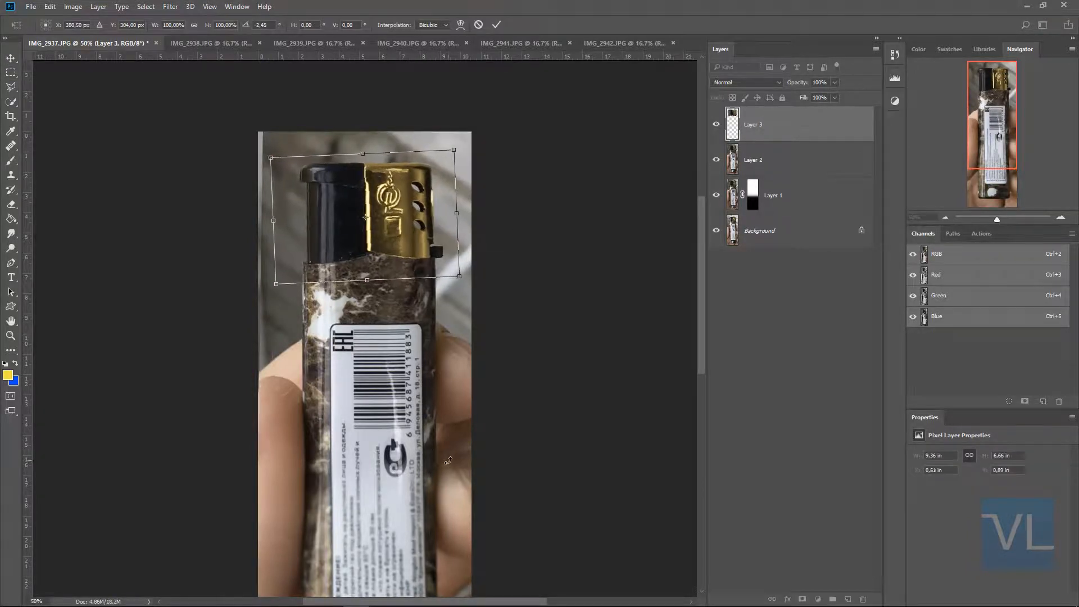
key(ctrl+plus)
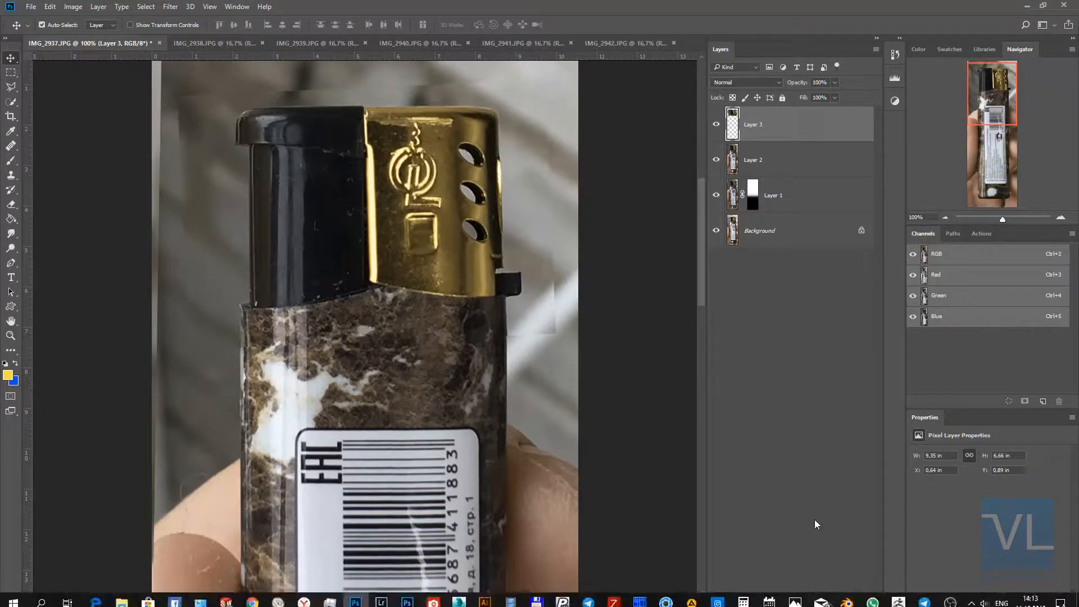
- Add a layer mask to Layer 3 and switch to the Brush with default colours
click(803, 599)
key(d)
key(b)
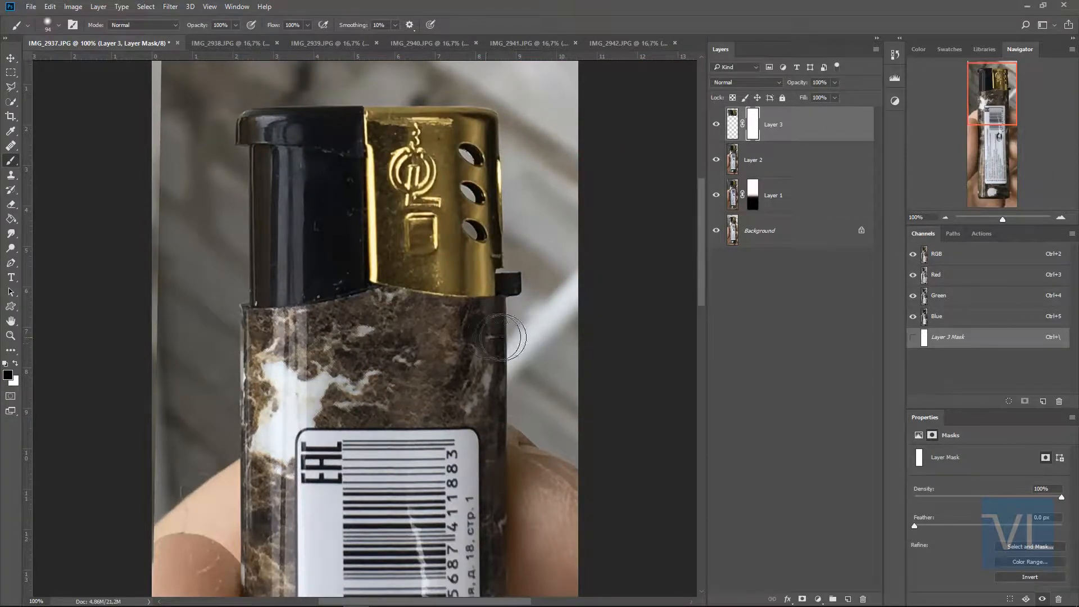
- Crop the composite tightly to the lighter's outer edges on all sides
key(ctrl+minus)
key(ctrl+minus)
key(ctrl+minus)
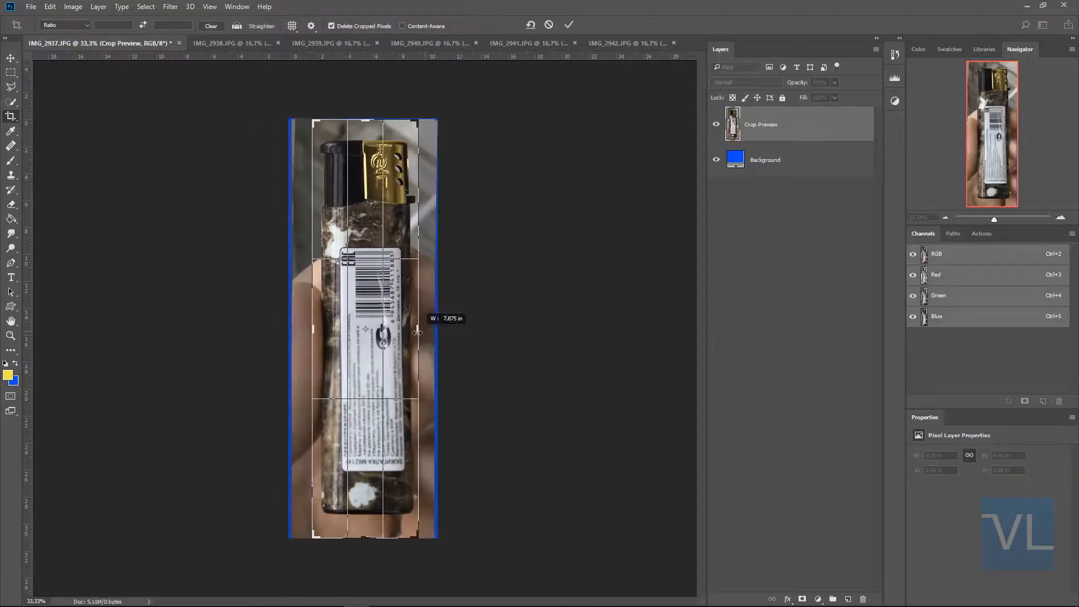
alt+drag(439, 317, 416, 317)
drag(366, 107, 366, 131)
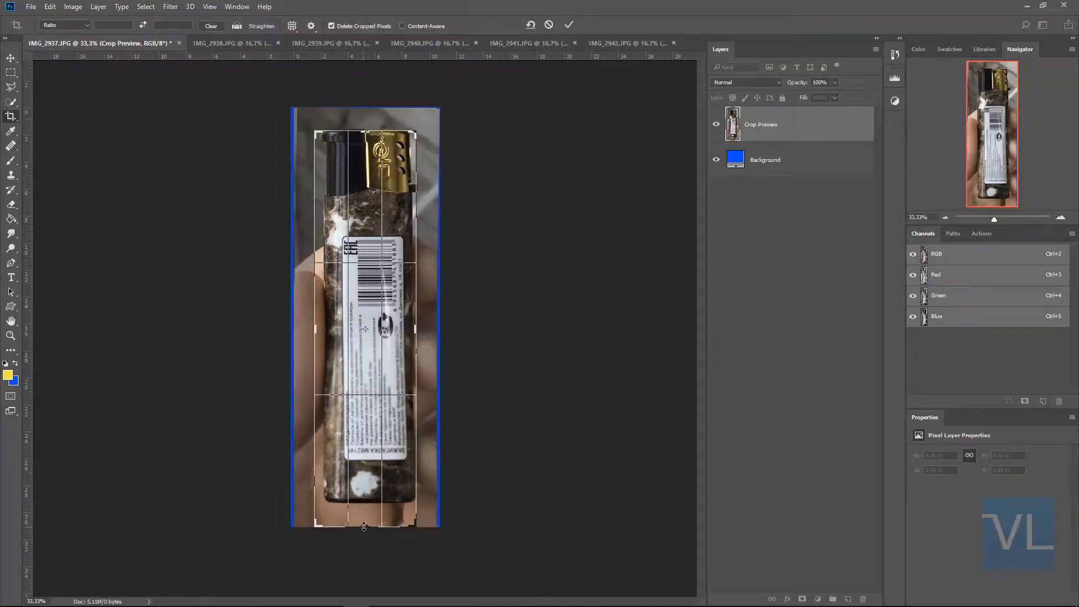
drag(364, 527, 364, 515)
key(Return)
click(347, 284)
key(ctrl+plus)
key(ctrl+plus)
scroll(305, 430, up, 3)
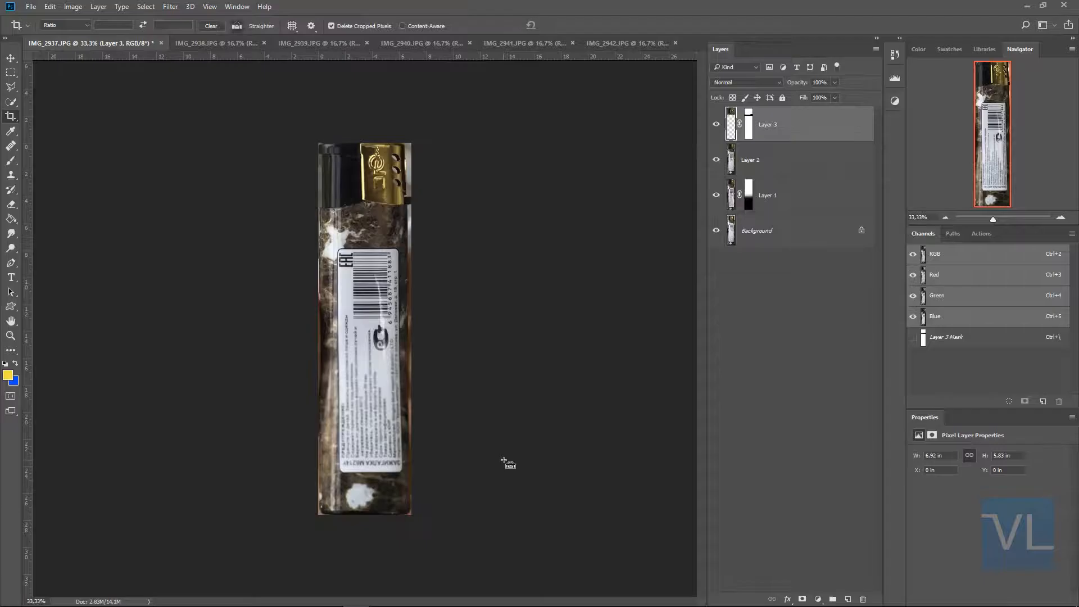
- Save the composite as a baseline JPEG at Maximum quality 10 and switch to IMG_2938
key(ctrl+shift+s)
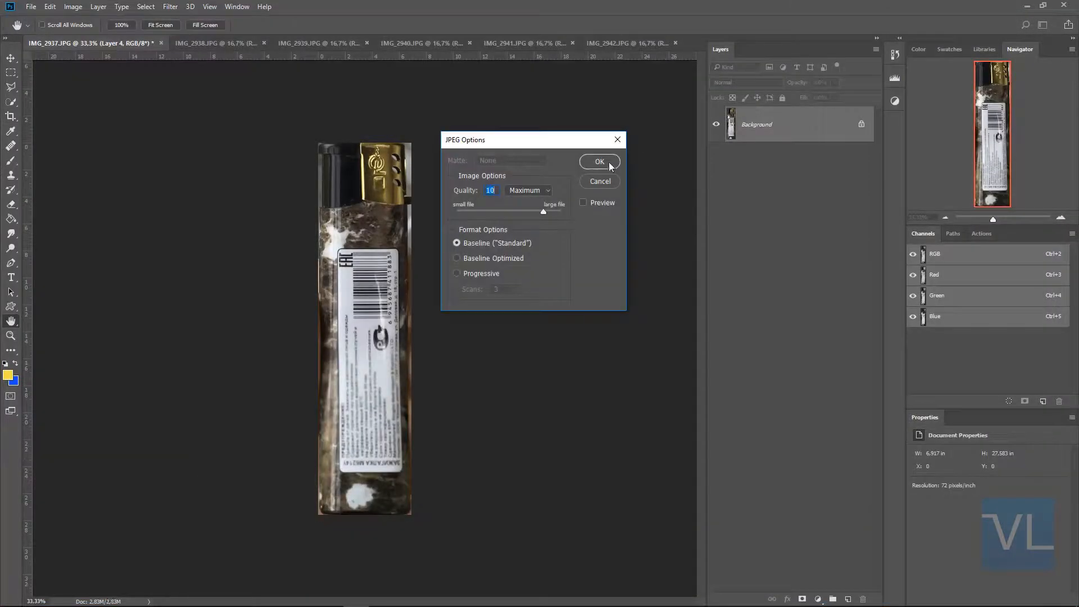
click(227, 43)
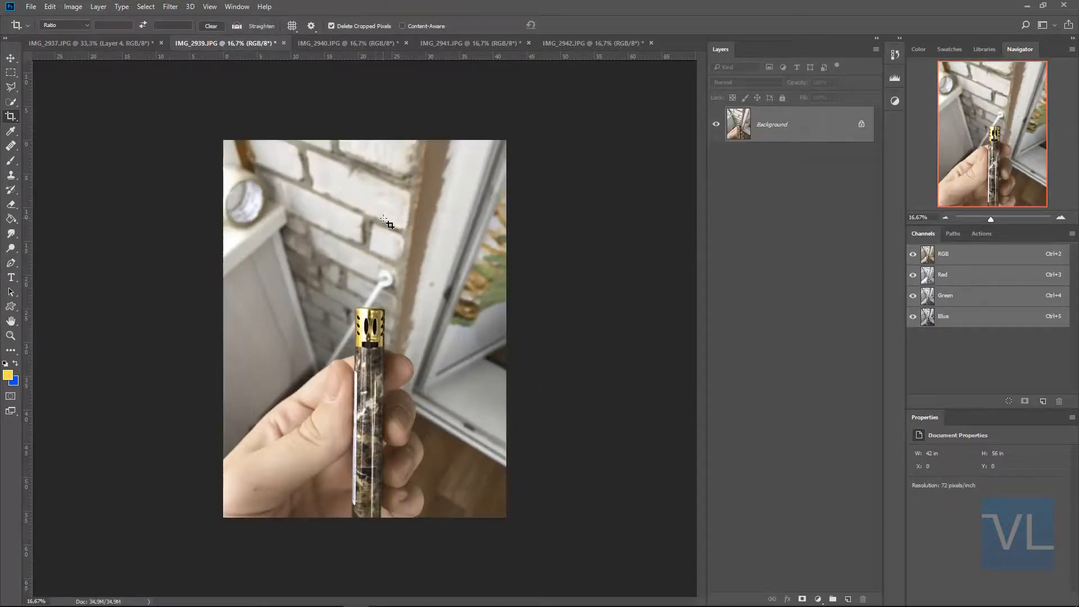
- Frame a rough crop around the lighter's narrow side in IMG_2939
click(383, 218)
drag(380, 140, 380, 219)
drag(505, 329, 452, 328)
drag(277, 332, 338, 336)
key(ctrl+plus)
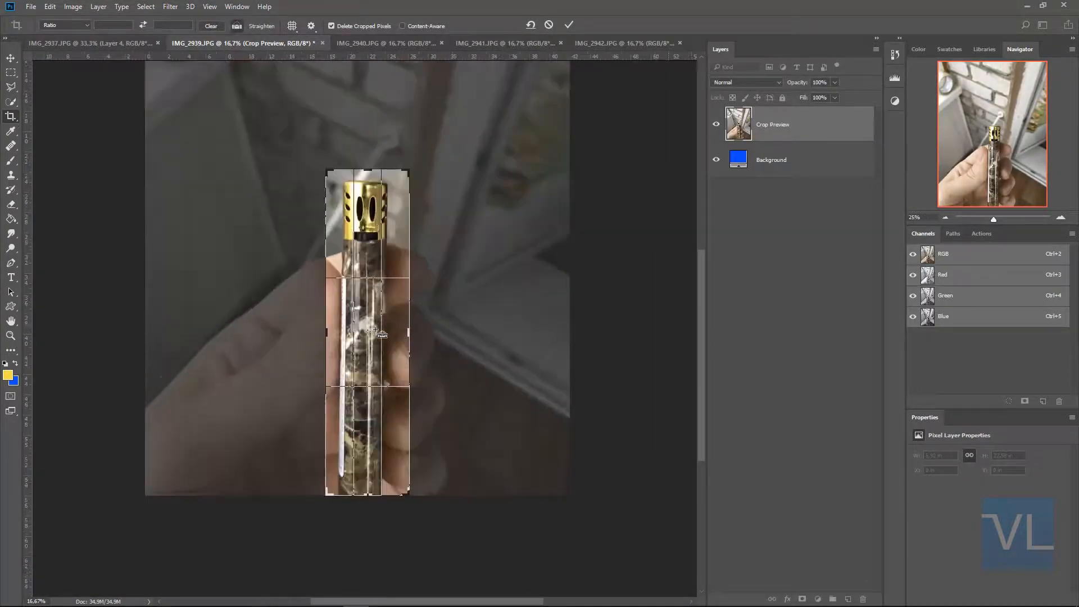
- Straighten the IMG_2939 crop, tighten its frame around the lighter's narrow side, and apply it
key(ctrl+plus)
drag(487, 557, 489, 555)
drag(423, 328, 408, 327)
drag(323, 328, 332, 329)
drag(422, 569, 420, 567)
drag(365, 108, 363, 114)
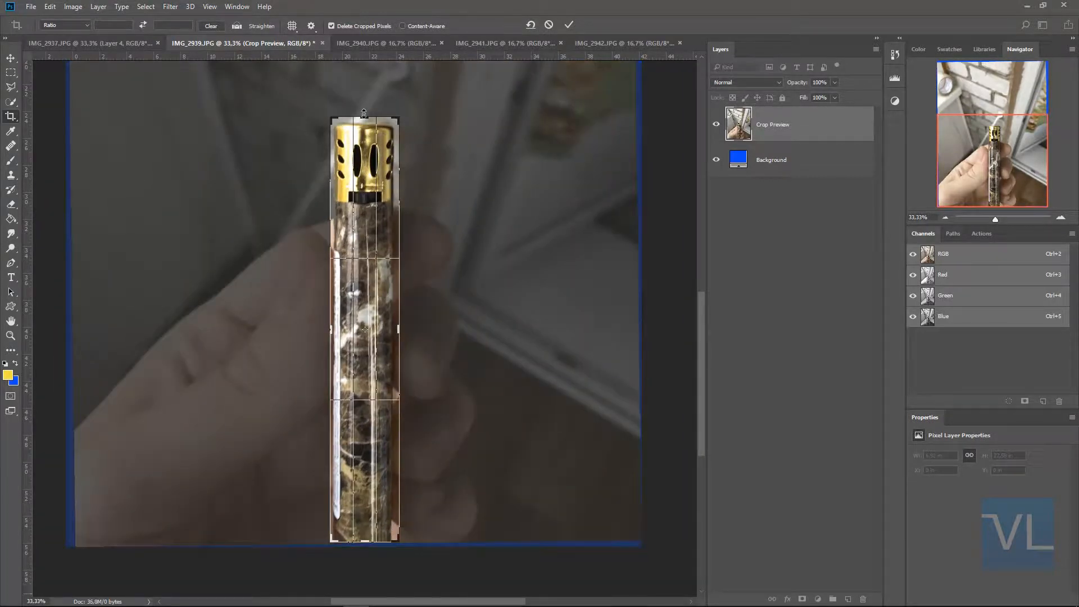
key(Return)
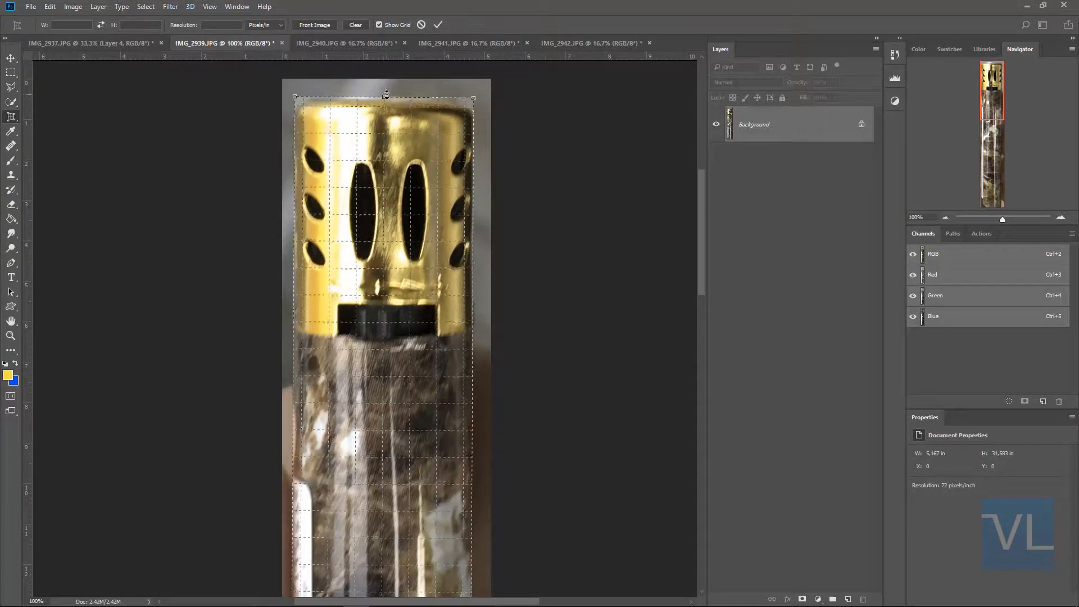
- Apply the perspective crop along the lighter's edges and save IMG_2939
key(Return)
key(ctrl+minus)
key(ctrl+minus)
key(ctrl+minus)
key(ctrl+minus)
key(ctrl+s)
- Crop IMG_2940 to a narrow vertical frame around the lighter's black-capped side
key(ctrl+Tab)
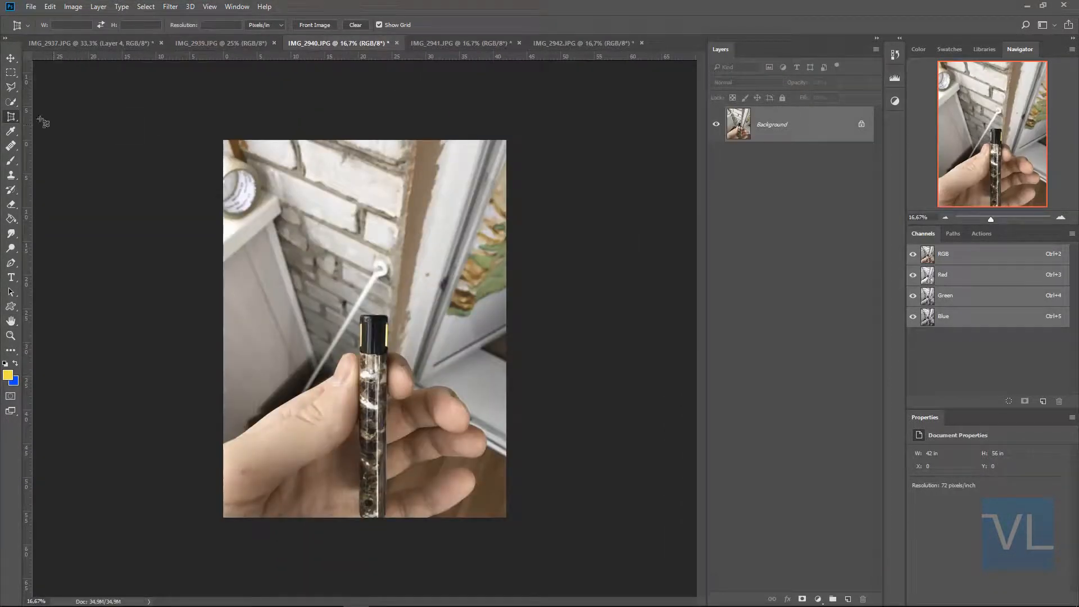
click(36, 117)
drag(224, 278, 277, 276)
drag(452, 272, 405, 273)
drag(365, 140, 366, 226)
drag(326, 332, 339, 332)
drag(392, 333, 384, 333)
key(ctrl+plus)
key(ctrl+plus)
key(ctrl+plus)
key(ctrl+plus)
scroll(448, 228, up, 4)
key(Return)
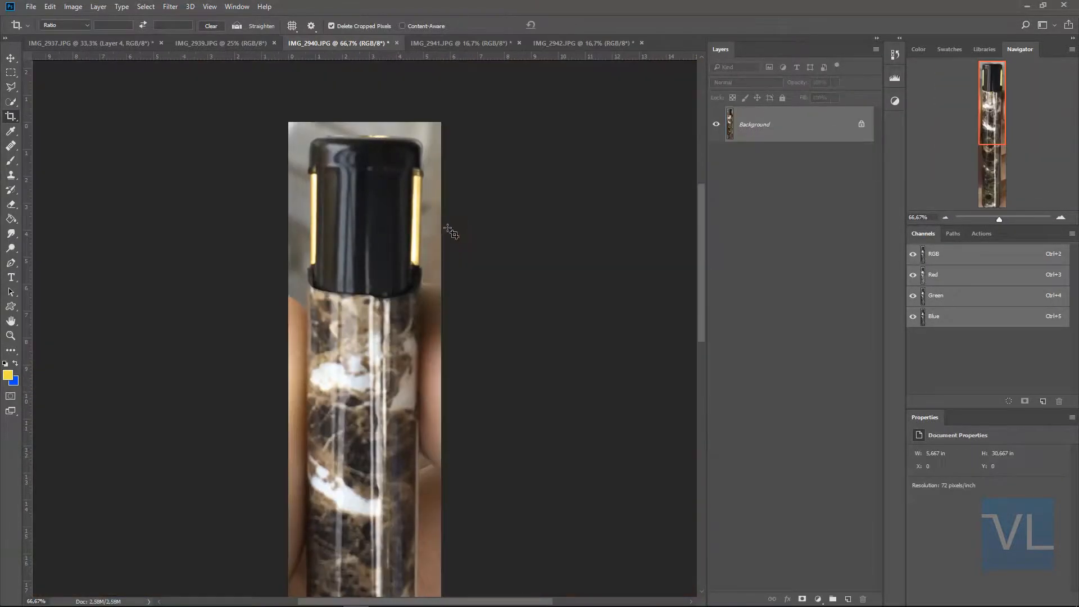
- Perspective-crop IMG_2940 so the frame follows the lighter's side edges
key(ctrl+plus)
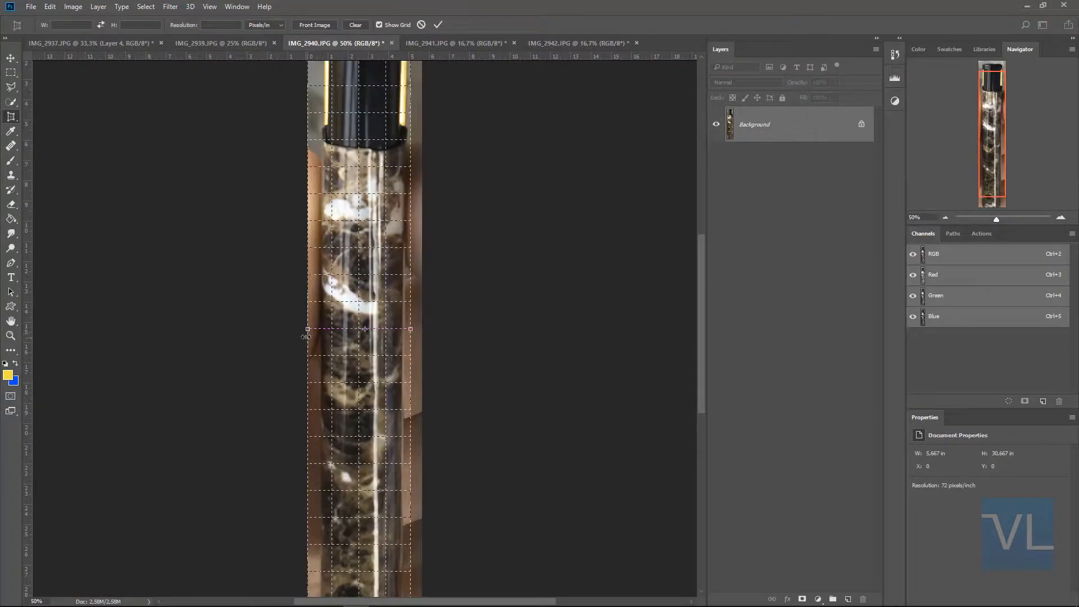
key(ctrl+plus)
key(ctrl+plus)
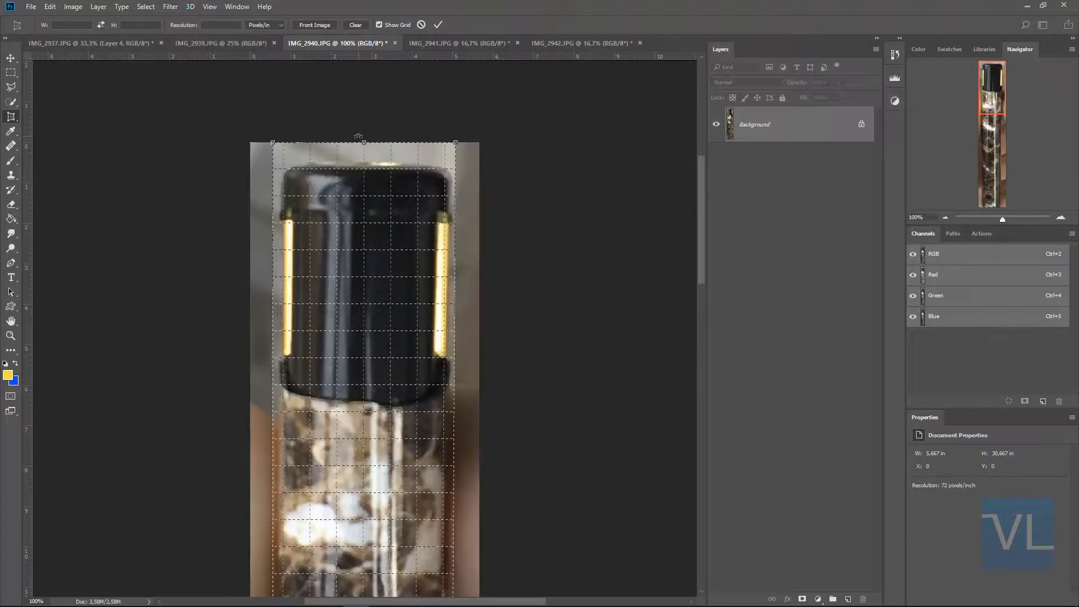
drag(456, 162, 458, 165)
key(Return)
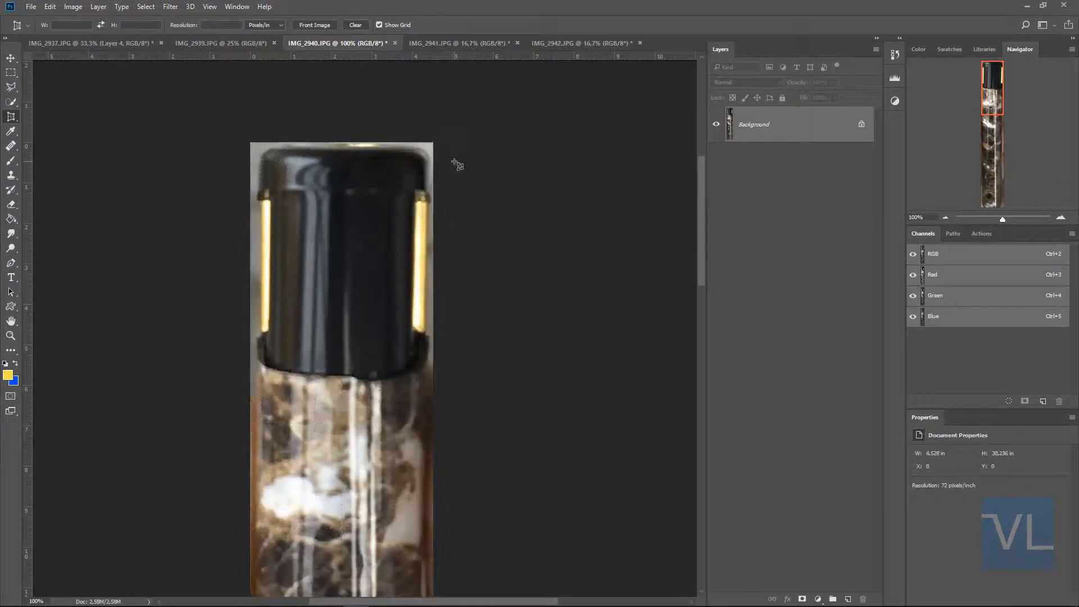
- Save the cropped IMG_2940 photo as a JPEG
key(ctrl+minus)
key(ctrl+minus)
key(ctrl+minus)
key(ctrl+minus)
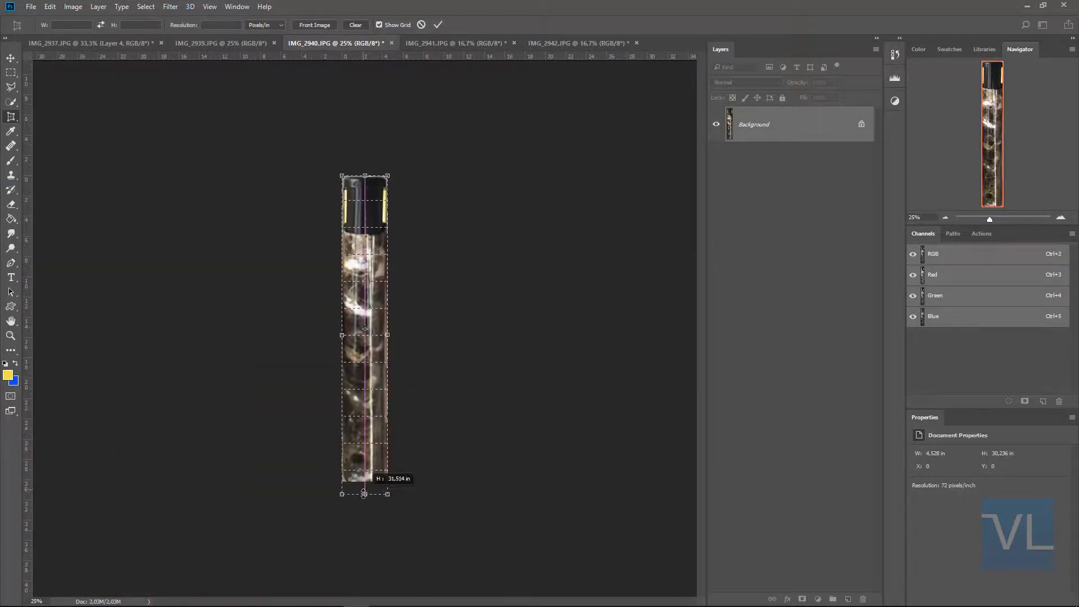
key(ctrl+s)
click(593, 159)
- Perspective-crop IMG_2941 to the lighter's blue base and save it as a baseline JPEG at Maximum quality 10
key(ctrl+Tab)
key(ctrl+plus)
key(ctrl+plus)
key(ctrl+plus)
scroll(516, 354, down, 3)
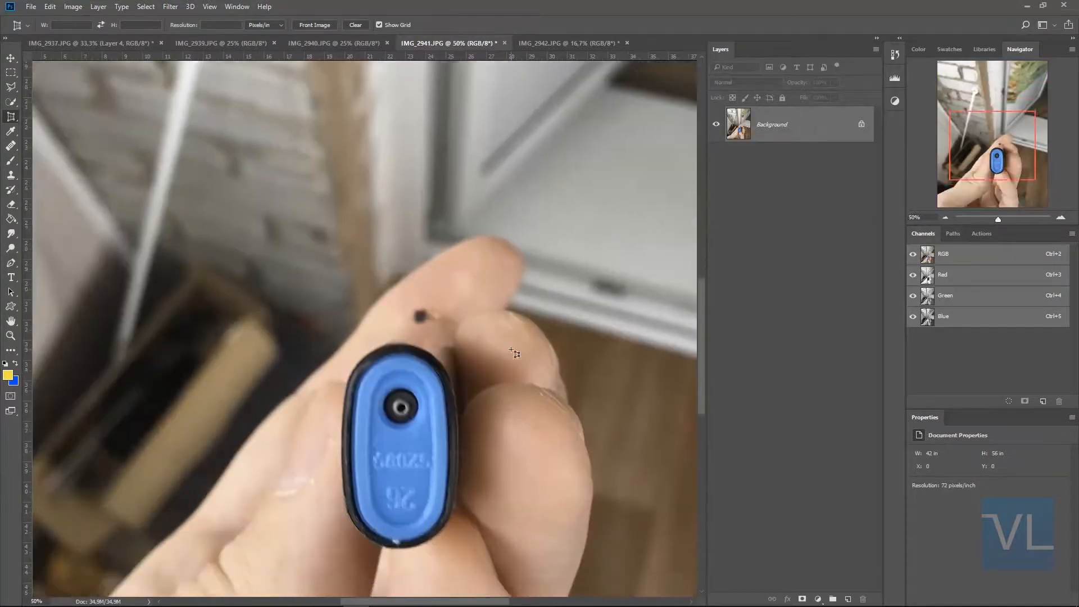
drag(336, 303, 462, 508)
key(ctrl+plus)
key(ctrl+plus)
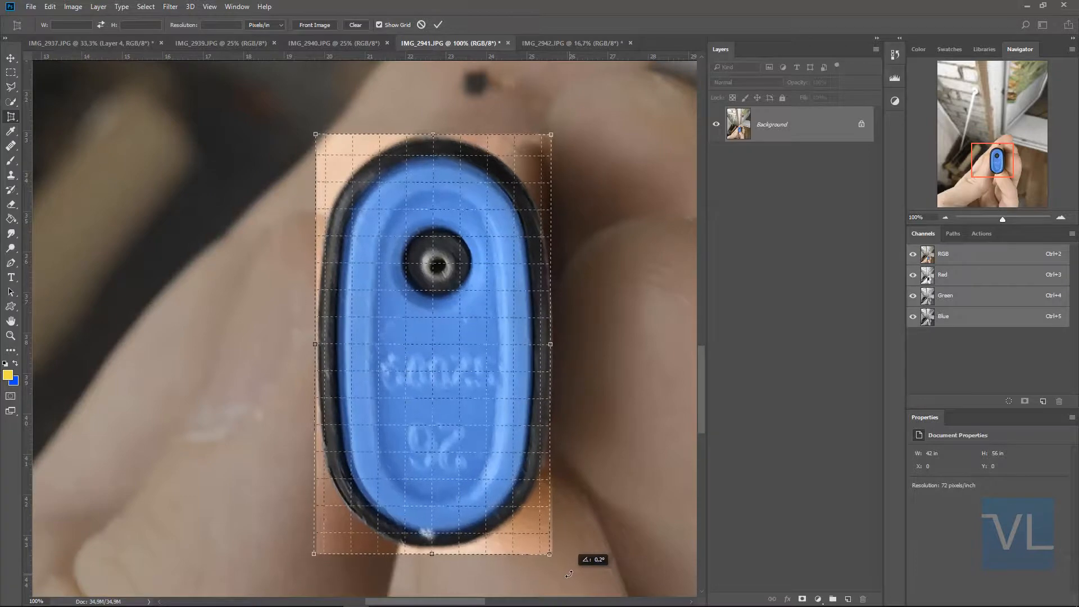
key(Return)
key(ctrl+s)
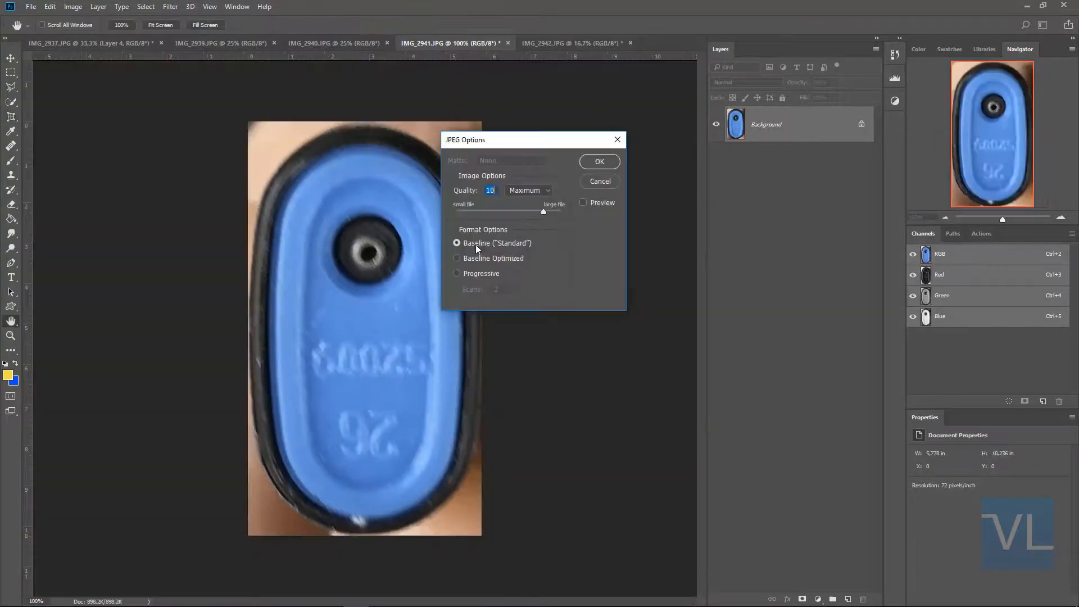
key(Return)
- Perspective-crop IMG_2942 to the gold and black top of the lighter, rotating and adjusting the frame to fit
key(ctrl+Tab)
key(ctrl+plus)
key(ctrl+plus)
key(ctrl+plus)
mouse_move(282, 296)
mouse_down()
mouse_move(408, 526)
mouse_move(415, 571)
mouse_up()
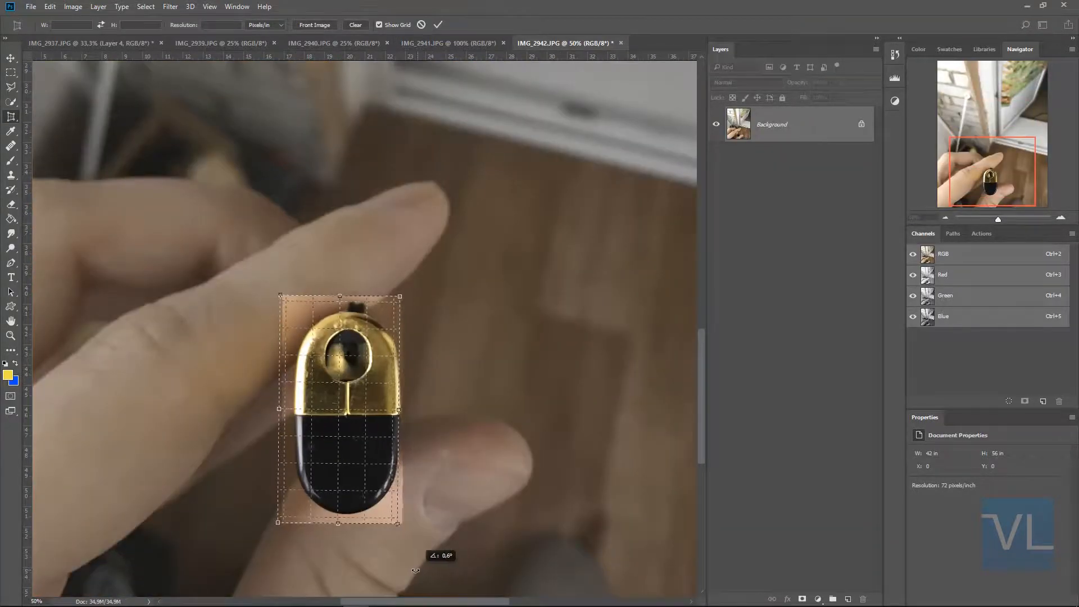
key(ctrl+plus)
key(ctrl+plus)
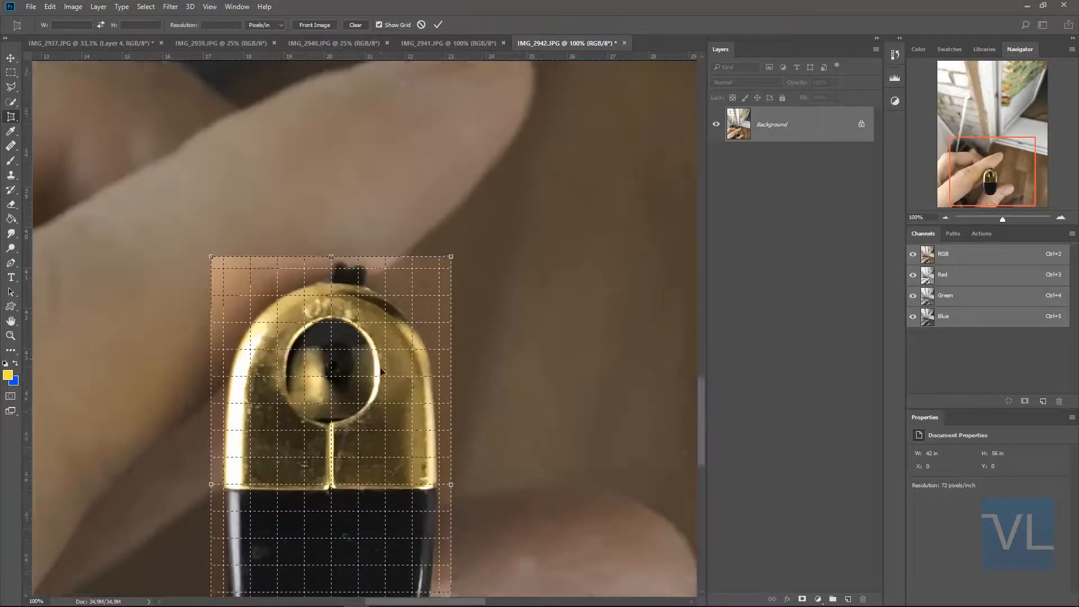
drag(330, 515, 330, 493)
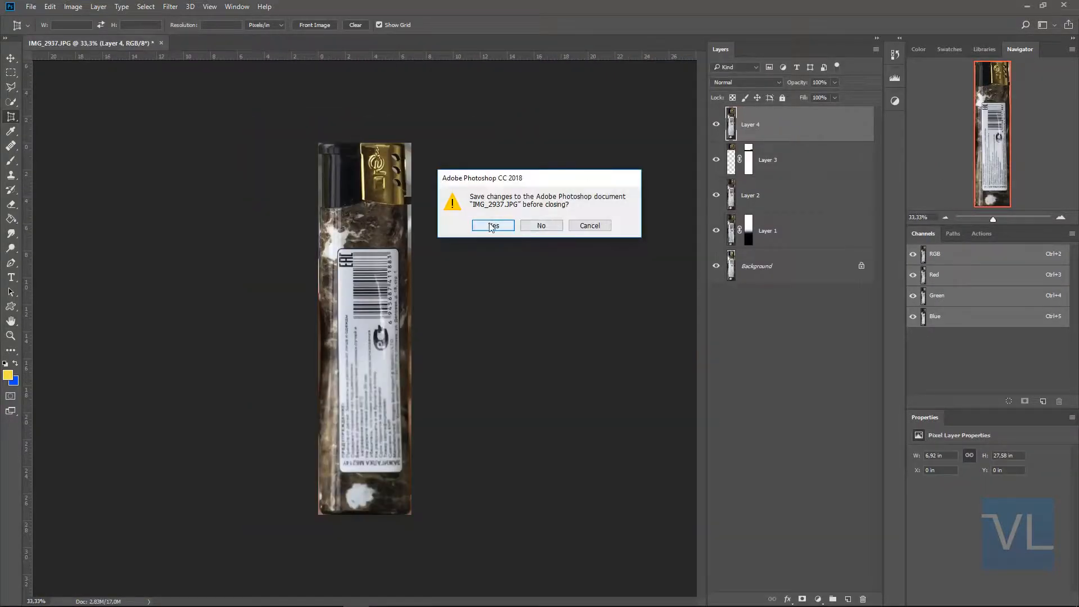
- Save the layered IMG_2937 document in the Материалы folder in another file format while closing it
key(Return)
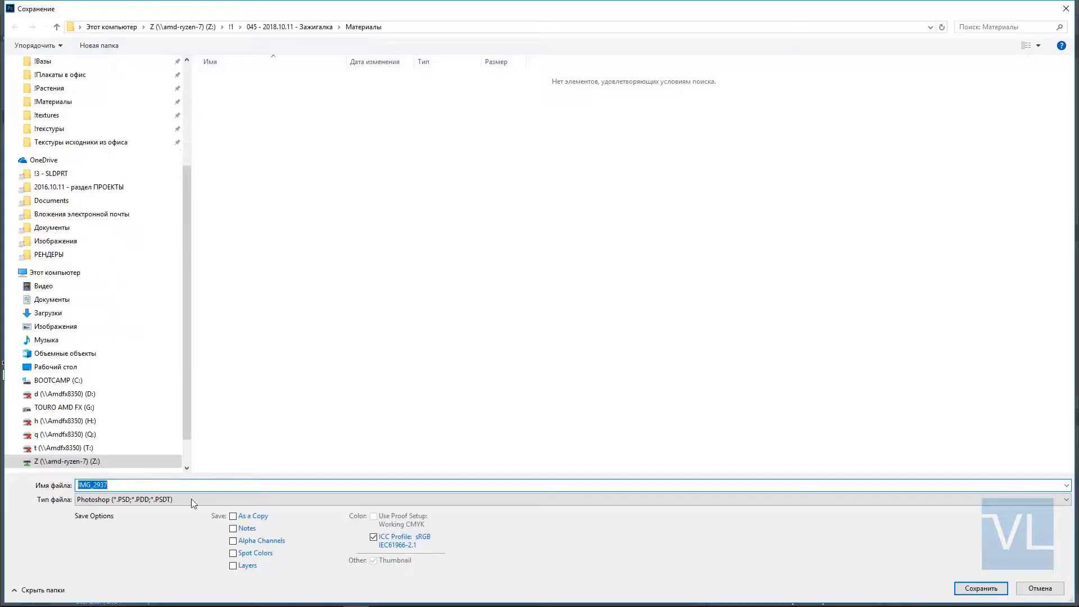
click(192, 499)
click(441, 439)
key(Return)
key(Return)
- In File Explorer, delete the uncropped IMG_2937 and IMG_2938 photos from the Материалы folder
click(194, 44)
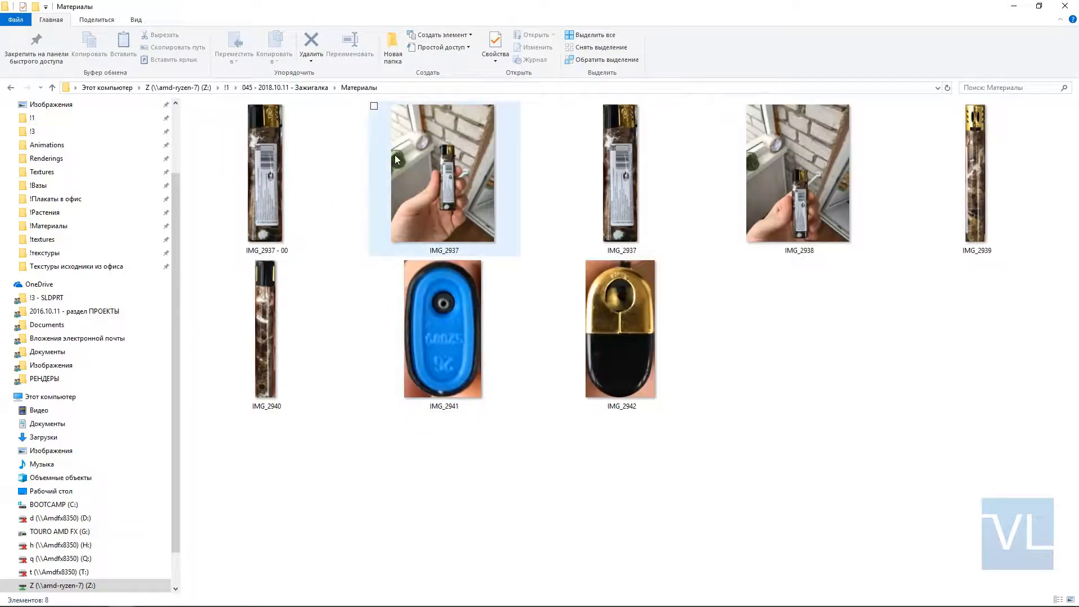
click(587, 211)
key(Delete)
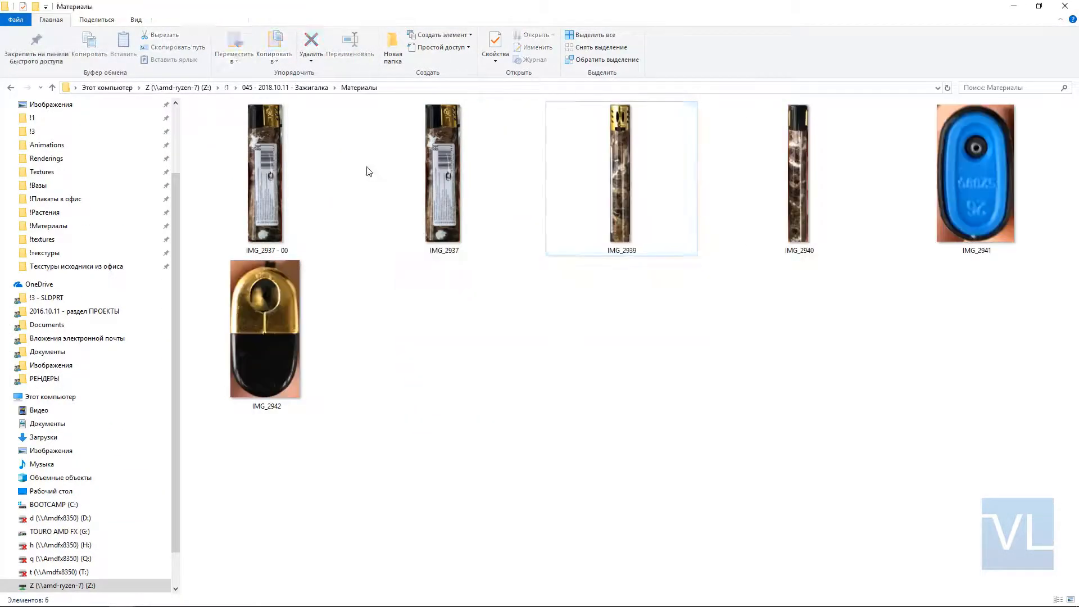
- View the cropped IMG_2937 image up close, close the viewer, and switch to SOLIDWORKS
double_click(444, 213)
scroll(502, 258, down, 5)
click(1064, 6)
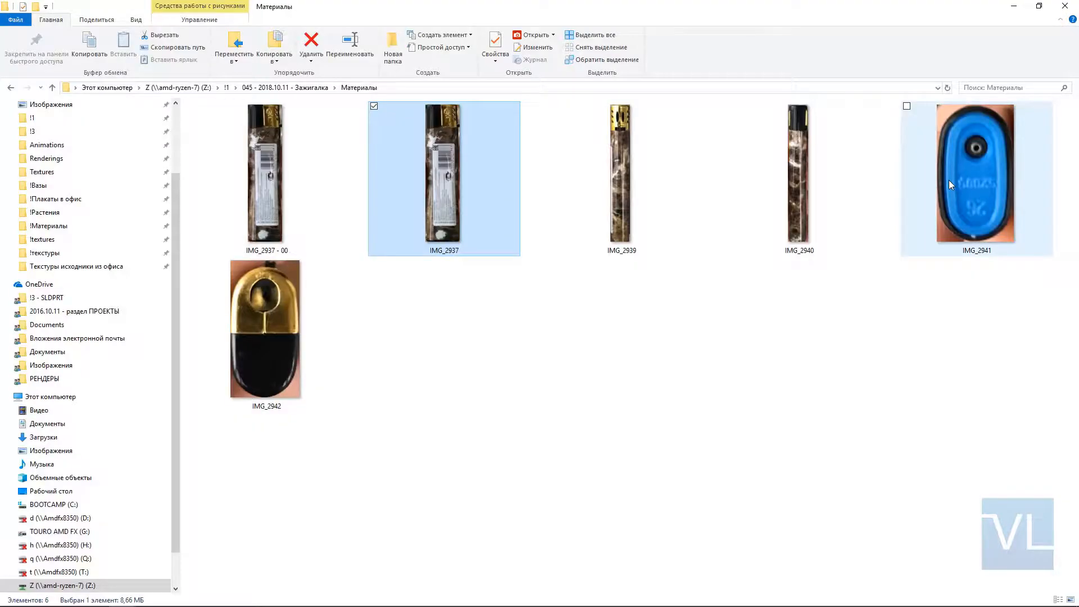
key(alt+Tab)
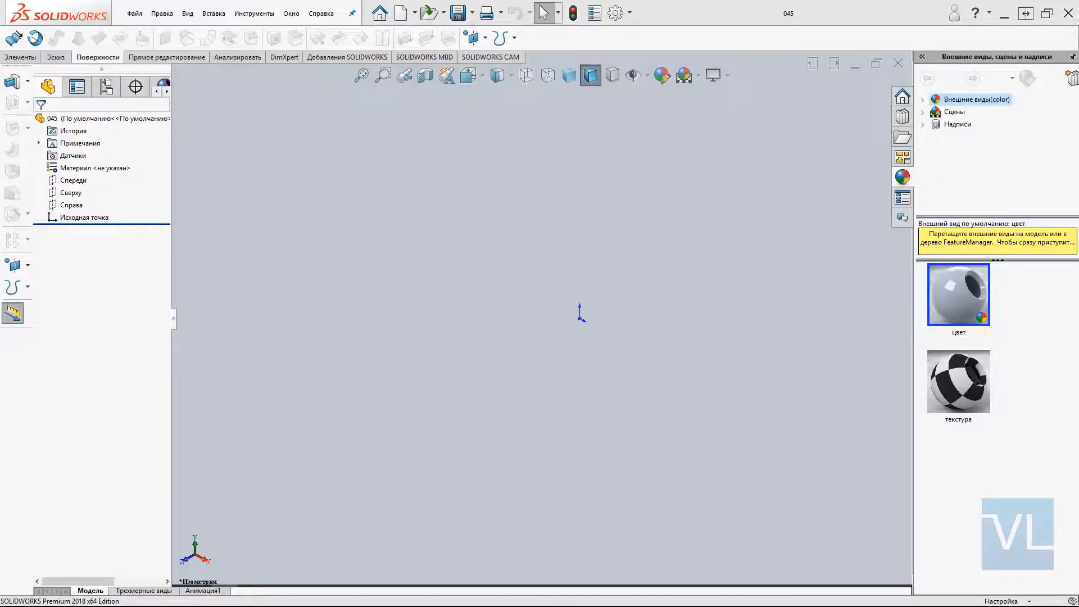
- On the Front plane, sketch a rectangle centred above the origin with a vertical centerline and set its height to 85 mm
click(73, 180)
click(100, 166)
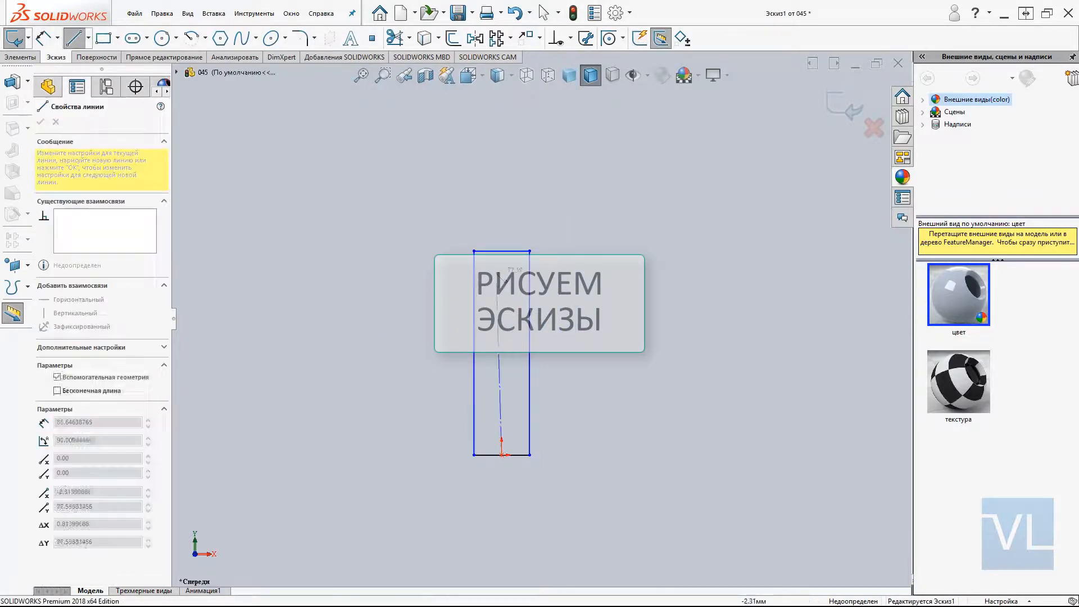
click(529, 366)
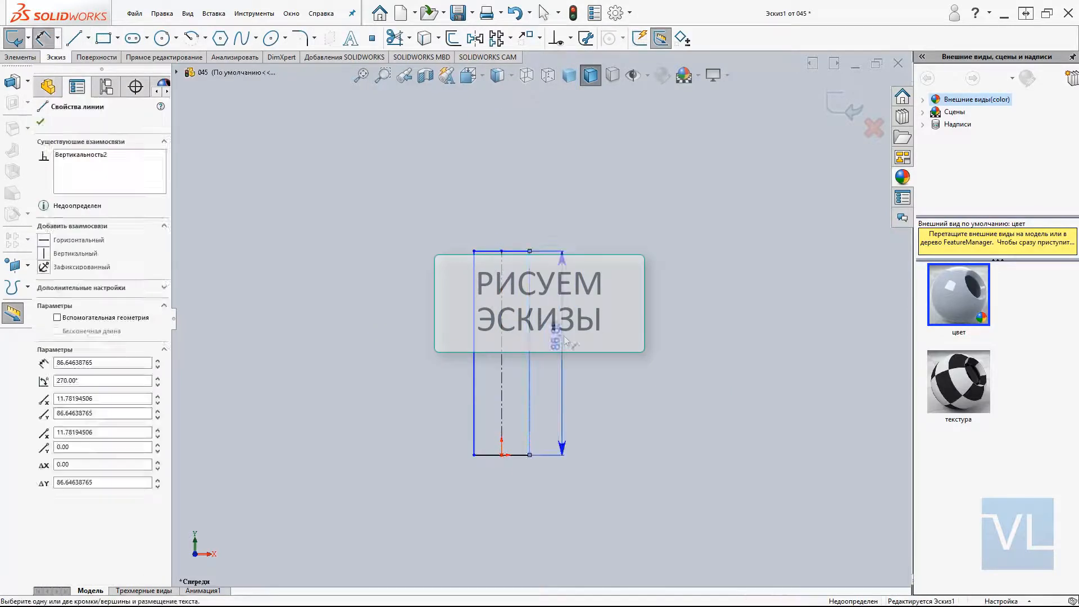
- Insert the lighter's side photo as a sketch picture, scale it down and place it over the 85 mm high rectangle
scroll(553, 442, down, 3)
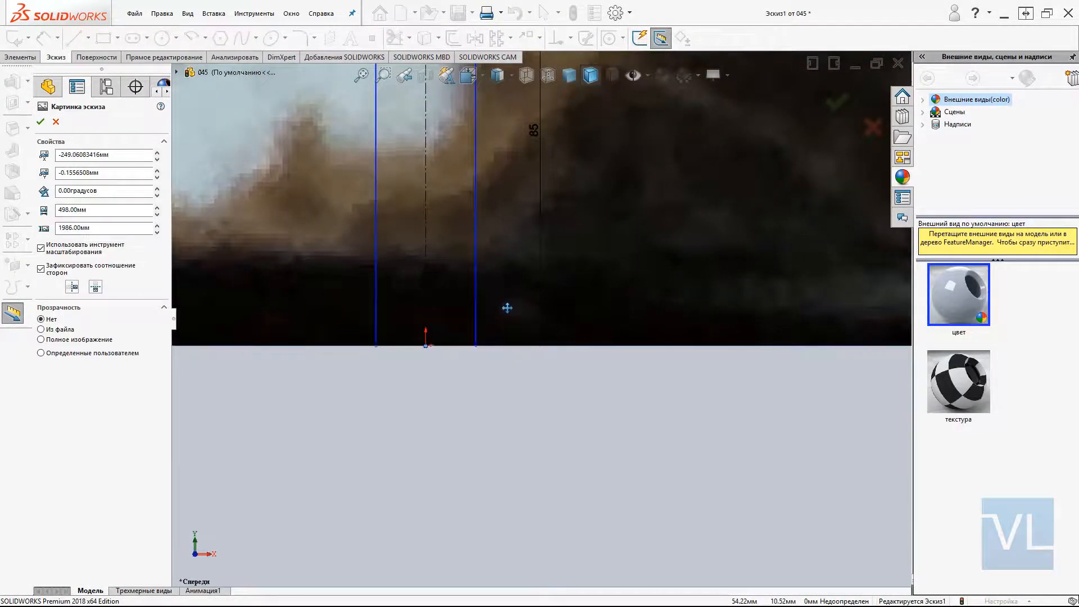
scroll(507, 308, up, 10)
drag(488, 161, 488, 395)
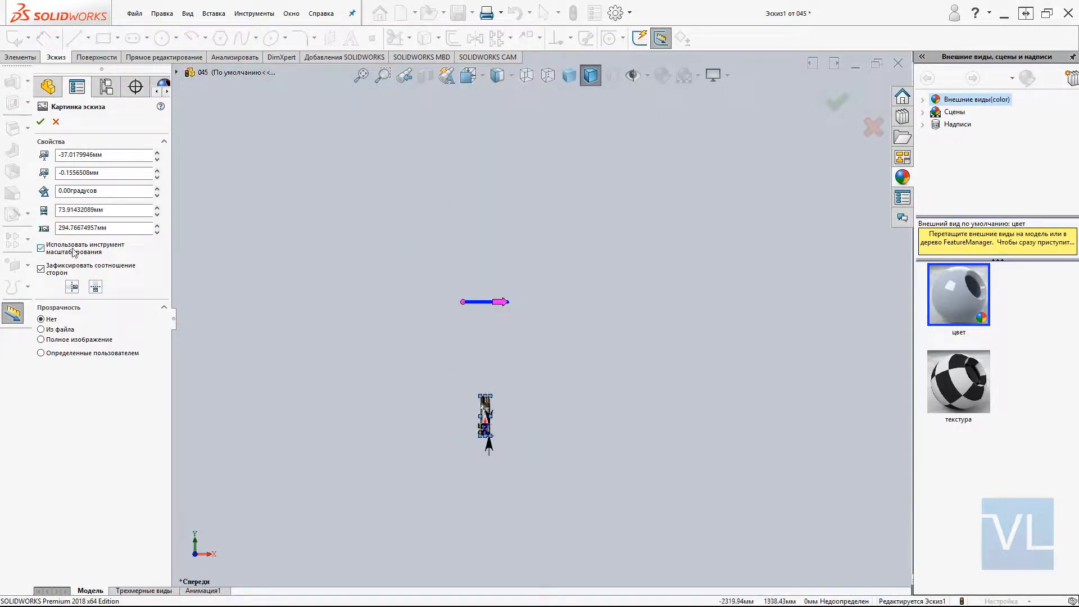
click(72, 251)
scroll(480, 422, down, 5)
drag(515, 239, 514, 449)
scroll(513, 470, down, 9)
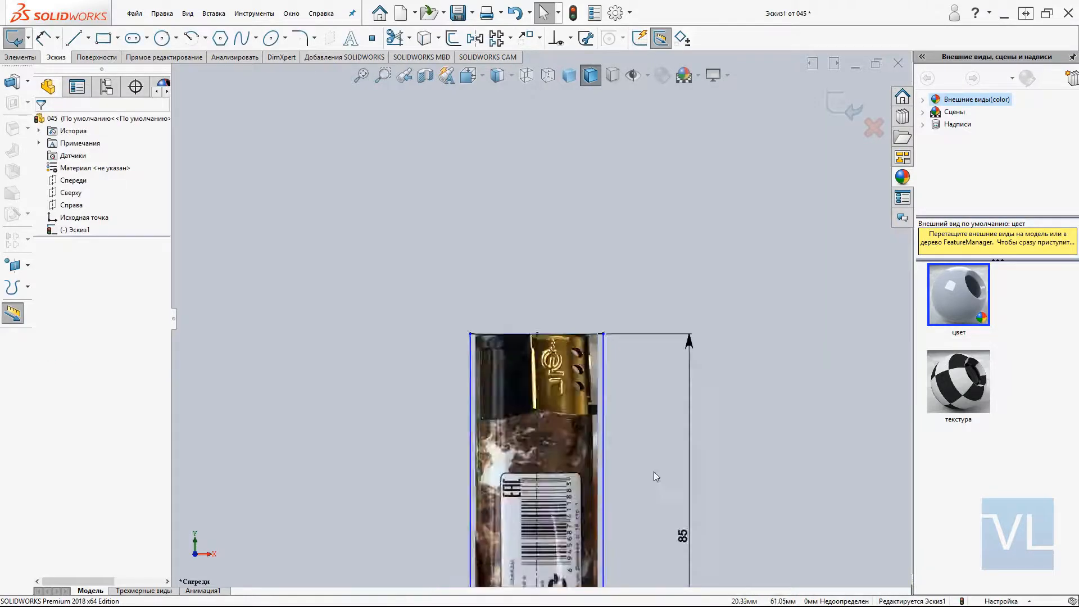
- Match the rectangle's width to the lighter photo, make the sketch picture semi-transparent and close the sketch
scroll(543, 293, up, 5)
scroll(472, 117, down, 4)
drag(289, 263, 285, 263)
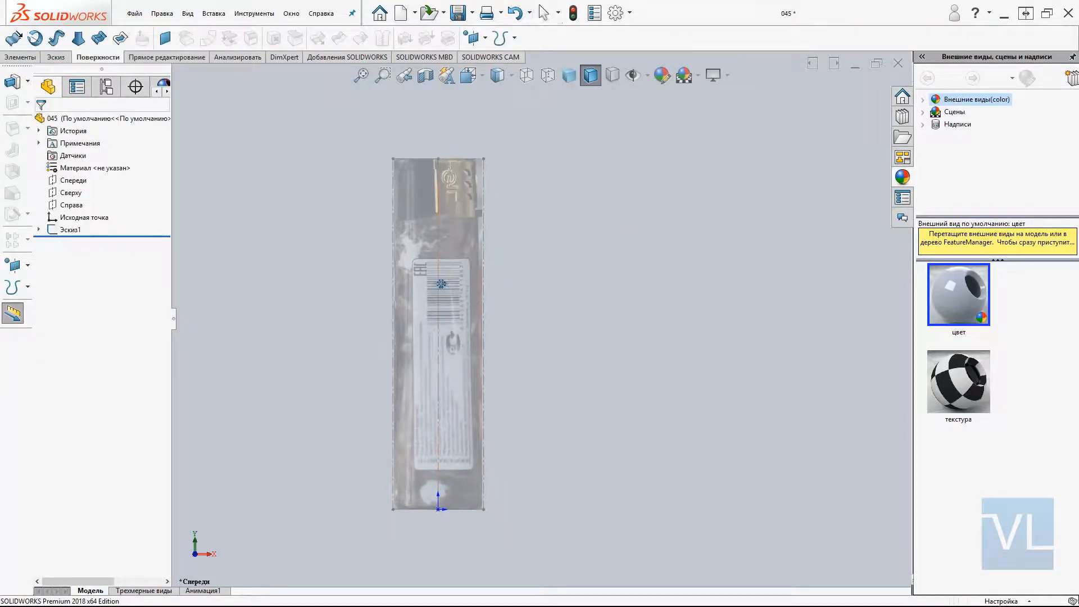
- Outline the lighter in a second Front-plane sketch and add a horizontal construction line about 15 mm below the first sketch's top edge
click(393, 160)
click(484, 509)
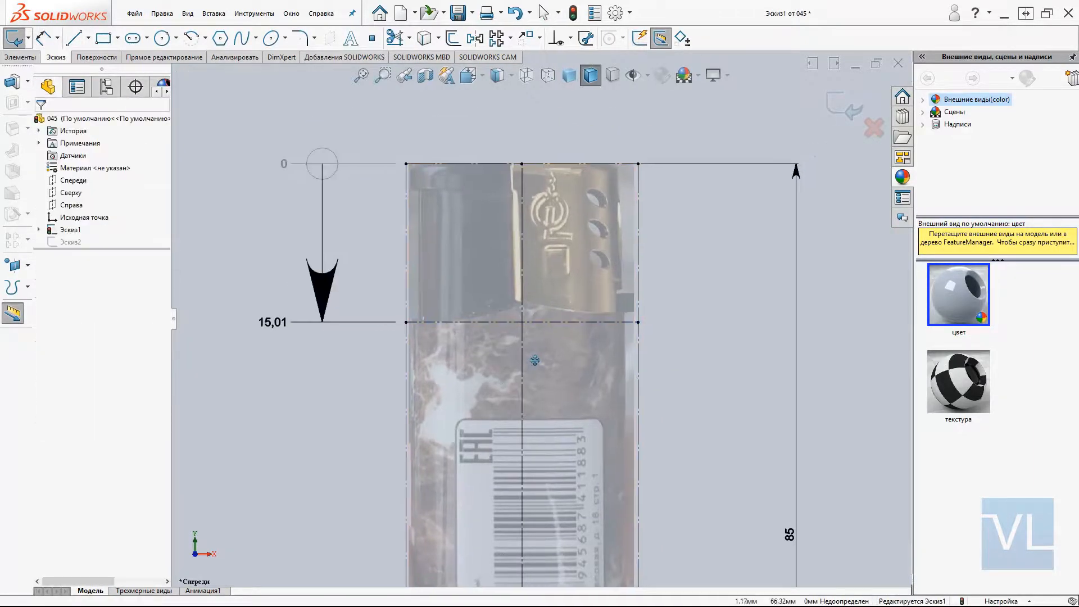
scroll(534, 360, up, 2)
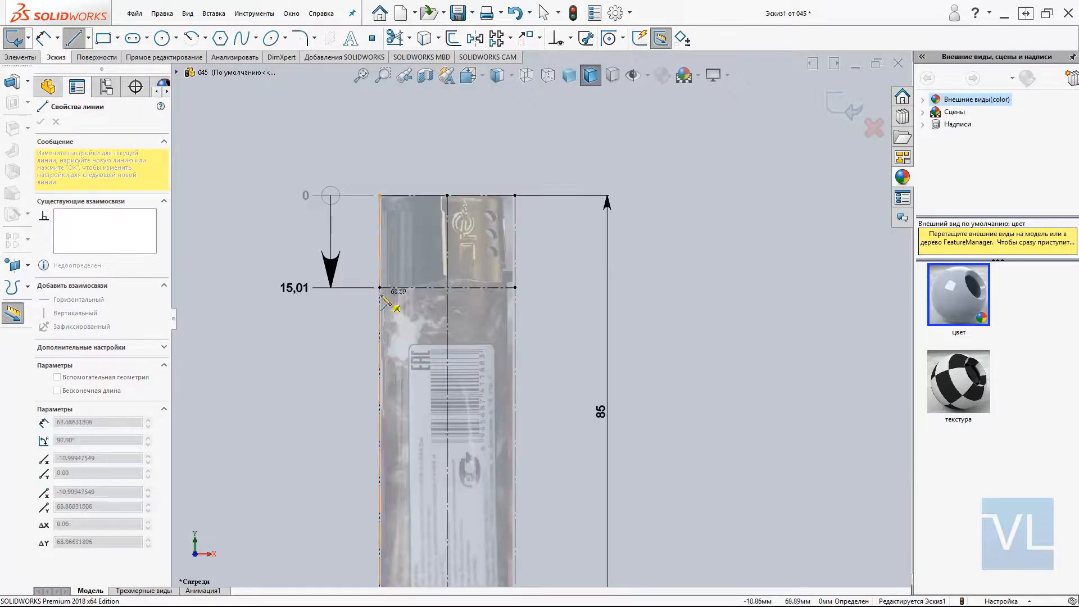
key(Escape)
scroll(447, 296, up, 3)
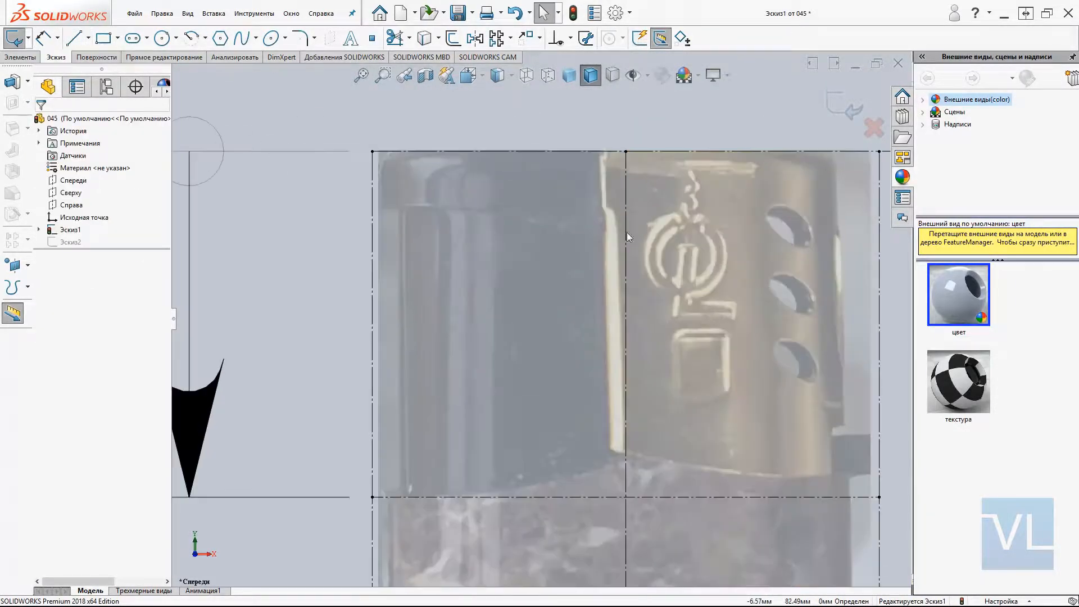
- Reopen the second sketch and trace the arc across the black part's upper end and the vertical seam beside the gold cap
click(71, 242)
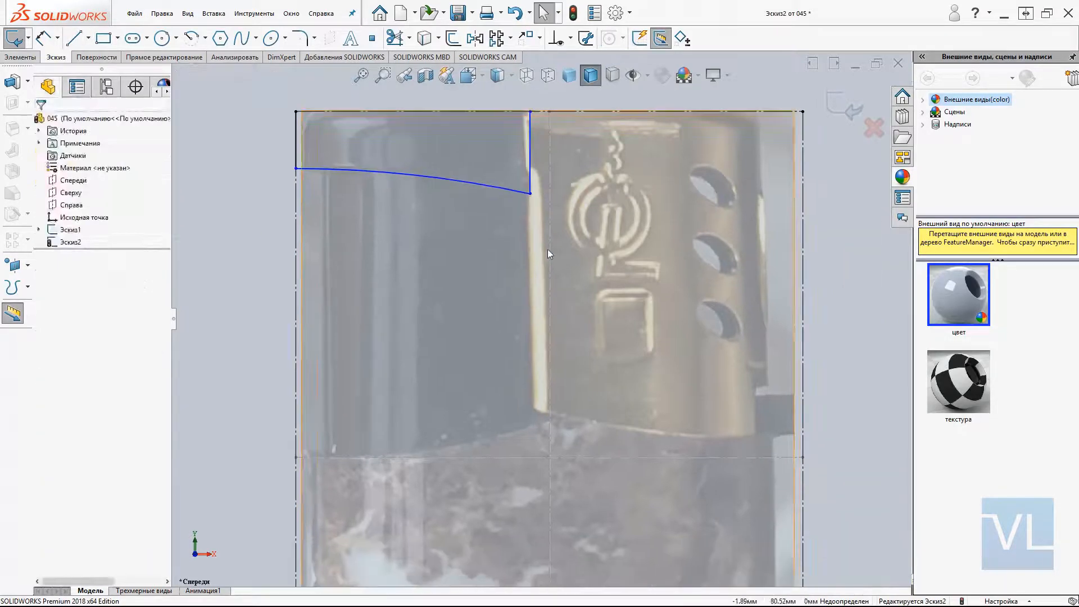
key(l)
click(530, 194)
click(530, 407)
key(Escape)
- Trace the gold cap's outer vertical edge and its curved lower edge back to the seam
key(l)
click(773, 111)
click(773, 439)
key(Escape)
ctrl+middle_drag(773, 294, 695, 192)
- Trace the black part with a vertical line about 12.5 mm long and an arc along its lower edge meeting the gold cap's lower curve
key(l)
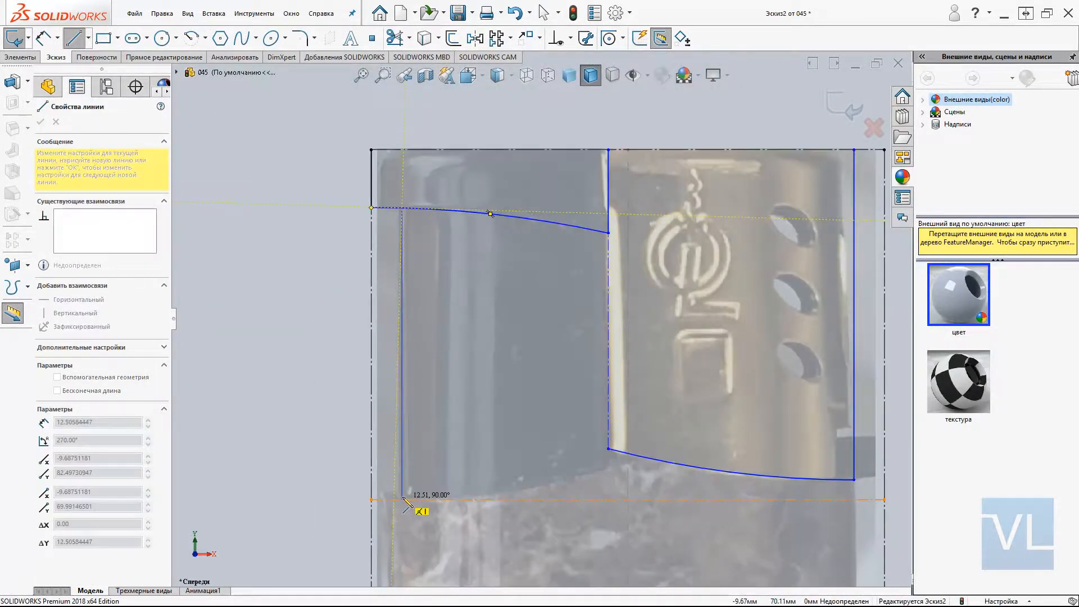
click(402, 500)
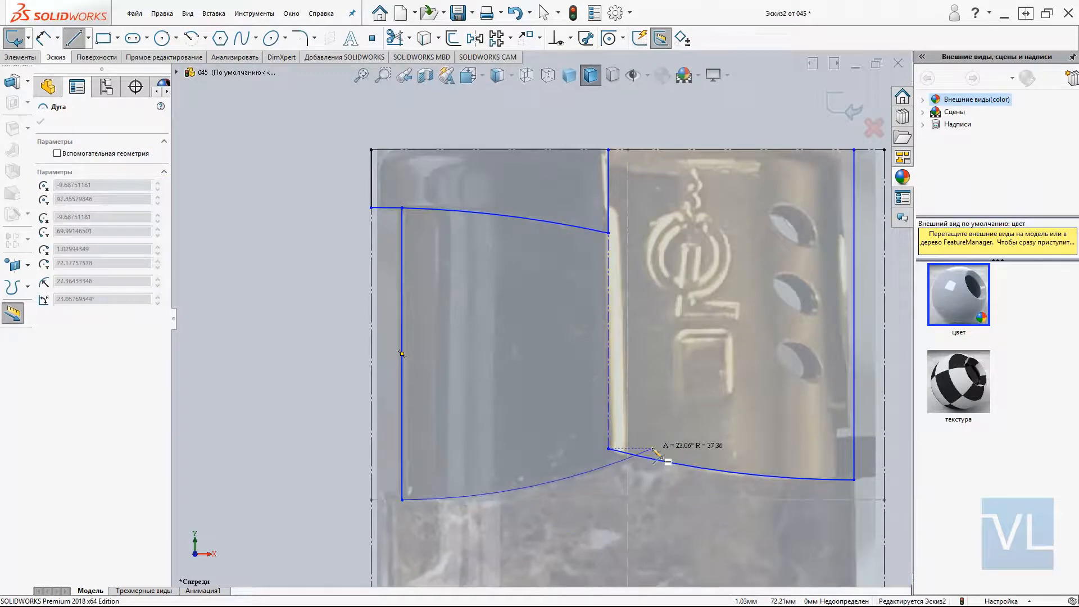
click(629, 456)
key(Escape)
ctrl+middle_drag(449, 486, 443, 359)
key(l)
scroll(307, 403, up, 4)
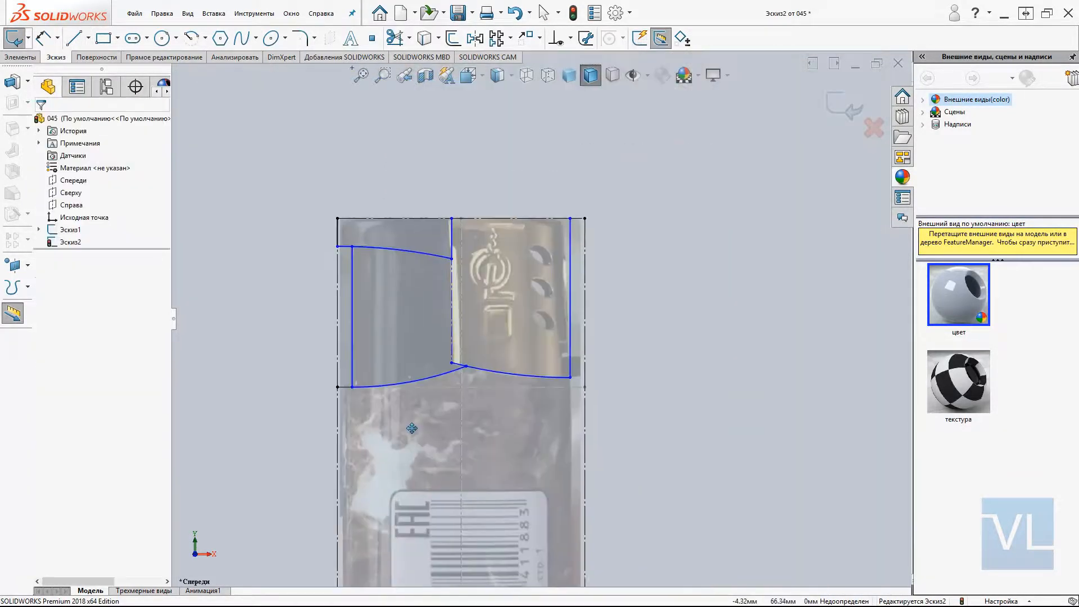
- Sketch a small rectangle over the black lever at the gold cap's lower outer corner
scroll(603, 372, down, 5)
key(r)
click(558, 385)
key(Escape)
scroll(485, 342, down, 2)
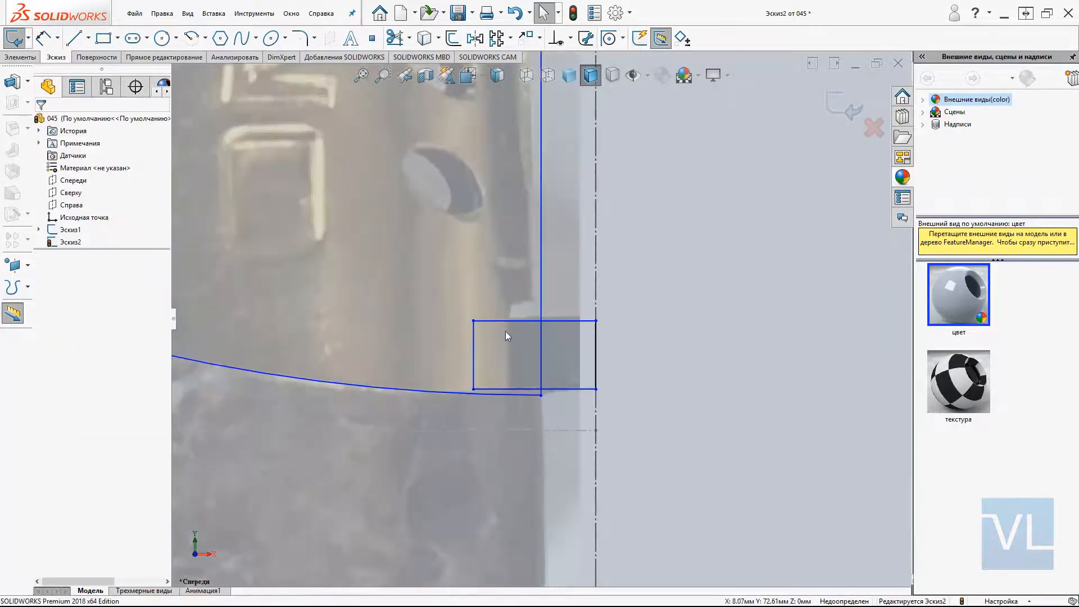
- Draw the stepped notch in the gold cap's edge around the black lever down to the cap's lower curve
key(l)
scroll(553, 288, up, 2)
click(530, 67)
click(489, 348)
click(466, 348)
click(466, 416)
key(Escape)
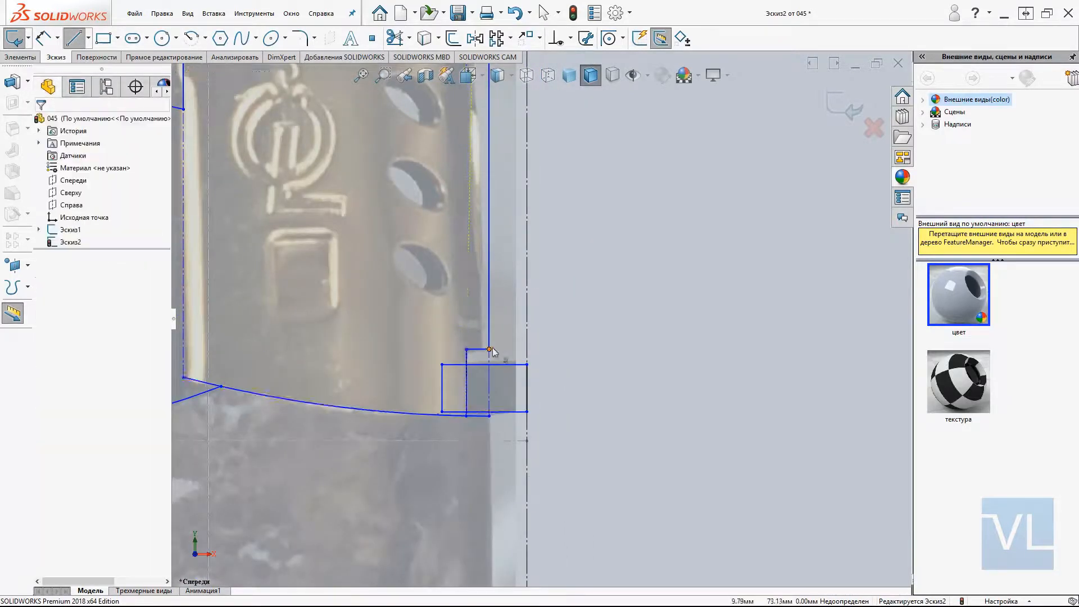
- Sketch a tilted ellipse around the lowest of the three holes in the gold cap
scroll(559, 374, down, 2)
key(e)
scroll(587, 405, down, 4)
click(473, 359)
click(544, 411)
click(443, 400)
scroll(463, 488, up, 4)
key(Escape)
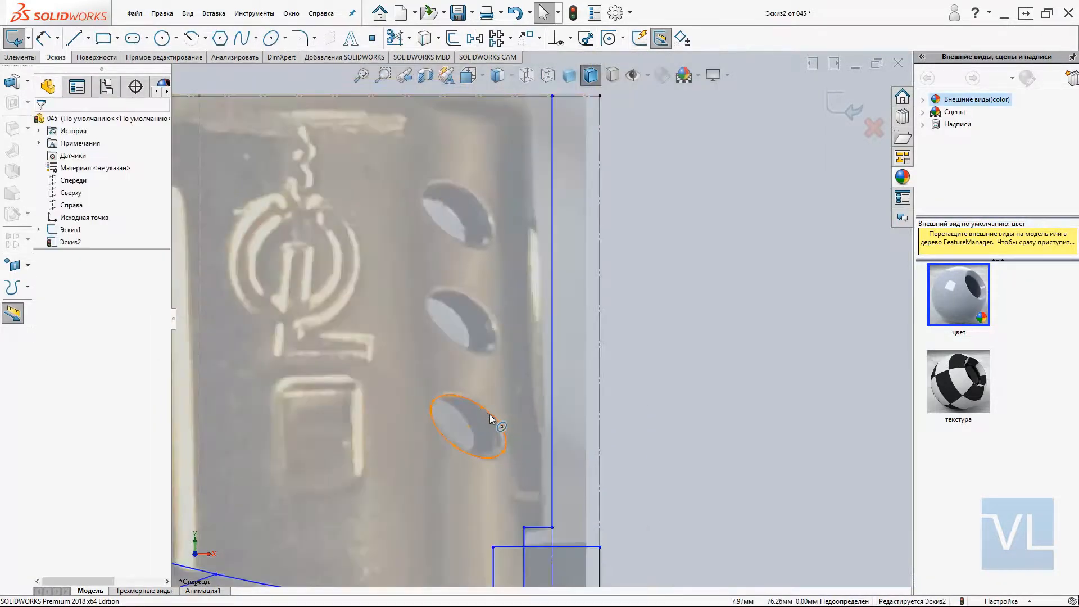
- Copy the ellipse onto the middle and upper holes of the gold cap and align the copies with the photo
ctrl+drag(491, 417, 484, 316)
ctrl+drag(468, 208, 483, 211)
scroll(483, 212, up, 4)
scroll(477, 325, down, 2)
mouse_move(551, 363)
ctrl+middle_down()
mouse_move(623, 422)
mouse_move(653, 408)
ctrl+middle_up()
scroll(336, 112, down, 5)
key(Escape)
scroll(726, 359, up, 4)
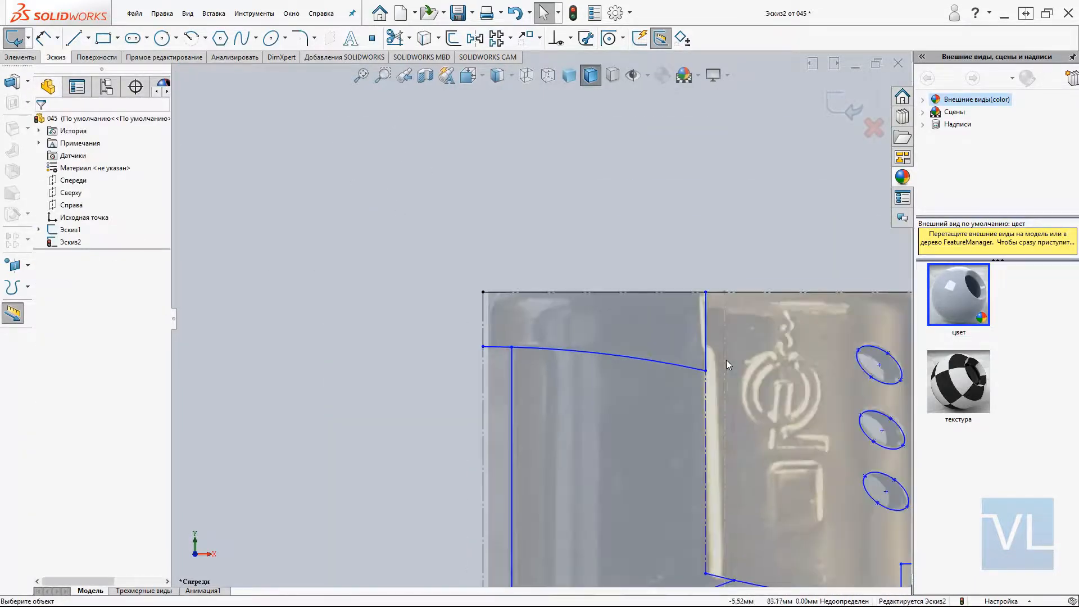
- Trace the lighter body's outline below the cap with lines and align its outer edge under the gold cap with the photo
scroll(344, 229, down, 5)
key(l)
click(348, 219)
scroll(446, 494, up, 3)
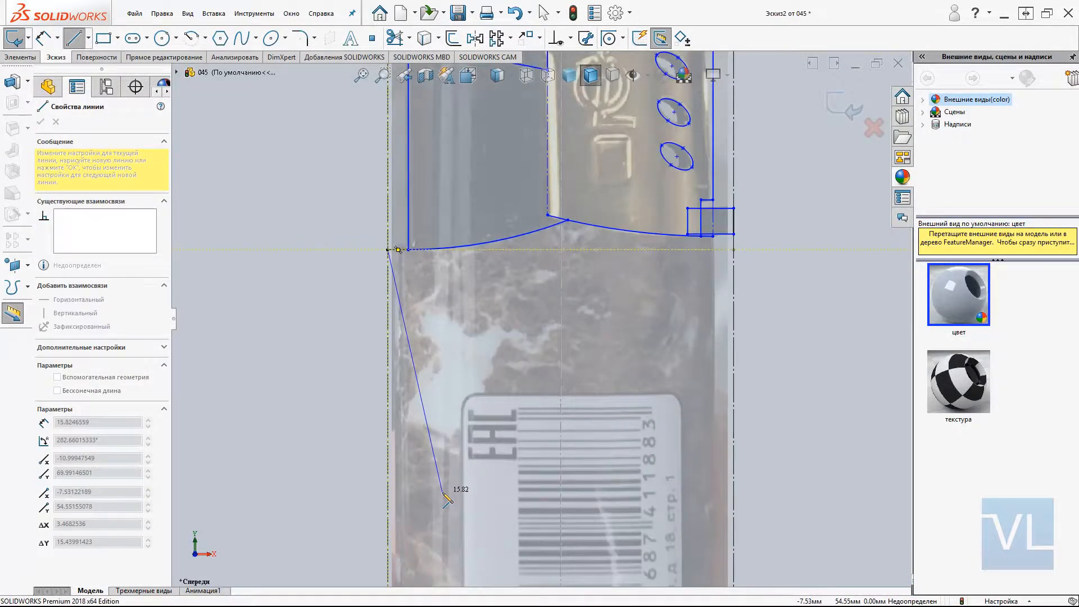
scroll(253, 348, down, 4)
click(454, 353)
scroll(447, 363, up, 3)
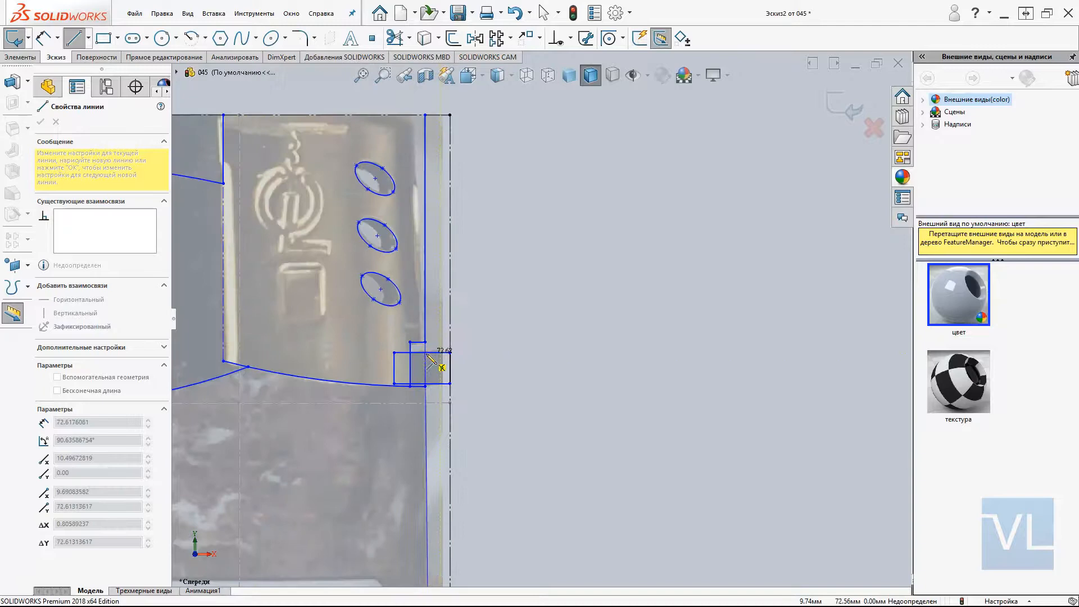
click(440, 388)
key(Escape)
drag(441, 428, 429, 421)
- Join the body's outer edge to the gold cap's lower corner with a short line
scroll(416, 401, down, 7)
key(l)
click(472, 312)
click(501, 315)
scroll(541, 319, up, 10)
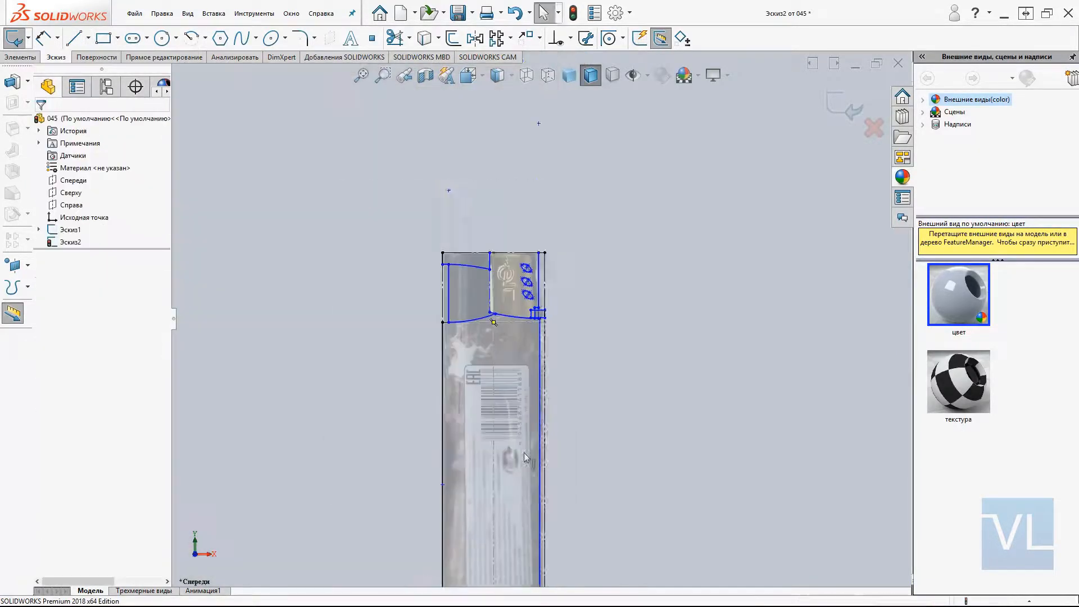
- Toggle the construction geometry setting of the vertical seam line between the black part and the gold cap
ctrl+middle_drag(524, 457, 491, 347)
scroll(530, 294, down, 5)
key(l)
key(Escape)
scroll(365, 429, down, 3)
click(416, 315)
click(458, 271)
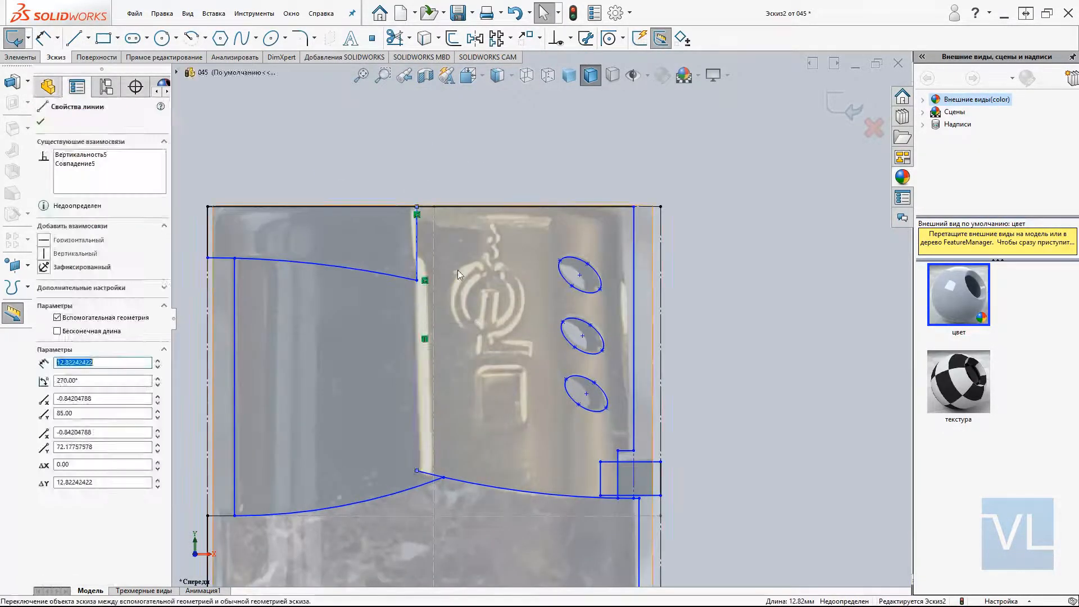
click(491, 173)
scroll(492, 173, up, 9)
- Fully define all entities of the second sketch with ordinate dimensions from the origin, placed below and to the left of the sketch
right_drag(482, 437, 369, 371)
click(101, 181)
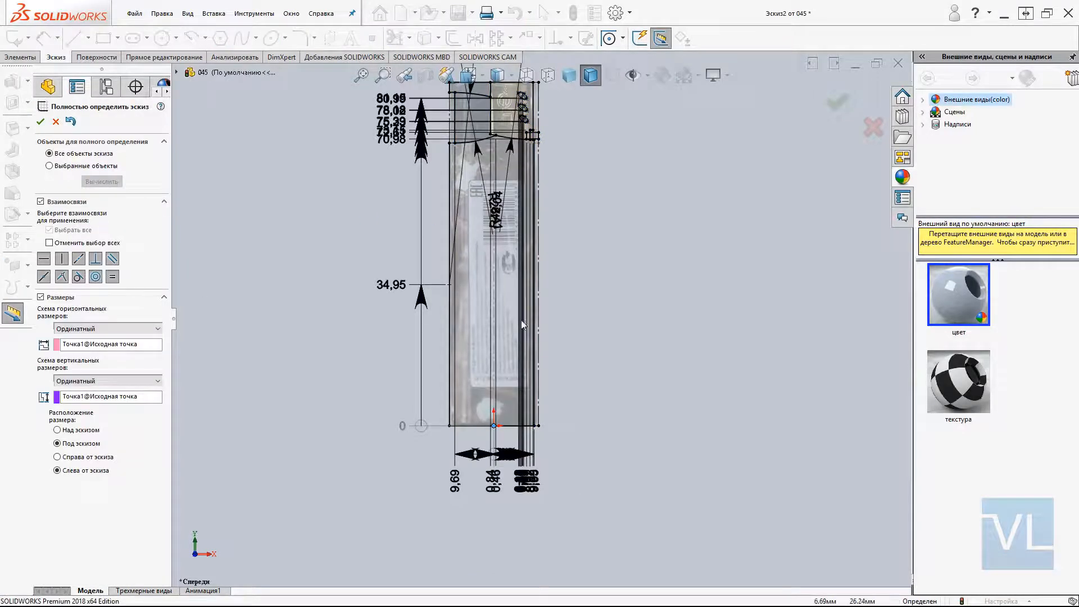
key(Return)
- Move the vertical ordinate dimensions farther away from the lighter outline, tidy the dimension layout and close the sketch
drag(392, 284, 276, 285)
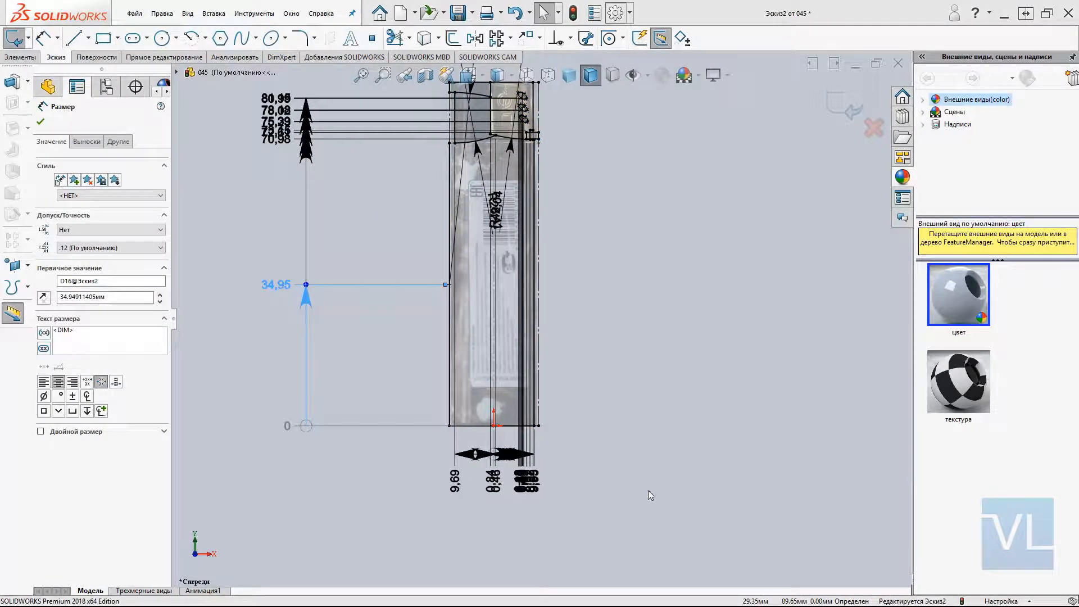
key(Escape)
scroll(534, 85, down, 5)
drag(451, 470, 754, 210)
scroll(481, 185, up, 7)
key(ctrl+q)
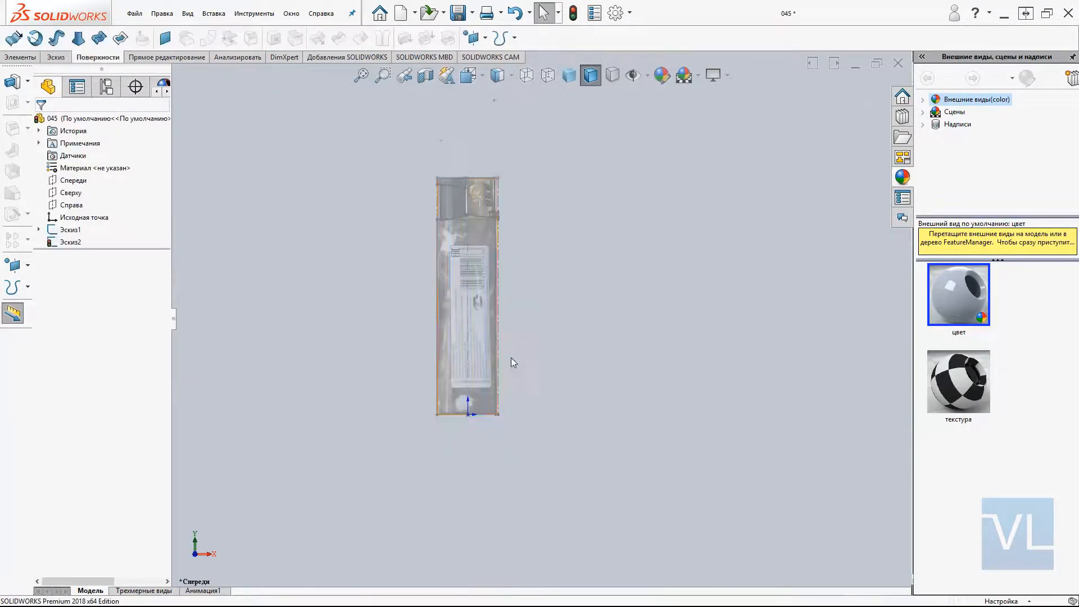
- On the Top plane, sketch a rectangle with a horizontal centerline about 20.9 mm long across its middle
scroll(513, 363, up, 5)
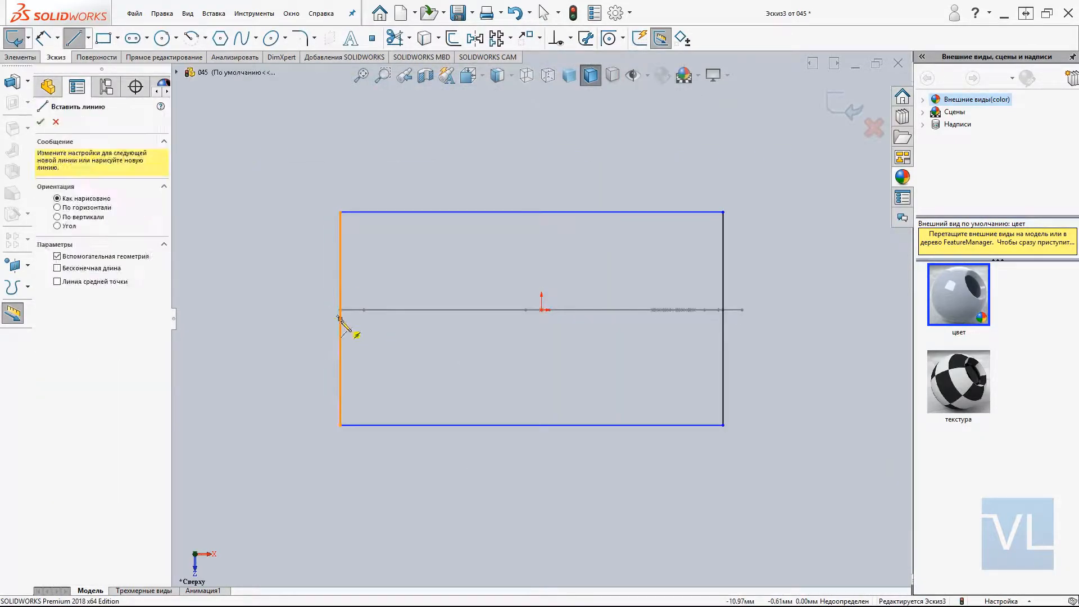
click(340, 319)
click(723, 319)
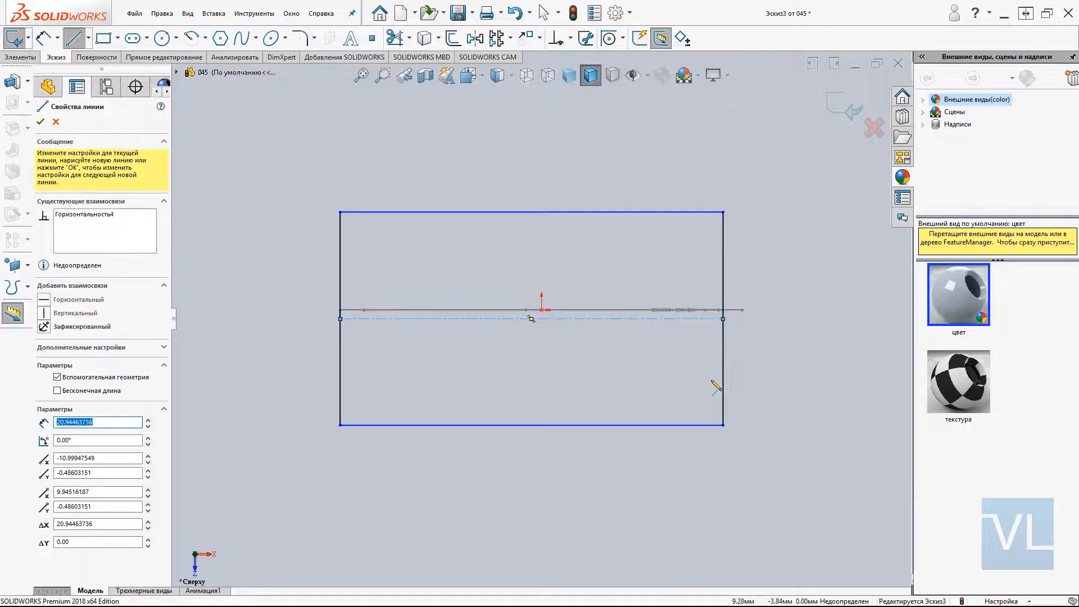
key(Escape)
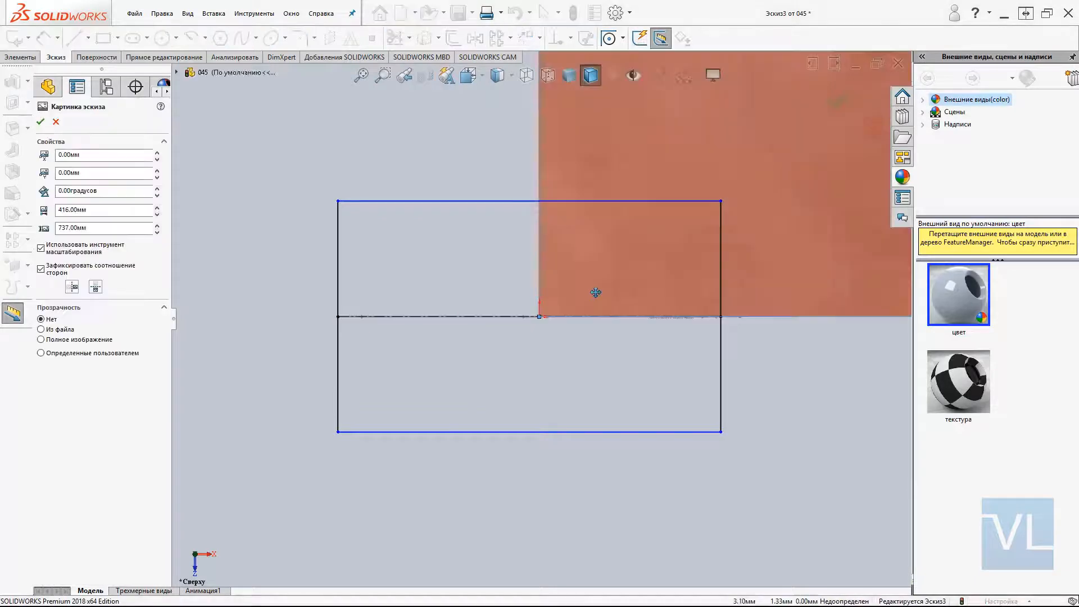
- Insert the lighter's bottom photo as a sketch picture, rotate it 90 degrees and scale it down to the rectangle
scroll(448, 451, up, 10)
text(90)
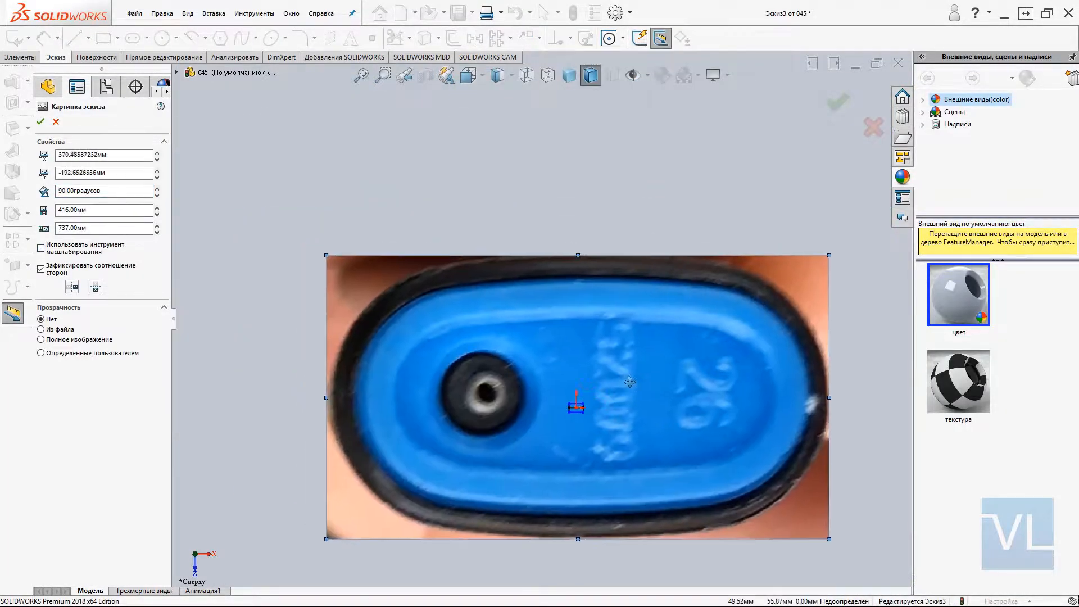
scroll(580, 405, down, 15)
drag(501, 264, 450, 417)
- Fine-tune the bottom photo's size and position so the lighter's rounded ends meet the rectangle's short sides, and accept the picture
scroll(658, 401, down, 6)
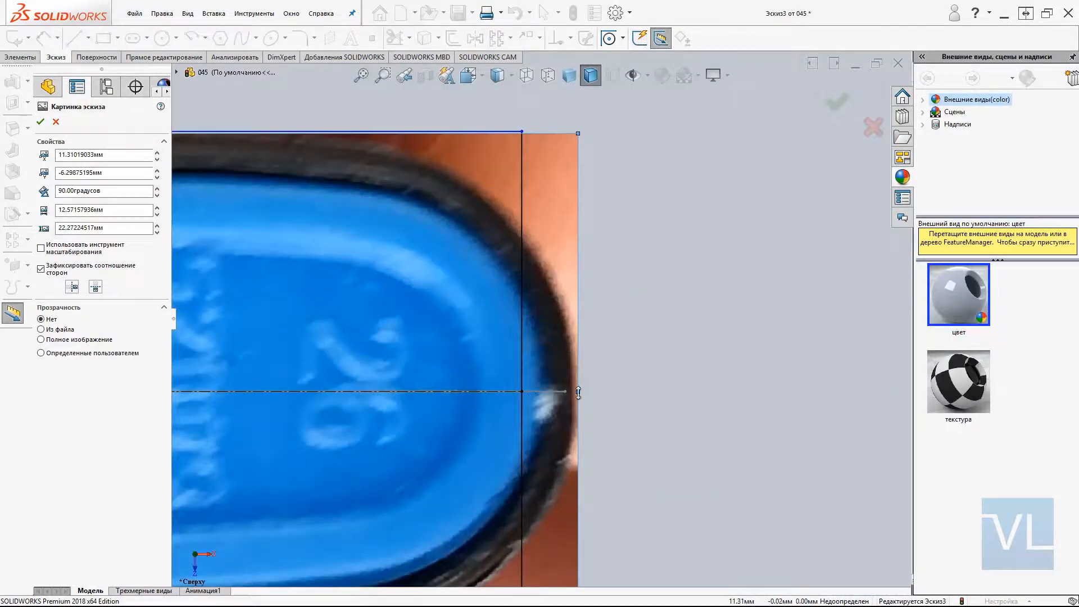
drag(579, 390, 537, 390)
ctrl+middle_drag(243, 390, 860, 336)
scroll(416, 385, up, 2)
key(Return)
key(f)
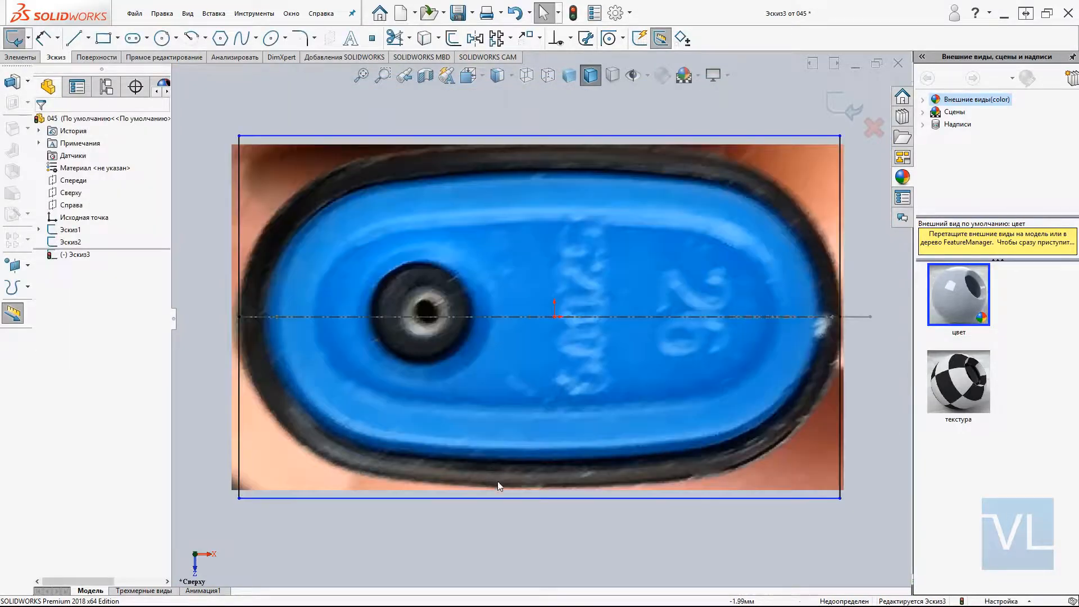
- Adjust the rectangle's height to the lighter's width in the bottom photo and turn its lines into construction geometry
drag(500, 496, 510, 487)
key(ctrl+a)
key(Escape)
key(z)
- Dimension the rectangle's short side and draw a vertical centerline through the middle of the rectangle
right_drag(843, 111, 843, 73)
click(790, 258)
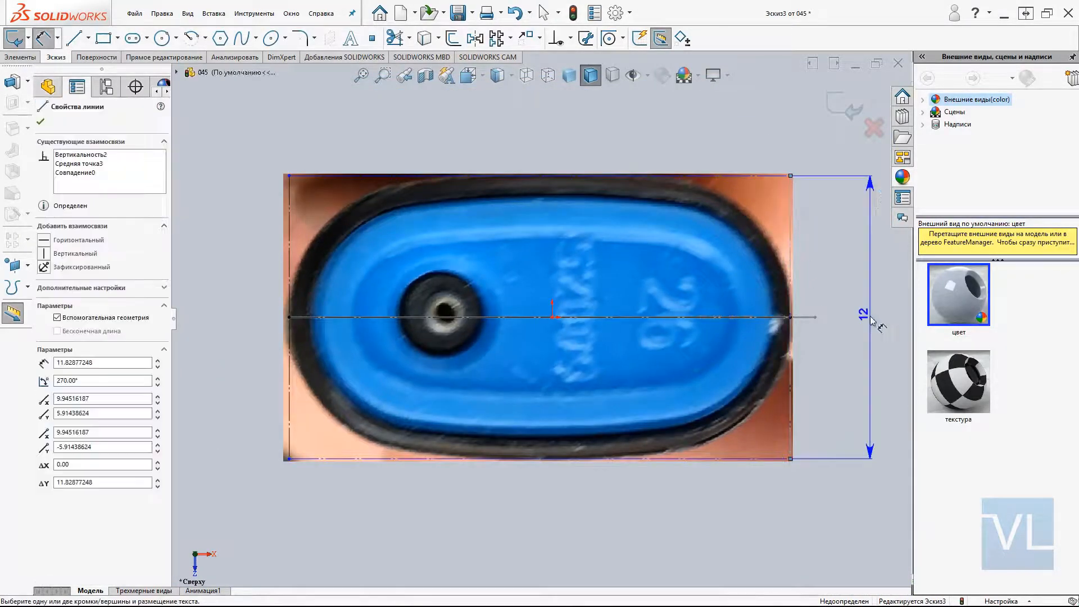
click(889, 351)
key(l)
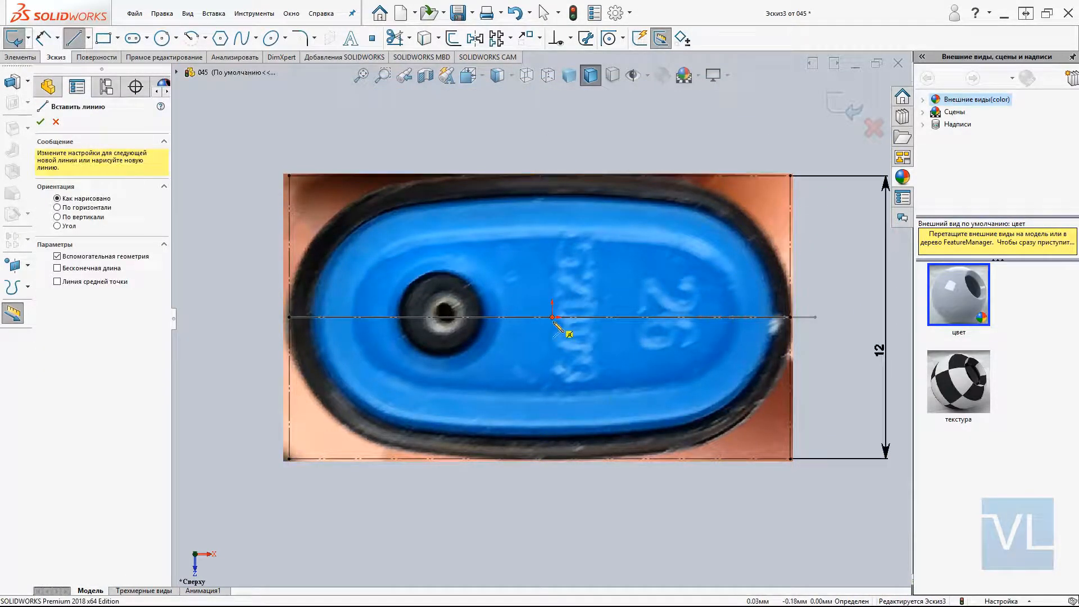
click(542, 465)
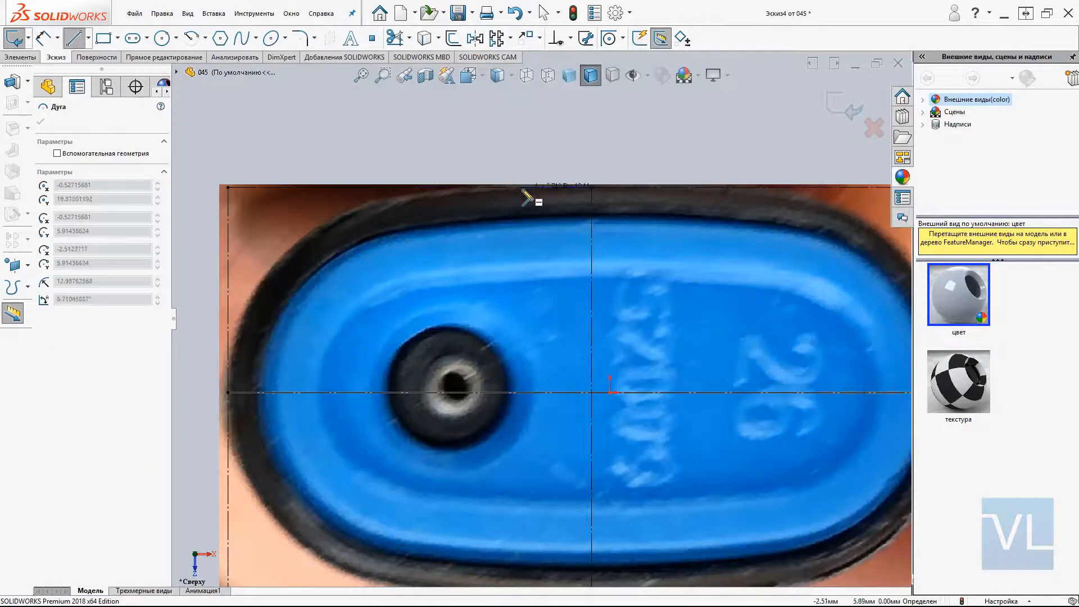
- Trace a quarter of the lighter's rounded outline over the bottom photo and mirror it about the vertical and horizontal centerlines
click(591, 187)
click(490, 187)
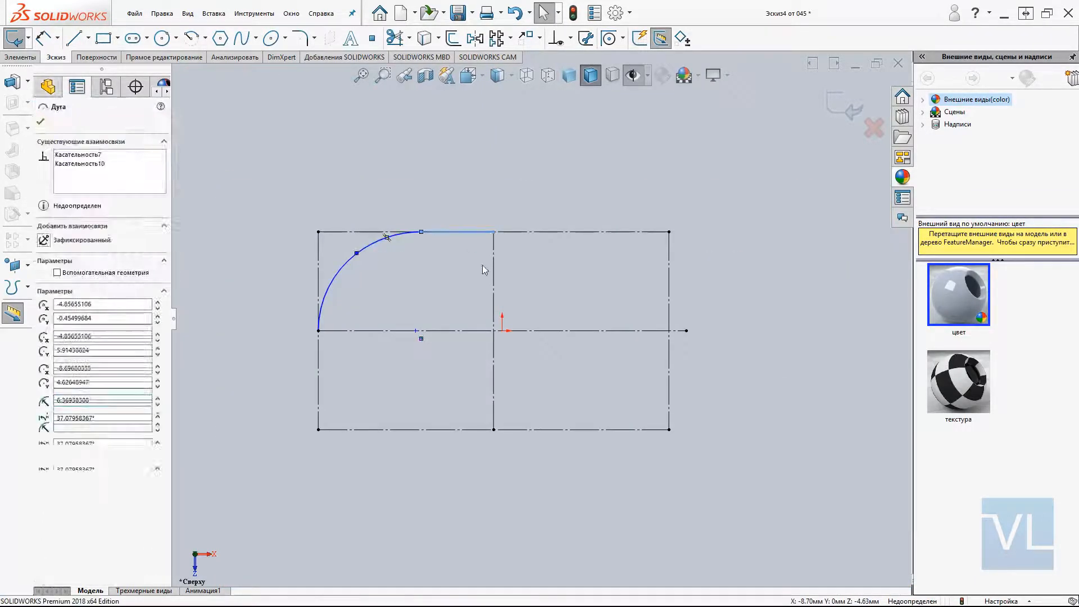
drag(338, 197, 495, 267)
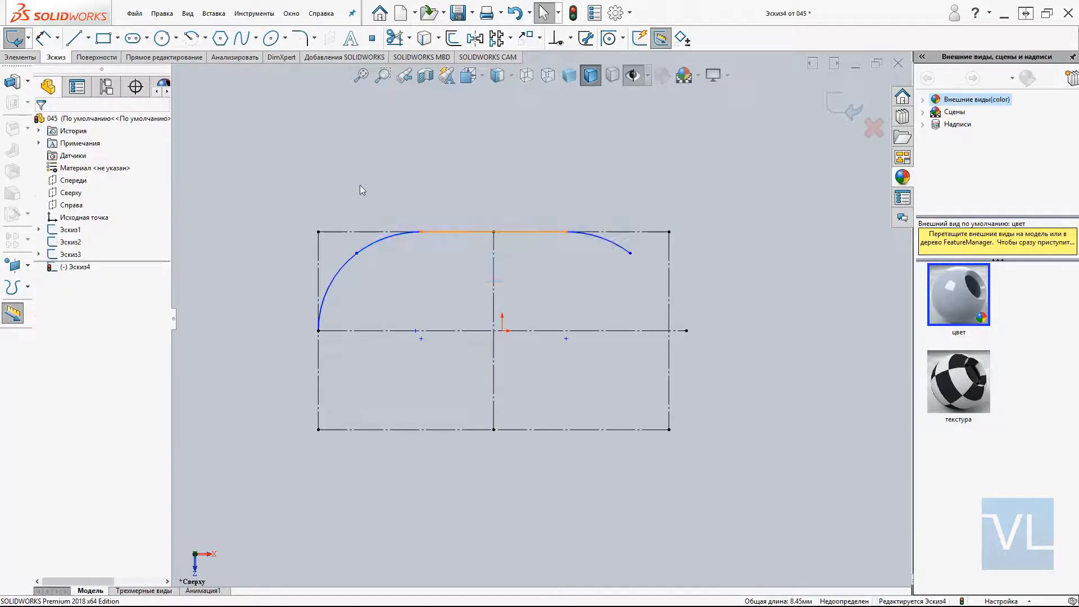
ctrl+click(494, 388)
drag(347, 201, 652, 287)
ctrl+click(593, 330)
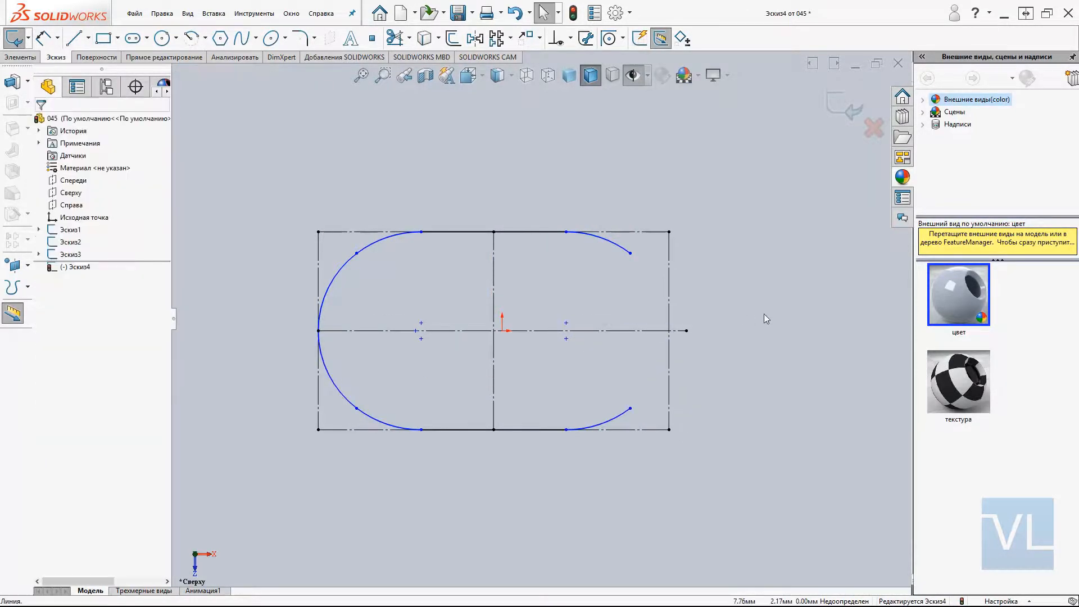
click(329, 287)
ctrl+click(494, 293)
key(m)
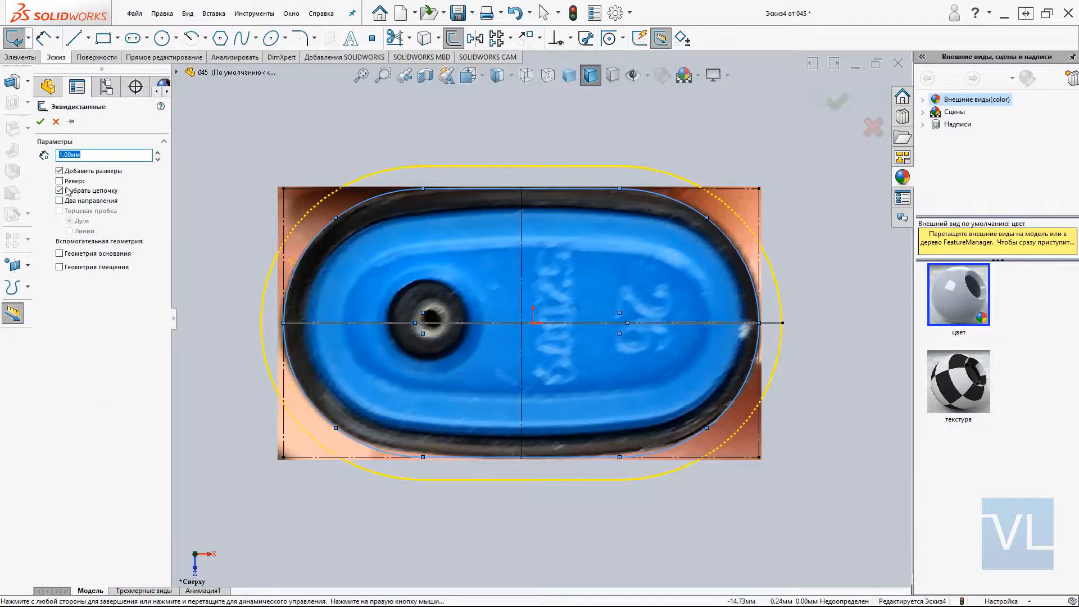
- Offset the closed outline 1 mm inward, and offset that inner loop another 2 mm inward
key(Return)
click(332, 252)
click(453, 37)
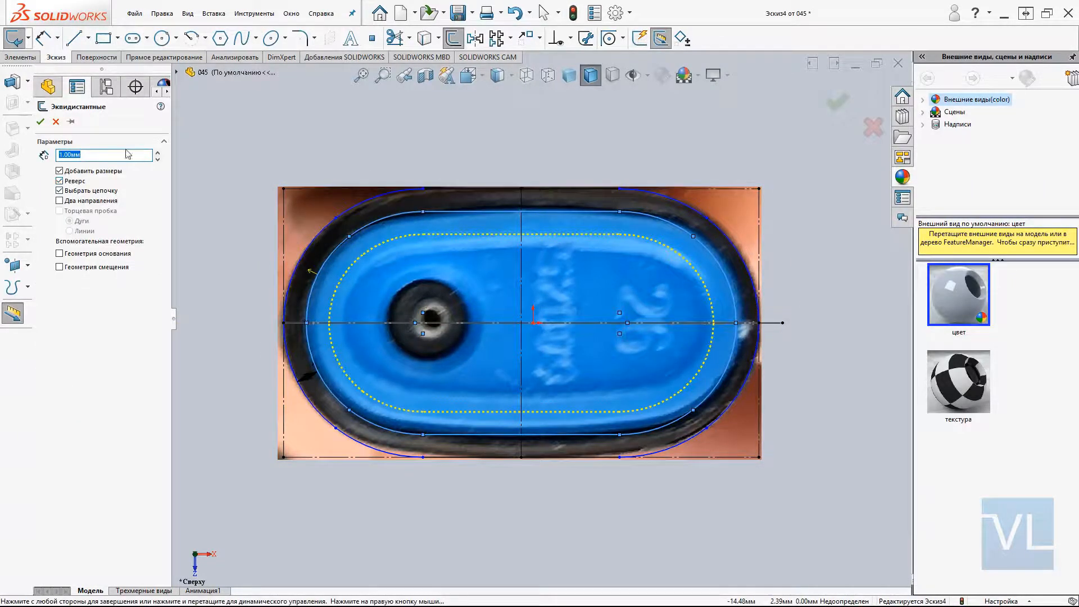
key(Return)
- Draw concentric circles around the valve in the bottom photo, centered on the horizontal centerline
scroll(477, 329, down, 2)
key(c)
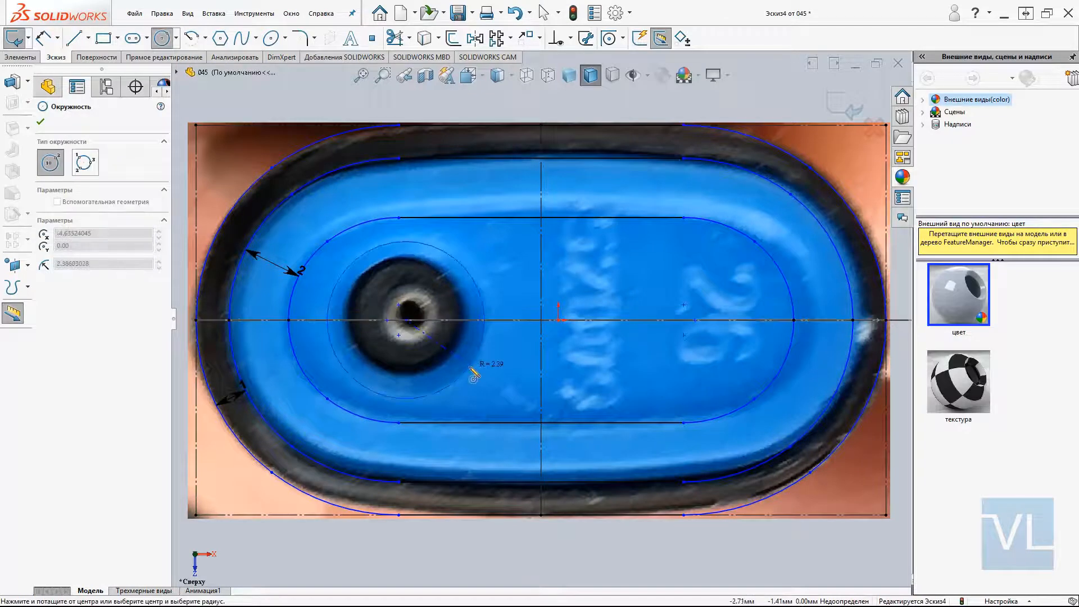
click(418, 334)
key(Escape)
scroll(419, 334, up, 4)
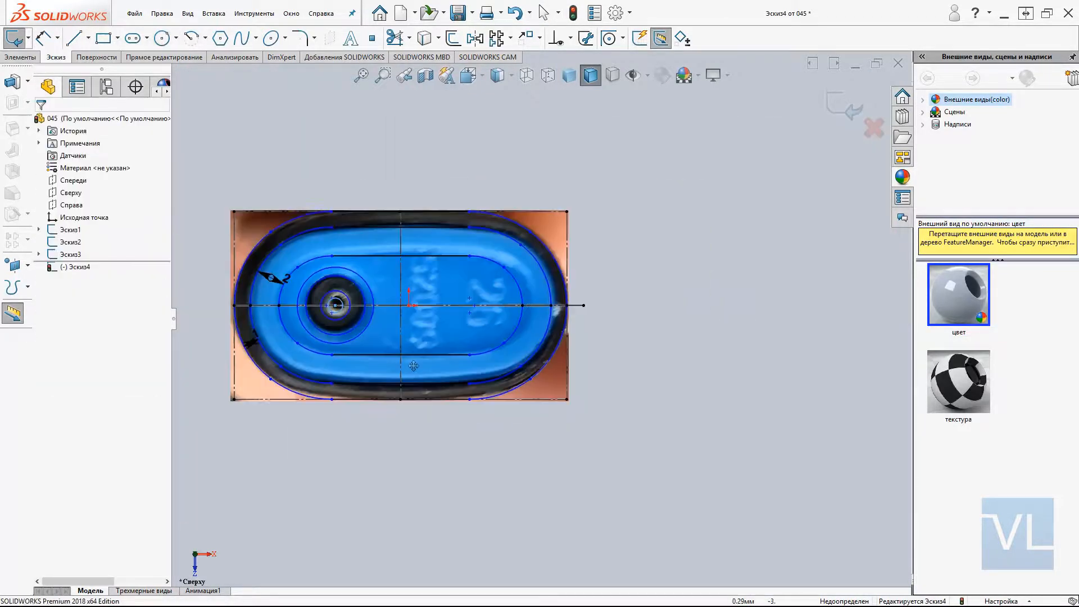
- Reopen the bottom-view sketch and add horizontal ordinate dimensions to its outline points
ctrl+middle_drag(437, 334, 478, 329)
click(845, 108)
click(73, 266)
click(84, 242)
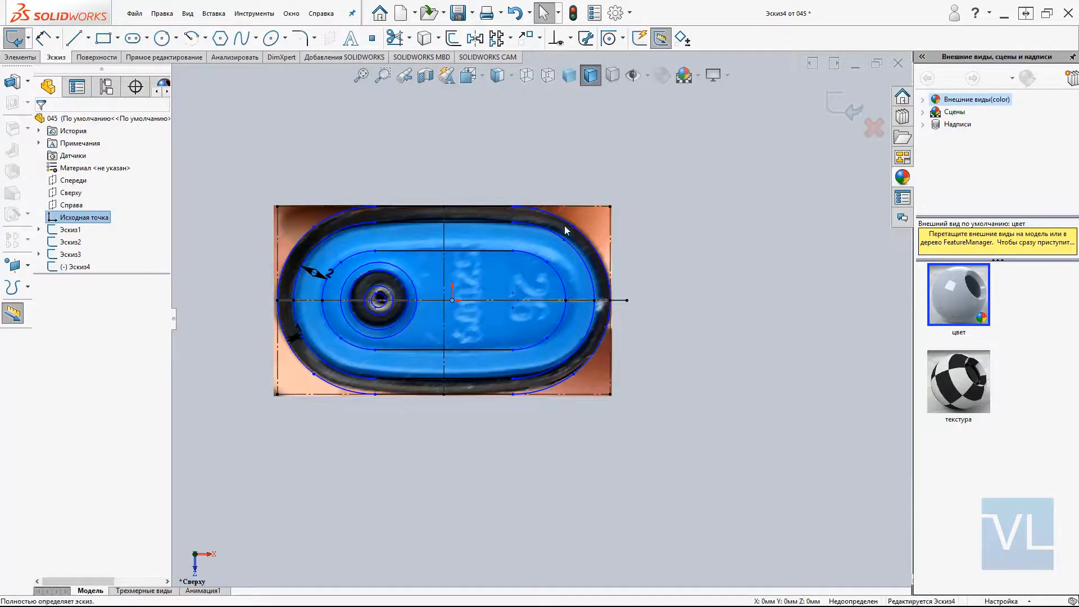
click(101, 182)
key(Escape)
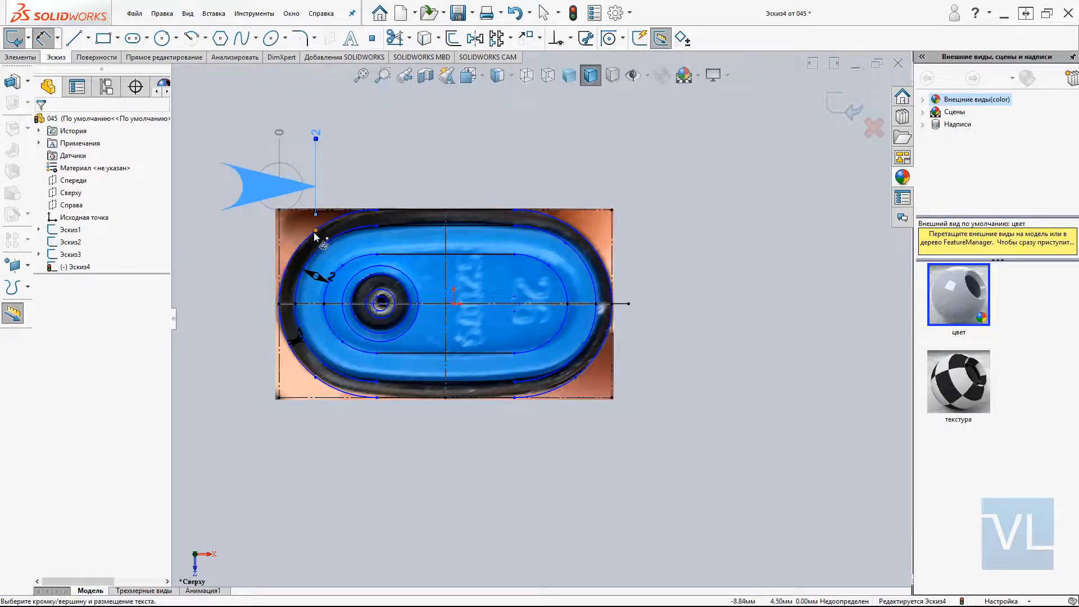
key(Escape)
scroll(388, 283, down, 2)
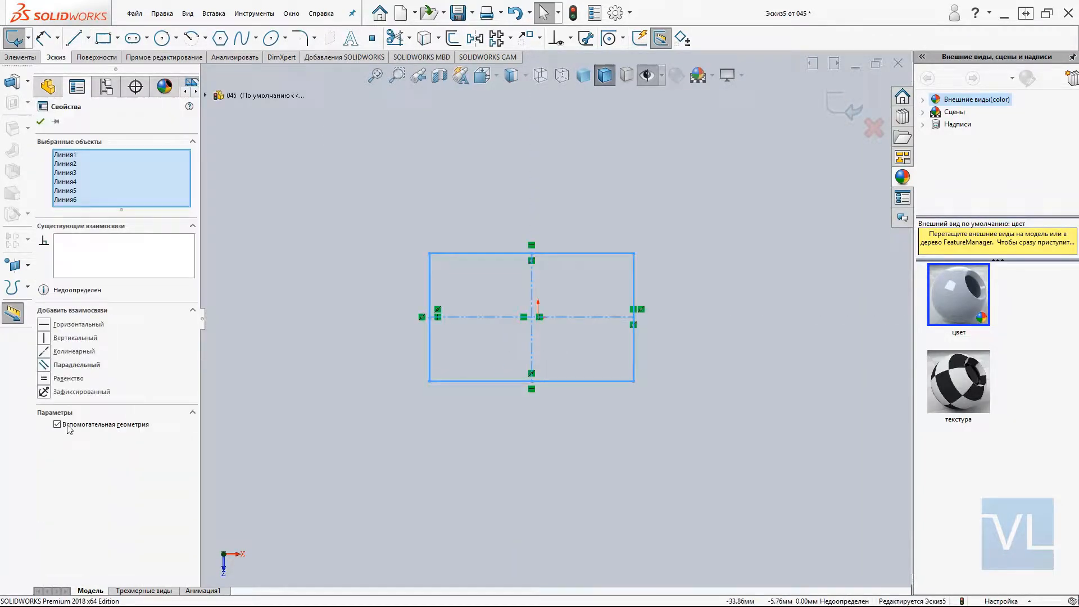
- Rotate the lighter's top photo to 270 degrees, scale it down onto the construction rectangle and accept the sketch picture
click(679, 326)
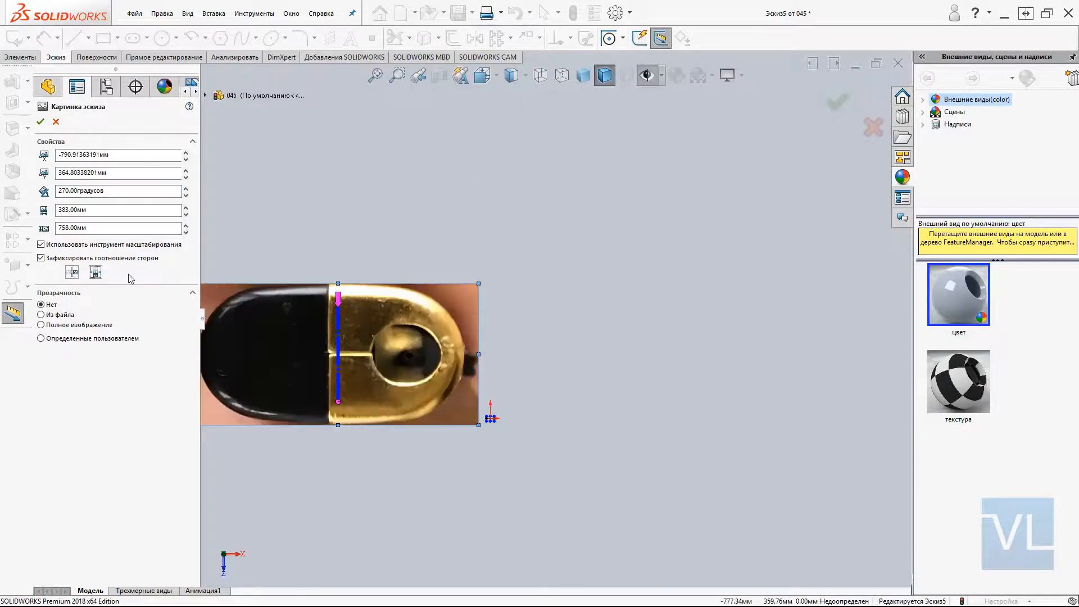
scroll(524, 336, up, 5)
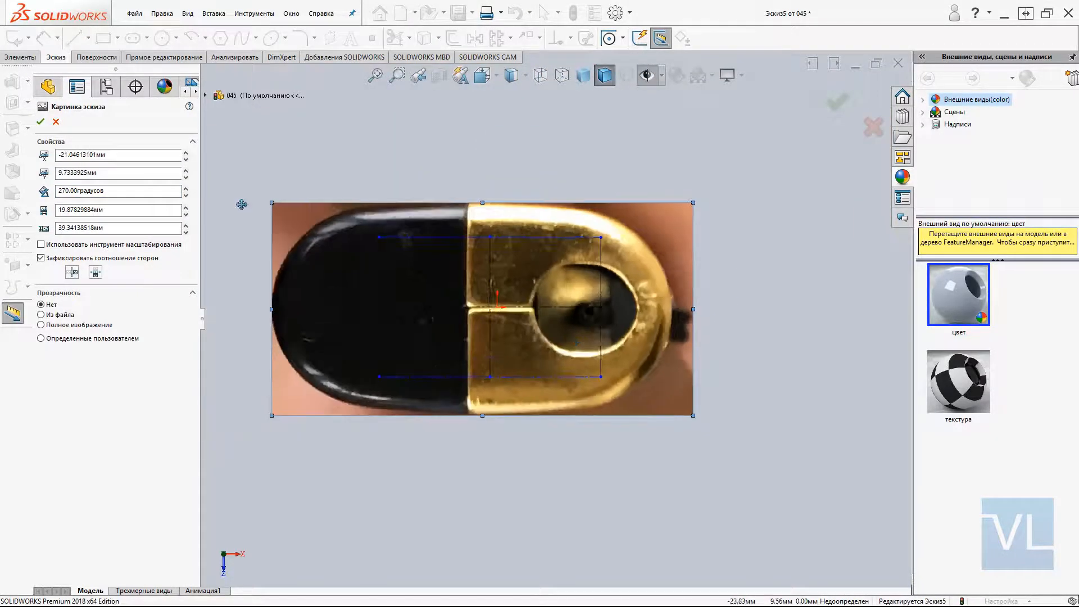
drag(281, 201, 354, 240)
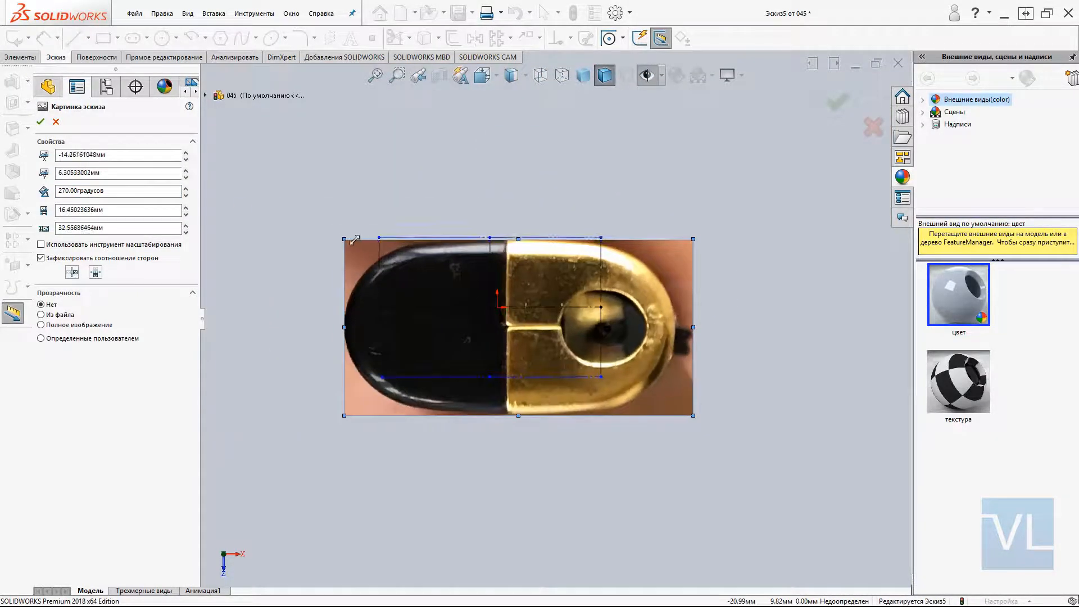
drag(695, 414, 585, 365)
scroll(585, 342, down, 3)
drag(637, 162, 643, 160)
ctrl+middle_drag(642, 160, 846, 168)
click(867, 123)
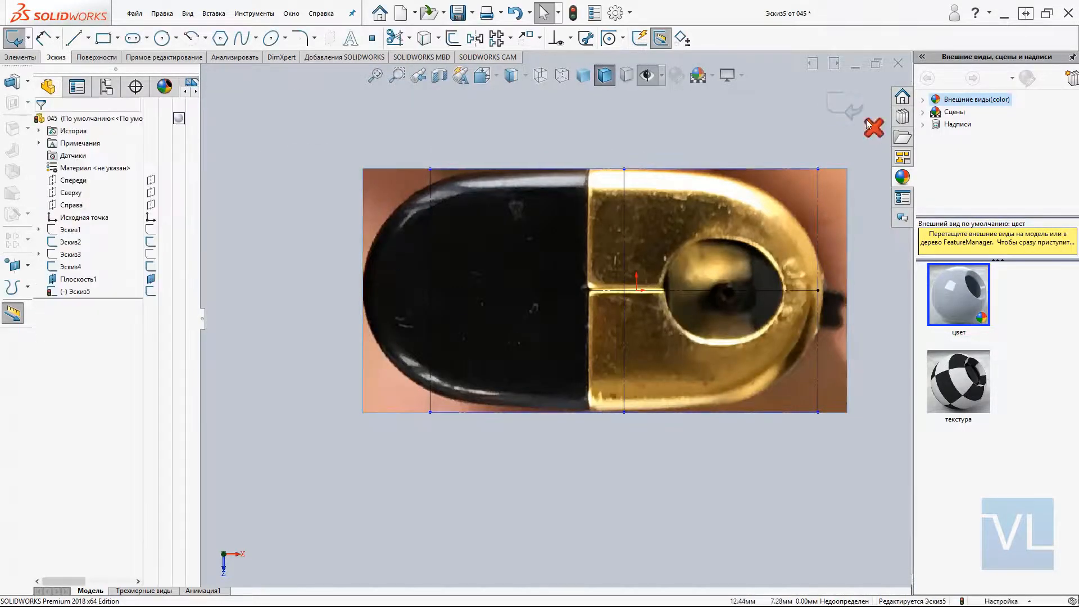
click(871, 126)
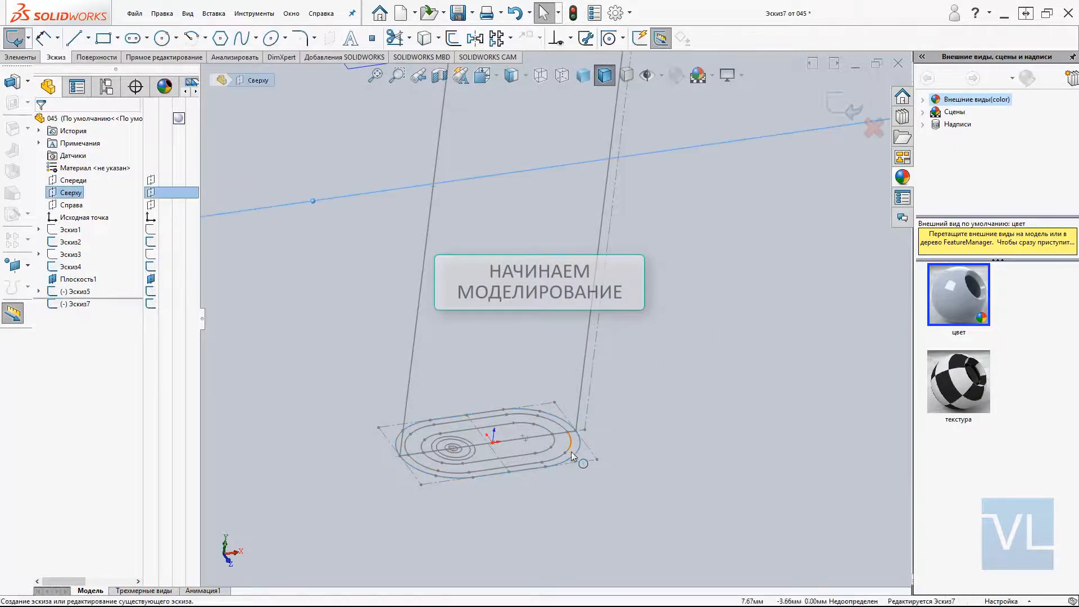
- Start a sketch on the Front plane and convert the dividing curves of the lighter's upper part into it
key(ctrl+1)
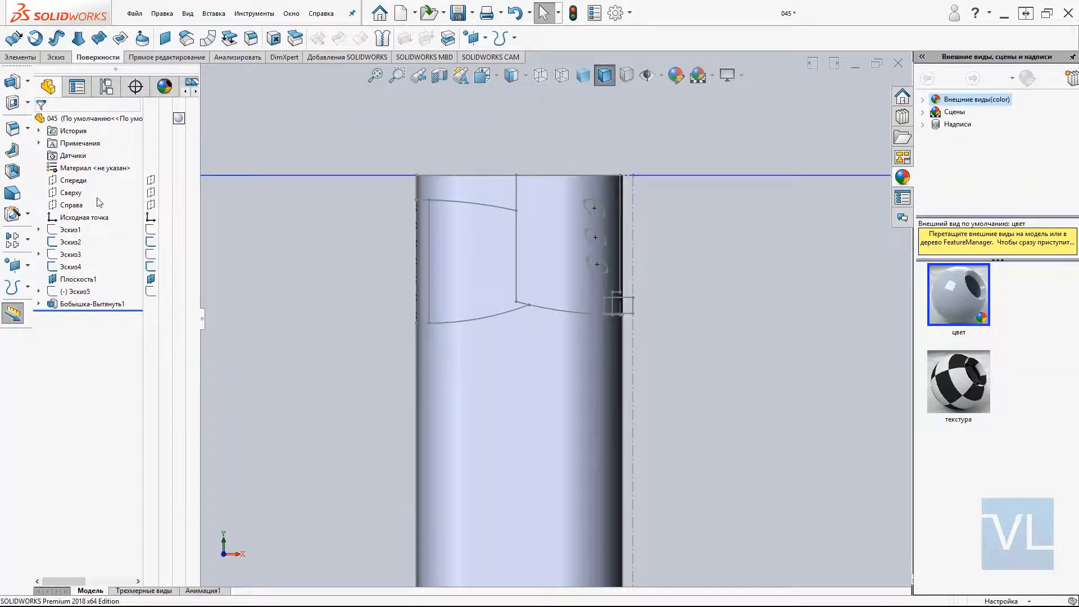
click(73, 181)
click(93, 152)
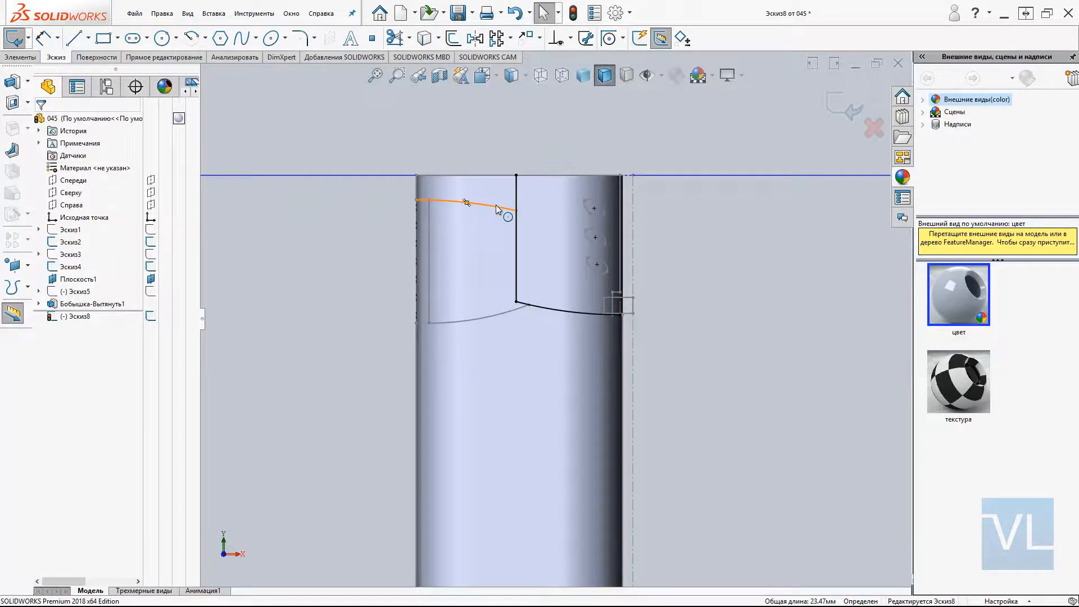
scroll(422, 326, down, 3)
ctrl+middle_drag(478, 148, 489, 250)
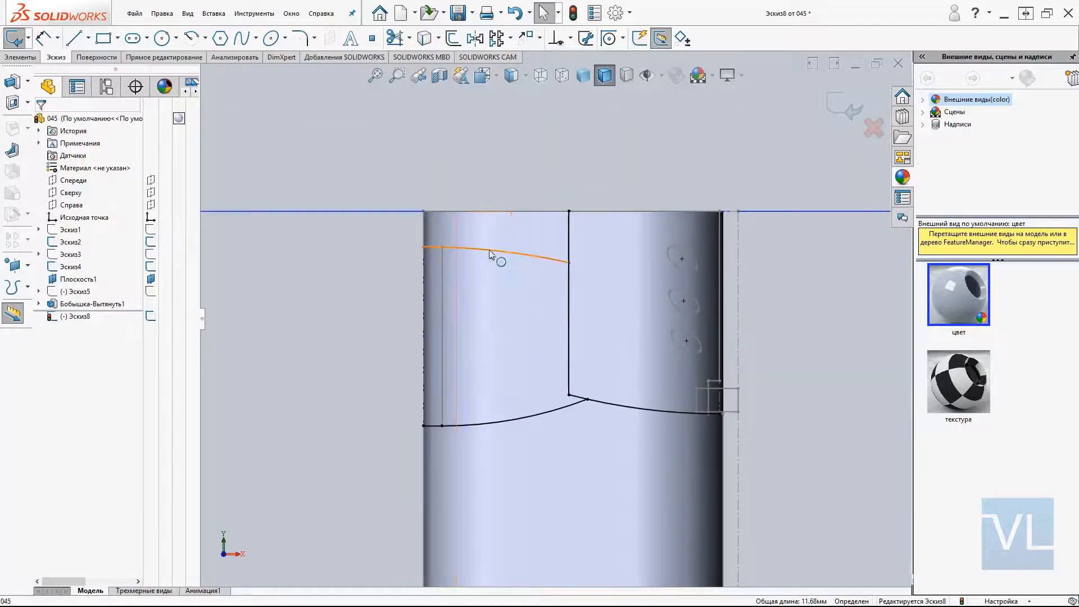
- Reopen the dividing sketch and extend its lower curve to the body's edge with a horizontal line about 0.25 mm long
click(116, 201)
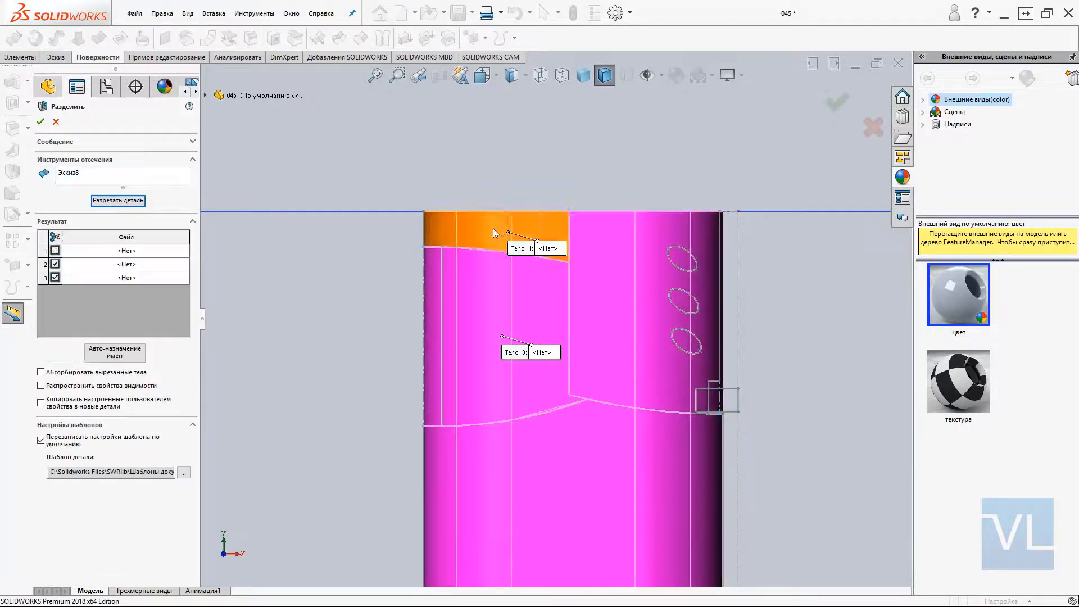
key(Escape)
click(569, 360)
click(602, 326)
scroll(736, 417, down, 8)
key(l)
click(667, 403)
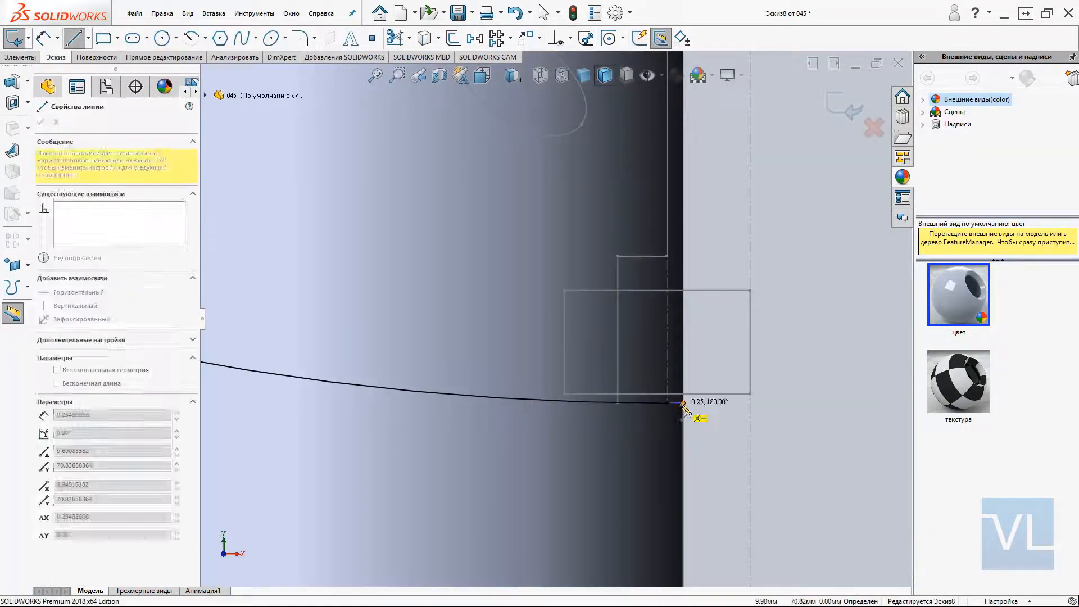
click(683, 403)
key(ctrl+b)
- Split the extruded lighter with the dividing sketch, making its upper regions separate bodies
scroll(569, 323, up, 8)
ctrl+middle_drag(376, 301, 418, 309)
click(118, 200)
click(442, 212)
click(435, 163)
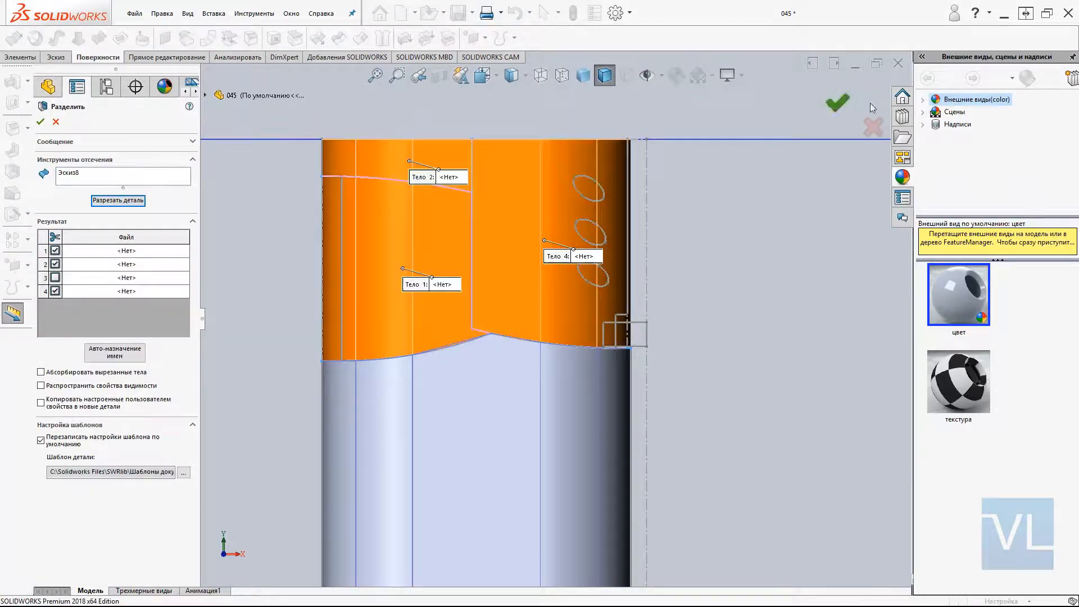
click(837, 102)
- Combine the two bodies that form the lighter's top using the Add operation
middle_drag(478, 231, 505, 264)
ctrl+middle_drag(506, 264, 519, 274)
key(c)
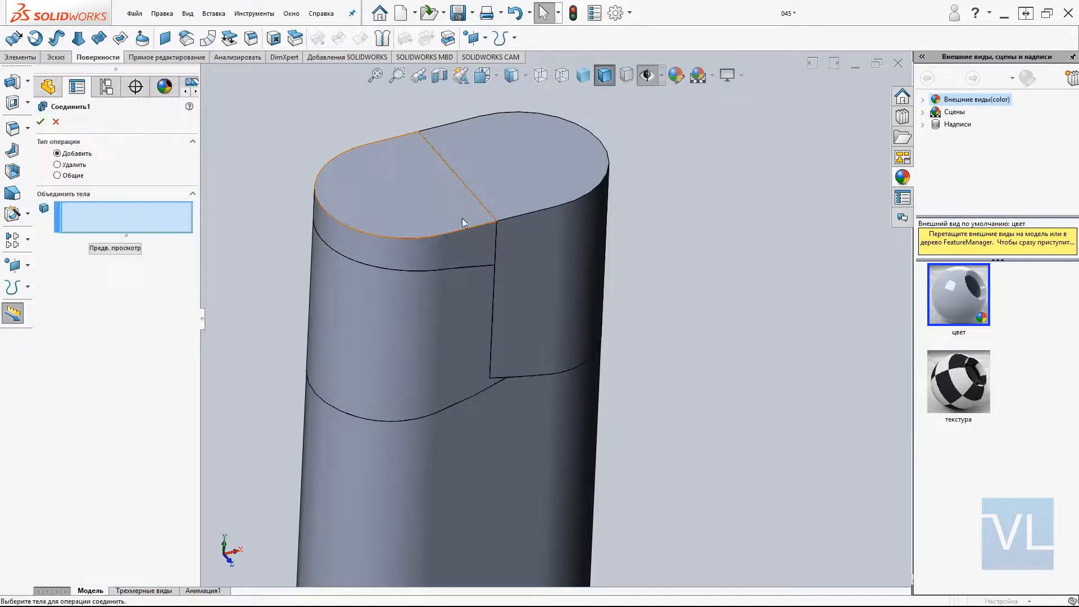
click(460, 222)
click(506, 202)
key(Return)
- Fillet the outer edge of the lighter's top face
key(f)
click(416, 238)
click(837, 102)
- Split the bodies again with the same dividing sketch to separate the filleted button from the hood
key(ctrl+1)
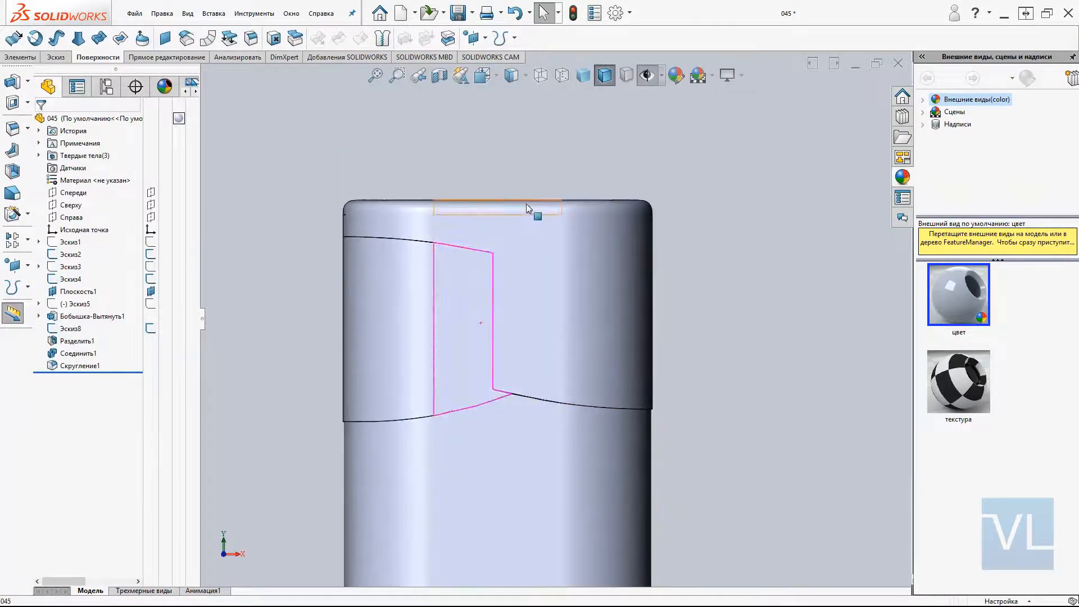
click(526, 204)
click(565, 150)
right_click(564, 150)
click(70, 329)
click(118, 244)
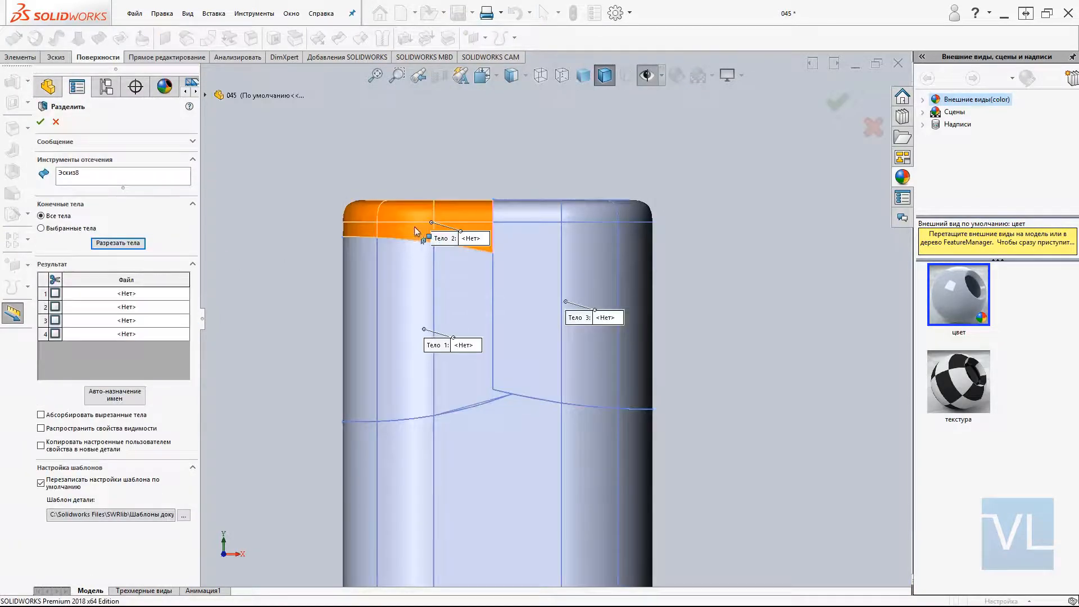
click(424, 237)
key(Return)
- Offset the five side faces below the button inward by 1 mm with Move Face
mouse_move(494, 315)
middle_down()
mouse_move(520, 354)
mouse_move(472, 315)
mouse_move(522, 346)
mouse_move(506, 338)
middle_up()
click(167, 57)
click(13, 38)
click(360, 315)
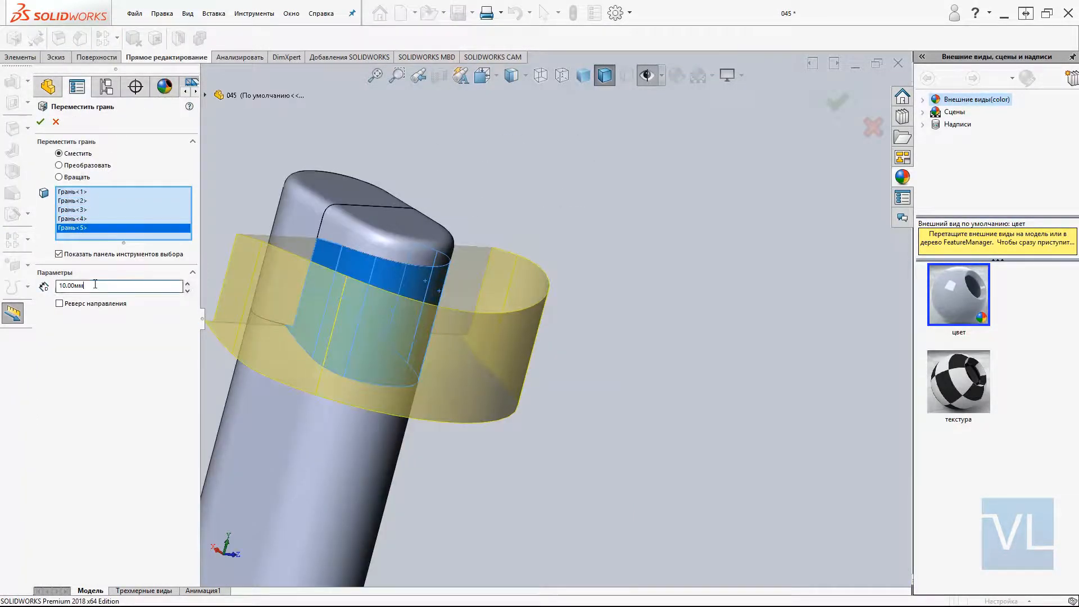
double_click(94, 285)
text(1)
click(80, 304)
key(Return)
- Measure the gap from the outer edge to the inner reference line and adjust the recessed side faces' offset to match
key(ctrl+1)
scroll(416, 281, down, 6)
click(392, 241)
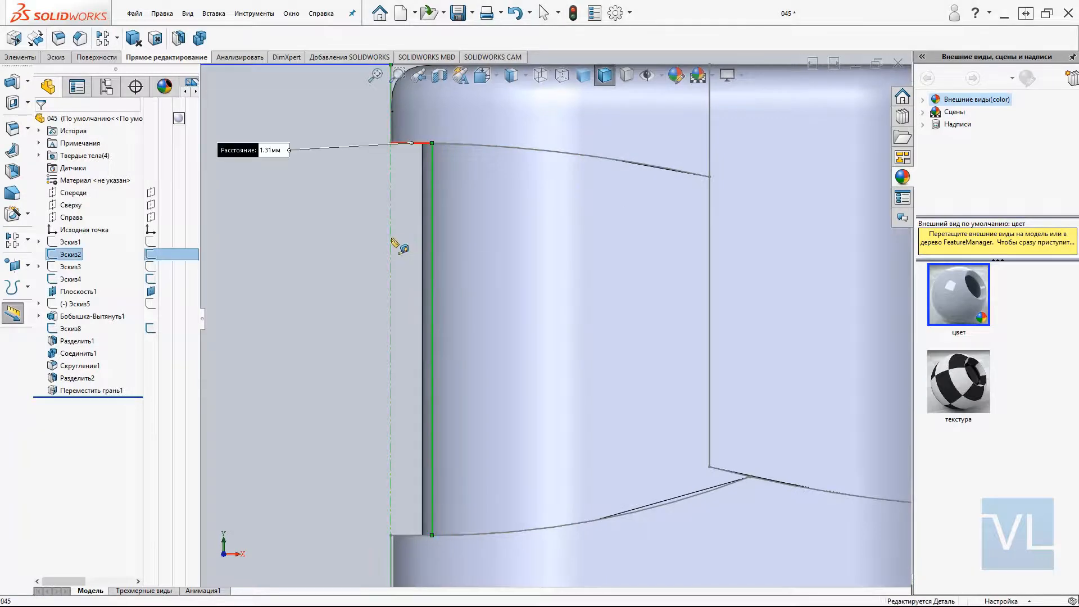
key(Escape)
scroll(400, 247, up, 5)
click(91, 390)
click(103, 361)
double_click(115, 285)
text(2)
key(Return)
middle_drag(618, 236, 686, 294)
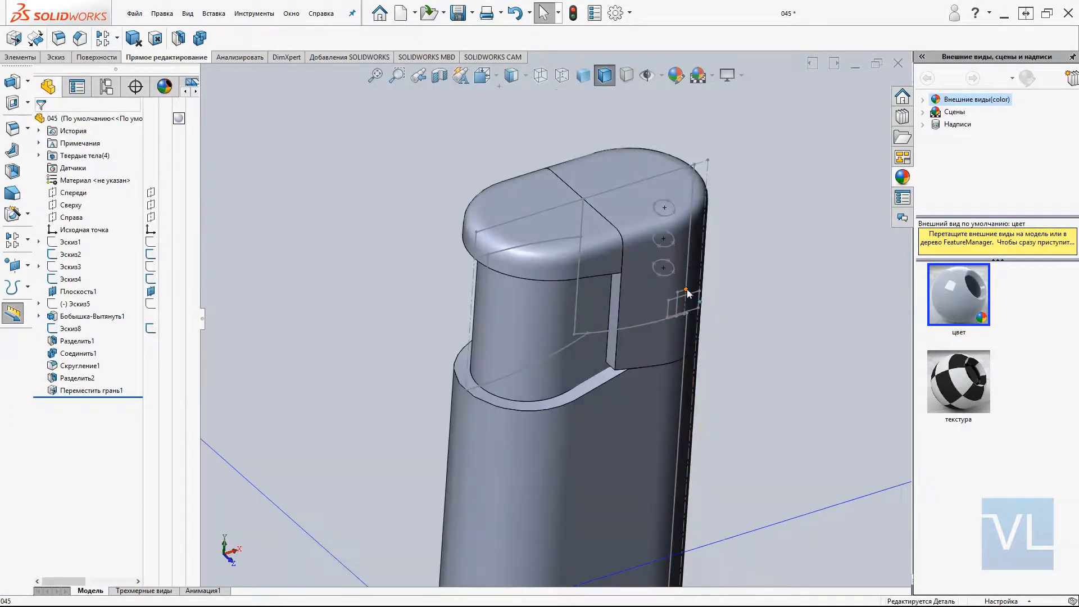
- Hide the reference sketches and planes in the model view
key(ctrl+5)
ctrl+middle_drag(693, 378, 584, 404)
key(ctrl+1)
middle_click(481, 322)
scroll(539, 316, up, 3)
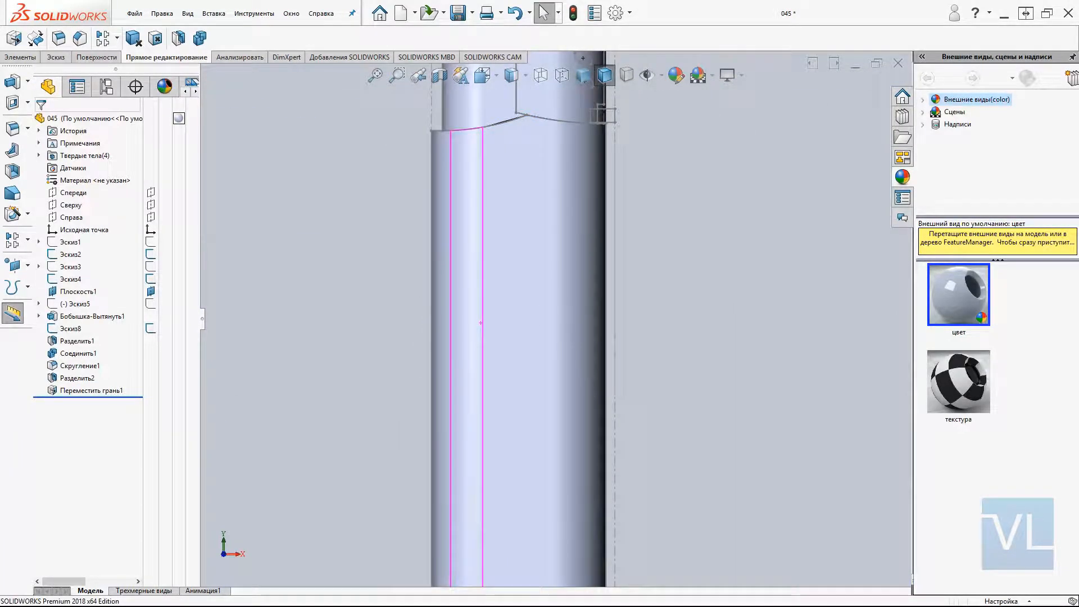
click(647, 75)
mouse_move(684, 91)
ctrl+middle_down()
mouse_move(607, 272)
mouse_move(567, 300)
ctrl+middle_up()
- Offset the seven outer faces of the hood, including its top and fillet, inward by 0.1 mm
click(13, 38)
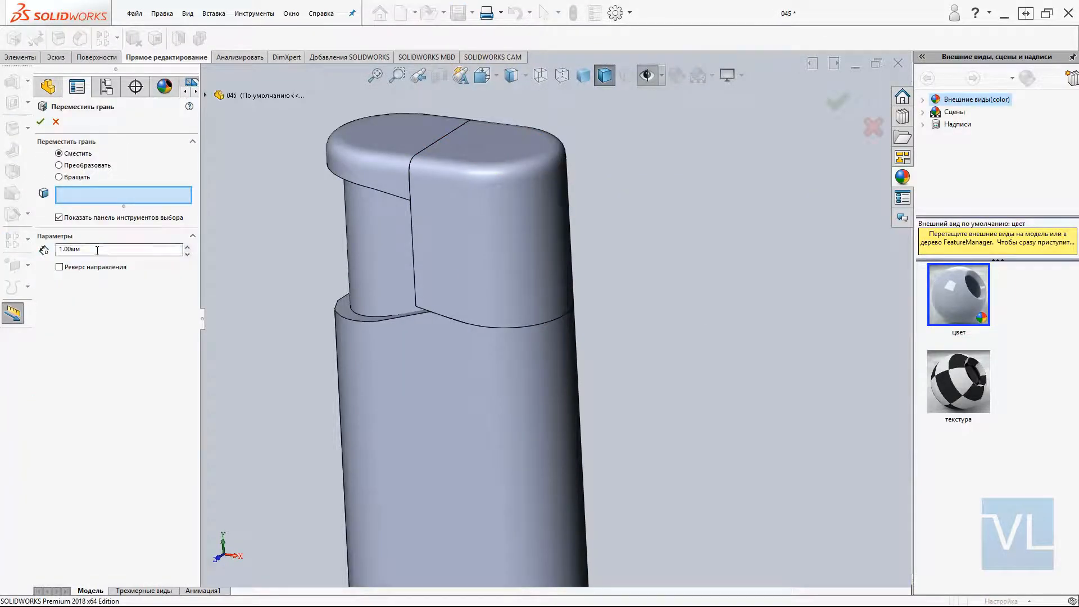
click(117, 267)
click(444, 241)
click(444, 167)
click(494, 242)
click(495, 167)
click(546, 236)
click(495, 140)
middle_drag(529, 191, 669, 223)
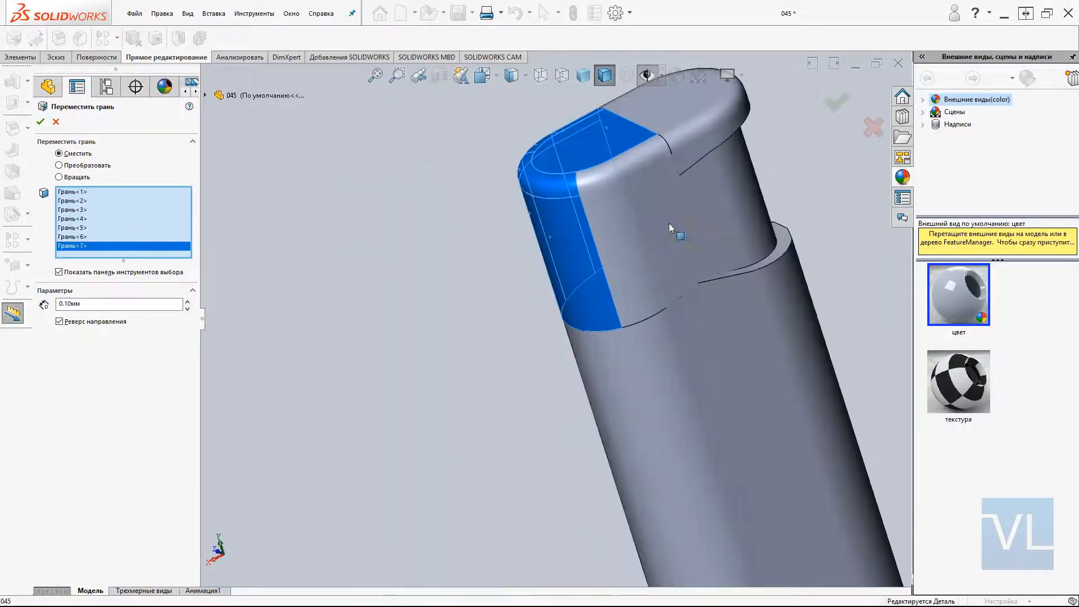
key(Return)
middle_drag(613, 256, 634, 300)
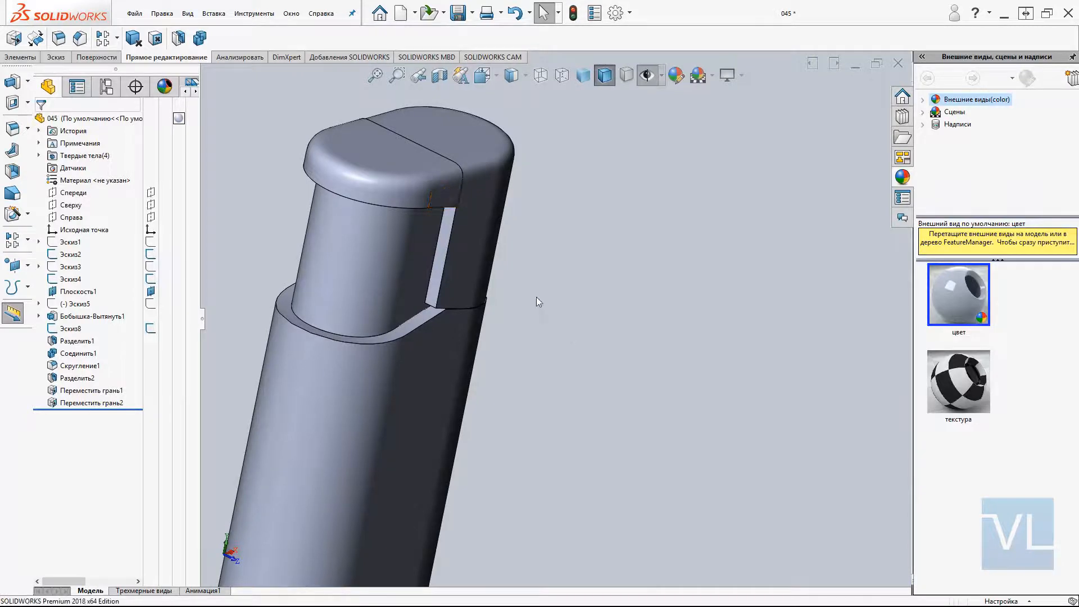
- Show the sketches, draw a horizontal line across the hood from the button's lower corner, and split the hood along it
click(647, 75)
key(ctrl+1)
key(l)
click(426, 226)
click(569, 226)
key(ctrl+b)
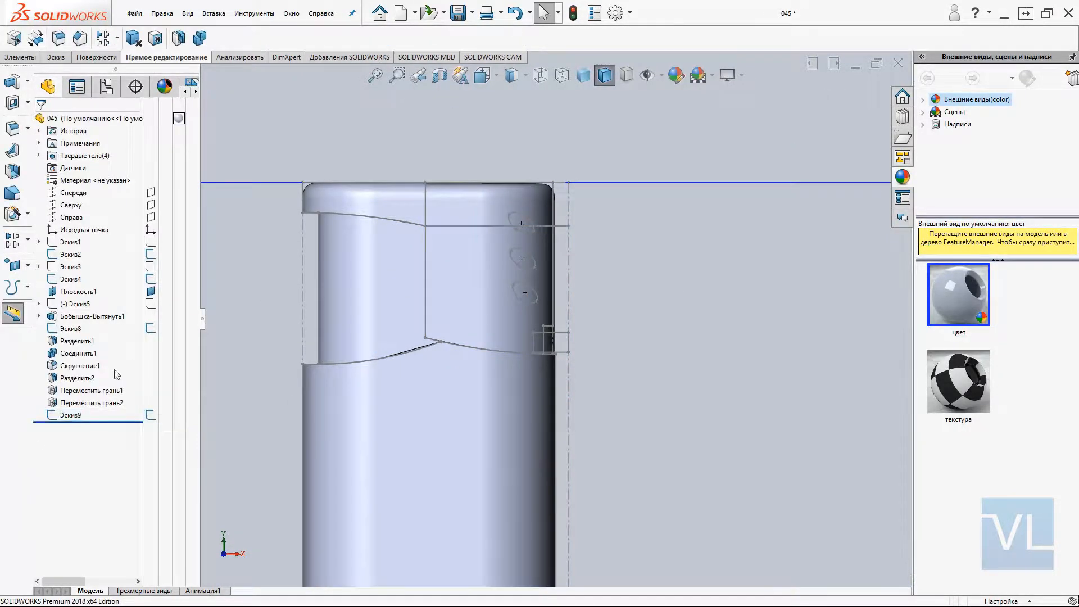
click(177, 38)
key(Escape)
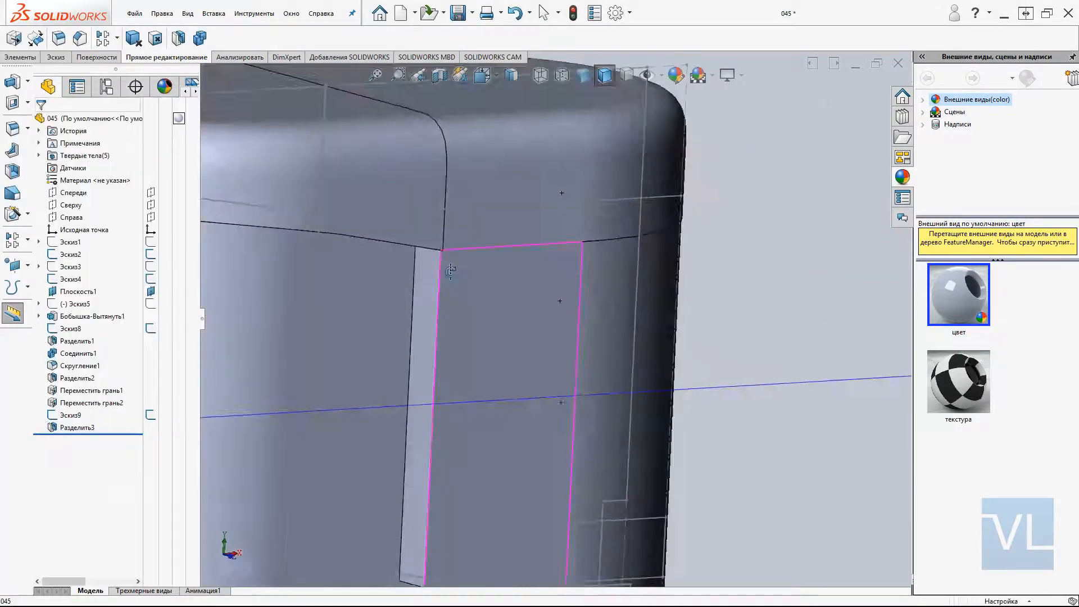
- Fillet the lower hood part's vertical edge beside the recess with a 0.5 mm radius and a curvature-continuous profile
scroll(565, 254, down, 5)
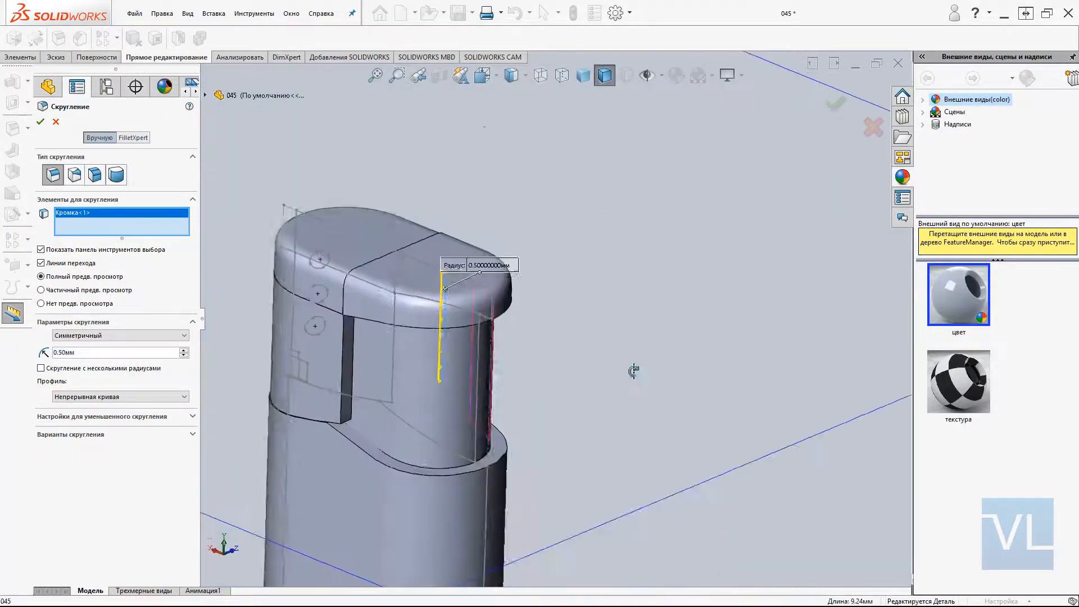
key(Return)
middle_drag(441, 266, 255, 433)
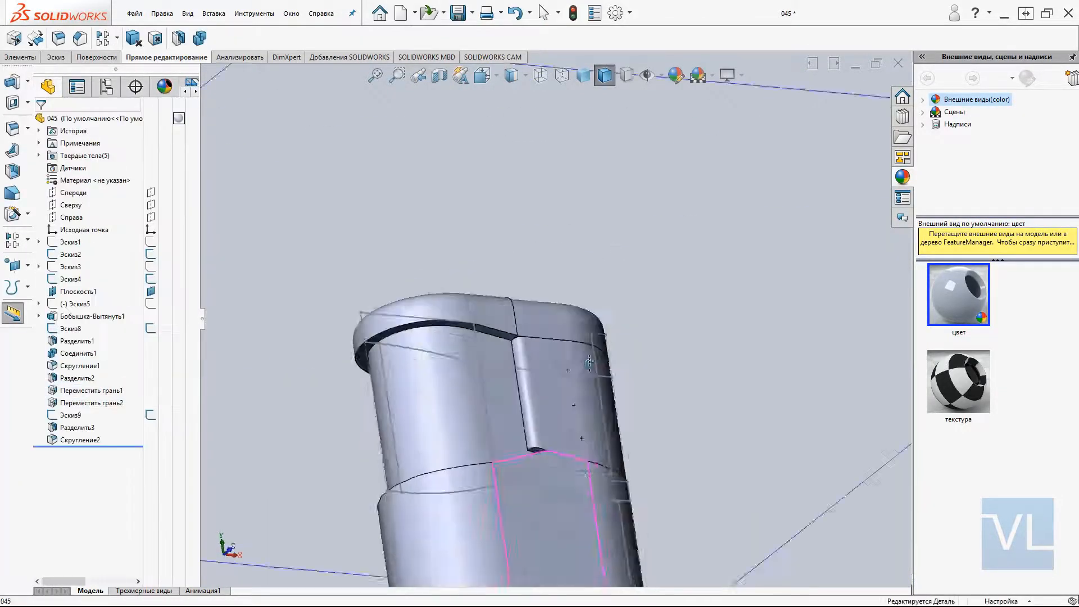
- Combine the split hood parts back into one body
scroll(549, 344, down, 4)
middle_drag(589, 362, 642, 414)
scroll(549, 345, up, 3)
scroll(534, 353, down, 4)
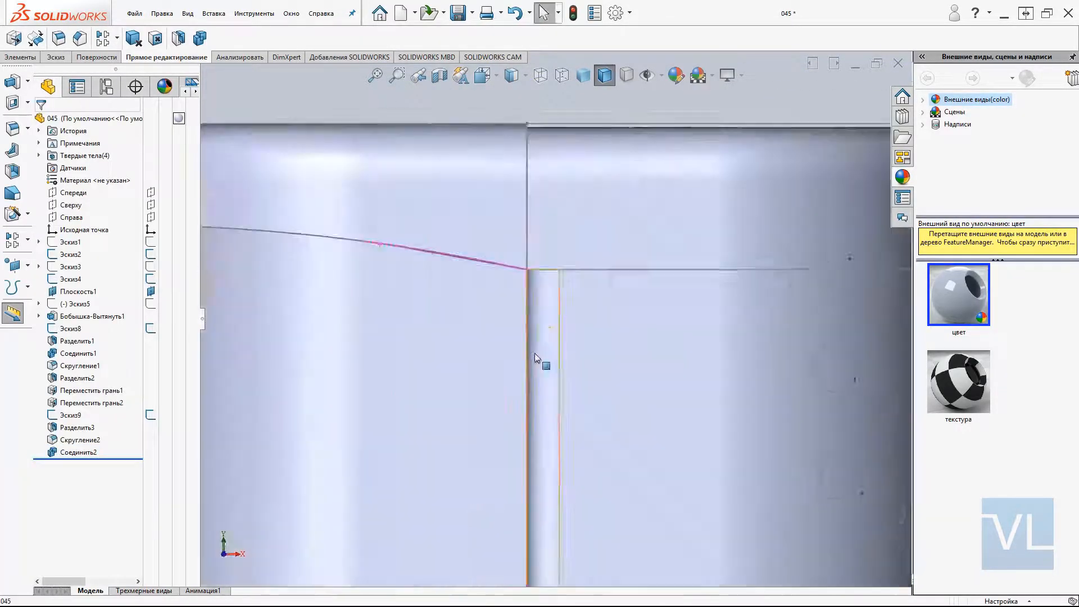
- Fillet the small curved edge at the upper end of the hood's vertical rounding with a 0.2 mm radius
middle_drag(535, 353, 577, 299)
scroll(577, 299, down, 5)
click(498, 287)
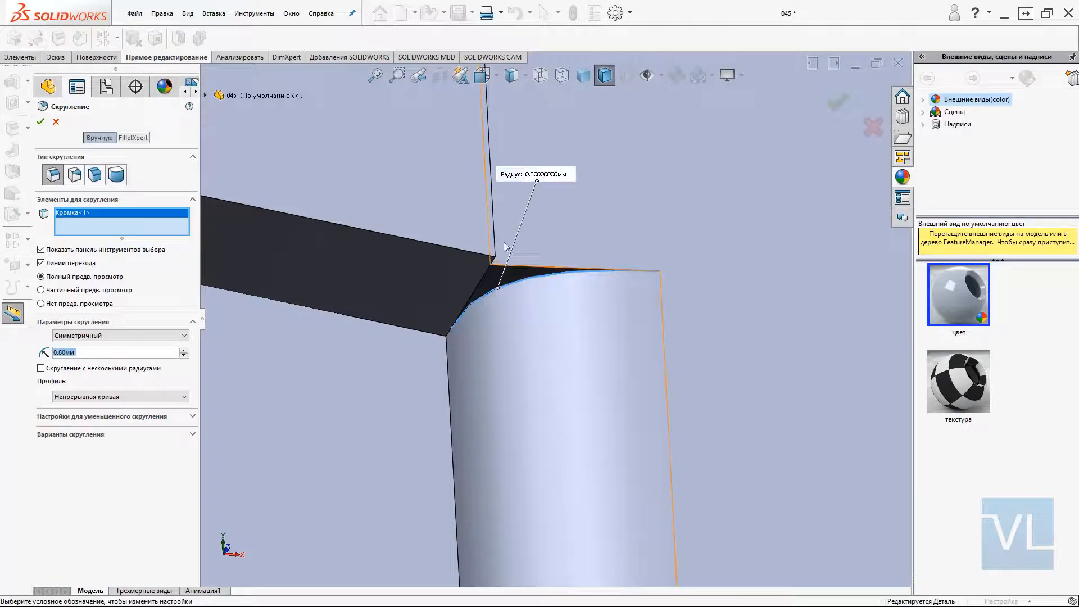
key(Tab)
text(0.2)
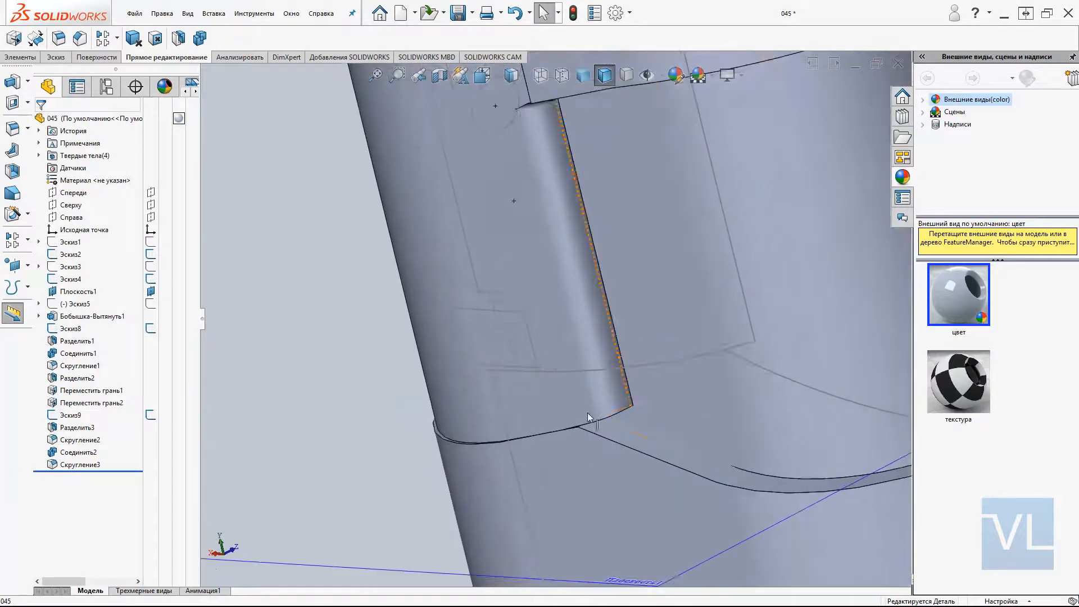
- Reopen the reference sketch on the hood and draw a rectangle about 2.5 by 3.4 mm around the photographed recess
middle_drag(588, 415, 716, 480)
scroll(557, 318, up, 6)
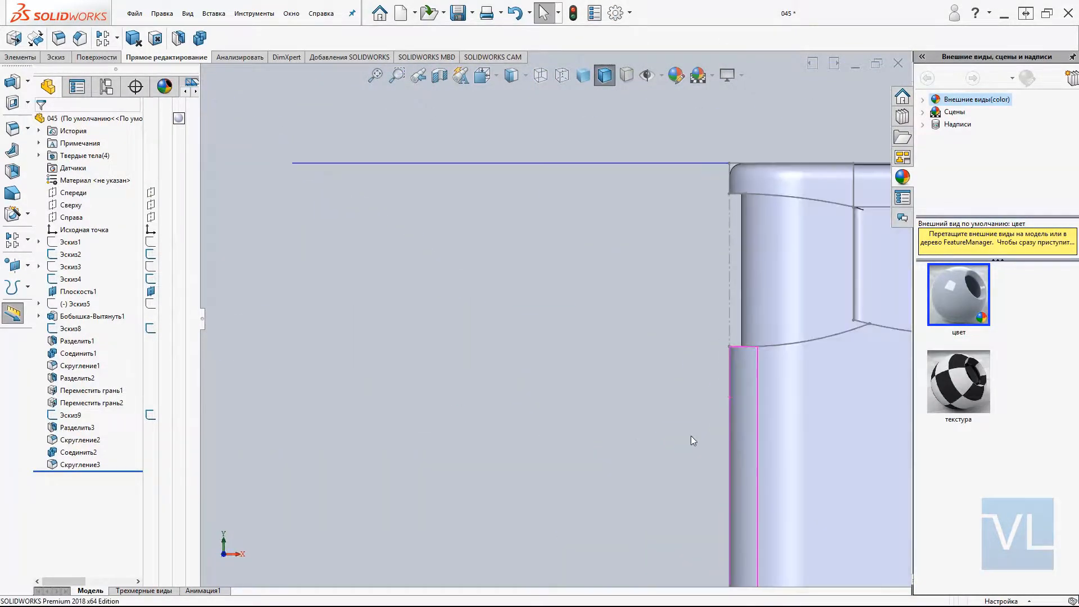
scroll(691, 436, up, 5)
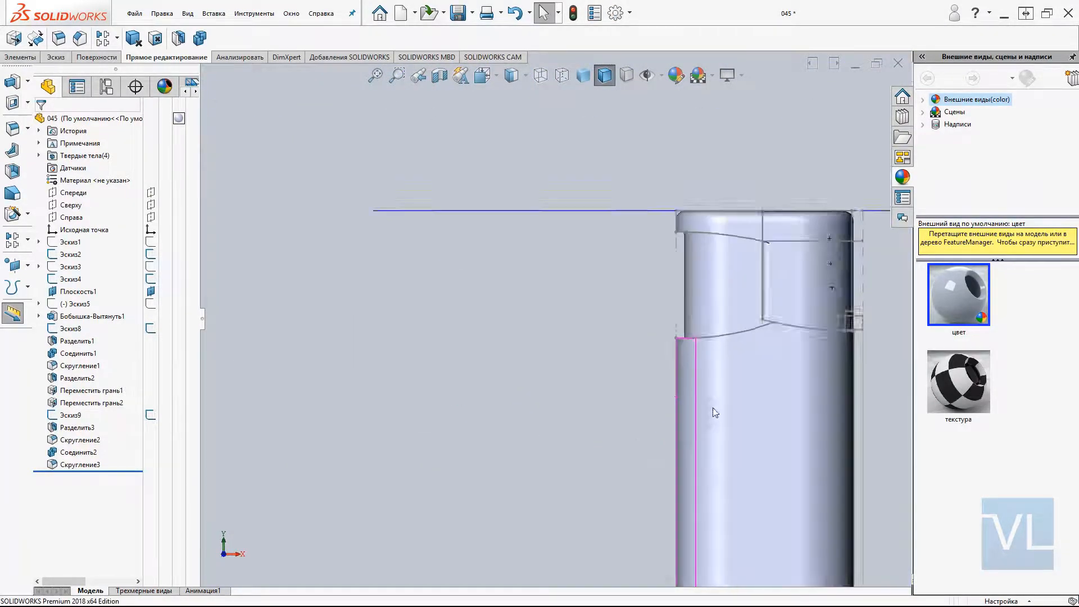
click(540, 75)
scroll(545, 345, down, 4)
click(601, 304)
click(617, 276)
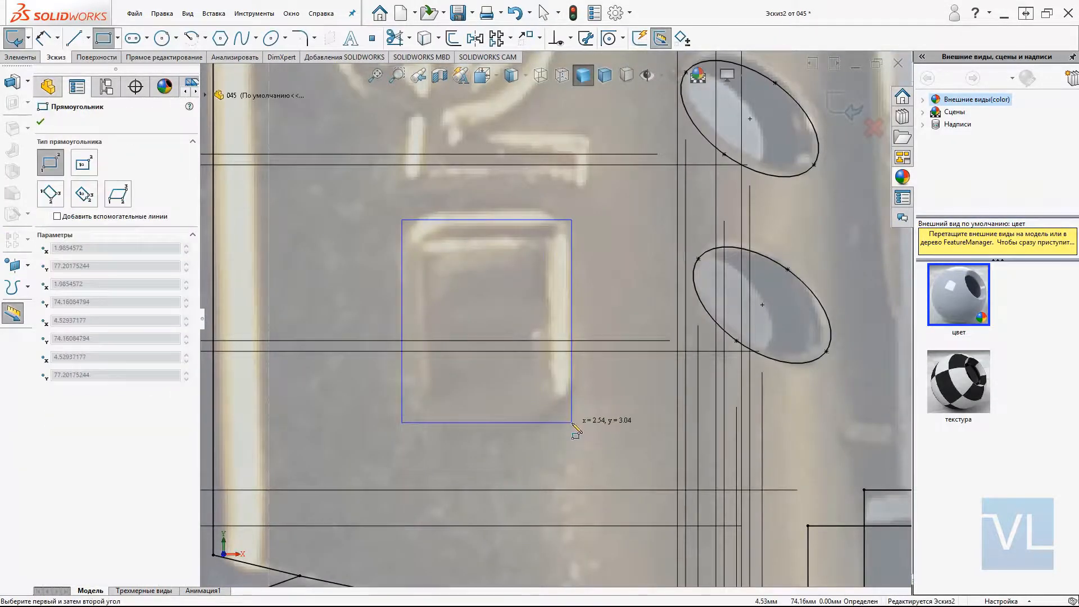
click(475, 222)
key(Escape)
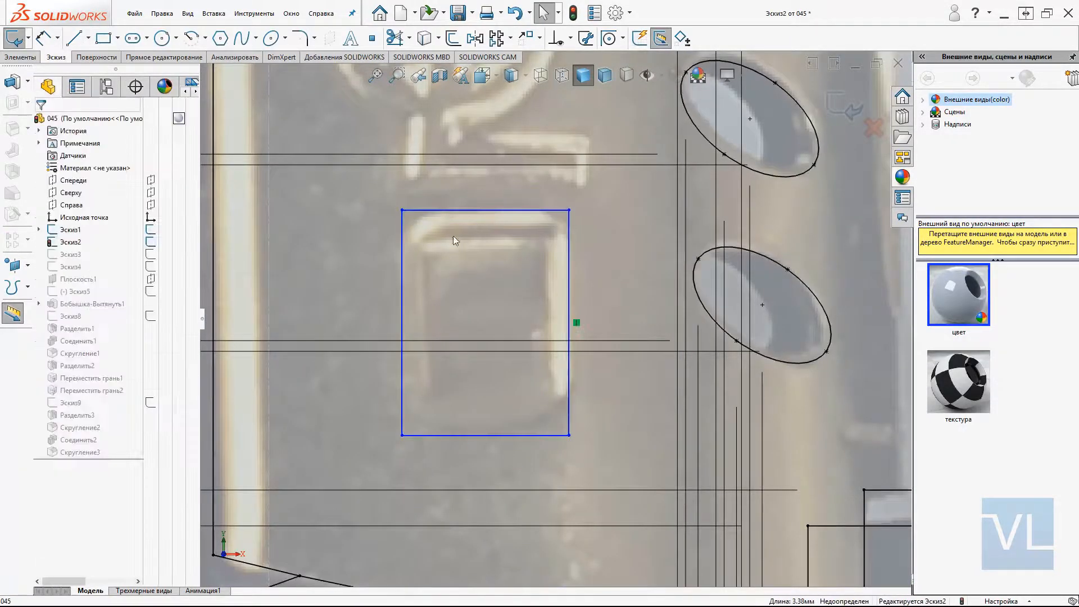
- Add a vertical centre line to the recess rectangle and convert the rectangle and line to construction geometry
key(l)
click(486, 214)
click(486, 435)
key(Escape)
scroll(497, 323, up, 6)
scroll(567, 315, down, 4)
drag(340, 253, 489, 427)
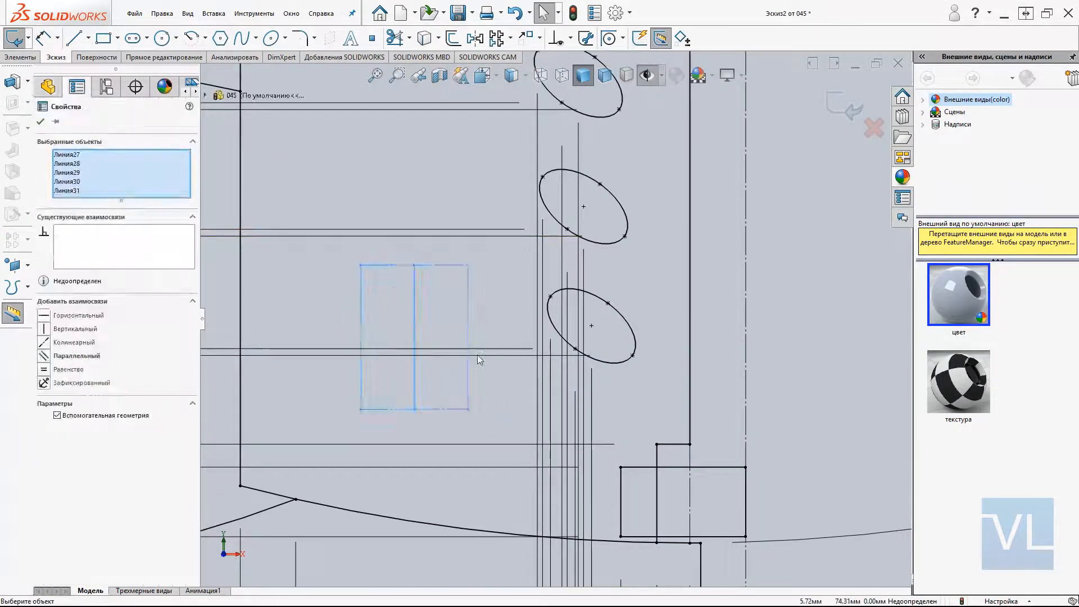
key(Escape)
drag(339, 258, 493, 454)
click(518, 421)
click(414, 343)
key(Escape)
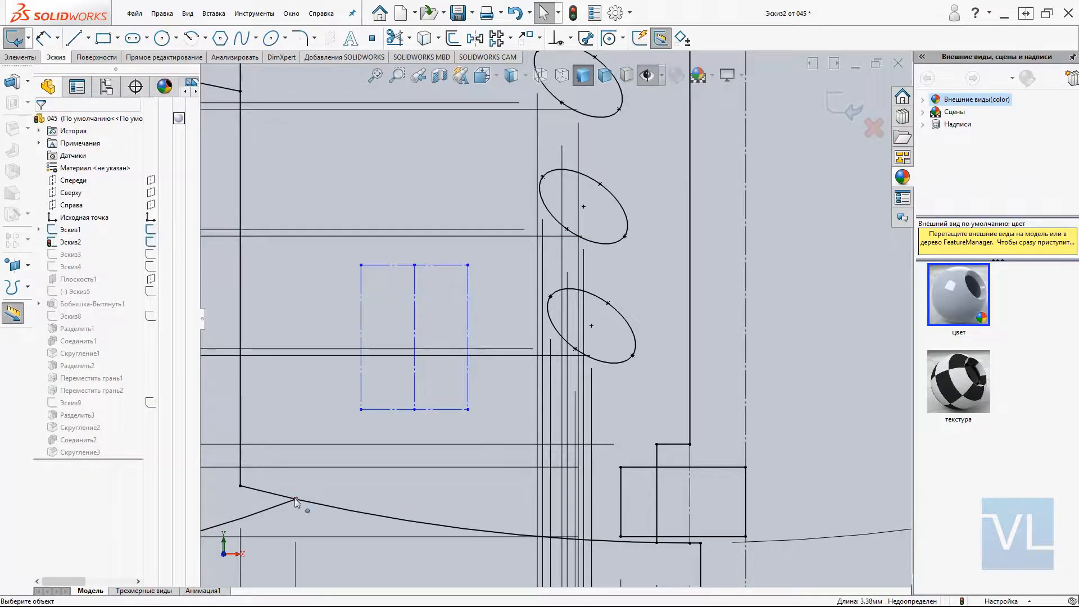
- Draw a three-point arc between the rectangle's vertical sides, bulging down to the midpoint of its lower edge
right_click(295, 498)
click(118, 181)
click(840, 109)
click(646, 74)
scroll(365, 399, down, 5)
key(a)
click(355, 359)
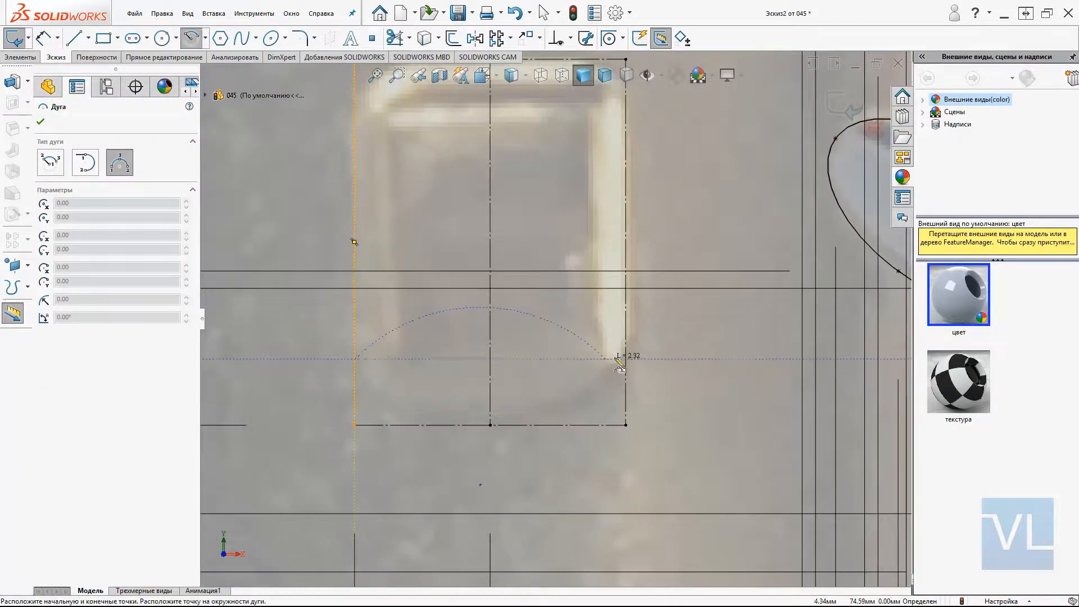
click(626, 359)
click(491, 425)
key(Escape)
ctrl+middle_drag(521, 267, 491, 395)
key(l)
click(324, 494)
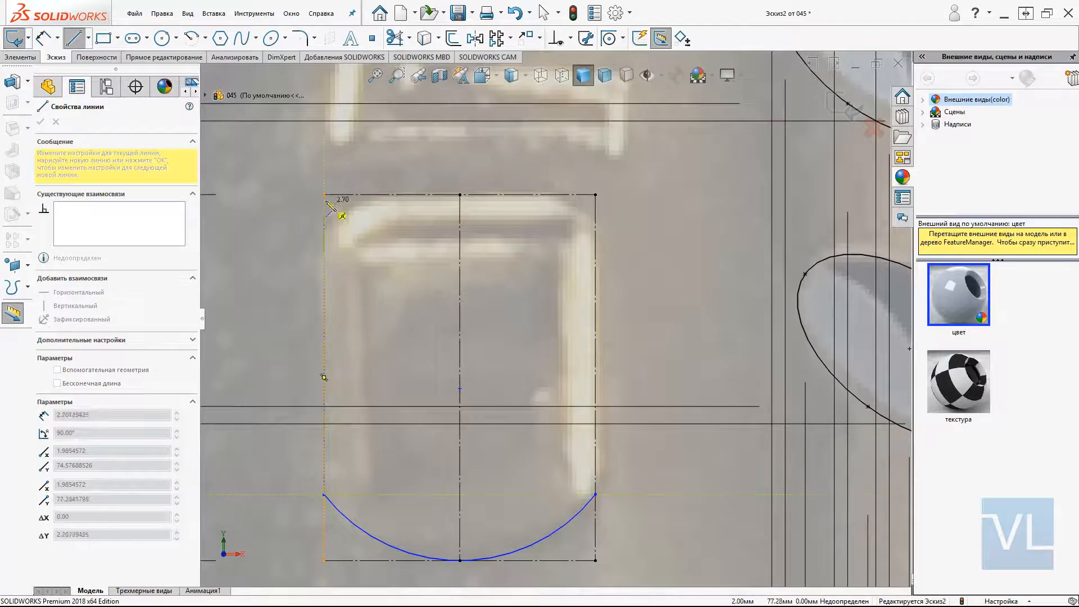
click(324, 196)
key(Escape)
key(ctrl+z)
- Draw the left half of the recess outline: a vertical line, a rounded corner arc, and a line to the centre line
key(l)
click(324, 494)
click(324, 263)
click(384, 195)
click(460, 194)
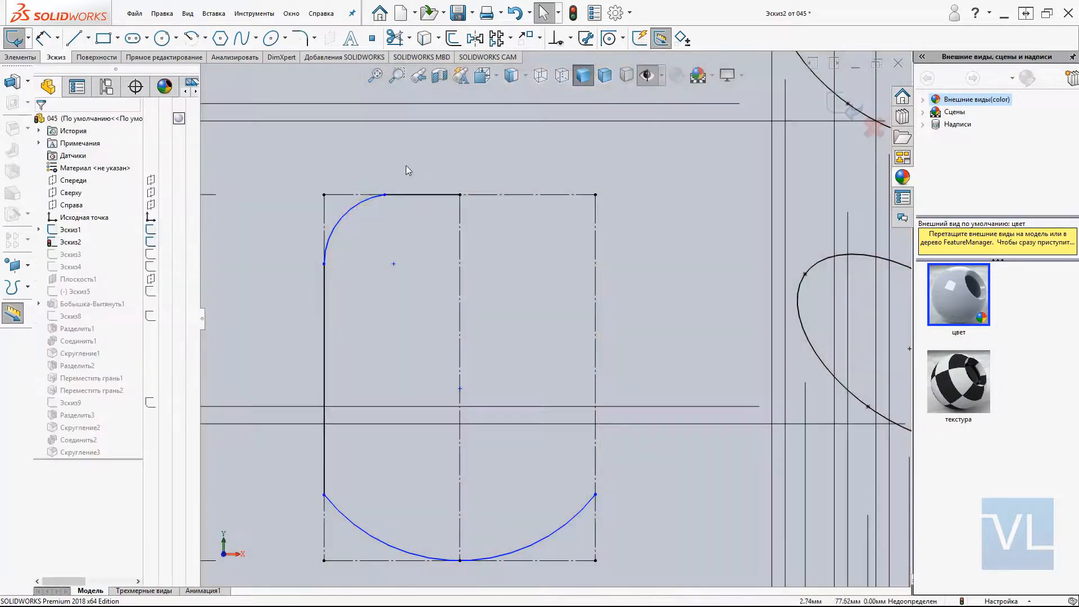
- Tighten the outline's corner arc, make the lower arc's endpoints horizontal, and select the corner arc with the adjoining upper line
key(h)
drag(385, 195, 374, 195)
click(324, 521)
ctrl+click(595, 494)
click(541, 419)
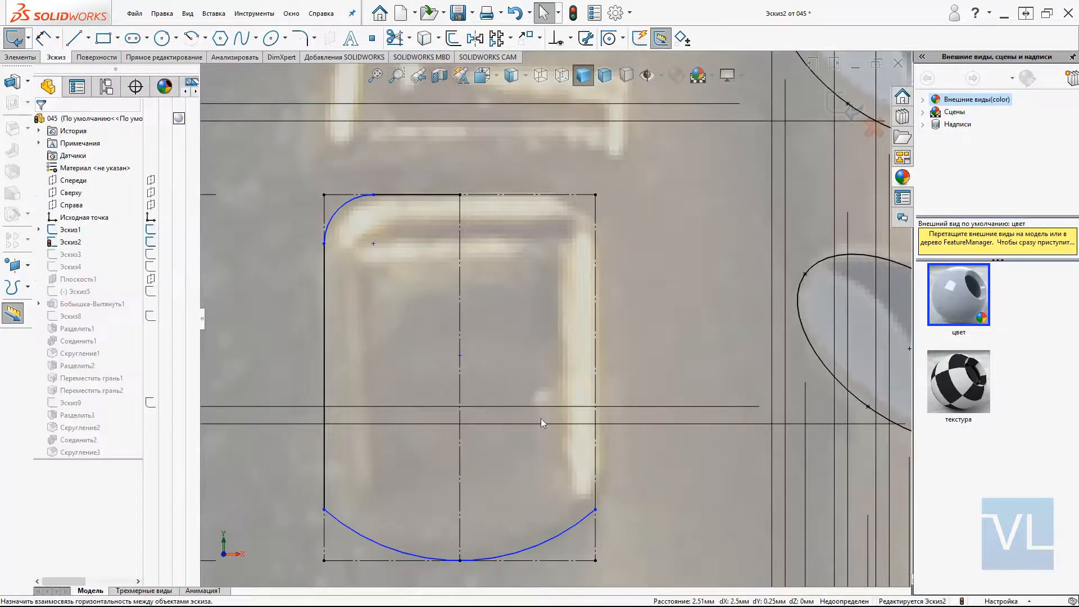
key(h)
click(340, 209)
ctrl+click(416, 194)
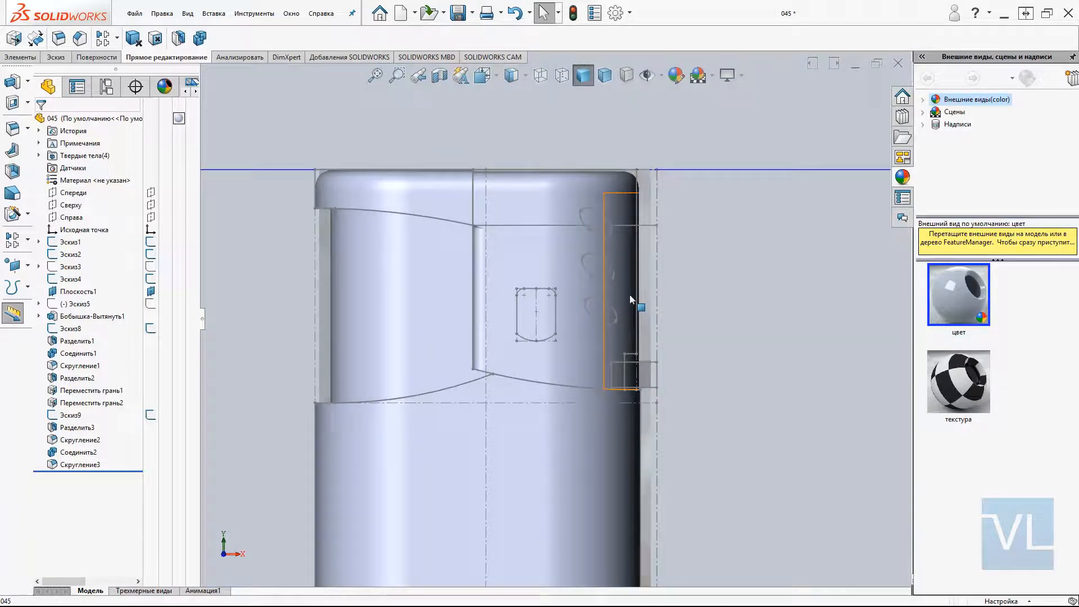
- Copy the recess outline from the reference sketch into a new sketch and close it
click(544, 287)
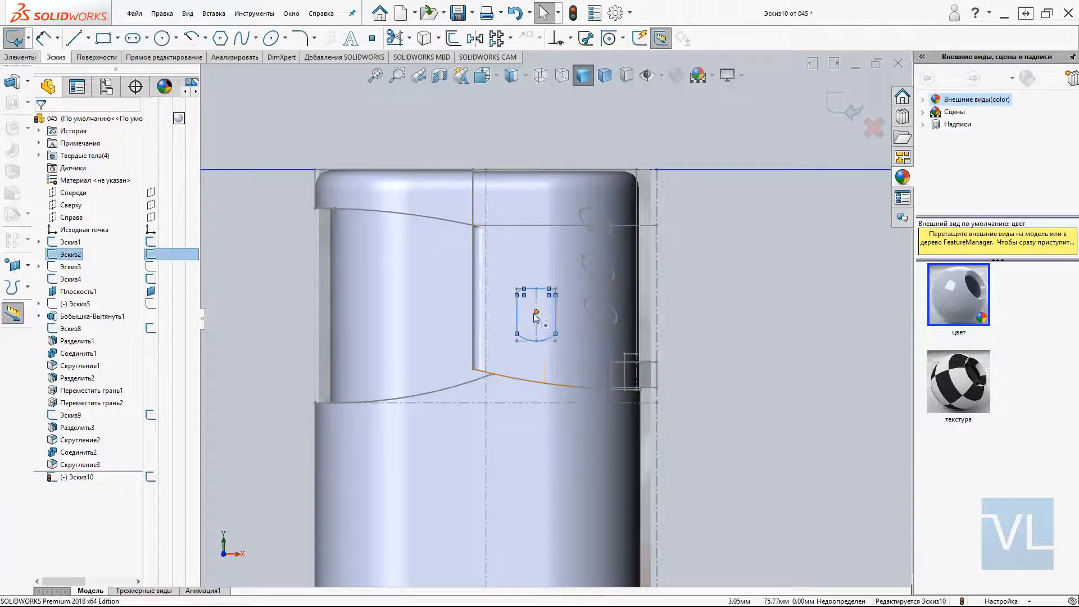
double_click(723, 315)
mouse_move(540, 332)
middle_down()
mouse_move(576, 361)
mouse_move(566, 326)
middle_up()
click(566, 326)
key(Escape)
- Create an offset surface from the hood's outer side faces at a distance of 0.00 mm
scroll(585, 335, down, 4)
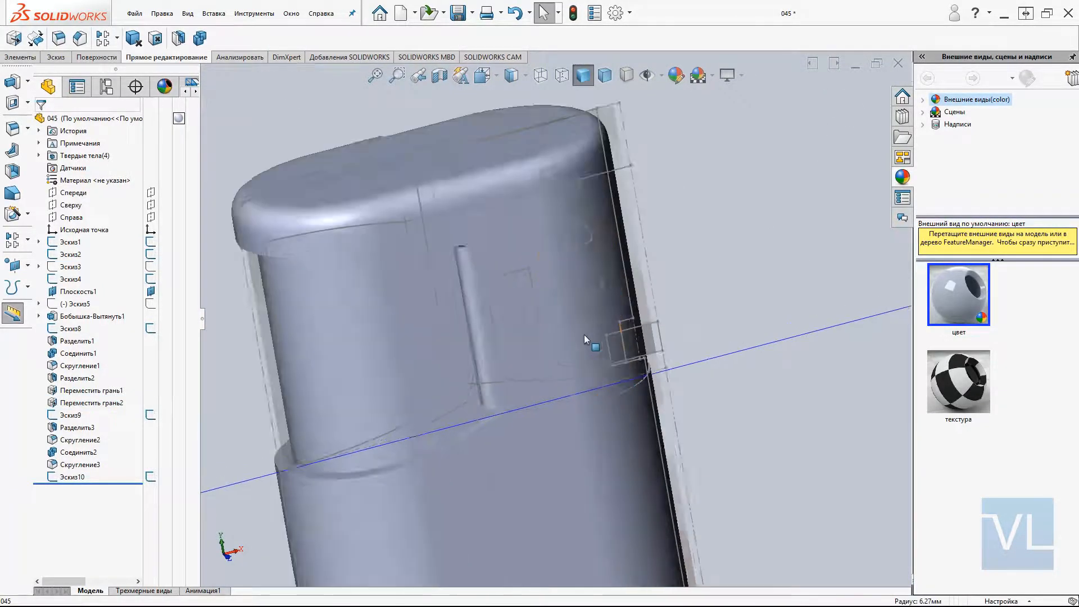
right_drag(613, 439, 555, 394)
click(574, 394)
click(523, 365)
click(130, 193)
text(0.00мм)
key(Return)
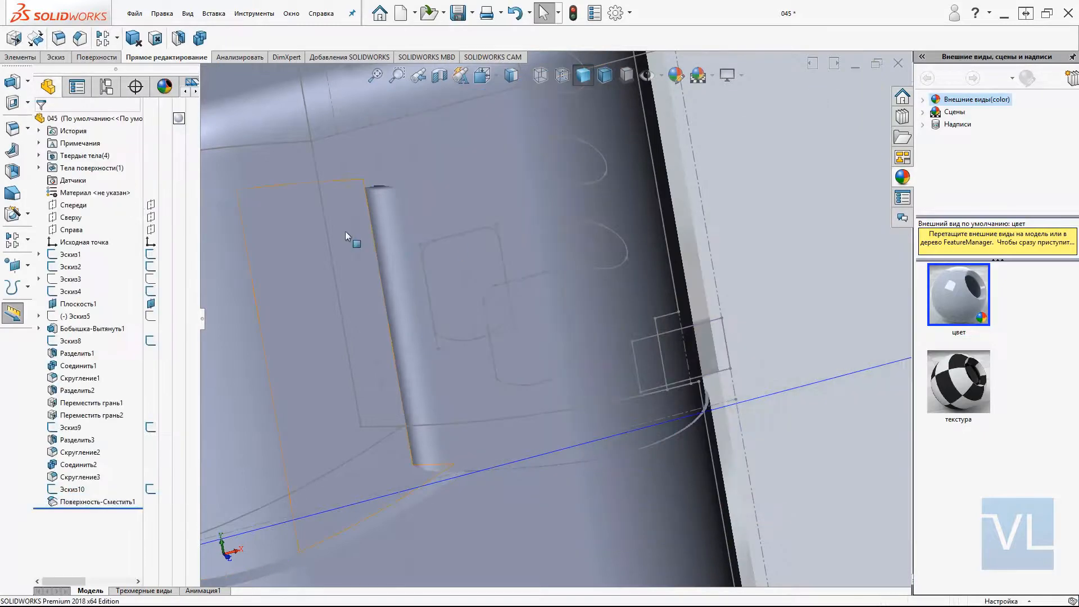
- Hide the hood body and trim the offset surface with the recess sketch, keeping only the region inside the outline
click(382, 231)
key(Tab)
click(64, 490)
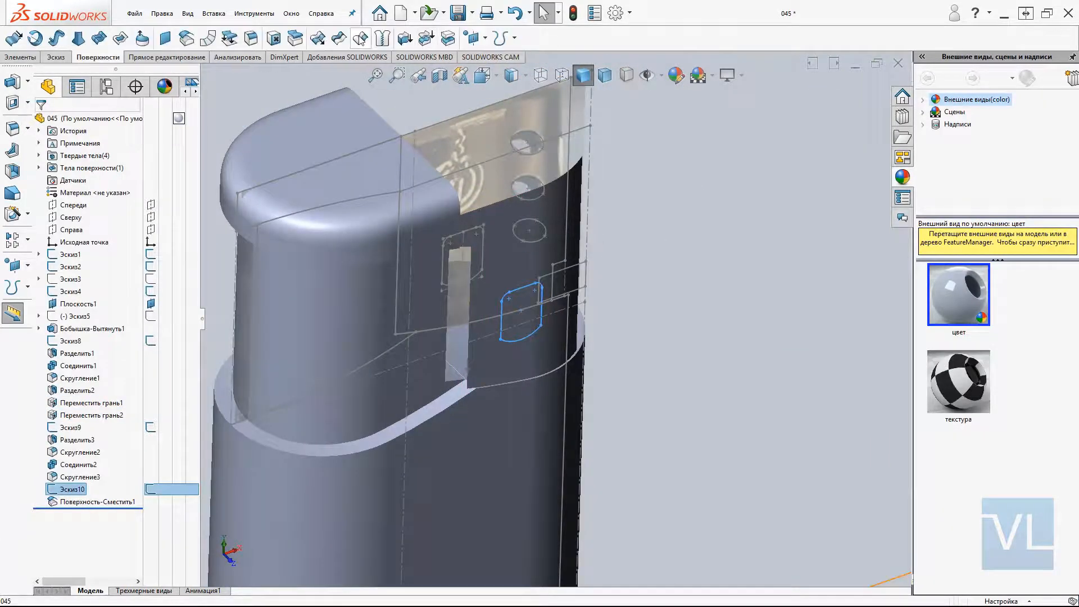
click(360, 39)
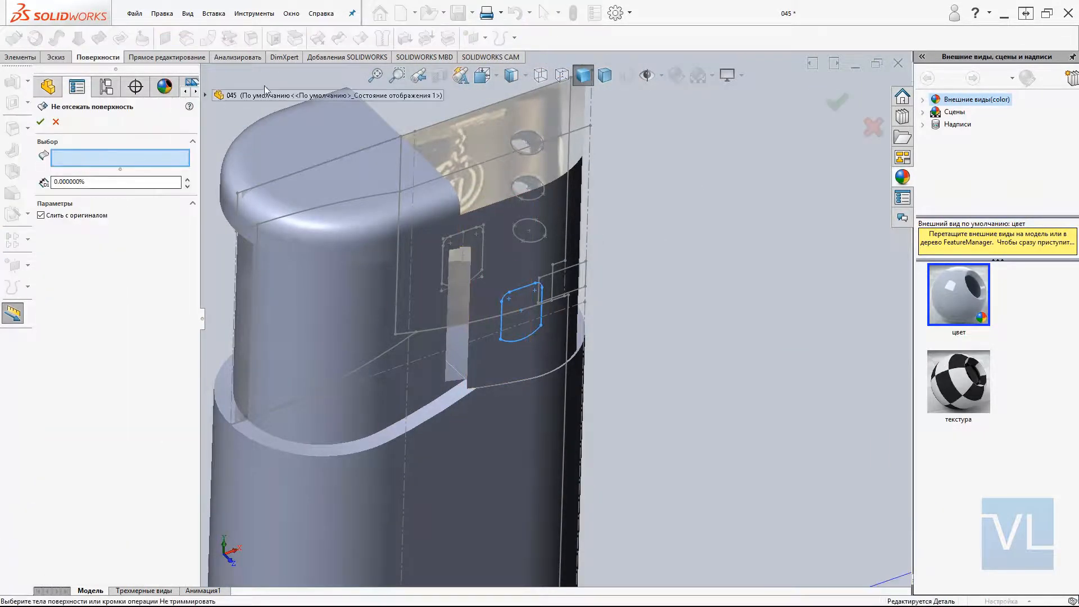
click(520, 312)
key(Return)
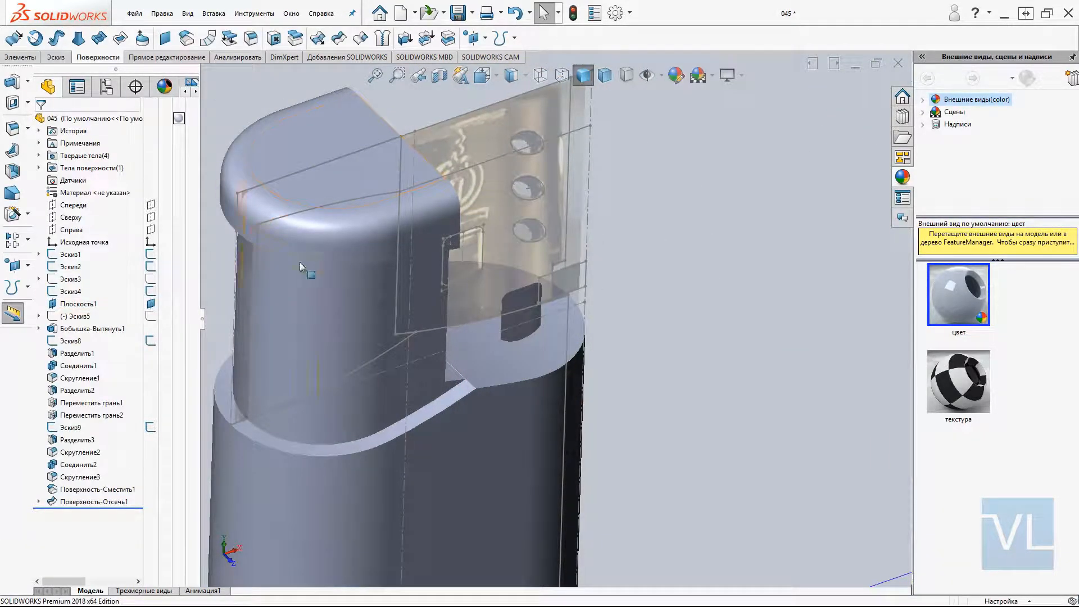
- Thicken the trimmed recess surface by 0.30 mm on both sides and show the hood body again
click(272, 39)
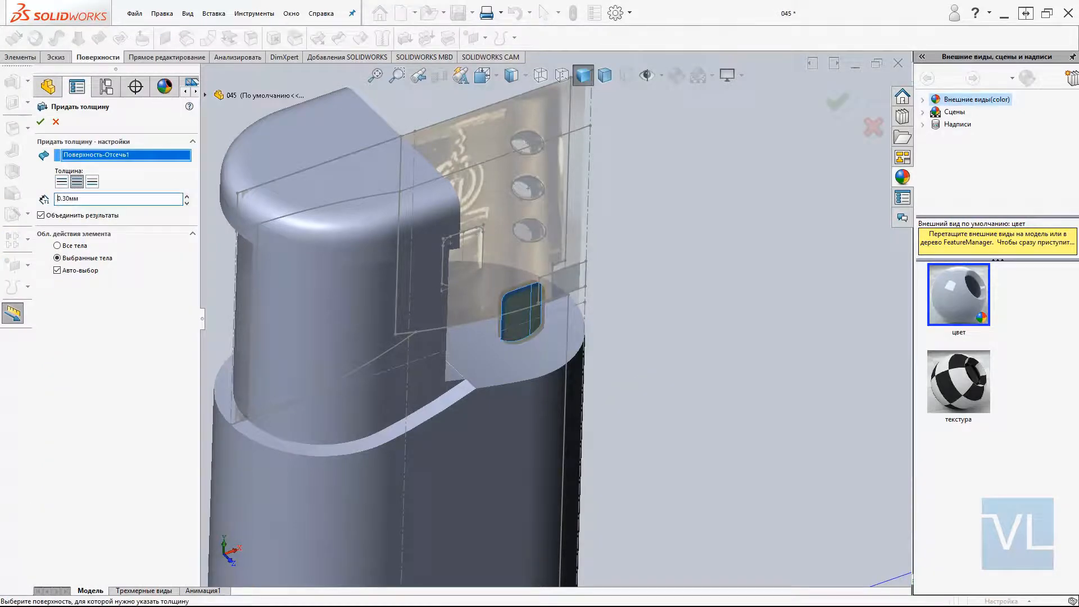
key(Return)
click(38, 156)
click(150, 204)
click(73, 254)
scroll(559, 331, up, 6)
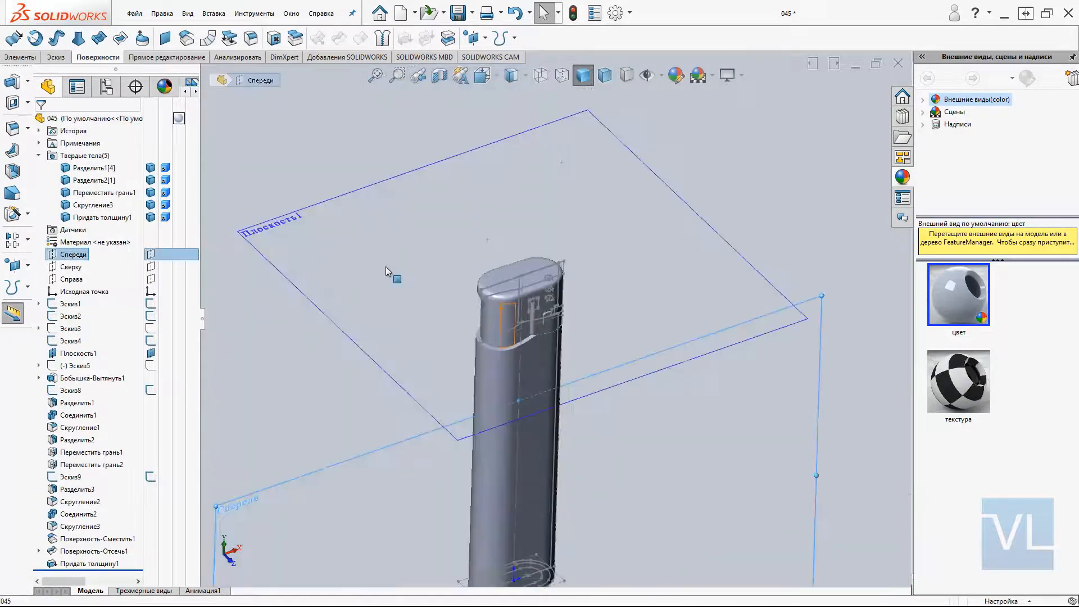
click(386, 266)
- Try to chamfer the edges at the lower end of the hood's recess
scroll(585, 332, down, 5)
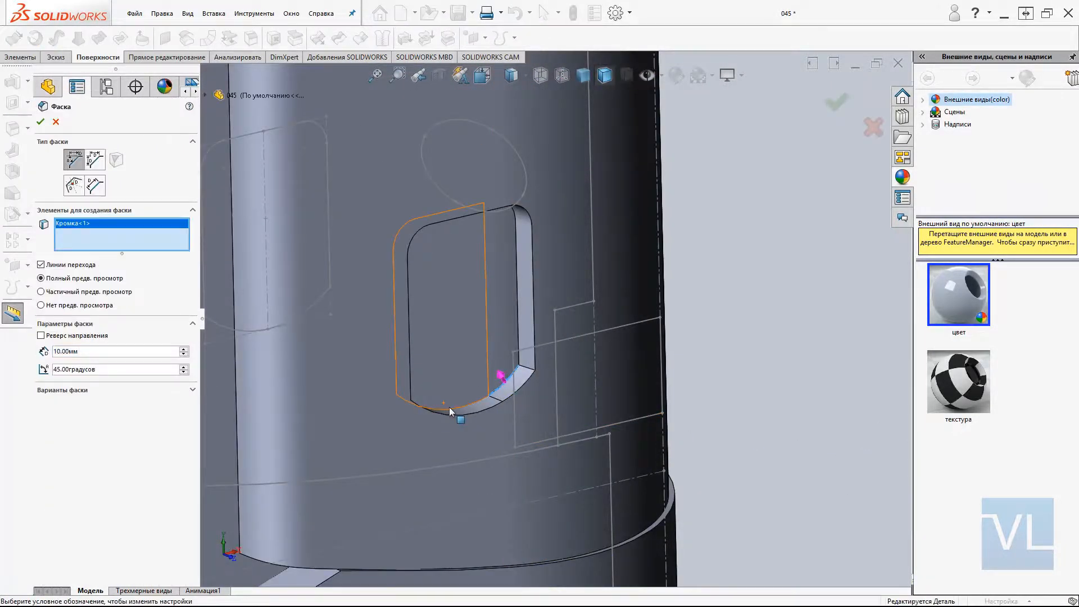
click(449, 408)
middle_drag(449, 408, 252, 395)
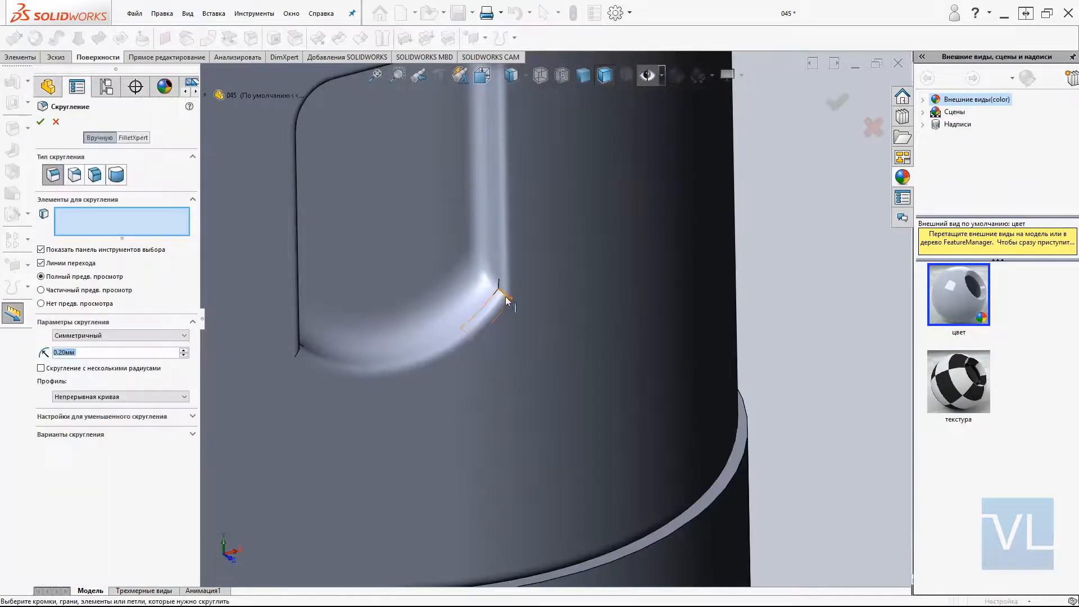
- Fillet the short edge at the recess's lower corner with a 0.20 mm radius and a curvature-continuous profile
click(505, 298)
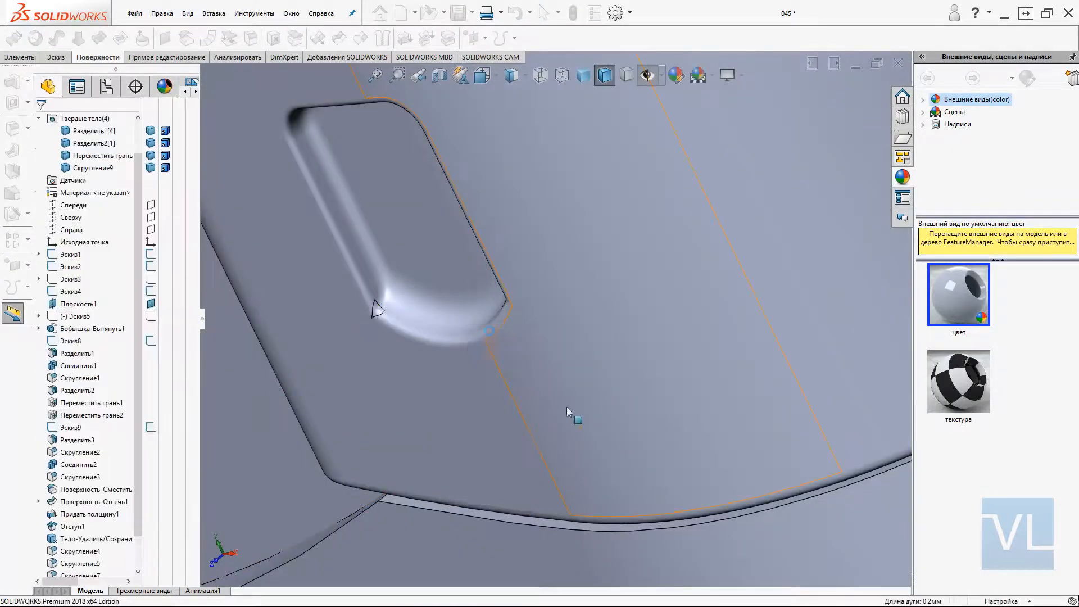
middle_drag(567, 407, 480, 339)
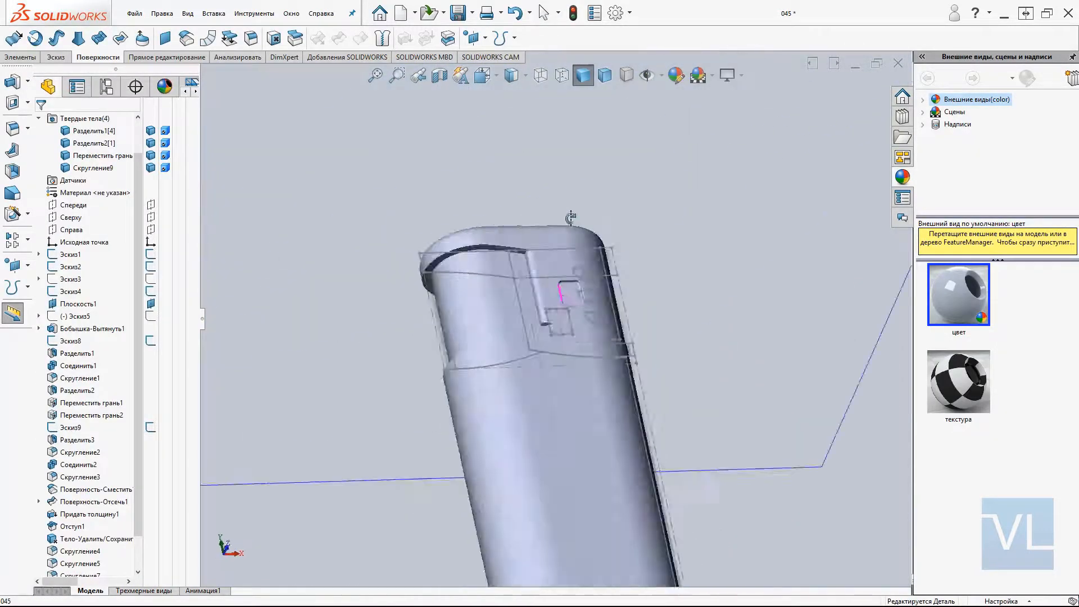
middle_drag(444, 315, 428, 321)
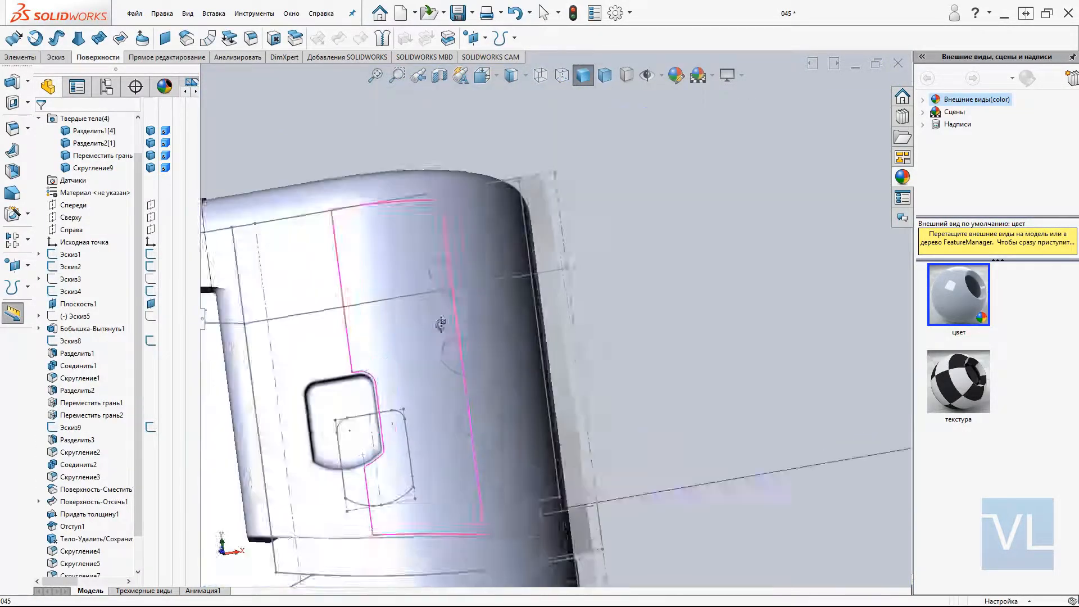
- Isolate the hood body and inspect its recess
click(73, 205)
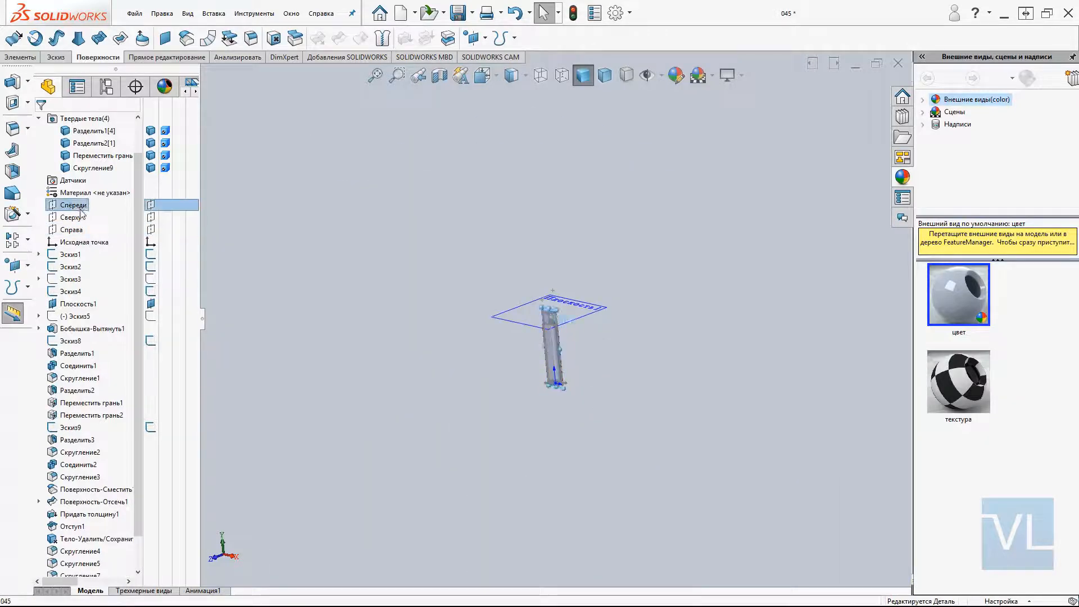
scroll(567, 332, down, 10)
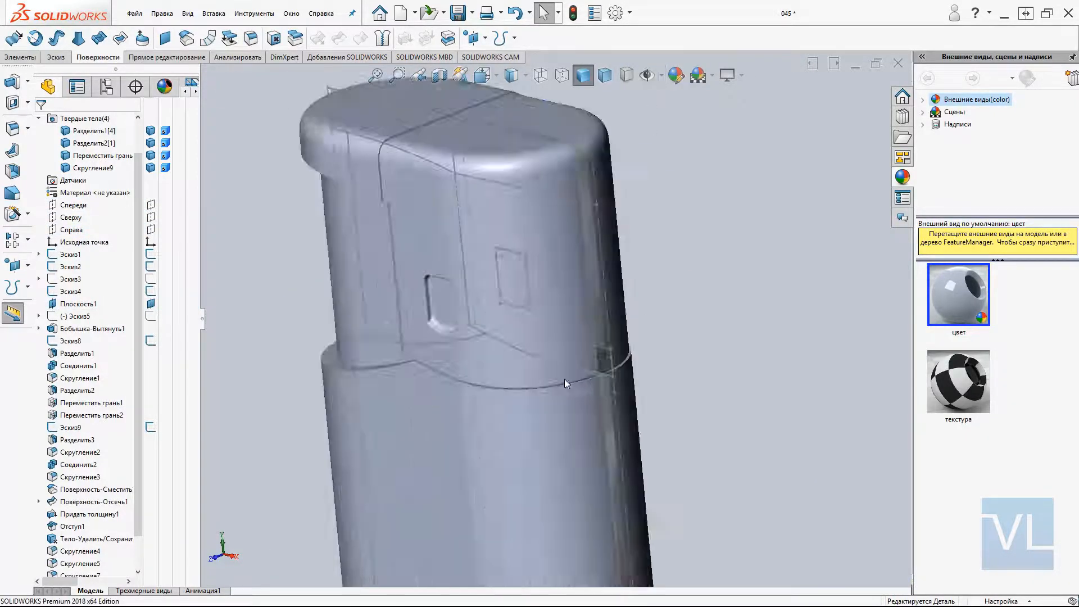
middle_drag(565, 379, 495, 337)
click(472, 337)
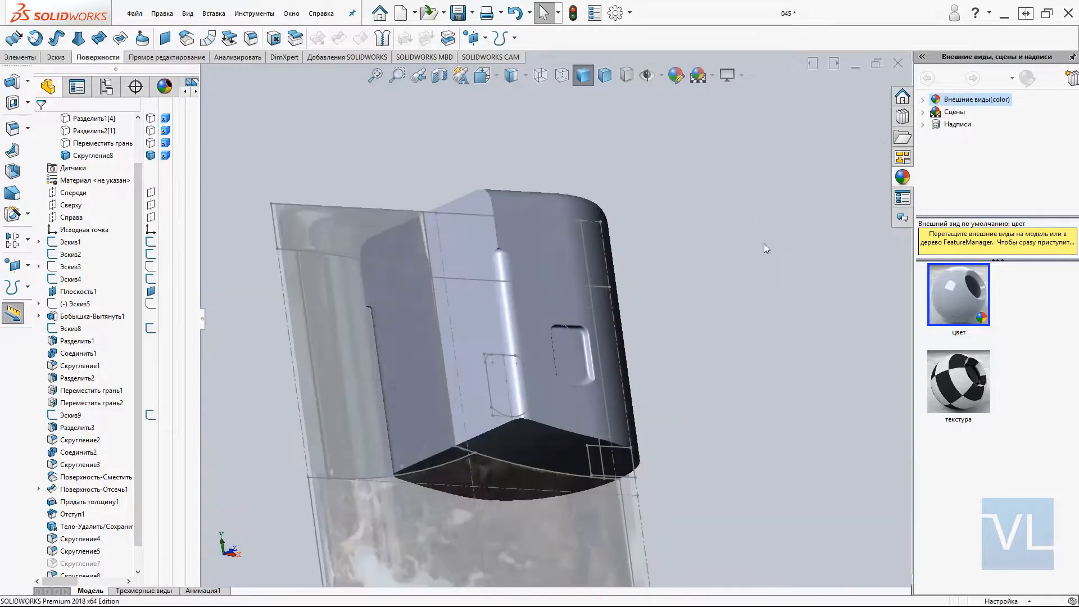
click(471, 382)
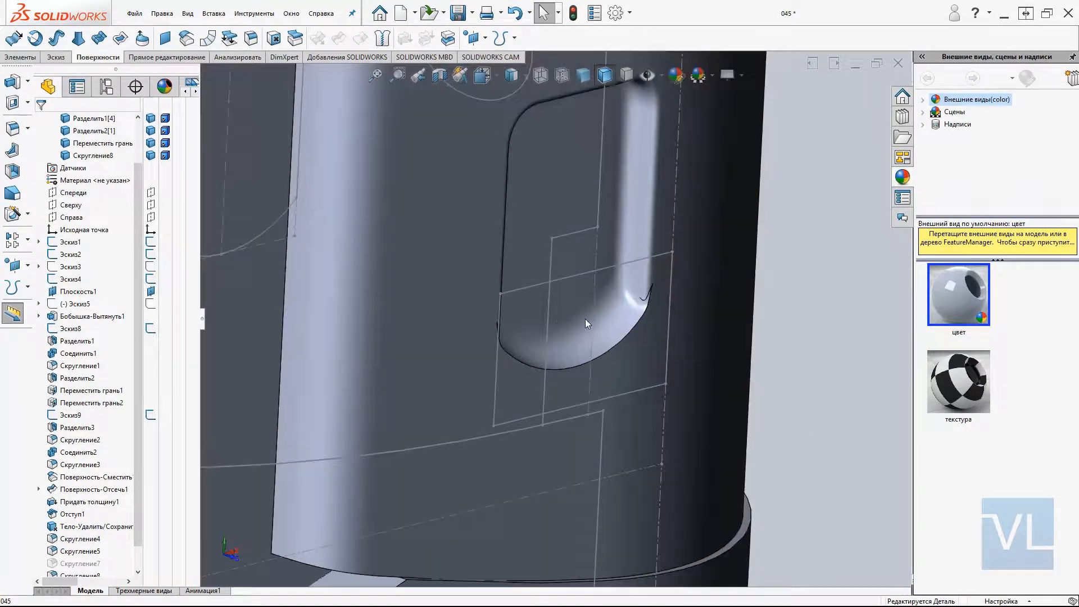
- Replace the earlier recess fillets with a 0.20 mm curvature-continuous fillet on the recess's outer rim
key(Return)
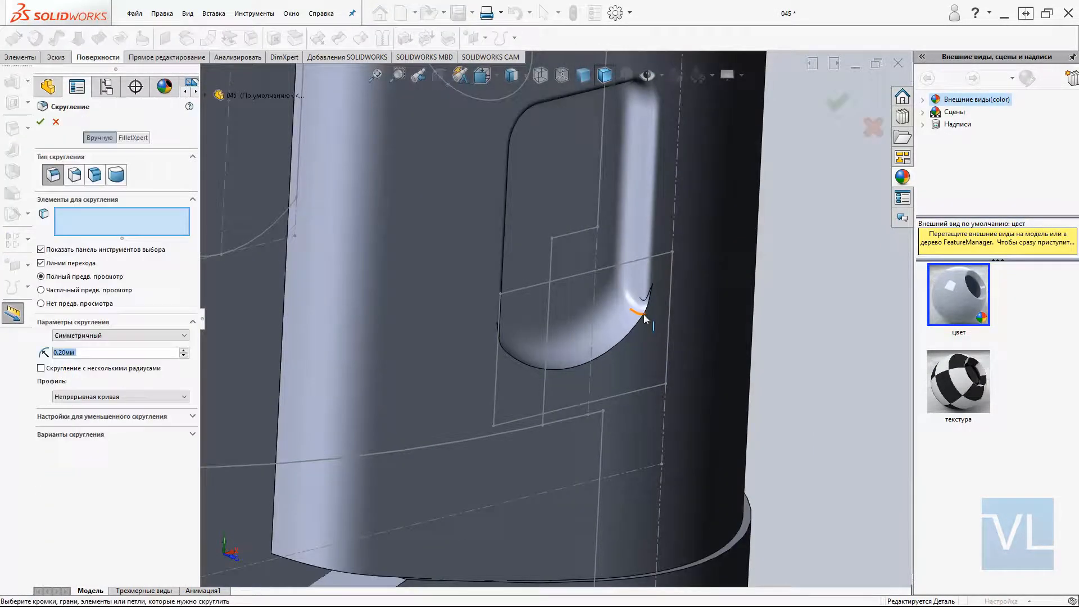
key(Return)
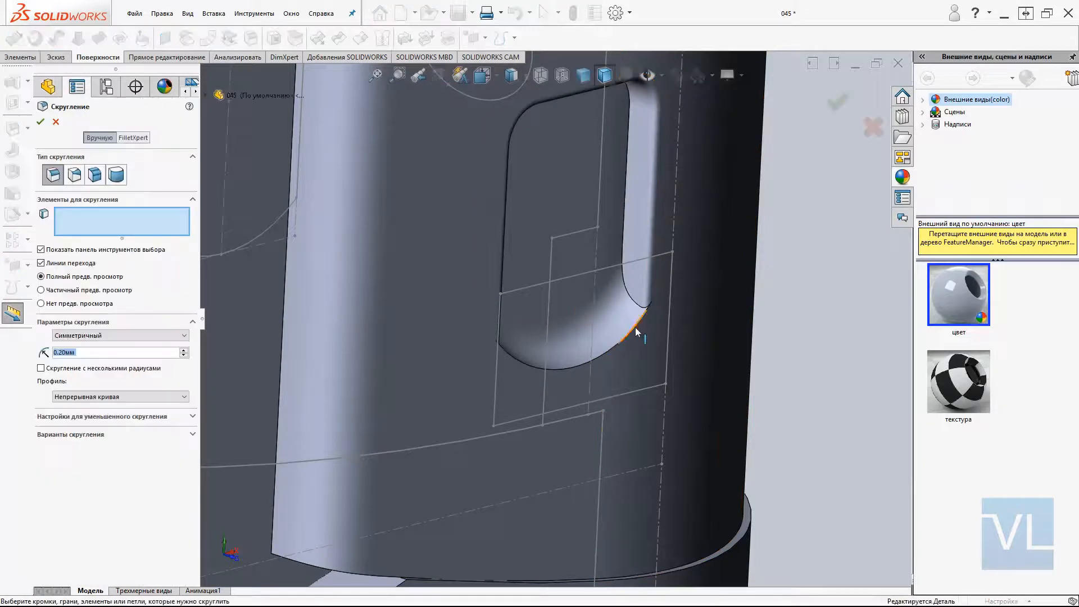
click(637, 330)
key(Return)
- Fillet the inner edge around the recess floor with a 0.15 mm radius
key(Return)
click(624, 290)
text(0.15)
key(Return)
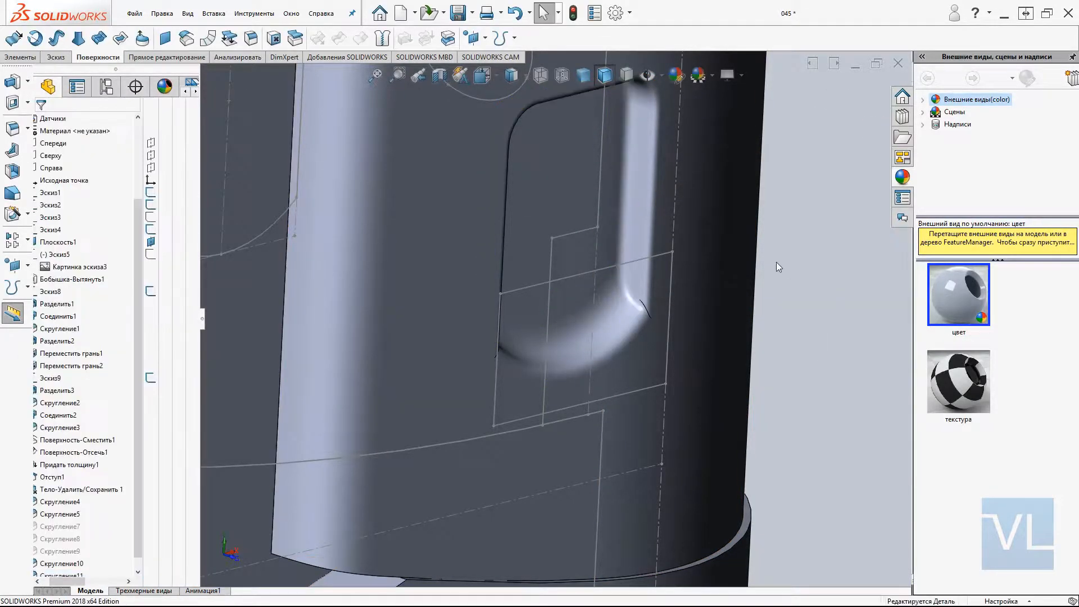
- Fillet the short edge at the recess's lower corner with a 0.15 mm radius and a curvature-continuous profile
middle_drag(607, 310, 441, 336)
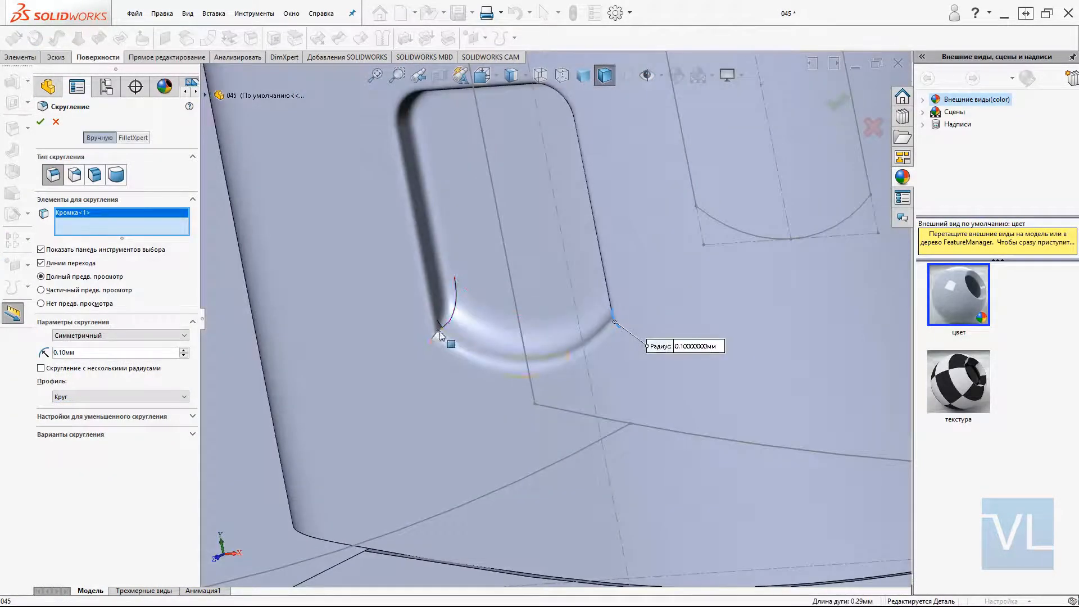
scroll(441, 332, down, 5)
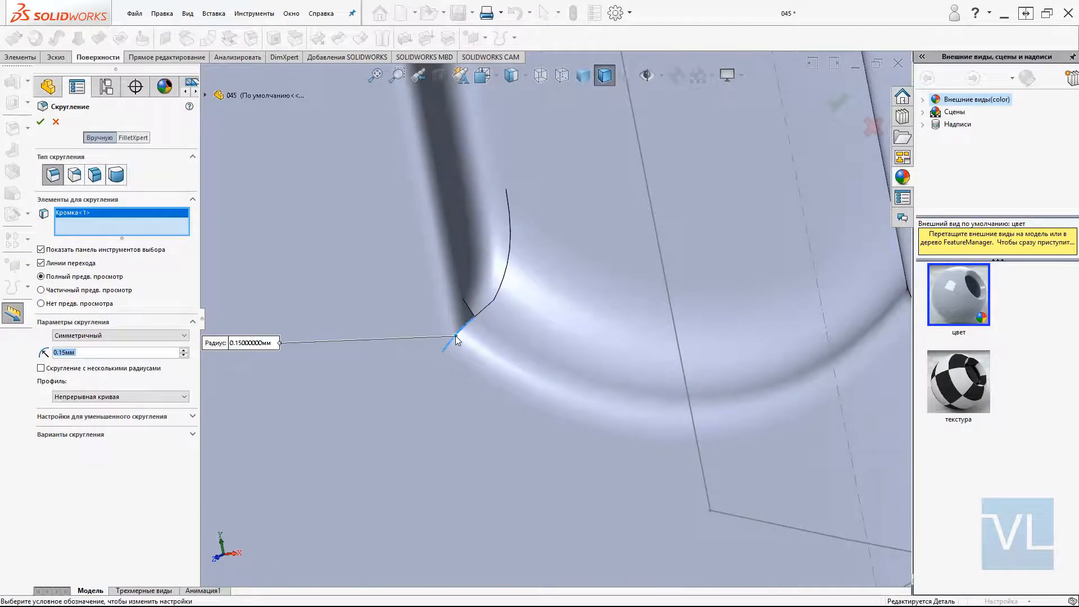
key(Return)
key(Return)
click(504, 276)
key(Escape)
- Show the model shaded without edges and inspect the lighter's head from the front and from above
scroll(556, 336, up, 9)
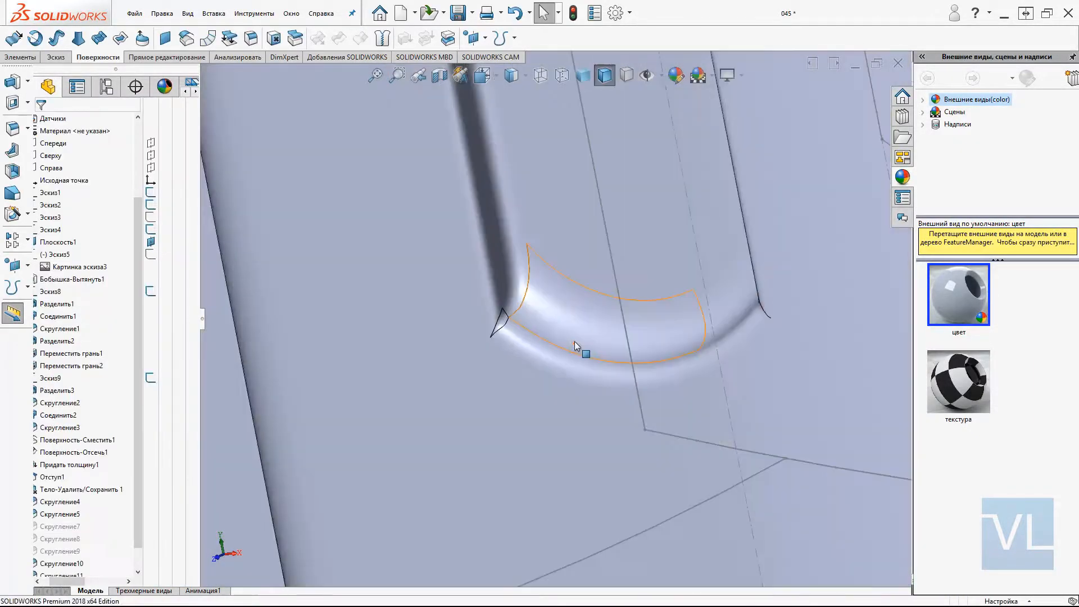
click(582, 75)
key(ctrl+1)
middle_drag(517, 316, 502, 417)
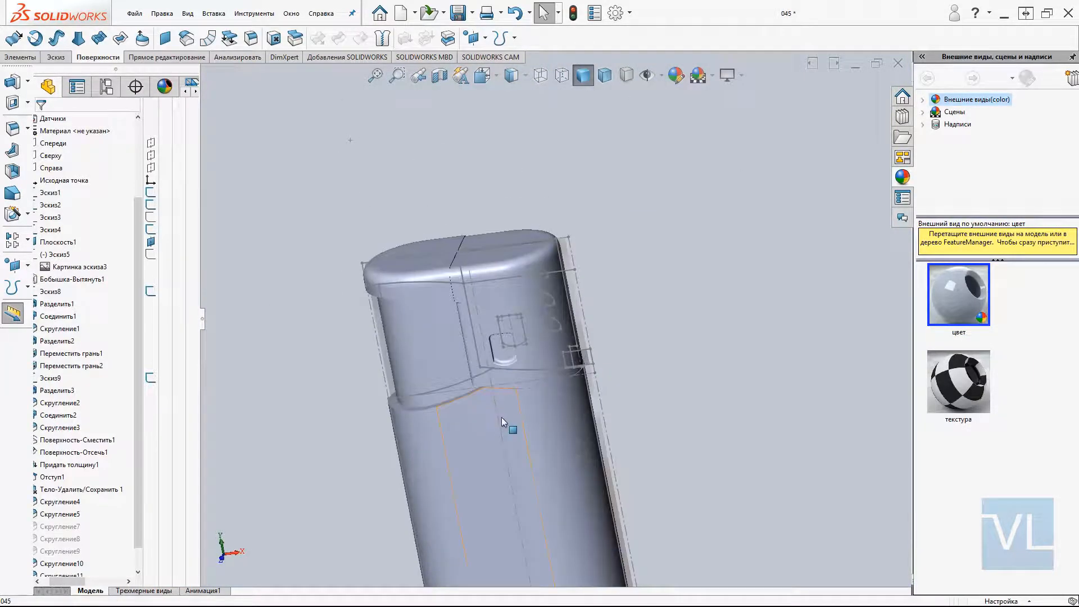
key(ctrl+1)
key(ctrl+5)
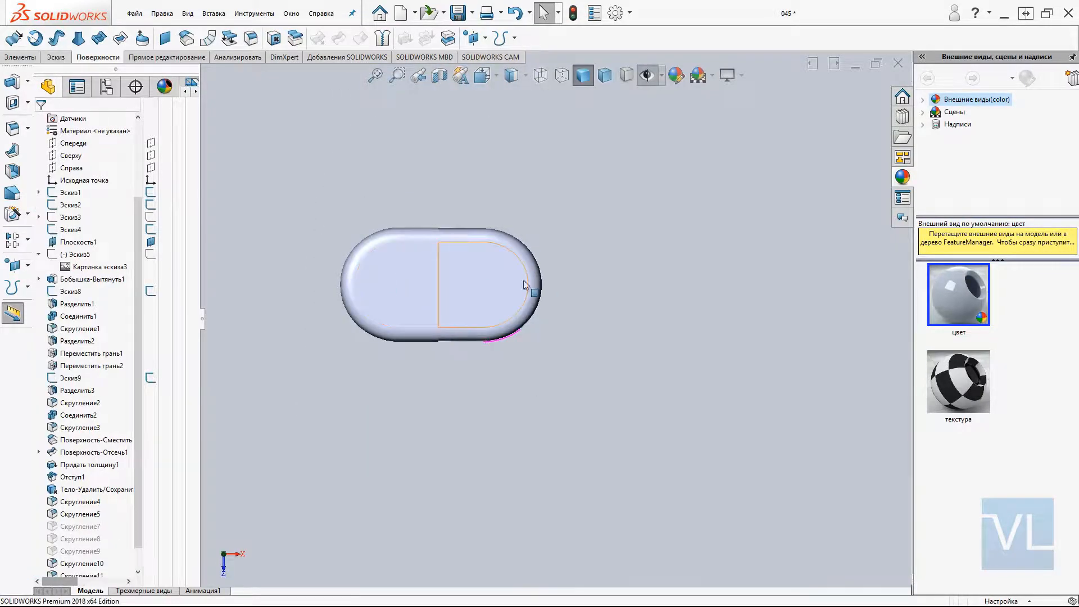
click(845, 107)
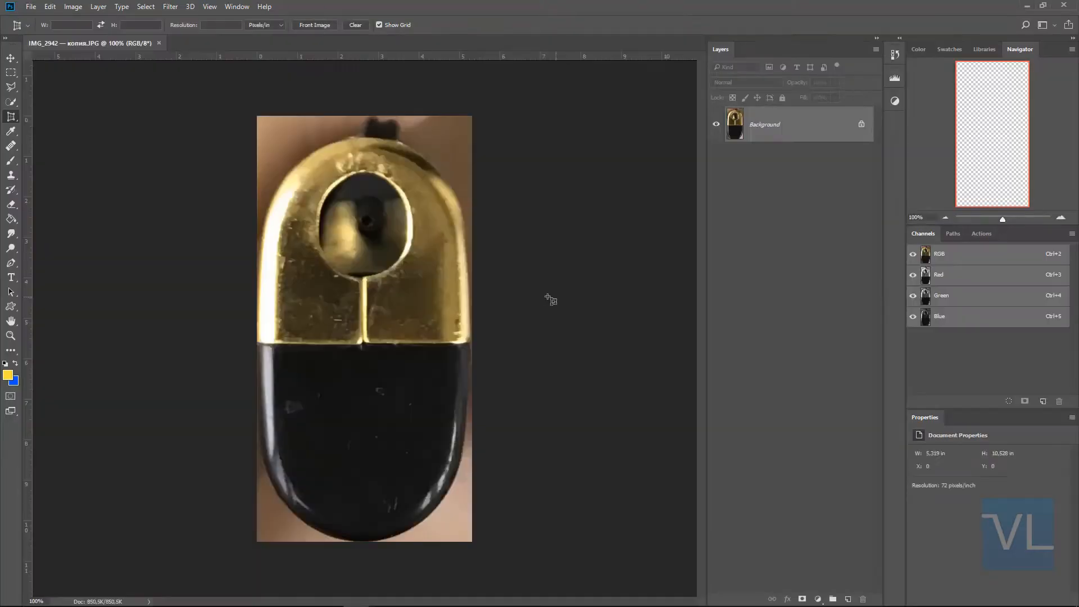
- Switch to Photoshop, rotate the lighter's top-view photo 90° clockwise and perspective-crop it to the gold hood
click(74, 6)
click(263, 124)
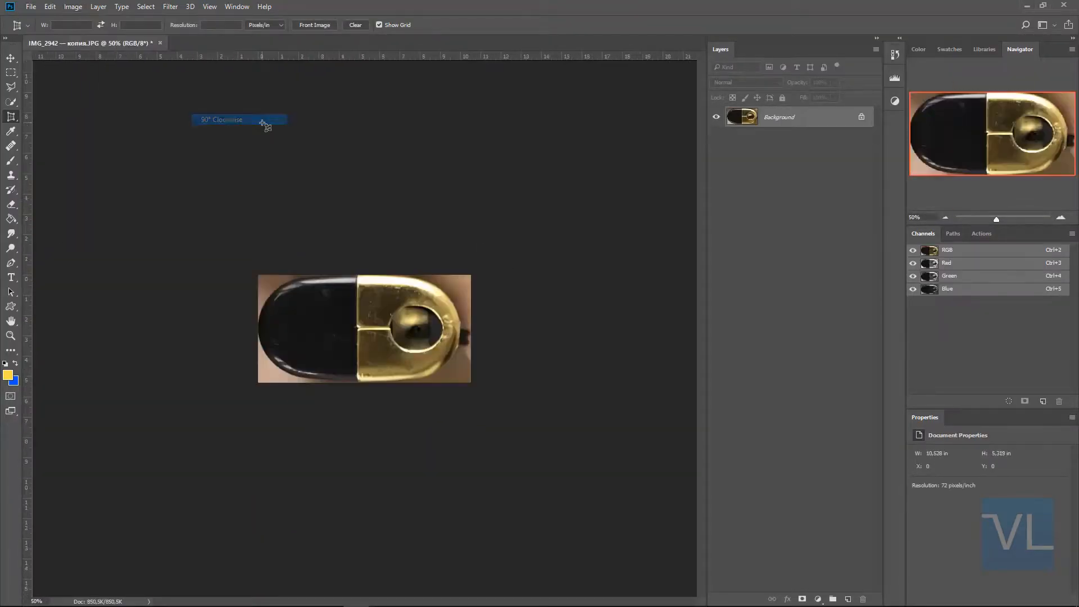
drag(224, 256, 679, 429)
key(ctrl+plus)
key(ctrl+plus)
drag(152, 329, 358, 354)
key(Return)
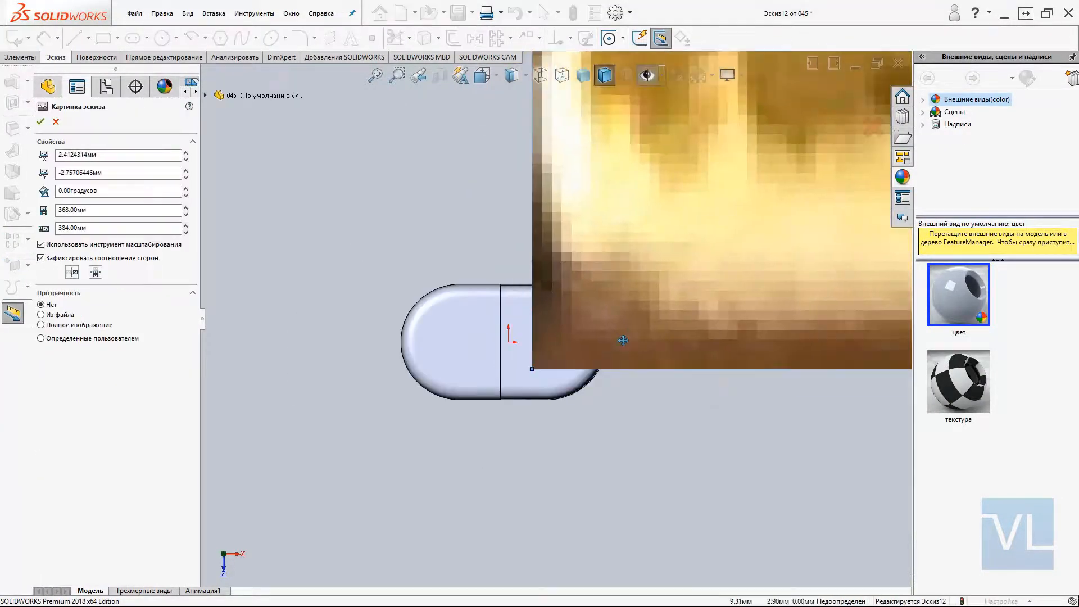
- Switch to SOLIDWORKS, shrink the inserted hood photo proportionally and move it onto the hood's top face
scroll(742, 279, down, 5)
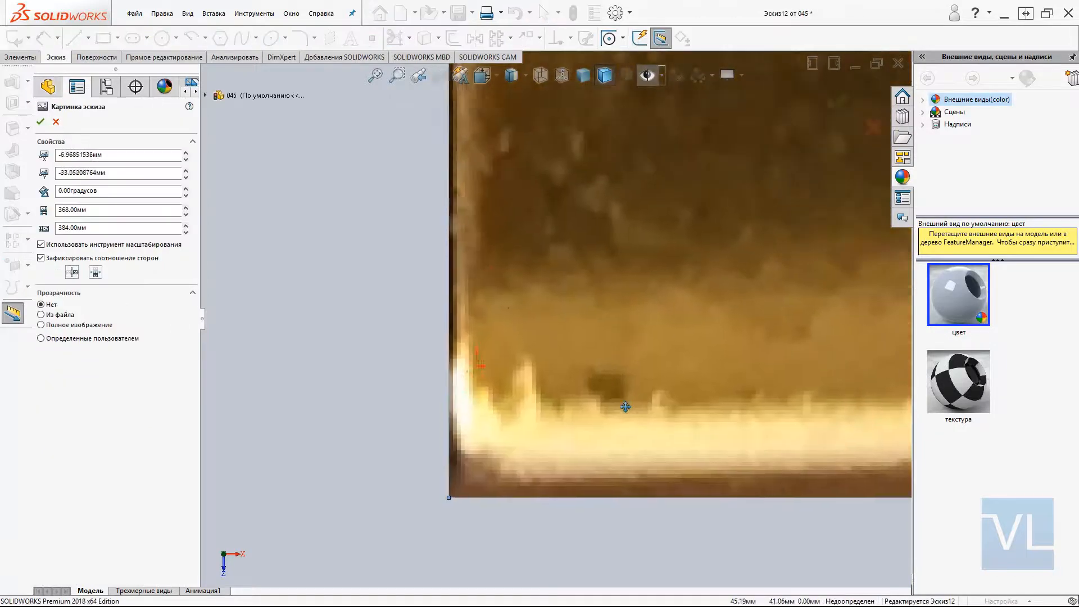
scroll(651, 220, down, 5)
scroll(461, 402, down, 8)
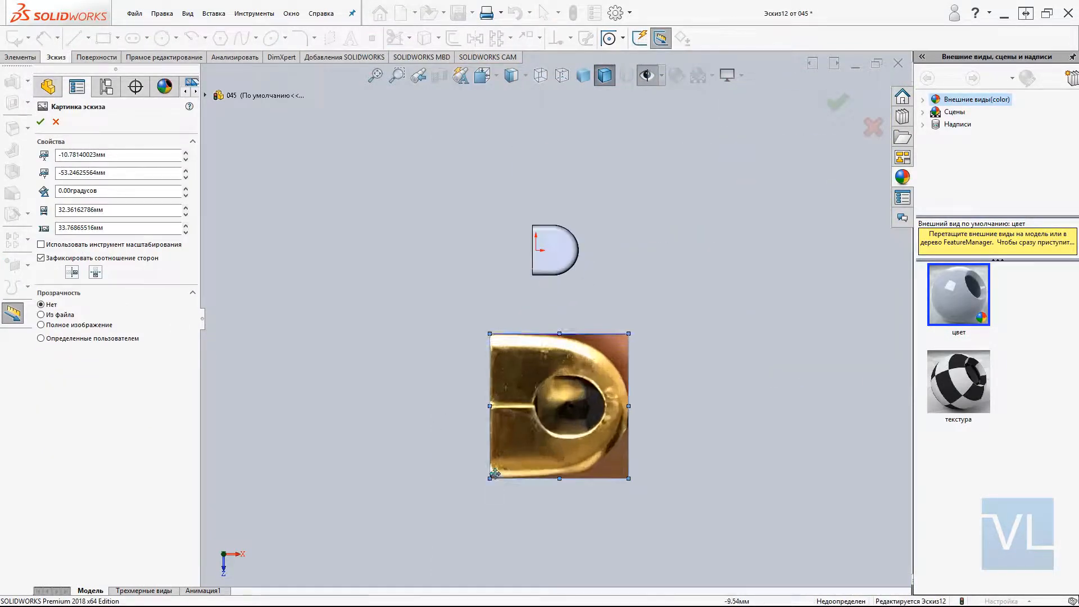
drag(489, 477, 601, 362)
drag(616, 348, 562, 256)
- Fit the photo to the hood outline at about 10.73 by 11.81 mm, with full-image transparency of 0.74
scroll(560, 245, down, 9)
drag(586, 315, 464, 387)
drag(573, 273, 733, 197)
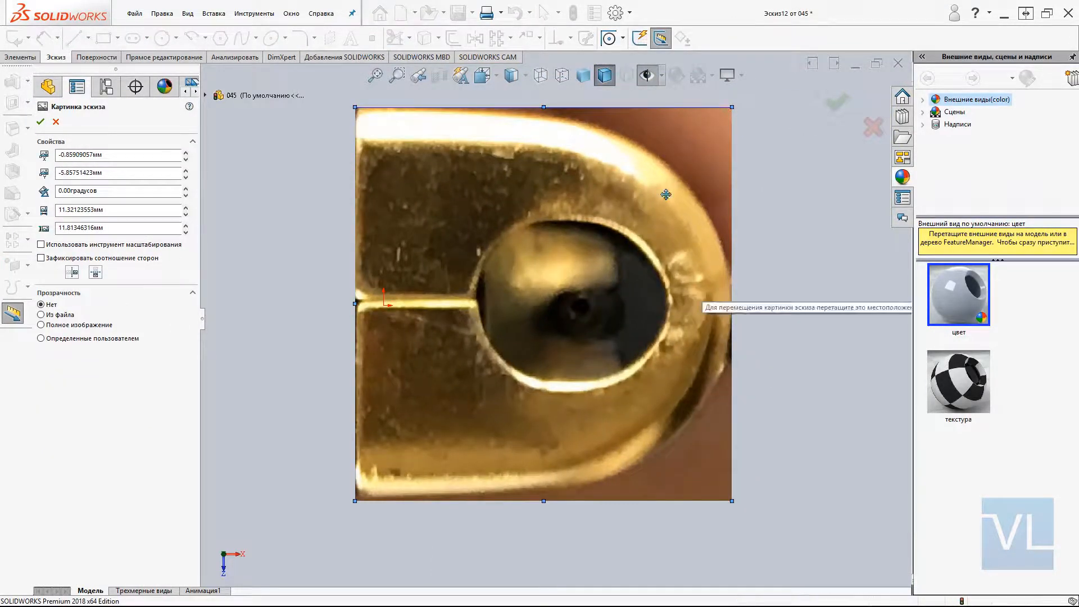
drag(732, 304, 723, 305)
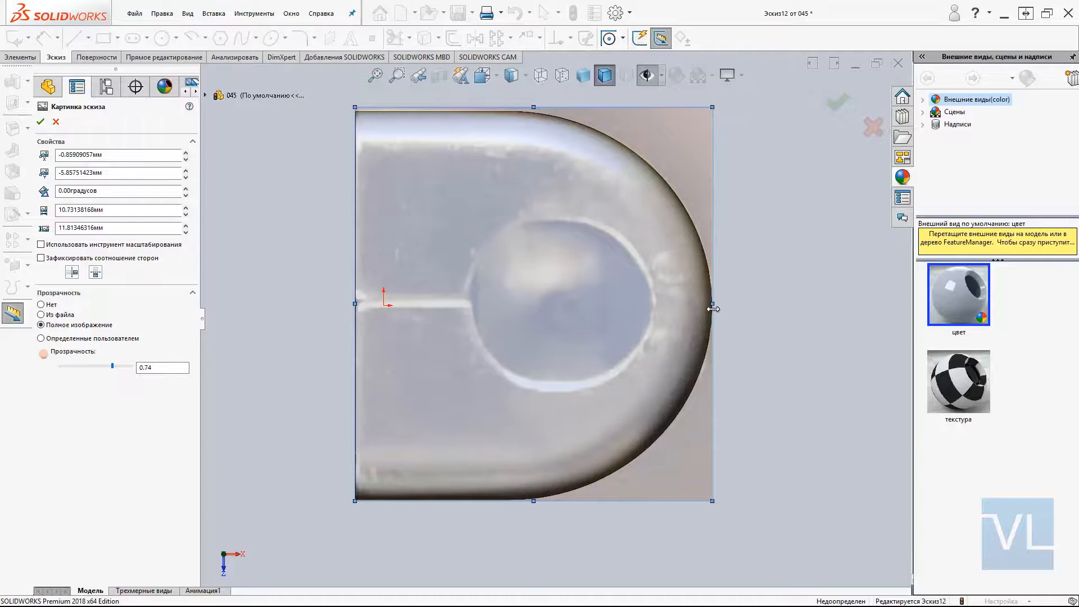
key(Return)
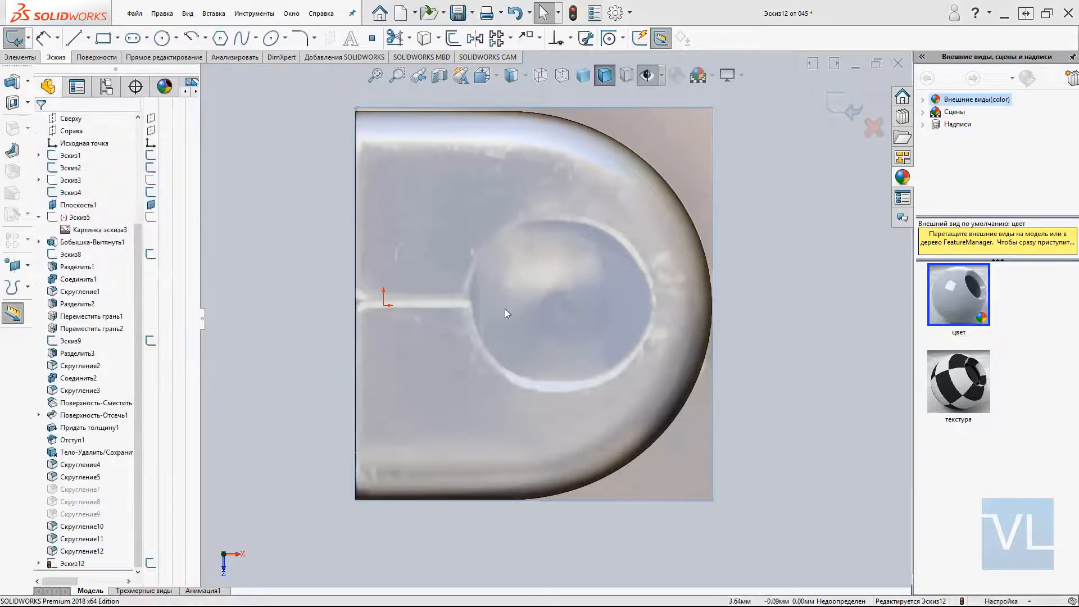
- Draw a horizontal centreline along the middle of the hood's top, from its straight edge to its rounded end
key(l)
click(356, 305)
click(713, 305)
key(Escape)
scroll(625, 395, up, 2)
ctrl+middle_drag(625, 395, 618, 400)
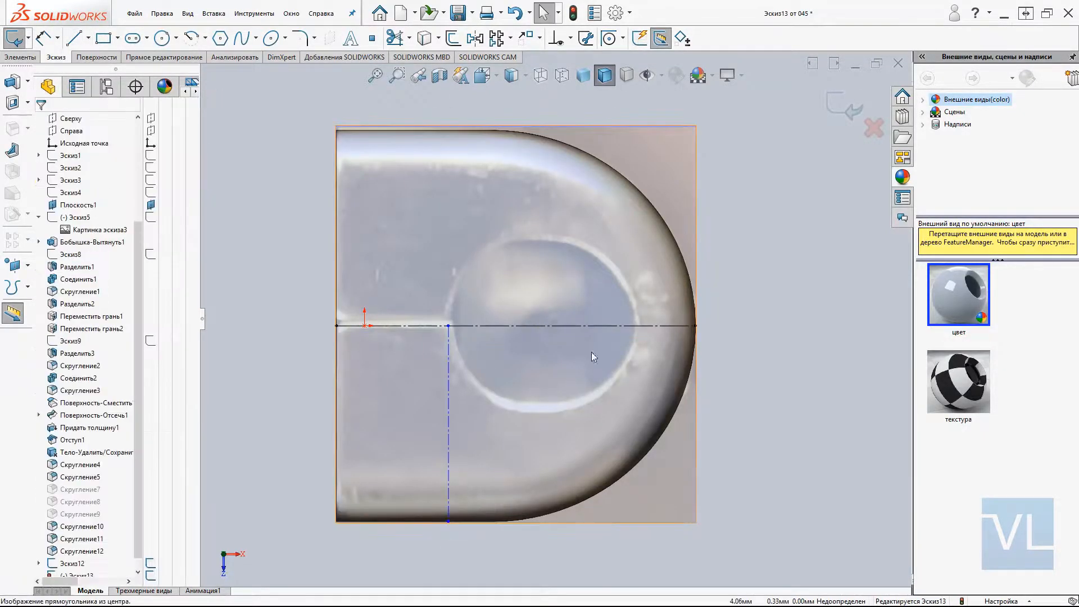
- Sketch a straight slot about 5 mm wide on the centreline over the photo's oval opening and dimension its width
click(133, 37)
click(501, 325)
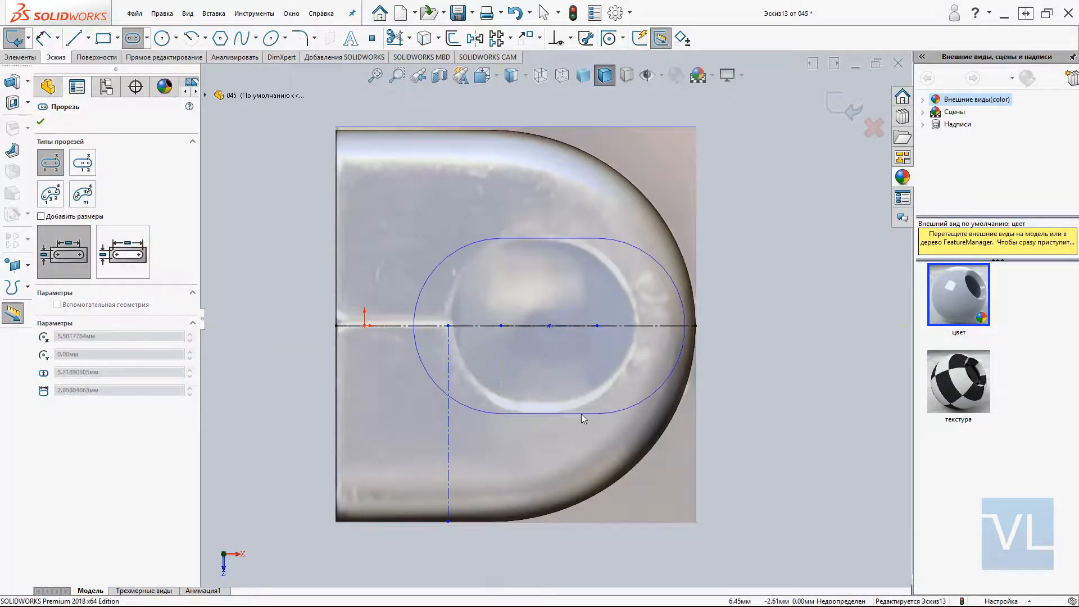
click(581, 410)
key(d)
click(546, 410)
click(548, 241)
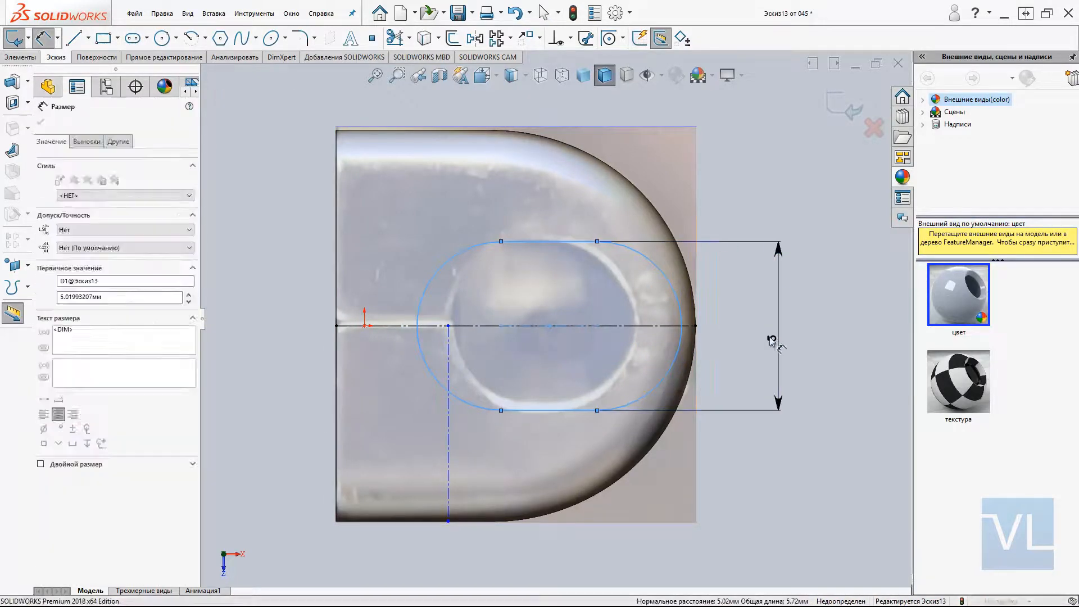
click(772, 340)
key(Escape)
- Shorten and shift the slot to match the photo's oval opening, with its arc centres about 0.55 mm apart
drag(501, 325, 552, 326)
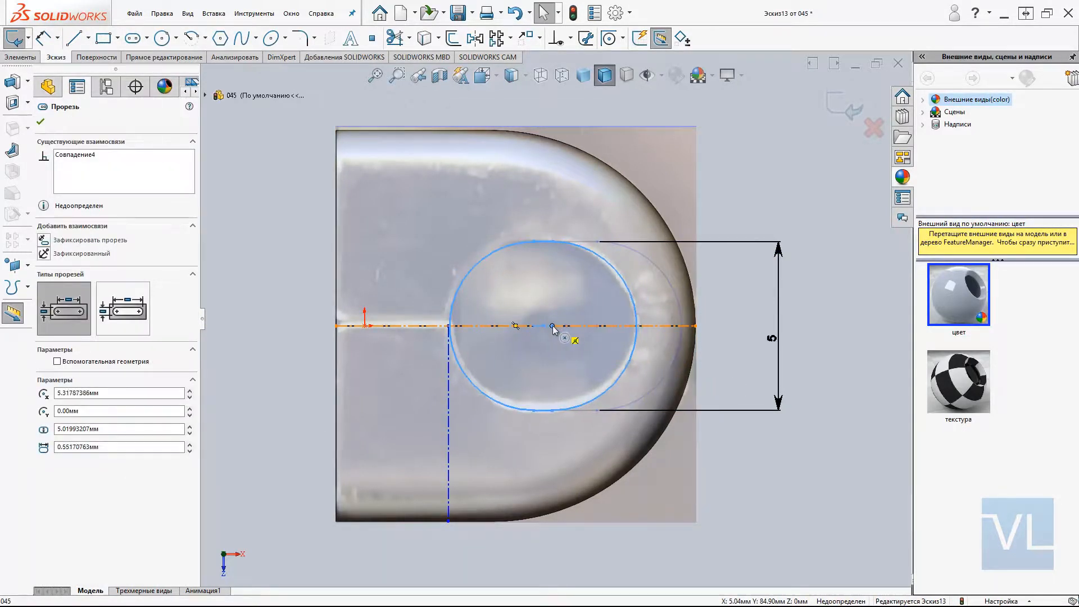
drag(449, 326, 450, 326)
ctrl+middle_drag(616, 443, 578, 411)
- Draw a horizontal line from the slot's near end to the hood's straight edge and dimension the sketch
key(l)
click(411, 293)
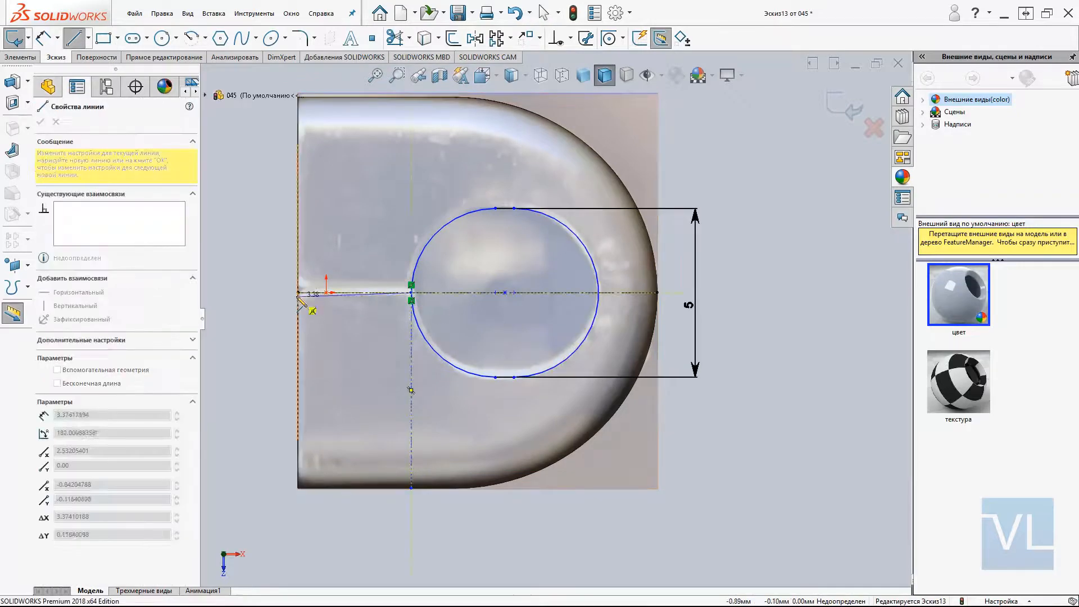
click(297, 293)
key(Escape)
scroll(470, 435, up, 5)
scroll(462, 394, down, 4)
scroll(559, 322, up, 2)
key(d)
click(398, 288)
click(468, 379)
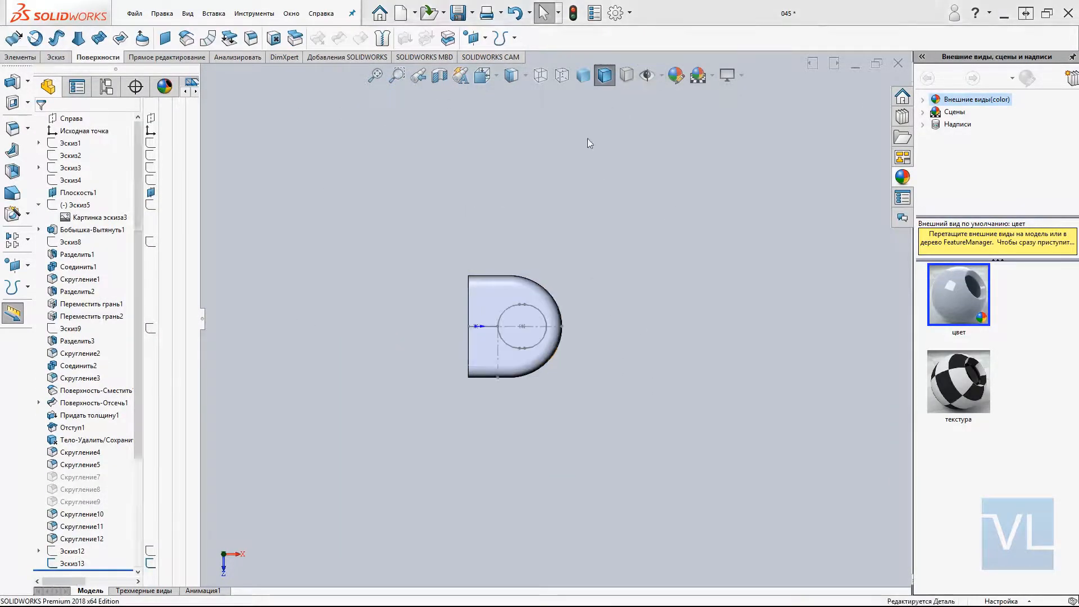
- Inspect the lighter's head from several angles, then isolate the hood body and view it from its rounded end
middle_drag(588, 142, 534, 242)
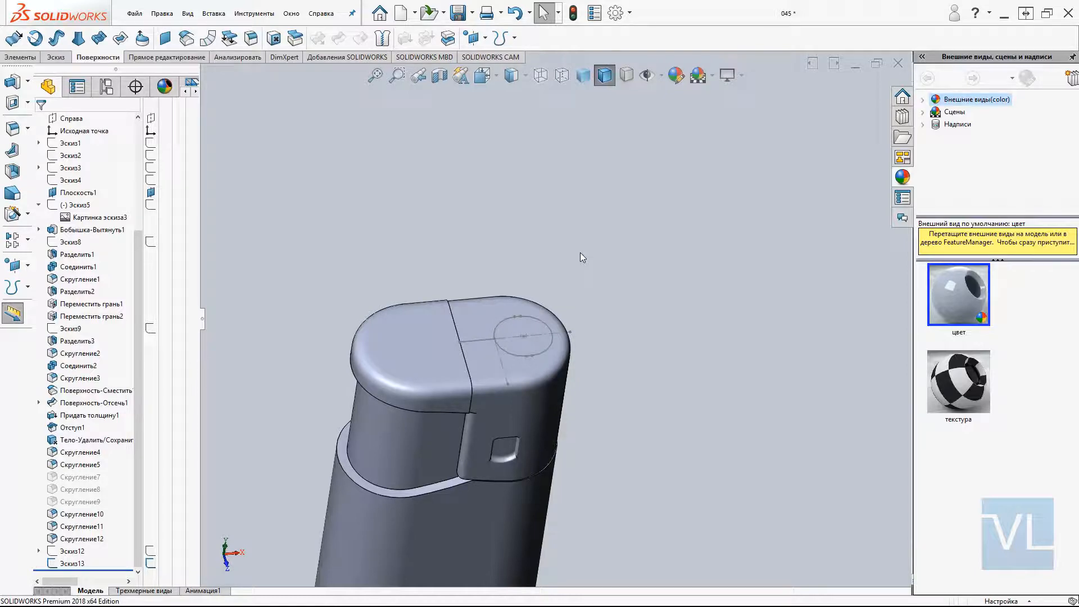
mouse_move(583, 436)
middle_down()
mouse_move(583, 355)
mouse_move(552, 277)
mouse_move(425, 384)
mouse_move(482, 359)
middle_up()
scroll(583, 354, down, 5)
scroll(424, 384, up, 5)
right_drag(483, 360, 632, 366)
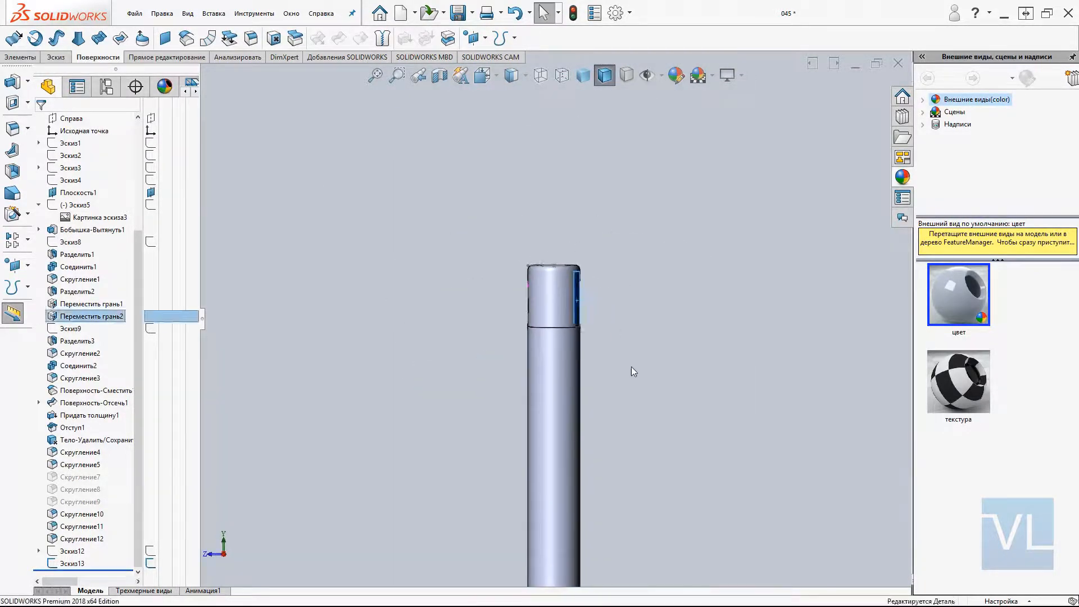
scroll(612, 335, down, 7)
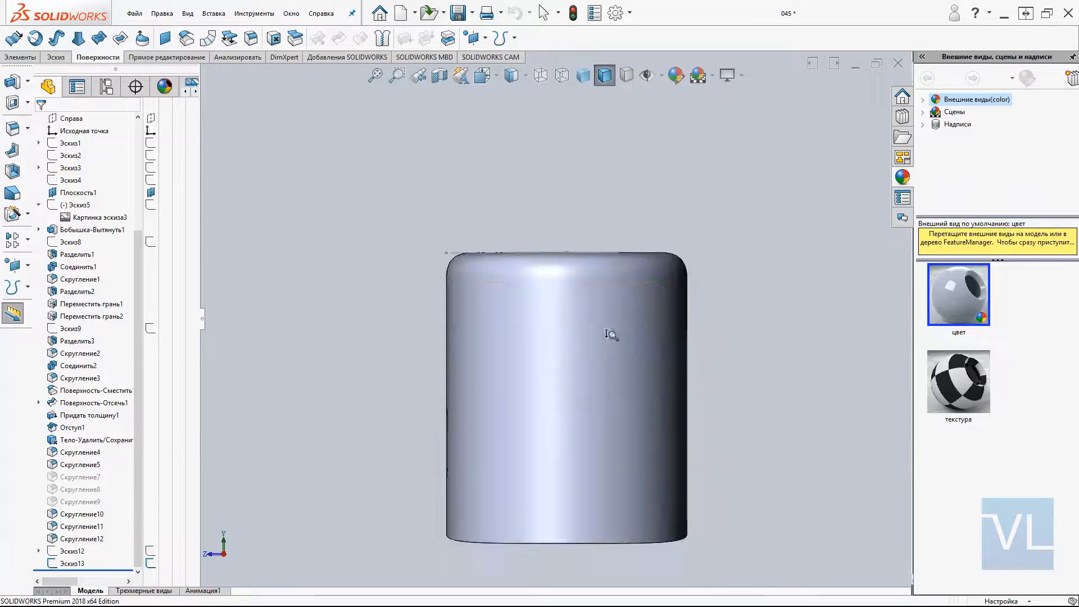
scroll(556, 318, up, 3)
scroll(84, 236, up, 4)
- Start a sketch on the Right plane and draw a rectangle about 18 mm tall around the hood's silhouette
click(68, 267)
click(73, 254)
click(103, 39)
click(457, 251)
click(657, 489)
key(Escape)
- Make the rectangle's two vertical sides collinear with the hood's side edges
click(458, 356)
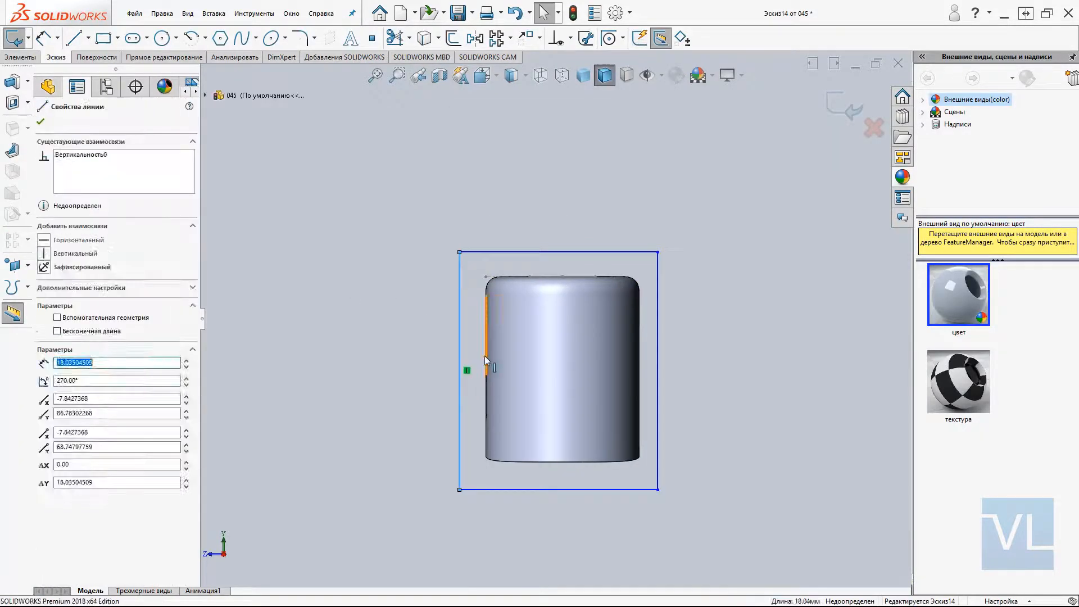
ctrl+click(485, 356)
click(520, 324)
click(684, 330)
ctrl+click(640, 322)
click(673, 291)
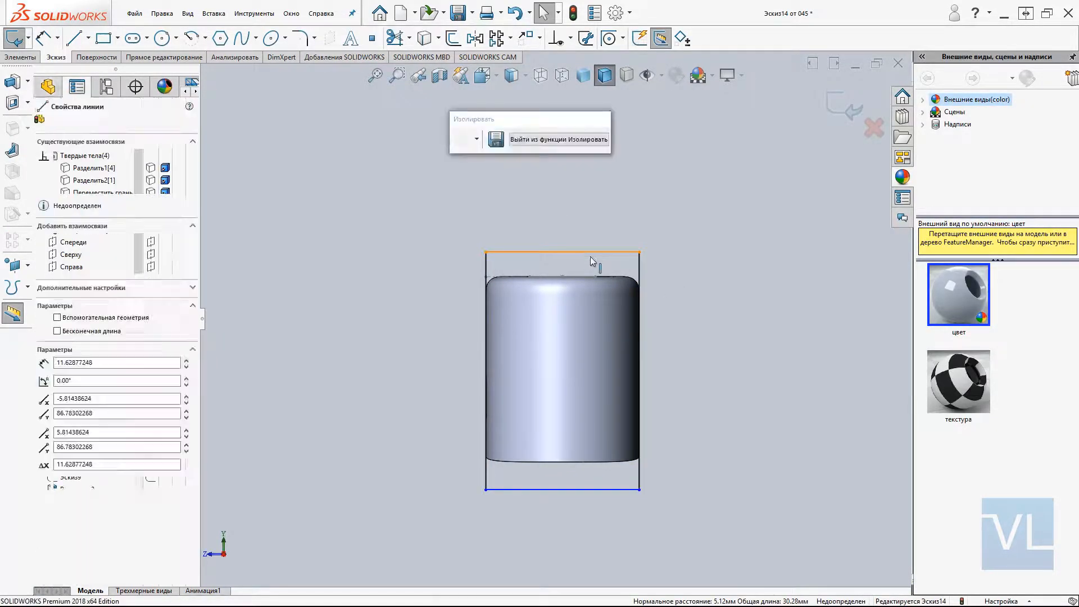
- Make the rectangle's upper and lower sides collinear with the hood's upper and lower edges
click(593, 251)
ctrl+click(593, 276)
click(626, 245)
click(565, 489)
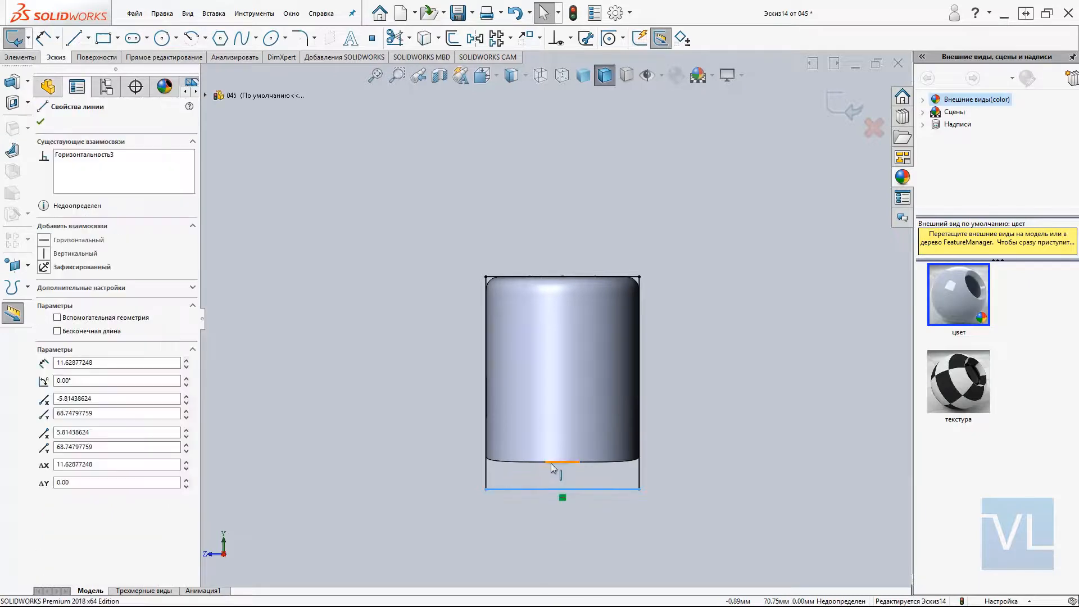
ctrl+click(551, 463)
click(584, 431)
- Convert the whole rectangle to construction geometry
key(ctrl+a)
click(83, 410)
click(41, 122)
- Draw a vertical centreline between the midpoints of the rectangle's lower and upper sides
click(88, 38)
click(95, 67)
click(563, 462)
click(562, 276)
key(Escape)
scroll(658, 343, down, 2)
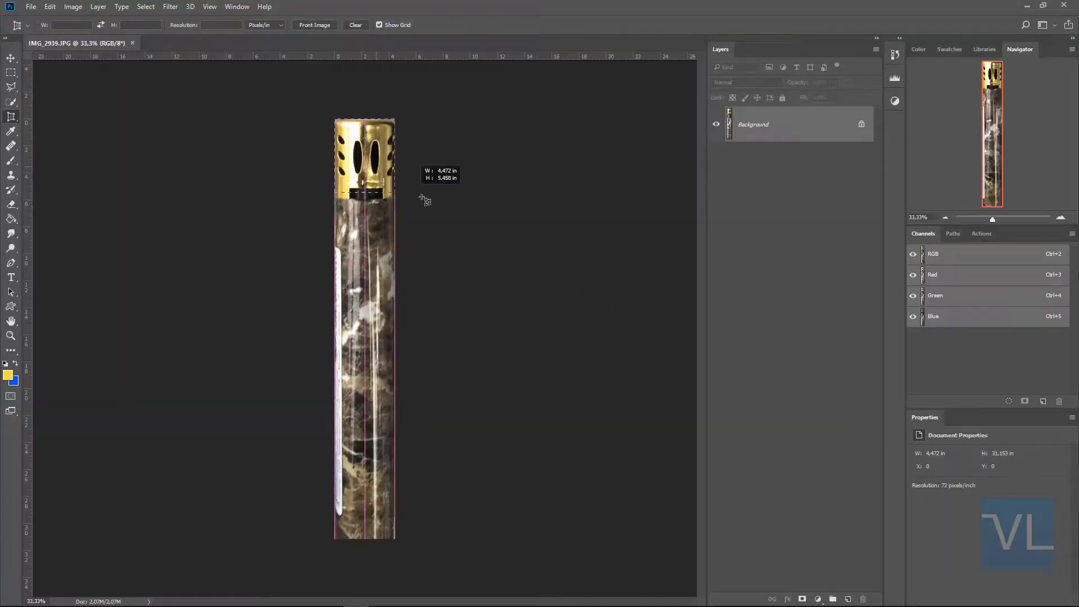
- Switch to Photoshop and perspective-crop the lighter's end-view photo IMG_2939 to the gold hood
drag(366, 124, 372, 126)
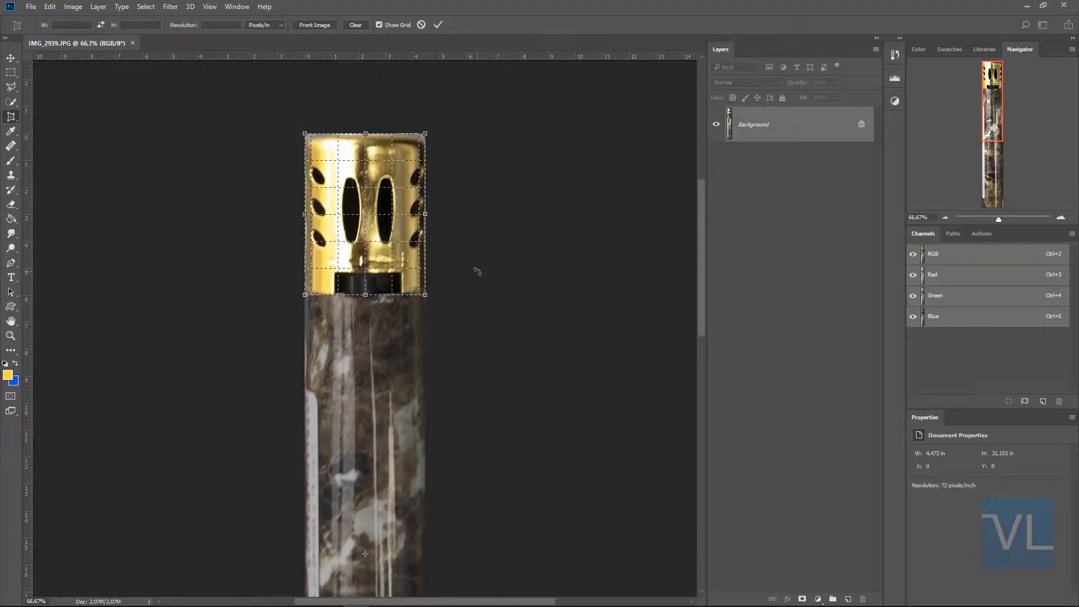
key(ctrl+plus)
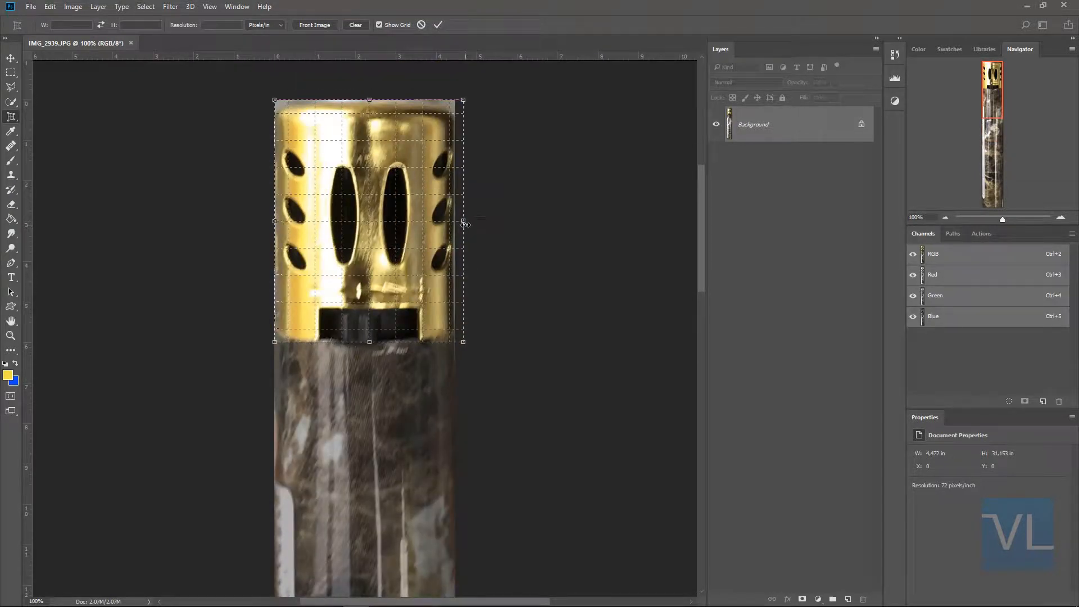
key(Return)
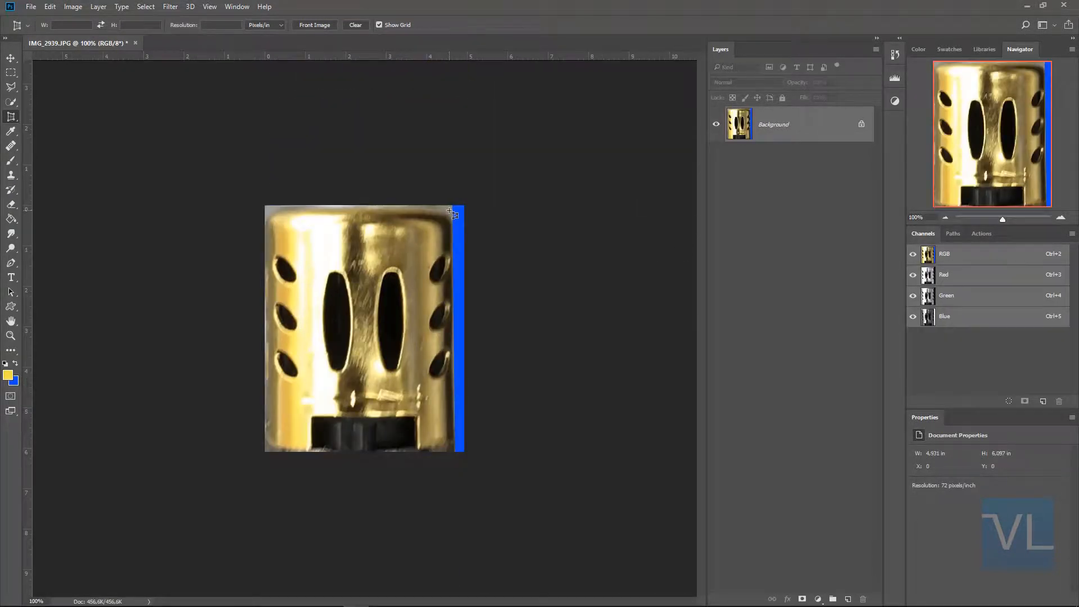
key(Return)
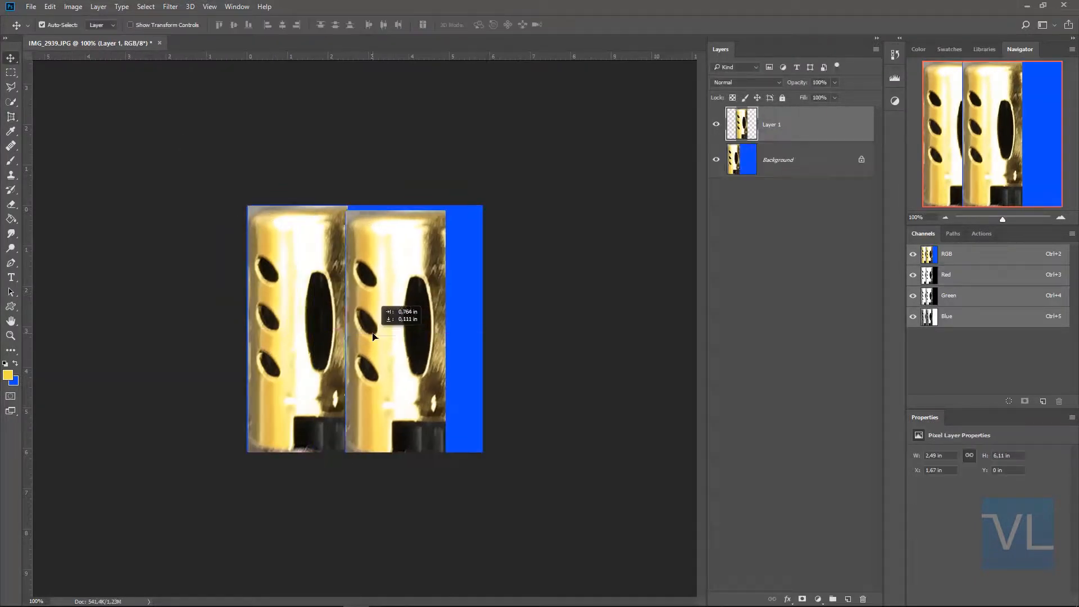
- Flip the copied left half of the hood horizontally to form a symmetric image and crop off the blue strip
click(73, 6)
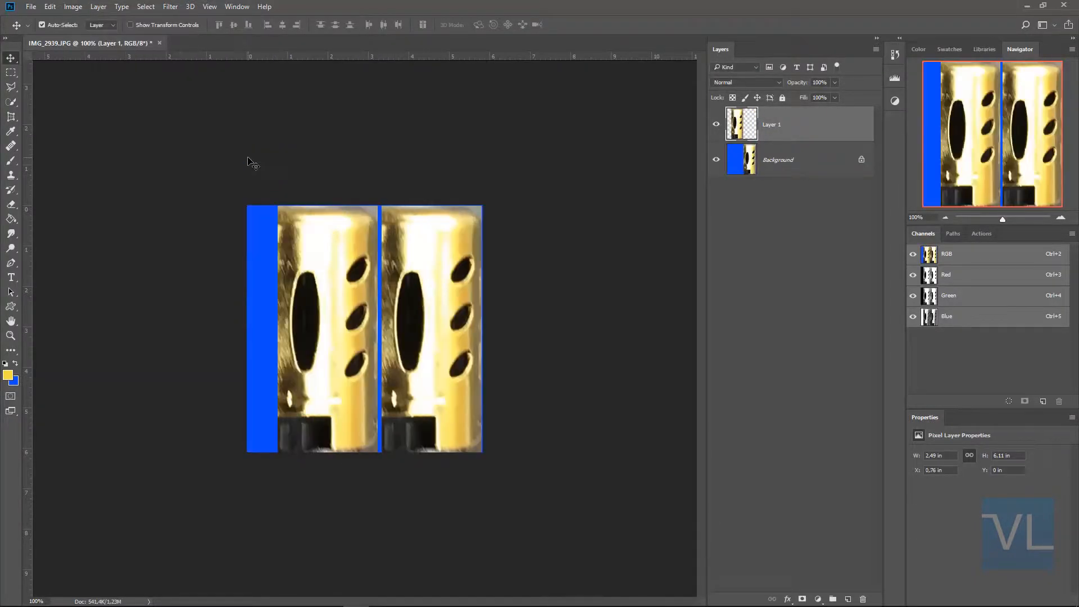
click(73, 6)
mouse_move(52, 8)
mouse_move(113, 247)
click(217, 370)
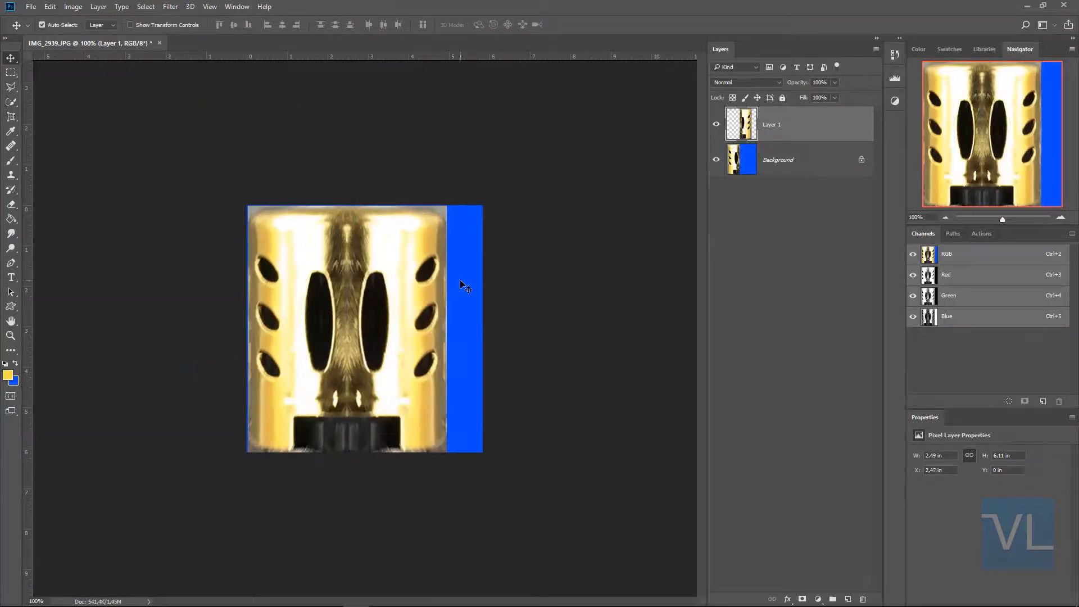
key(Return)
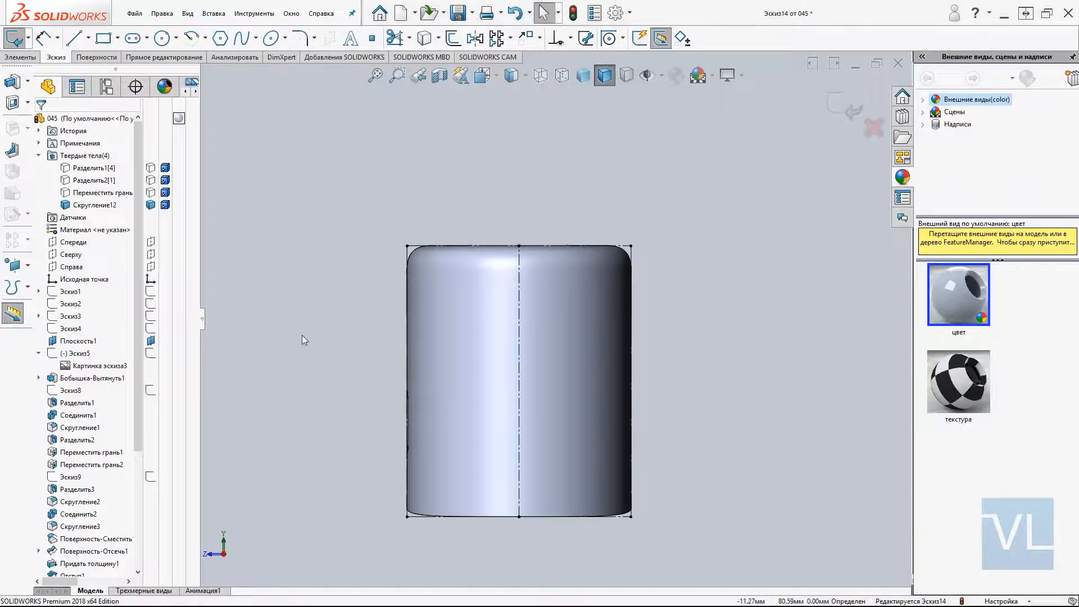
- Switch to SOLIDWORKS, shrink the inserted symmetric hood photo proportionally and move it towards the sketched rectangle
scroll(555, 318, up, 15)
drag(555, 321, 547, 369)
click(497, 140)
ctrl+middle_drag(497, 139, 473, 195)
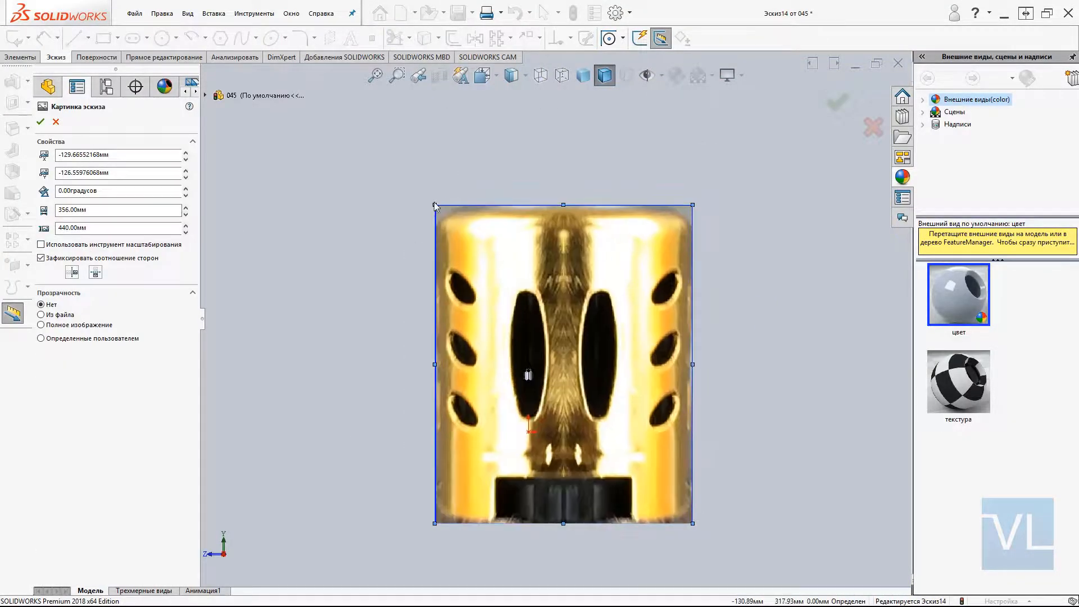
drag(694, 206, 565, 508)
drag(560, 516, 533, 376)
- Scale and move the symmetric hood photo in wireframe display until it fits the sketched rectangle, and accept the placement
scroll(531, 384, down, 15)
ctrl+middle_drag(574, 450, 576, 529)
click(540, 76)
drag(495, 118, 453, 199)
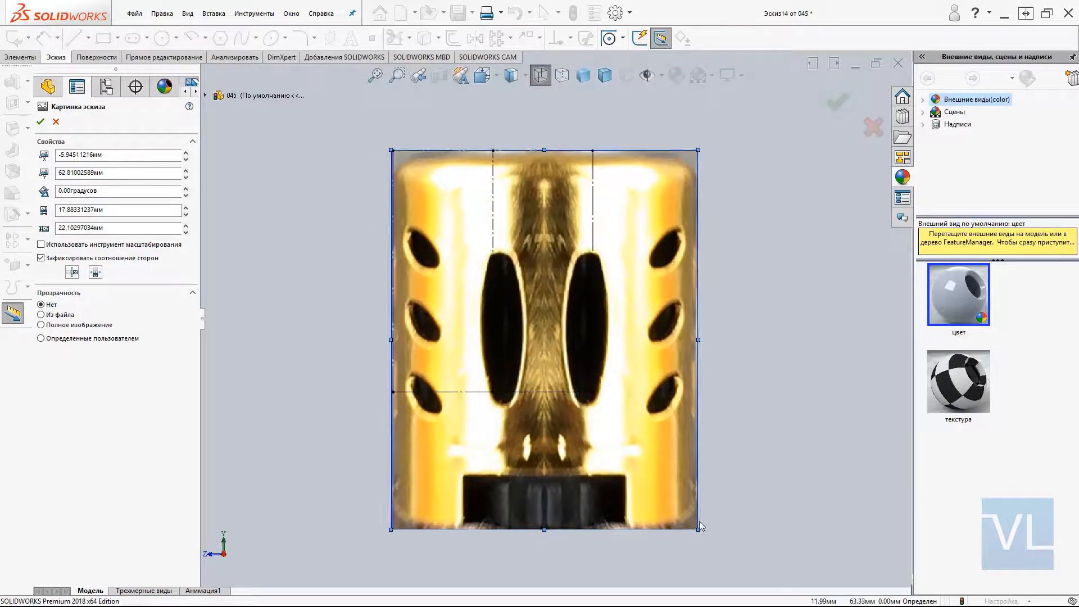
drag(698, 528, 591, 399)
scroll(520, 352, down, 3)
drag(295, 436, 298, 422)
ctrl+middle_drag(298, 422, 301, 576)
scroll(287, 191, down, 4)
drag(317, 187, 317, 187)
scroll(503, 249, up, 8)
click(836, 102)
scroll(576, 346, down, 6)
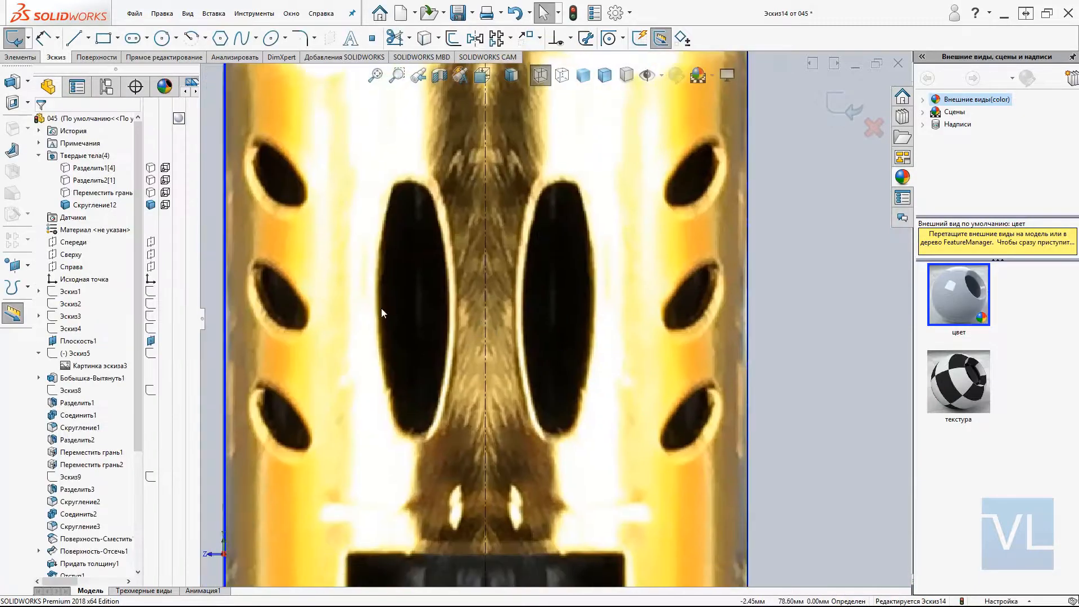
- Draw an ellipse over the left tall vent in the hood photo
click(270, 38)
click(412, 305)
click(453, 257)
key(Escape)
- Draw a corner rectangle over the black opening at the photo's lower edge
scroll(485, 292, up, 2)
ctrl+middle_drag(510, 524, 510, 423)
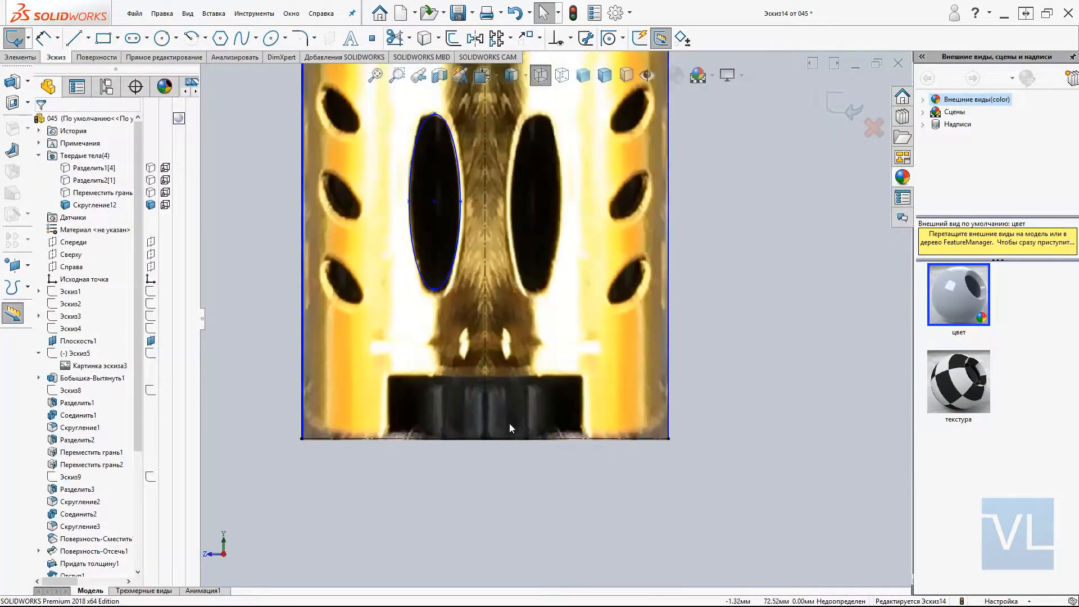
click(104, 38)
click(388, 438)
click(585, 375)
- Delete the vent ellipse and the opening rectangle from the photo's sketch
scroll(553, 317, up, 4)
drag(462, 174, 597, 507)
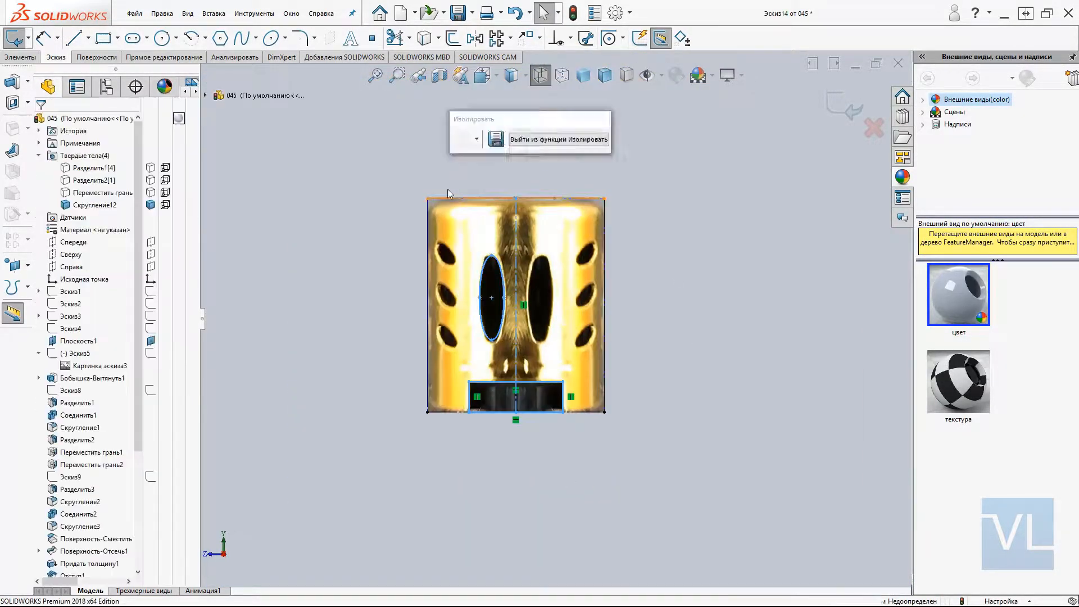
key(Delete)
drag(388, 364, 613, 458)
key(Delete)
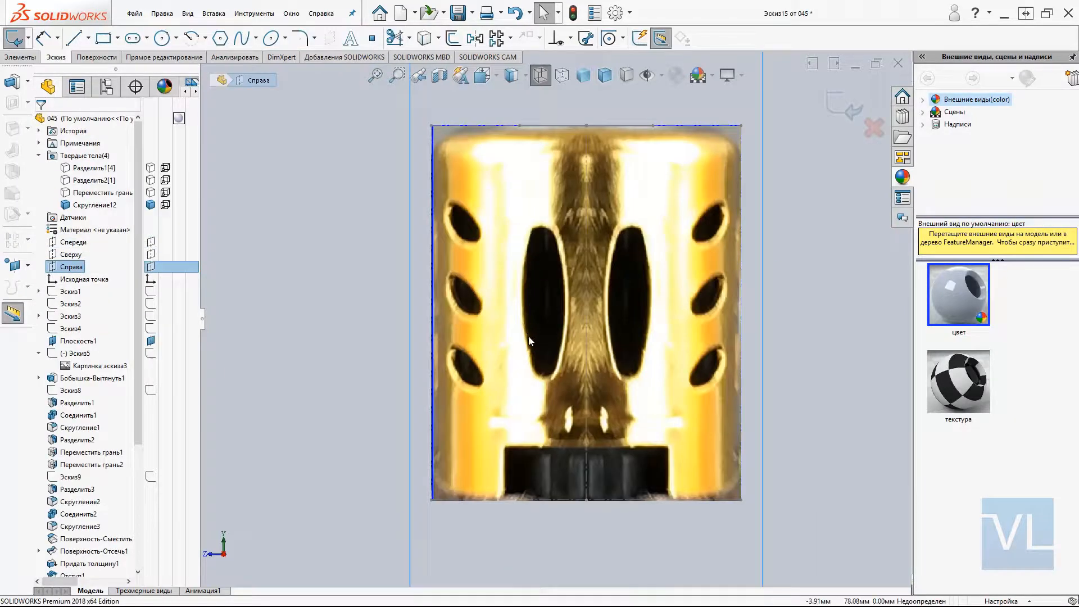
- Draw a rectangle over the hood photo's outline in a new sketch on the right plane
scroll(456, 400, up, 2)
click(103, 38)
click(439, 210)
click(654, 470)
key(Escape)
- Try to trace the left tall vent with a freely placed ellipse and reshape it by its points
right_drag(601, 261, 556, 292)
scroll(525, 317, down, 6)
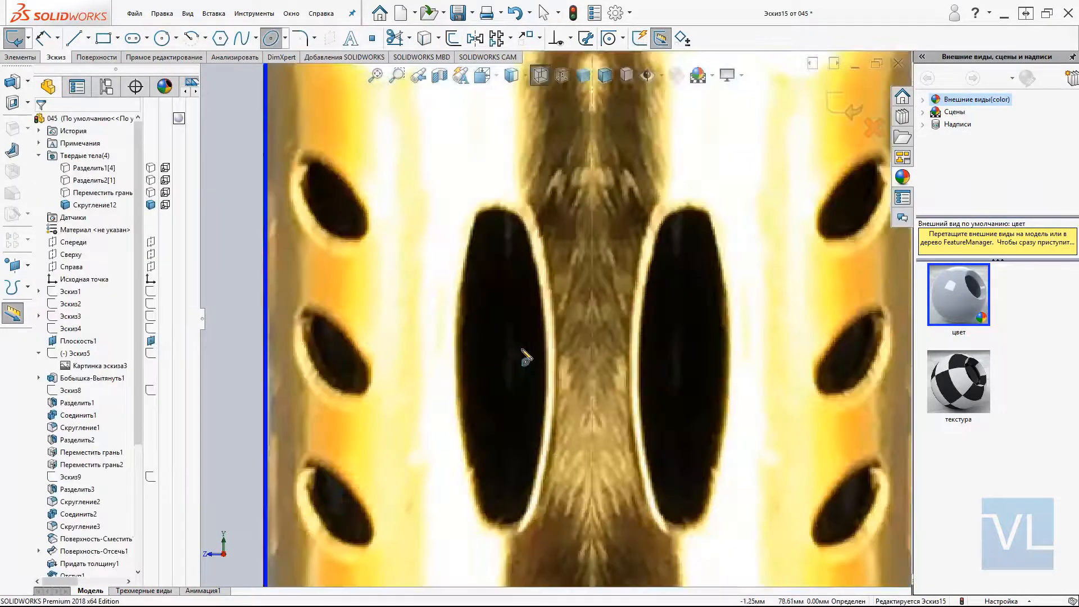
click(505, 360)
click(506, 206)
click(549, 403)
key(Escape)
drag(505, 515, 505, 529)
drag(506, 193, 506, 235)
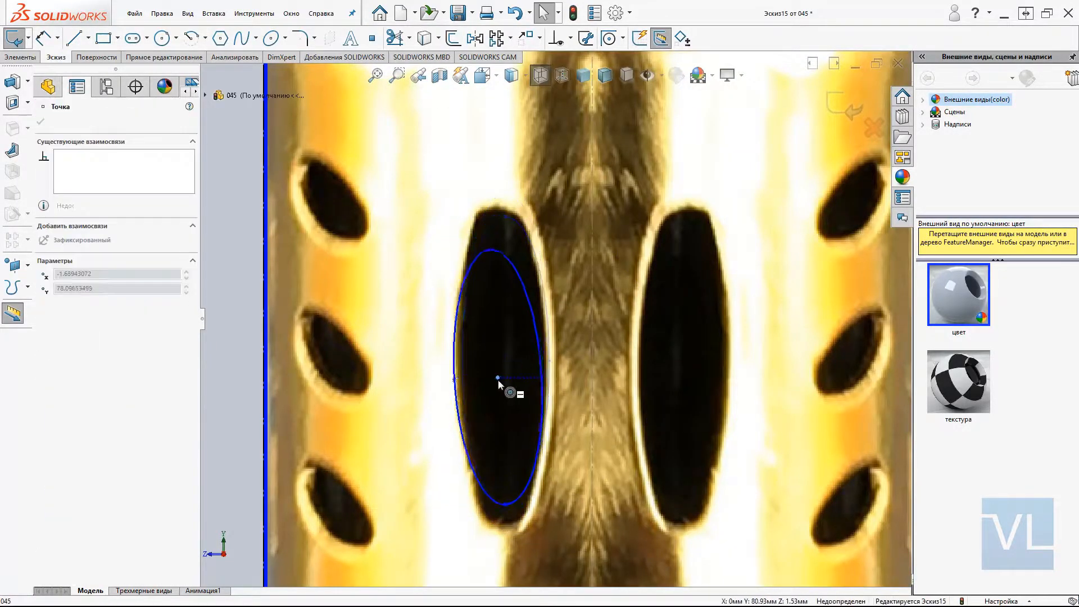
key(Escape)
- Draw a near-vertical construction line about 5.8 mm long down the middle of the left tall vent
key(l)
click(498, 210)
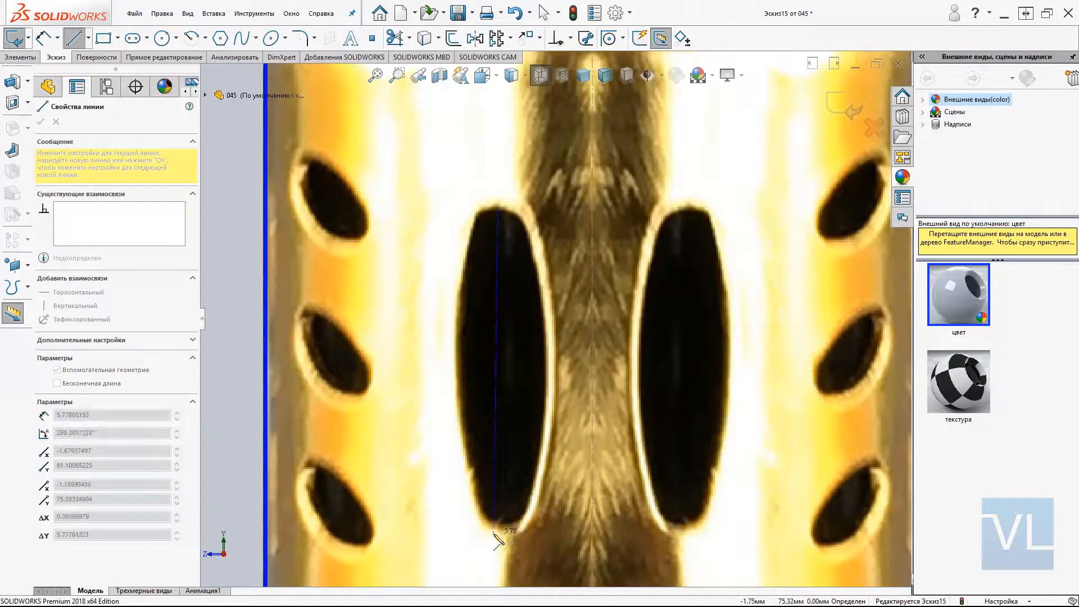
click(498, 533)
key(Escape)
- Draw an ellipse centred on the construction line over the left tall vent, with radii of about 2.9 and 0.9 mm
click(501, 390)
click(502, 370)
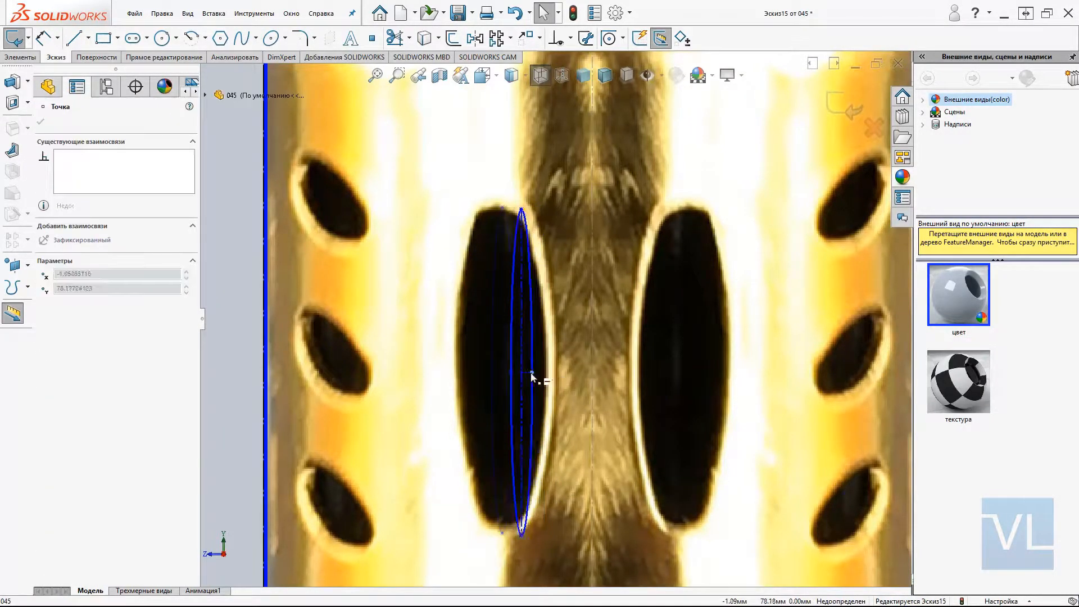
drag(532, 374, 509, 372)
click(499, 373)
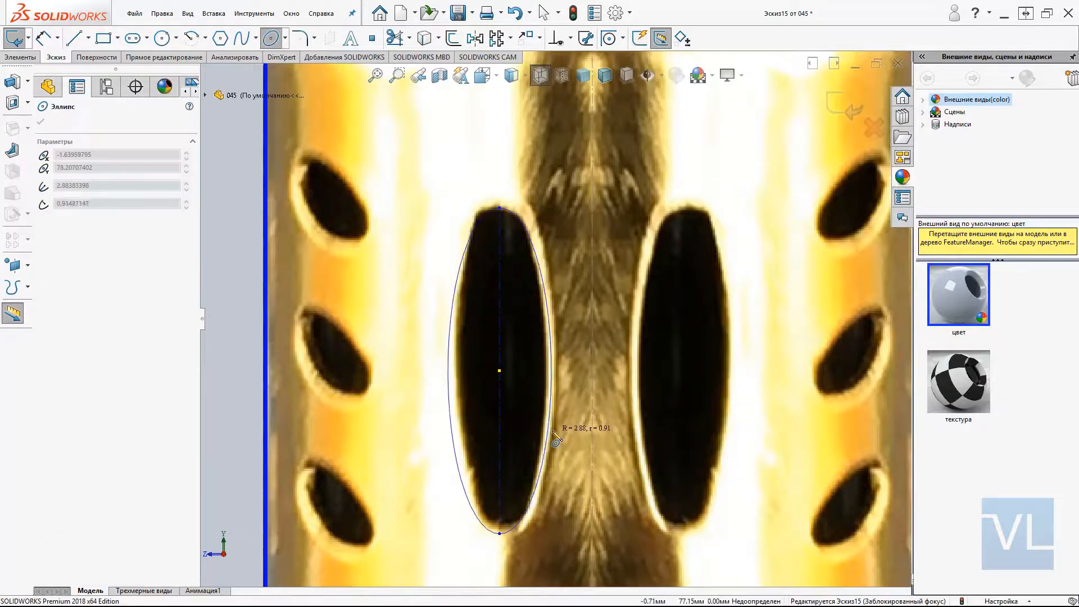
key(Escape)
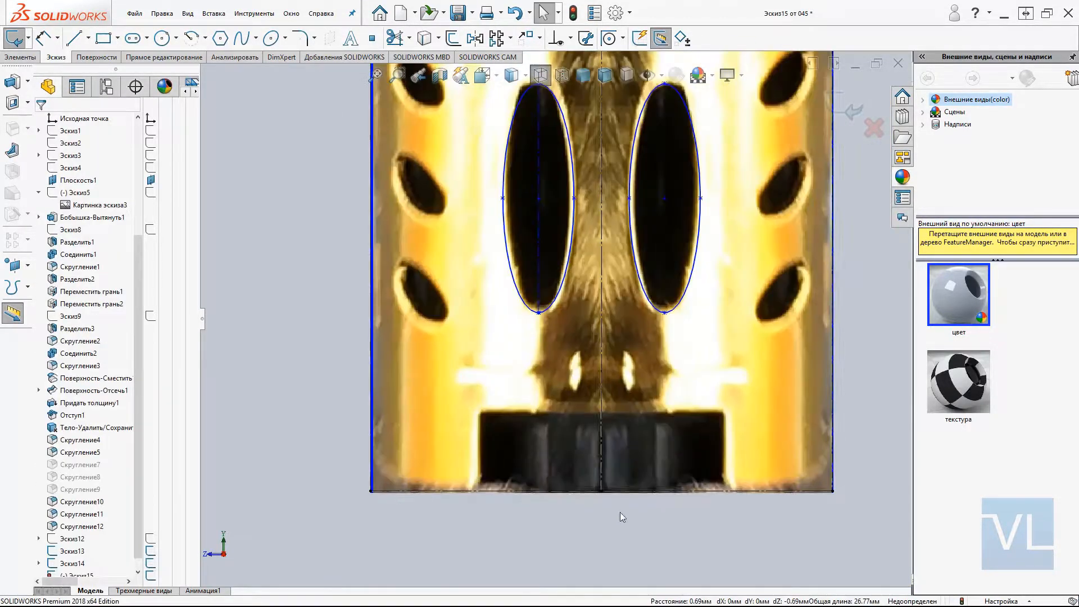
- Draw a corner rectangle around the black opening at the photo's lower edge, using the centreline as reference
click(103, 38)
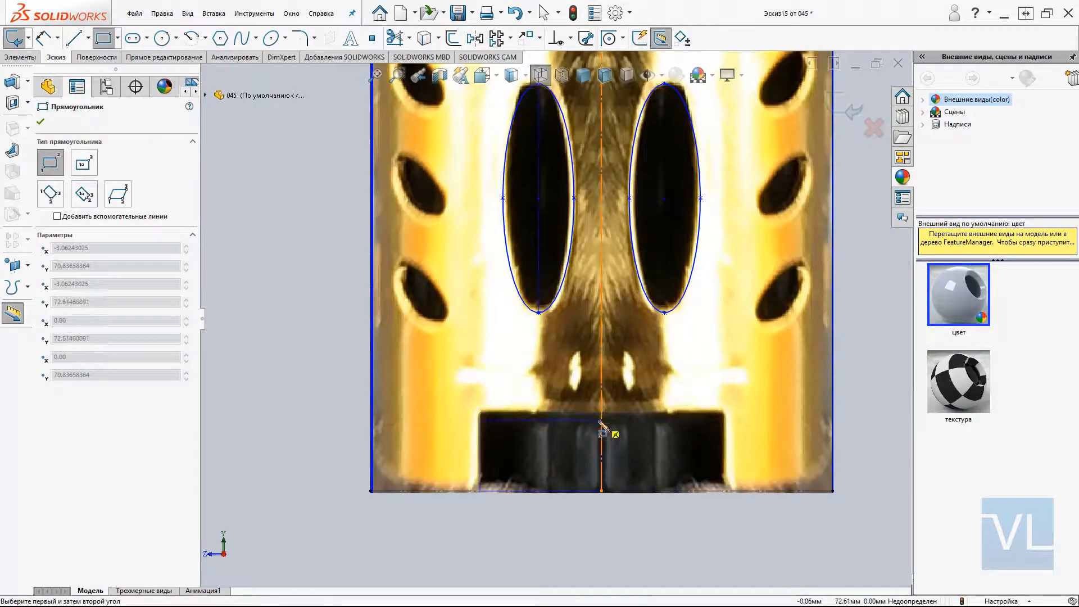
click(647, 371)
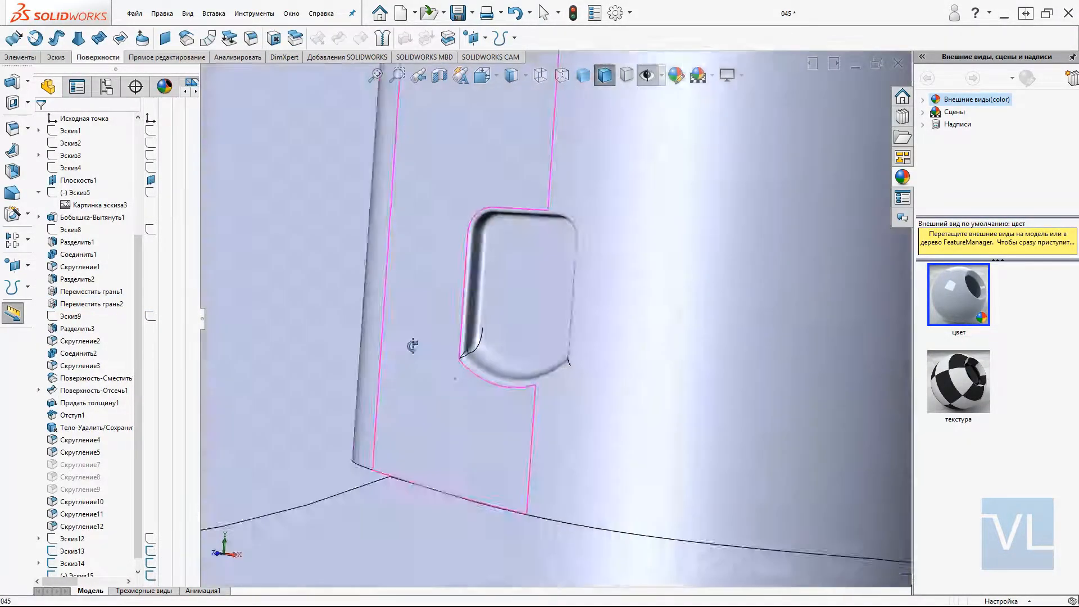
- Shell the hood body to a 0.14 mm wall, removing its bottom face and flat inner side face
scroll(413, 345, up, 8)
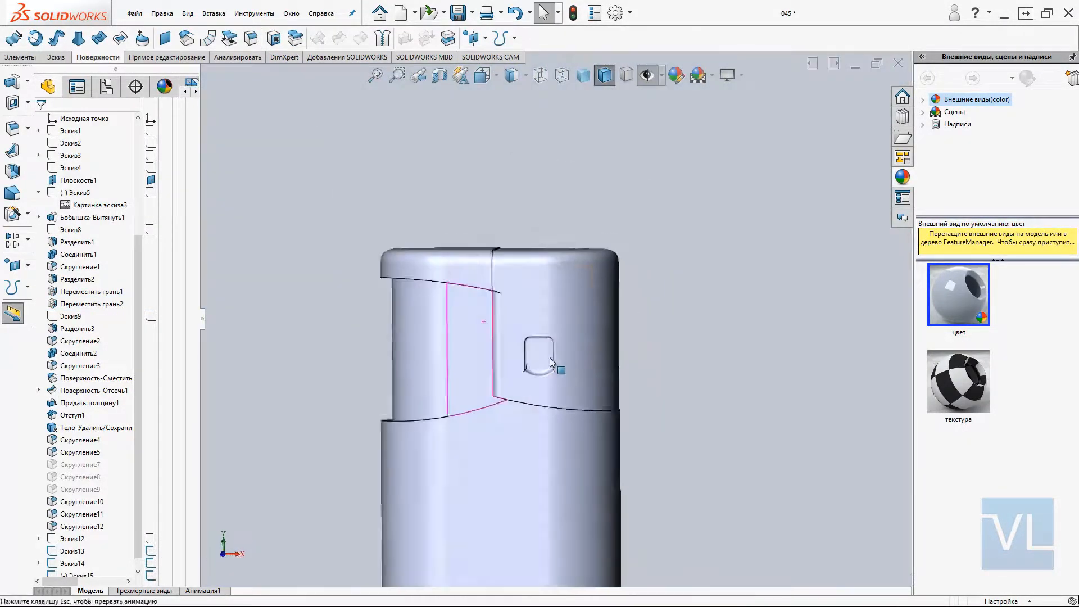
click(542, 321)
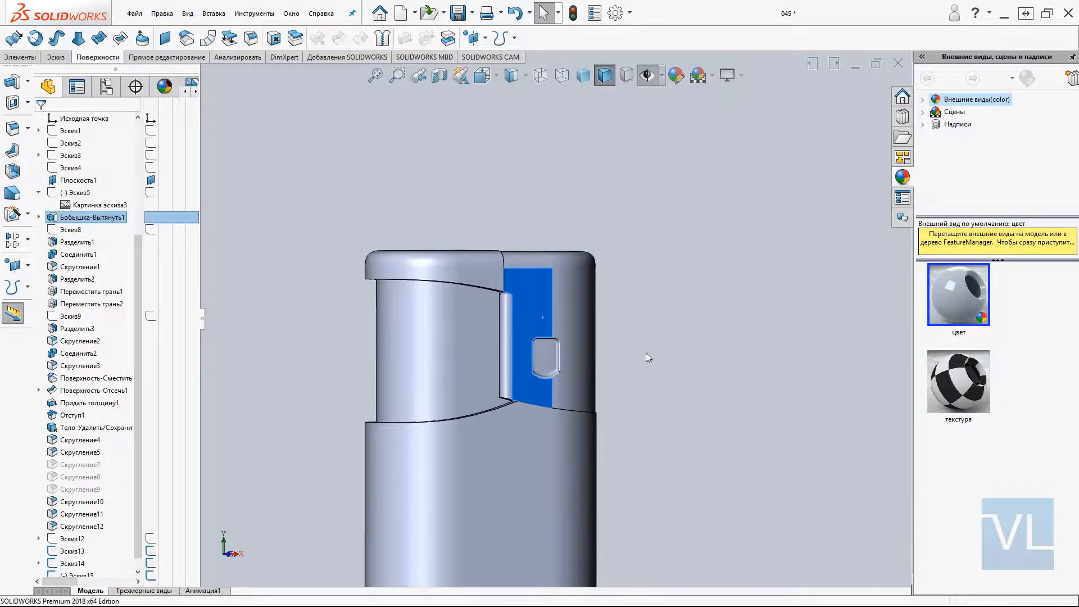
middle_drag(515, 486, 554, 394)
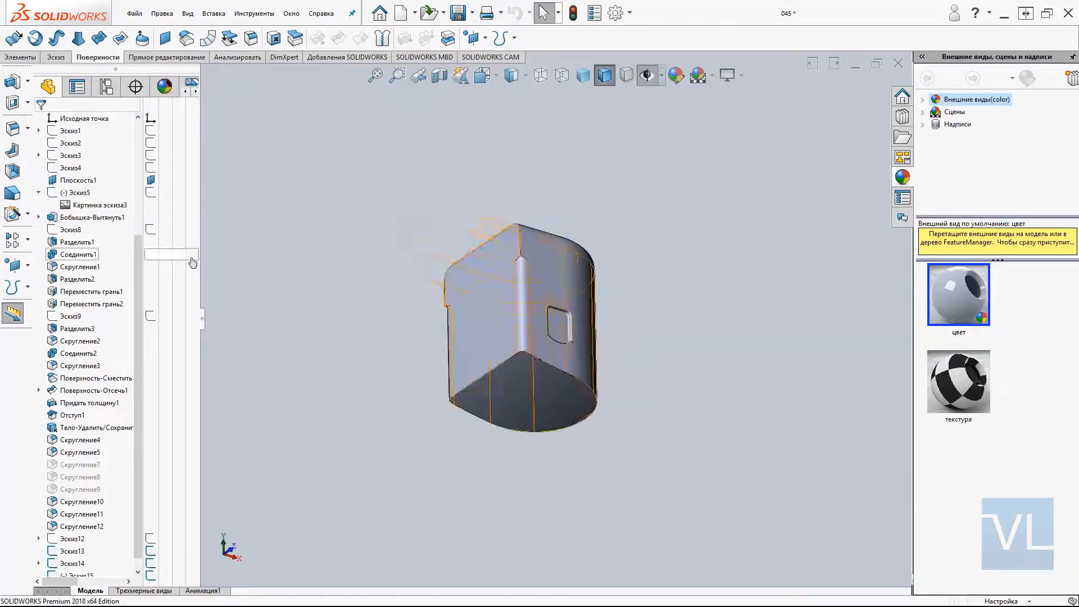
click(12, 171)
click(497, 387)
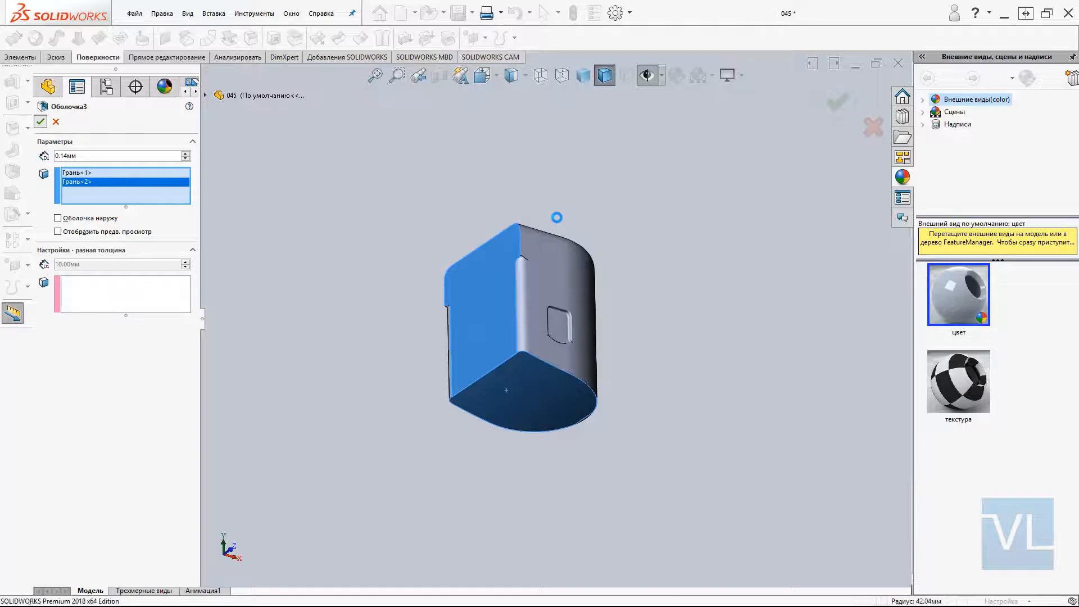
middle_drag(581, 119, 548, 305)
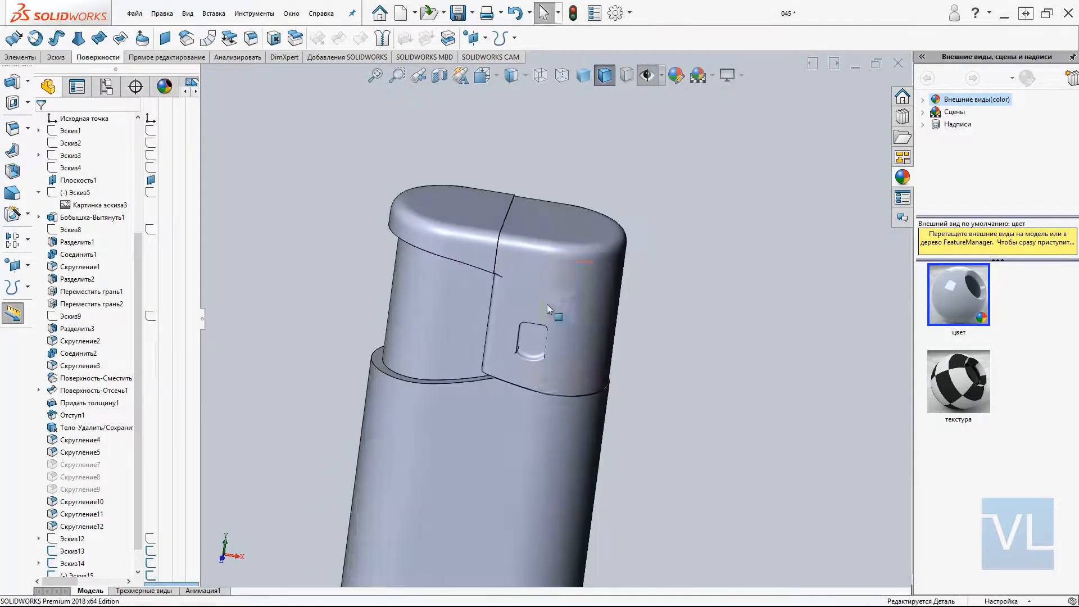
- Examine the hood from the front and at an angle, including the side recess and its lower fillet
key(ctrl+1)
scroll(104, 471, down, 1)
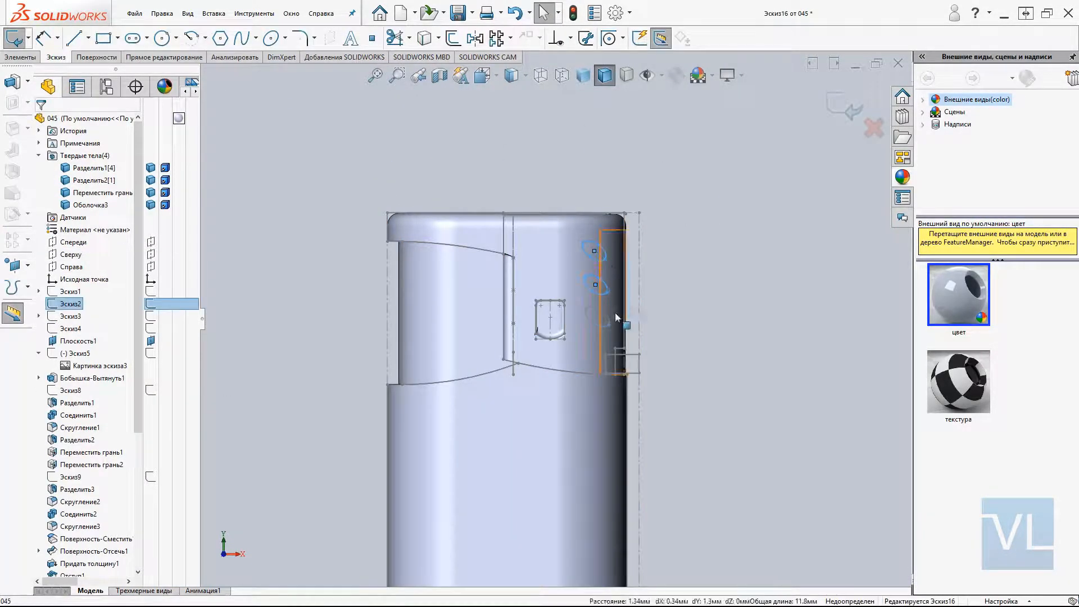
ctrl+middle_drag(741, 302, 731, 306)
mouse_move(691, 247)
middle_down()
mouse_move(586, 316)
mouse_move(595, 315)
middle_up()
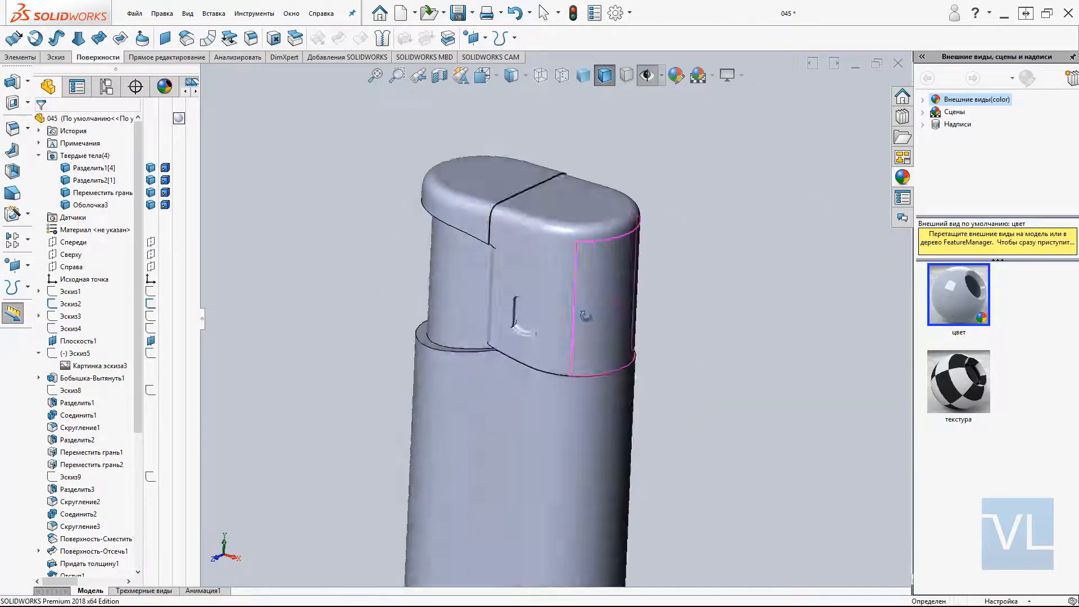
click(583, 75)
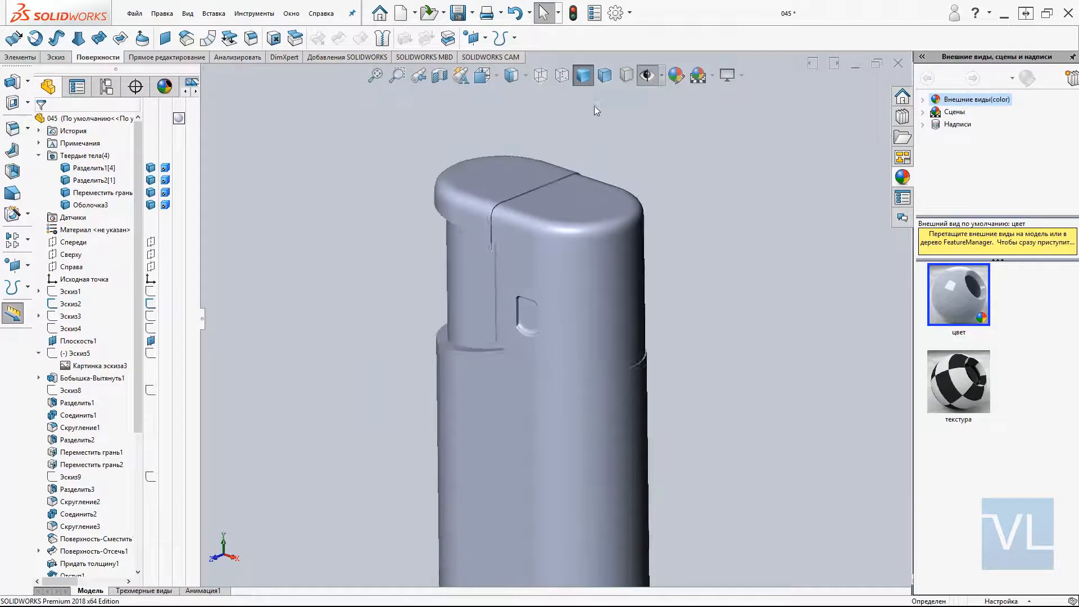
scroll(550, 298, down, 5)
scroll(535, 347, up, 3)
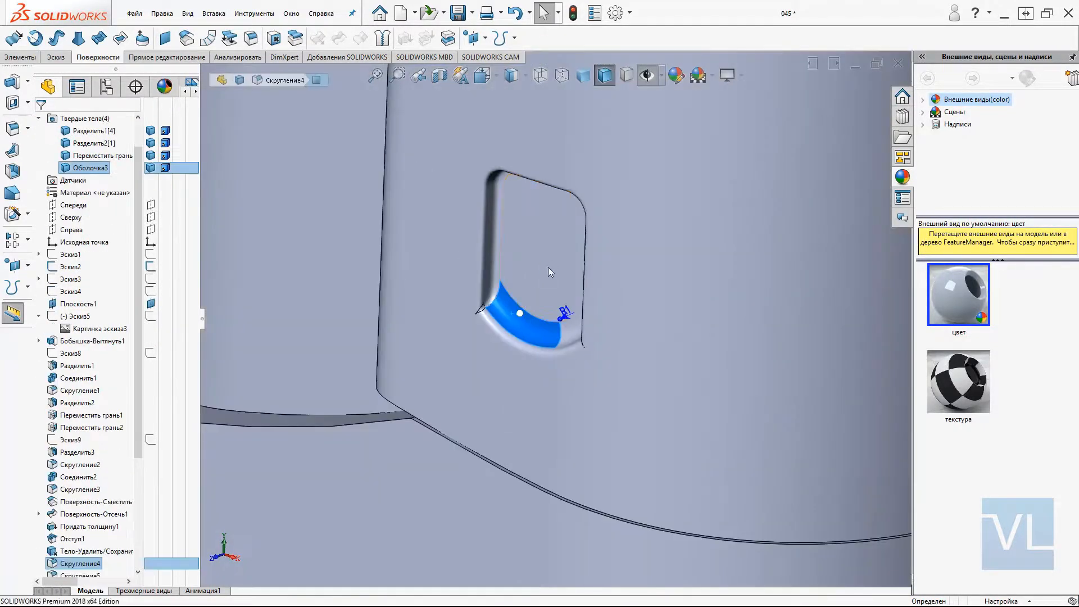
text(00.)
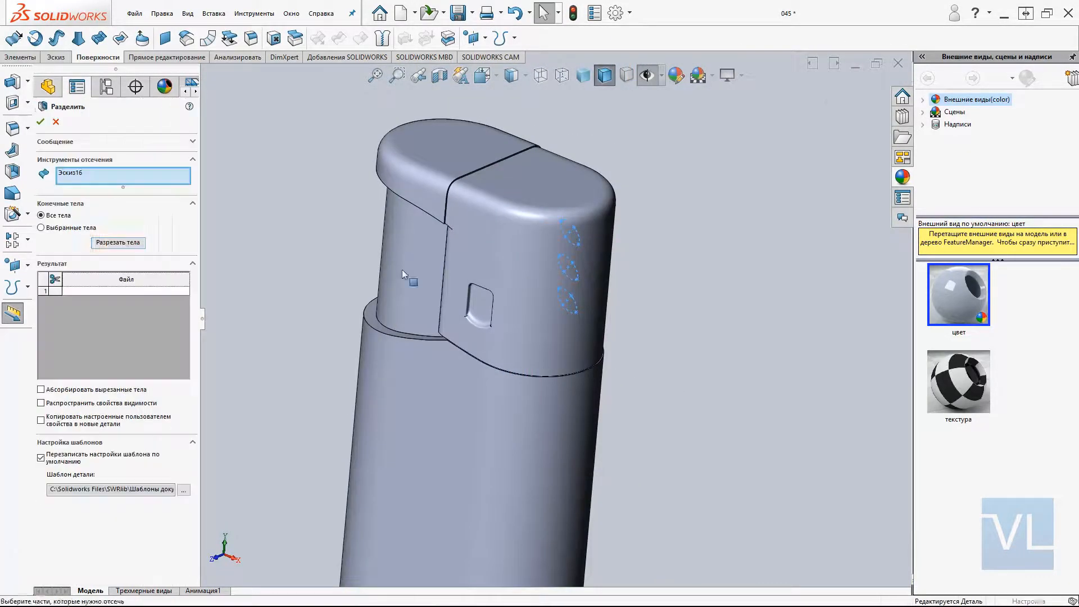
- Split the bodies with the sketch of three elliptical side vents and accept the Split feature
click(118, 243)
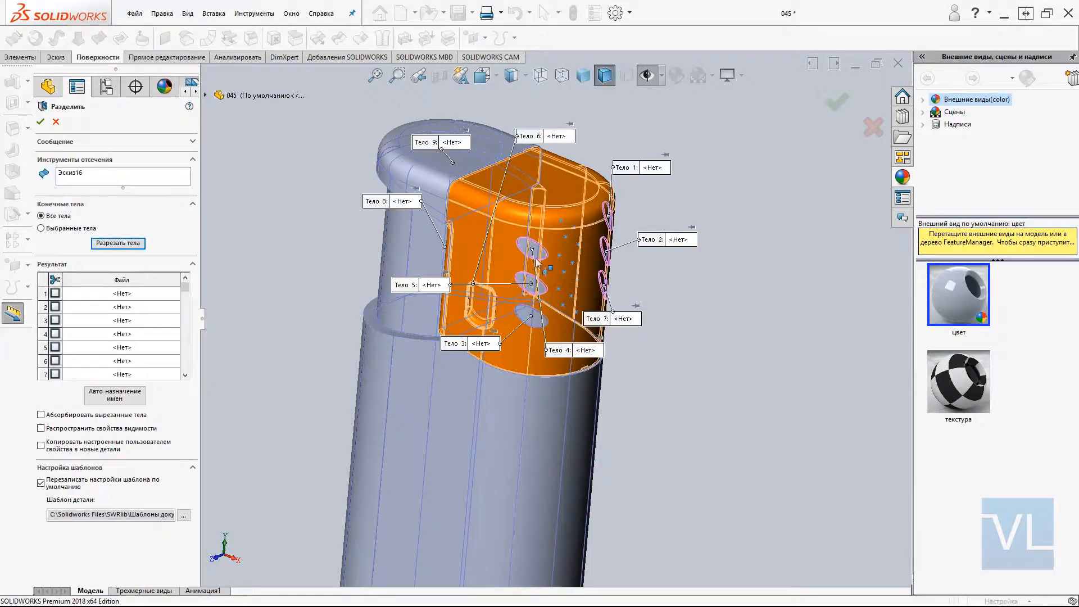
click(40, 121)
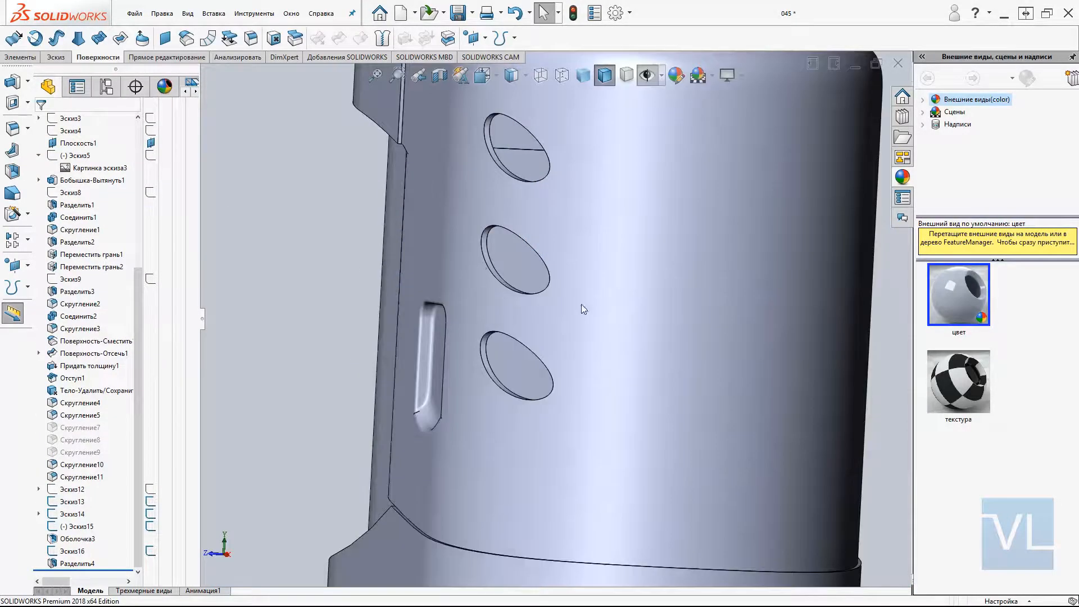
- Fillet the middle side vent's edge, and round the rim of the hood's top opening with a 0.14 mm radius
click(496, 283)
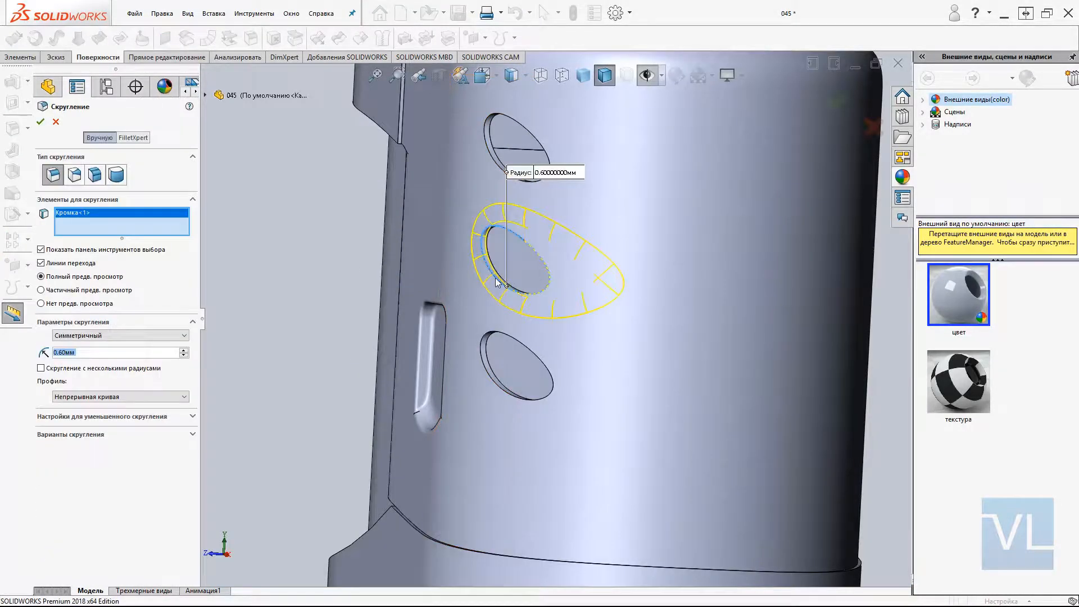
scroll(558, 219, down, 5)
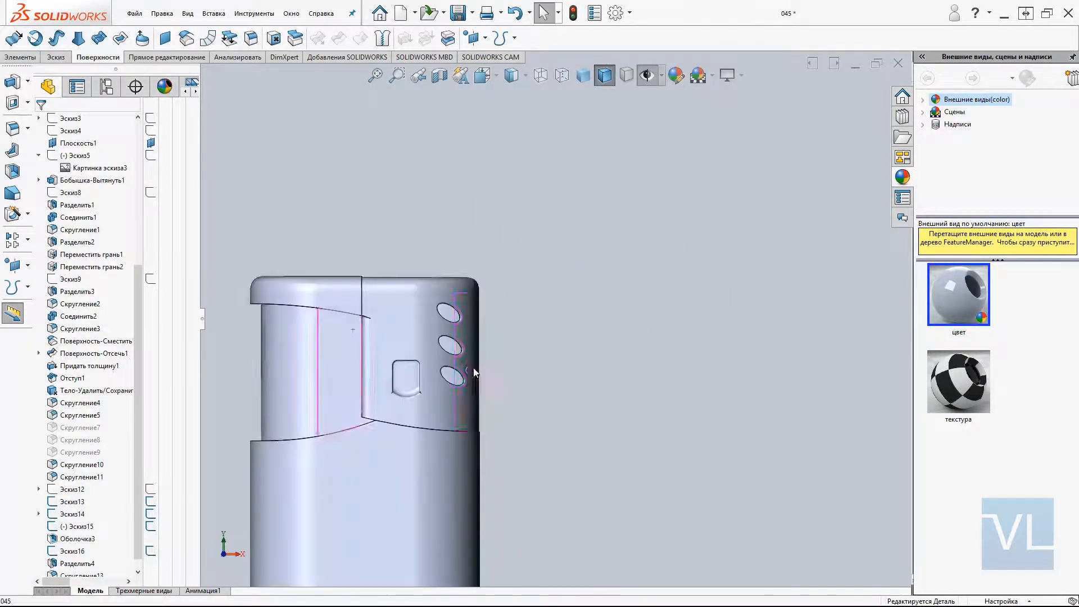
middle_drag(473, 369, 406, 394)
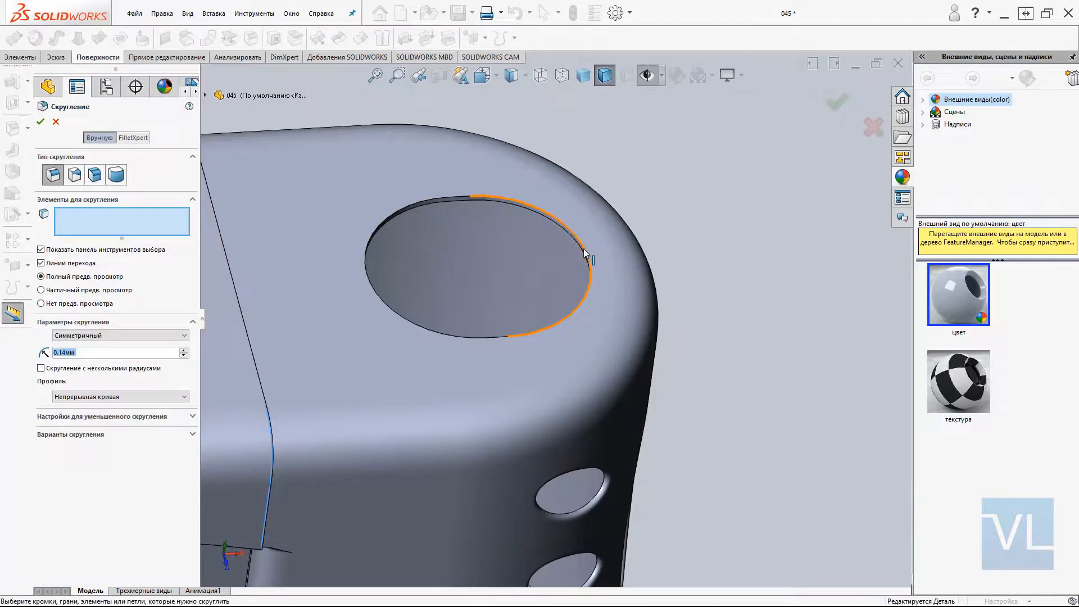
click(585, 252)
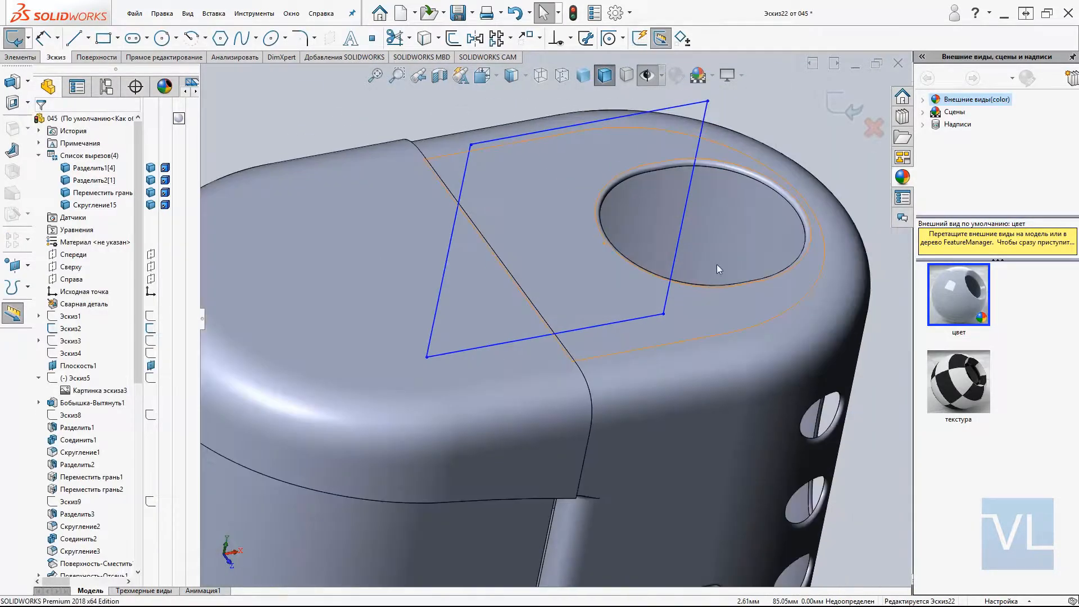
- Try an extruded cut of the rectangle sketch 0.01 mm in both directions, with automatic body selection turned off
text(0.01)
key(Return)
click(41, 294)
text(0.01)
key(Return)
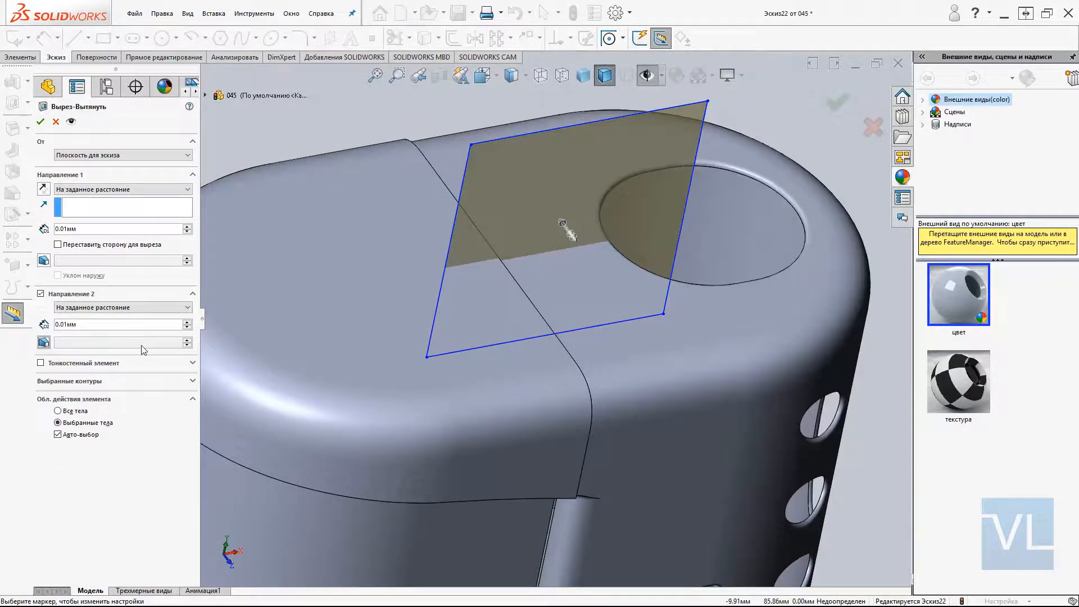
click(57, 434)
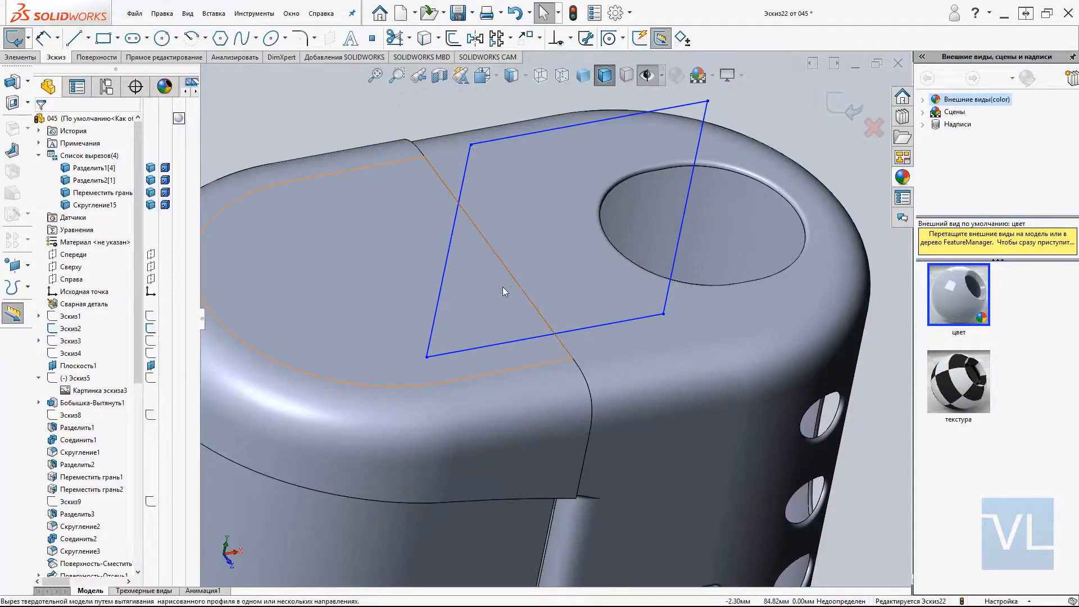
- Extrude-cut the rectangle sketch 0.02 mm in both directions, limiting the cut to the hood body without automatic selection
click(13, 102)
text(0.02)
key(Return)
click(57, 384)
click(40, 294)
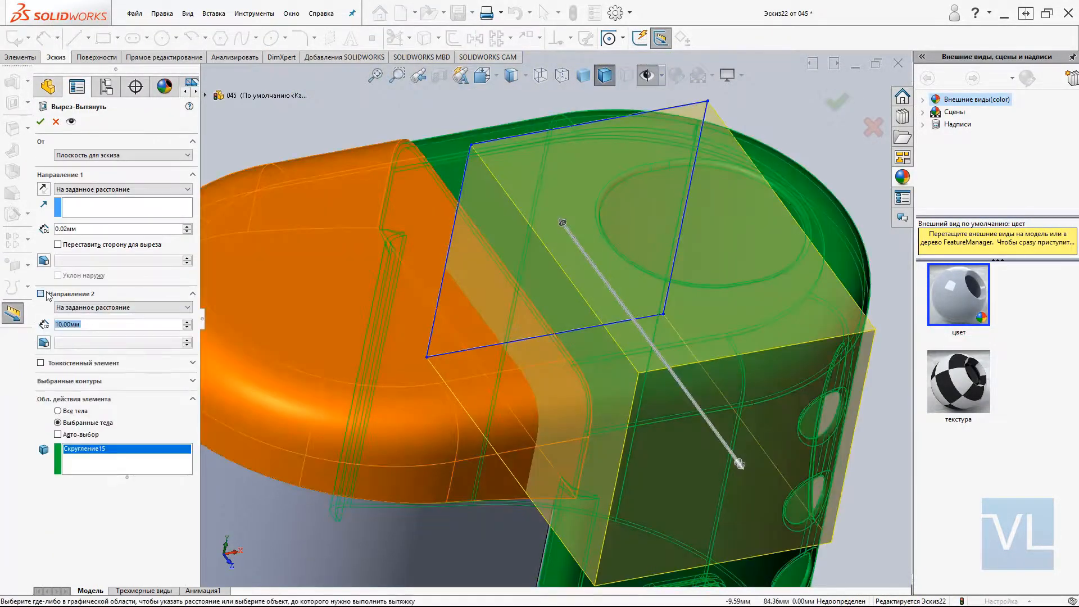
text(0.02)
key(Return)
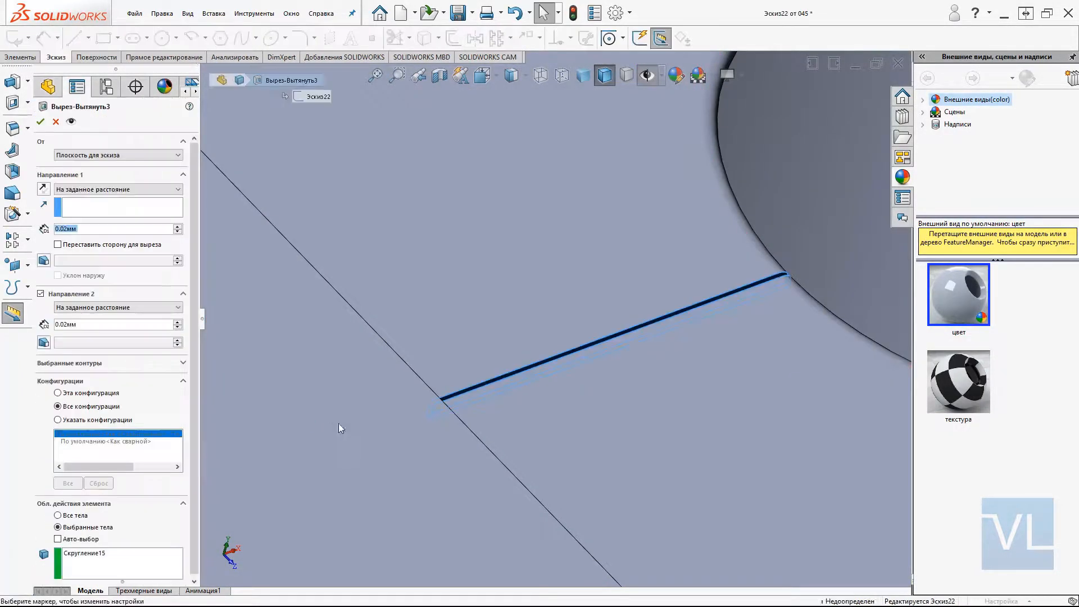
- Change the seam cut's depth to 0.01 mm in both directions
text(0.01)
click(137, 286)
text(0.01)
key(Return)
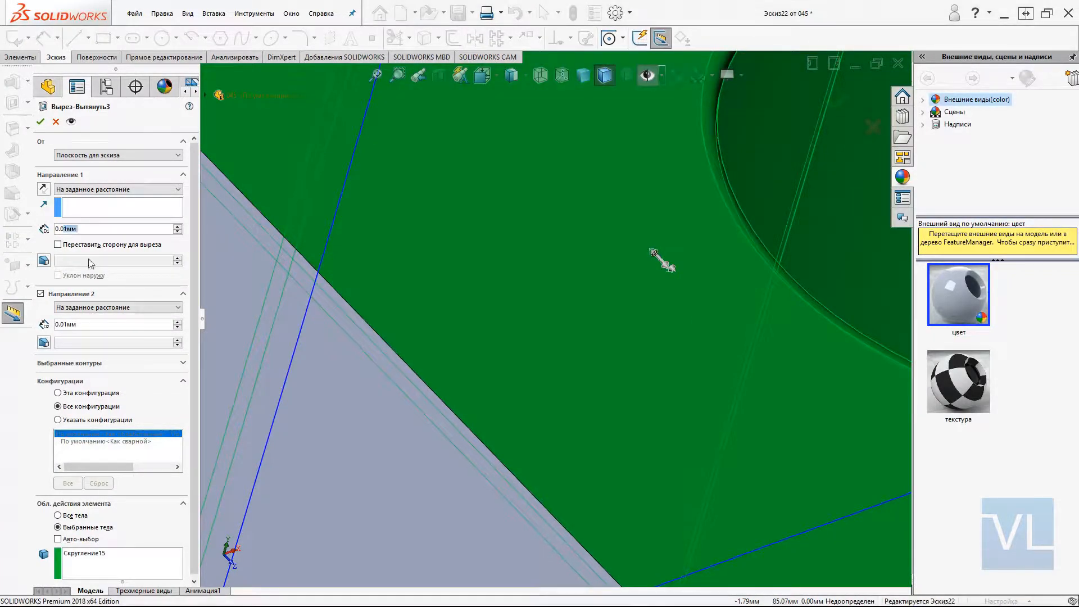
key(Return)
- Fillet one upper edge of the fine seam on the hood's top face with a 0.14 mm radius
scroll(420, 275, up, 3)
key(f)
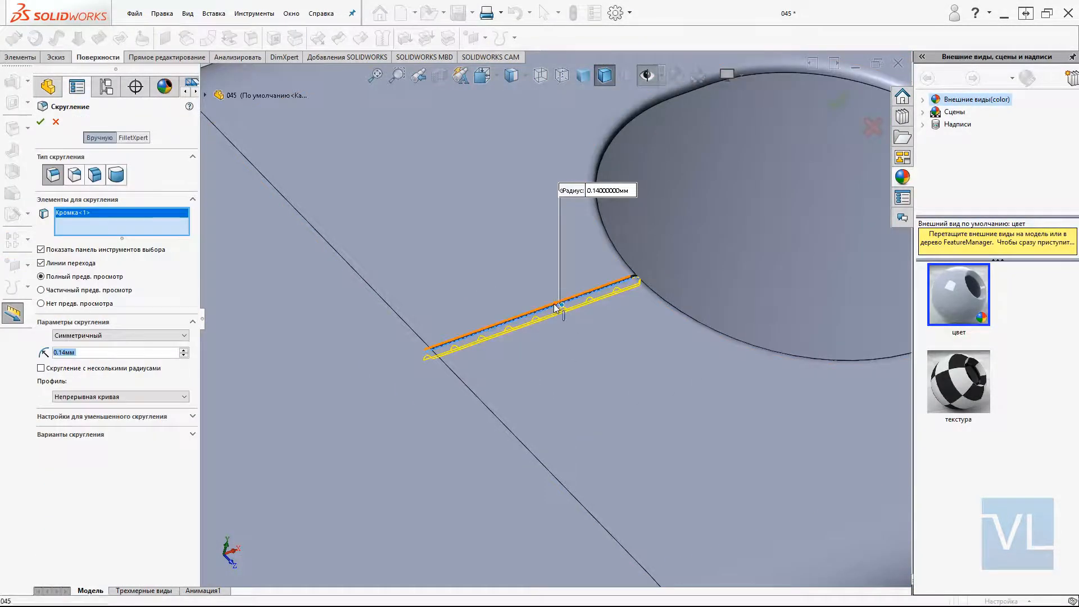
key(Return)
- Try to fillet the short corner edge where the seam meets the top opening's rim with a 0.10 mm radius
scroll(497, 260, up, 3)
middle_drag(439, 292, 496, 260)
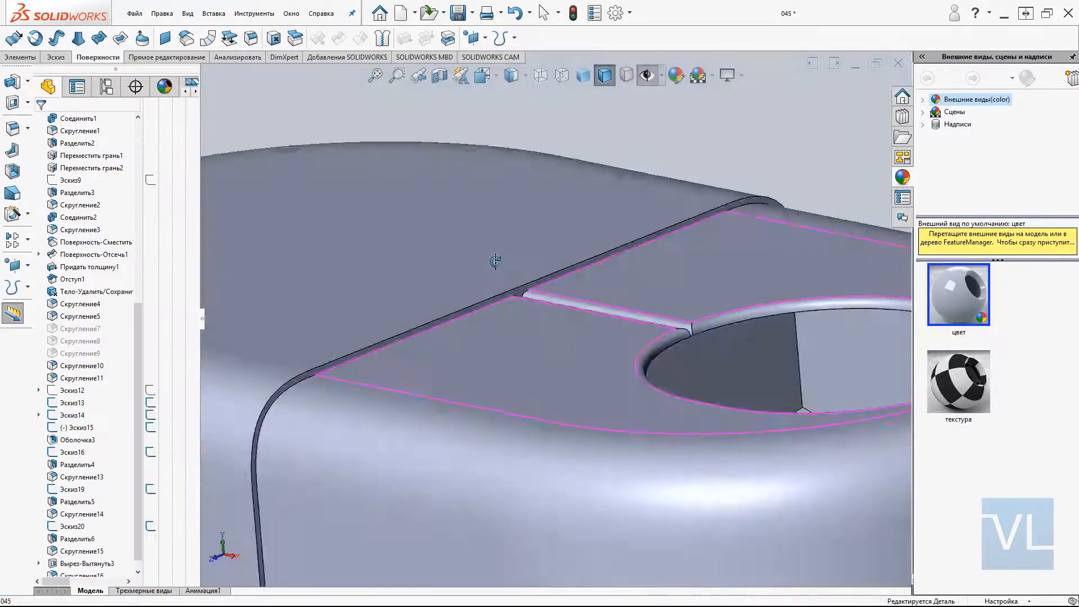
key(ctrl+1)
middle_drag(625, 173, 508, 270)
scroll(609, 178, down, 5)
scroll(508, 271, down, 10)
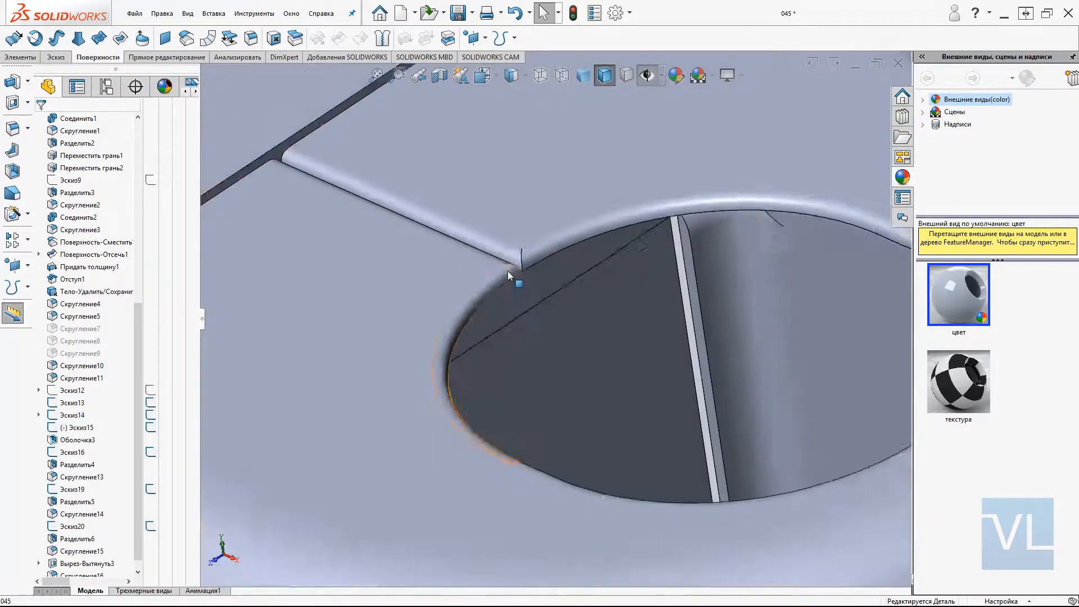
key(f)
click(545, 248)
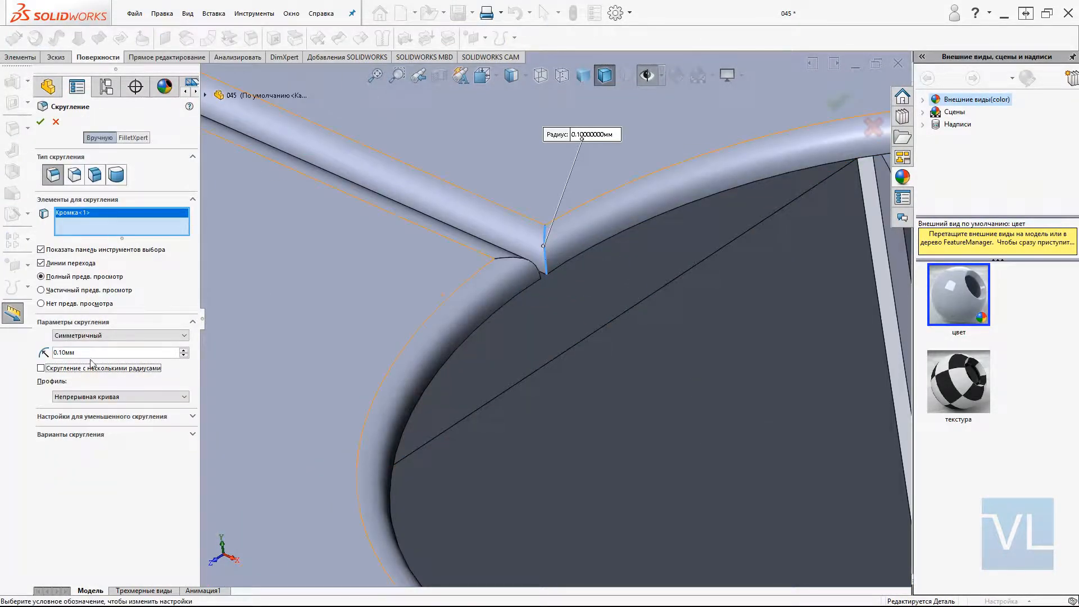
key(Return)
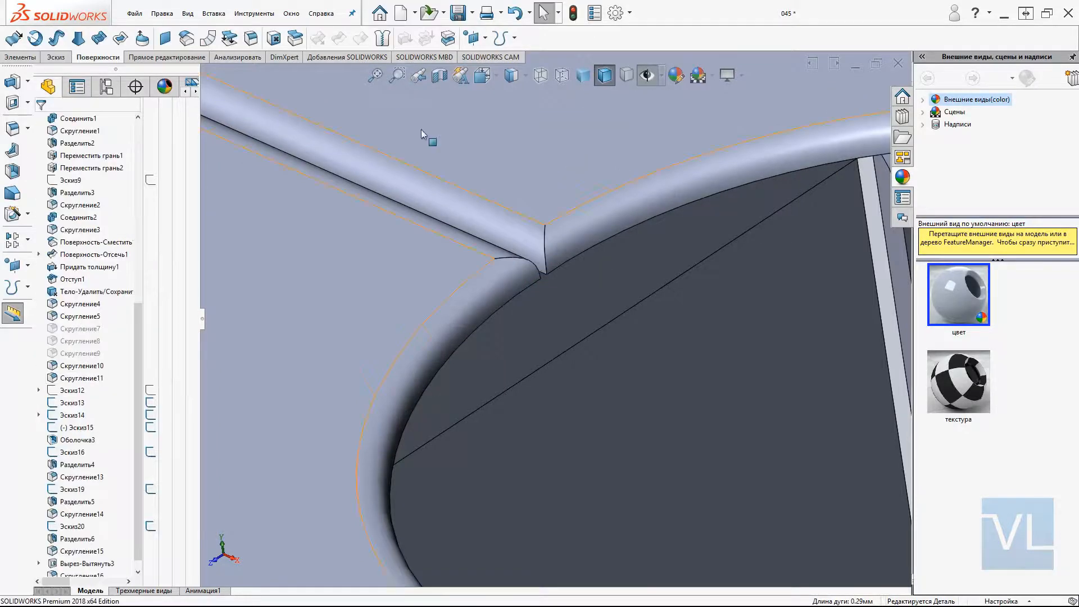
- Delete the seam fillet and suppress the fillet around the top opening's rim
scroll(420, 129, up, 3)
middle_drag(420, 129, 649, 328)
scroll(597, 414, up, 8)
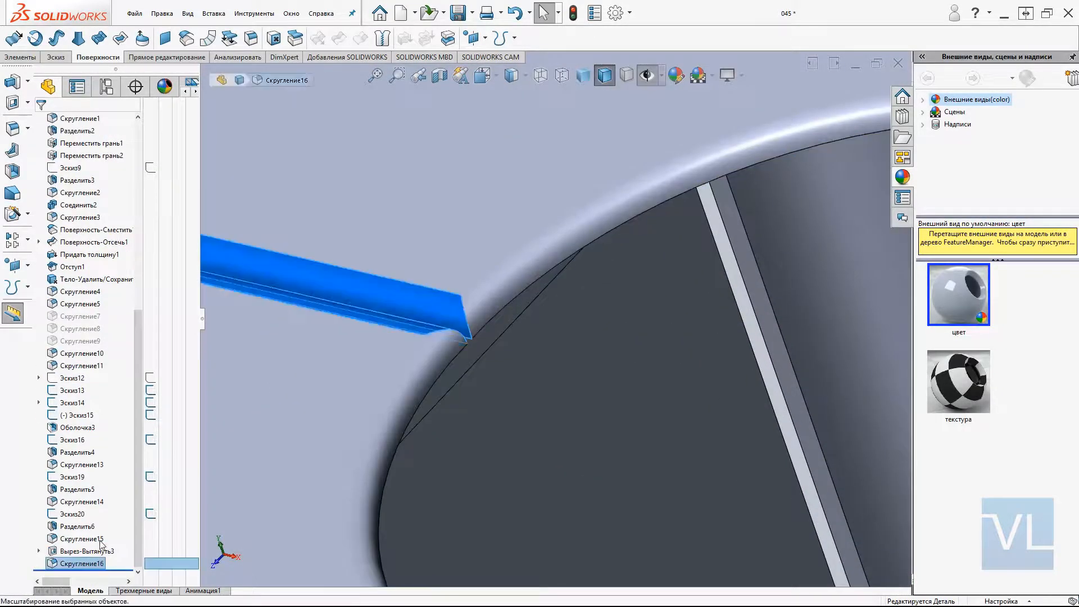
key(Delete)
scroll(445, 340, down, 1)
click(542, 269)
key(Delete)
- Fillet the corner between seam and top opening with a 0.15 mm radius, and the opening's rim together with the seam at 0.14 mm
key(Return)
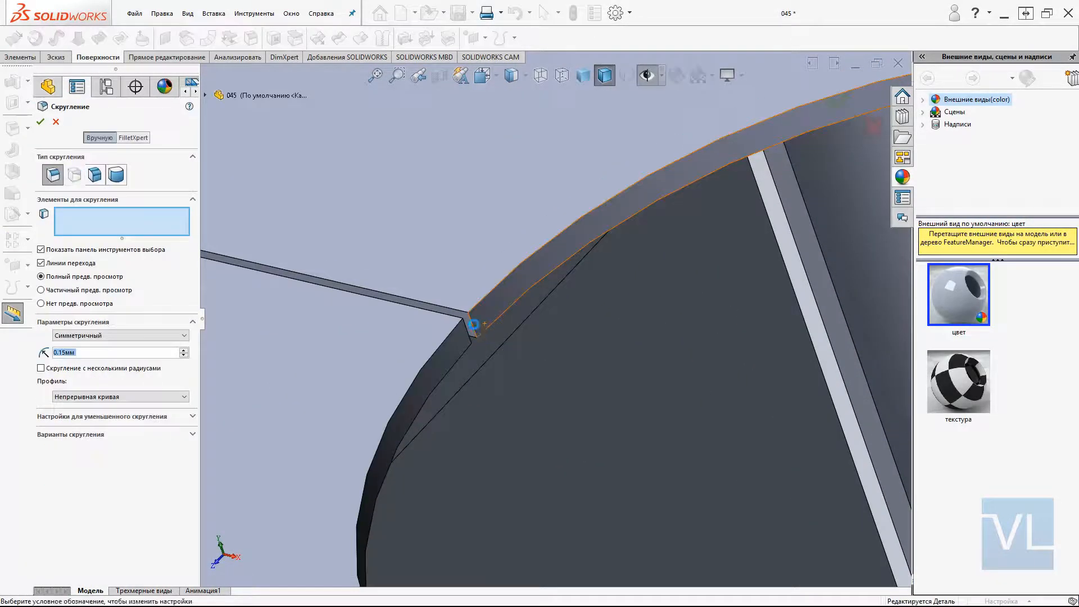
click(470, 340)
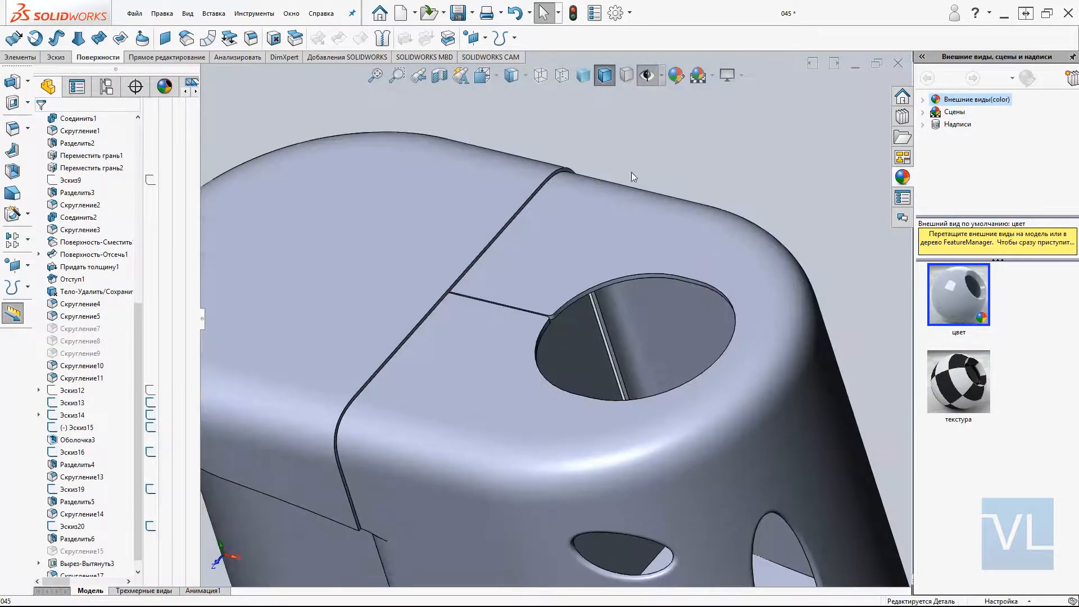
key(Return)
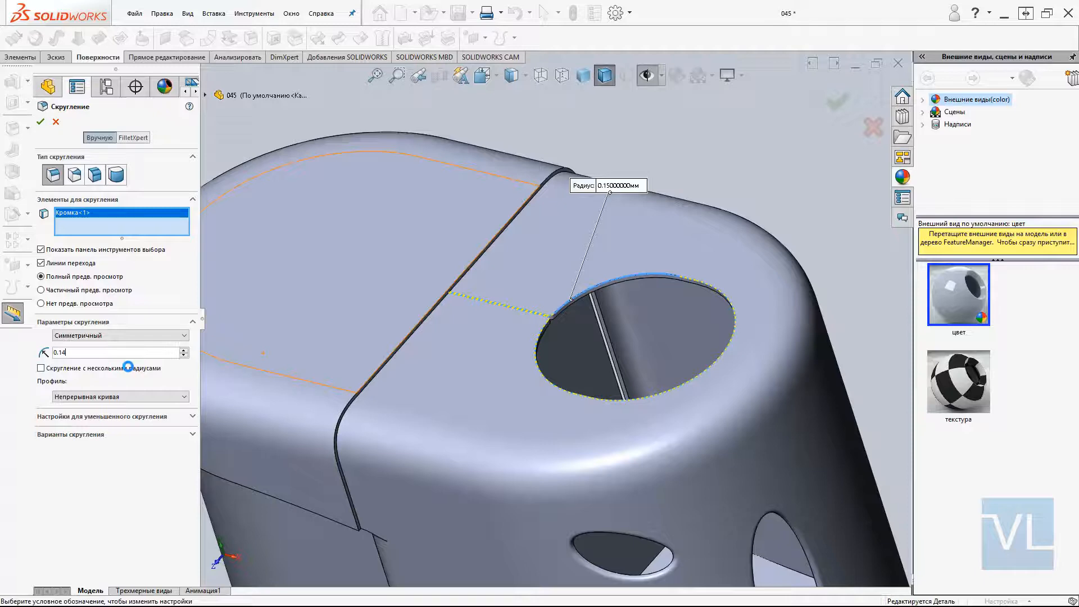
key(Return)
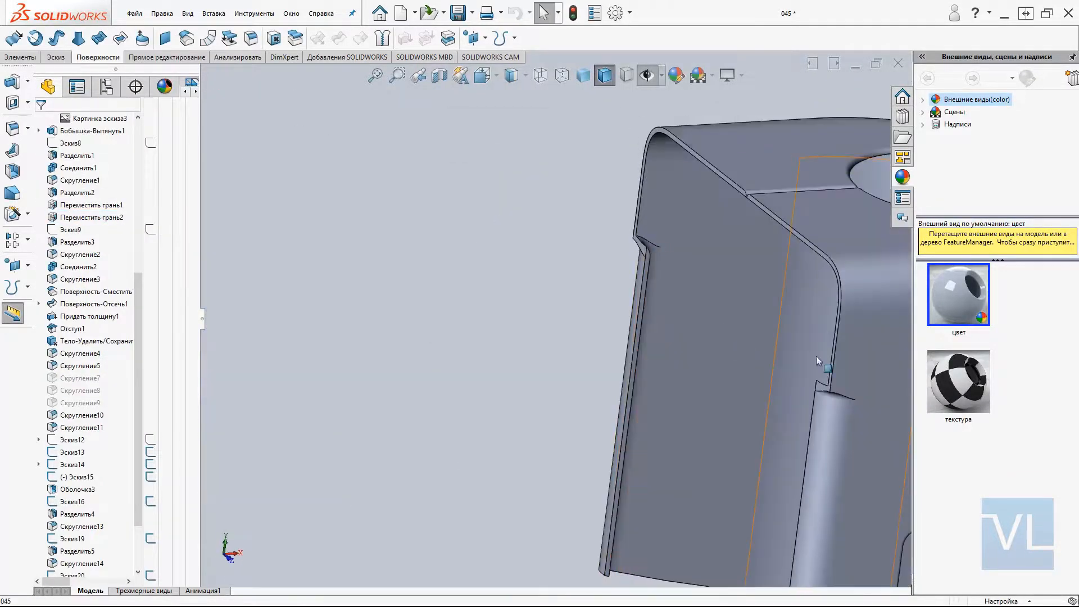
- Fillet the hood's lower rim and the outer edge facing the cap with a 0.14 mm radius and circular profile
middle_drag(816, 356, 480, 390)
scroll(588, 467, up, 2)
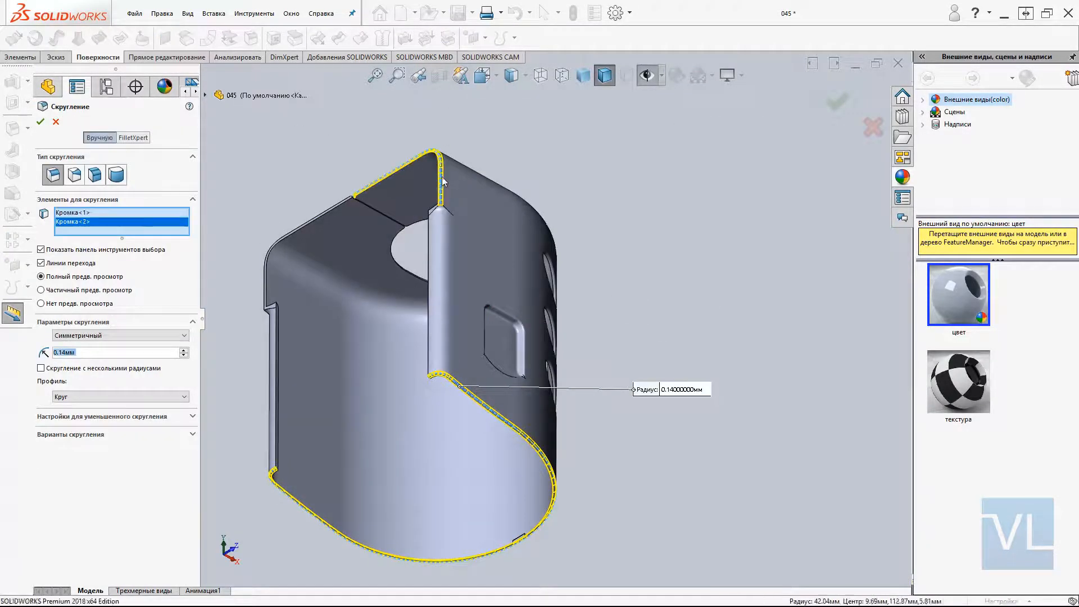
key(Return)
- Fillet the edge at the upper end of the hood's rounded side lip with a 0.2 mm radius
key(Return)
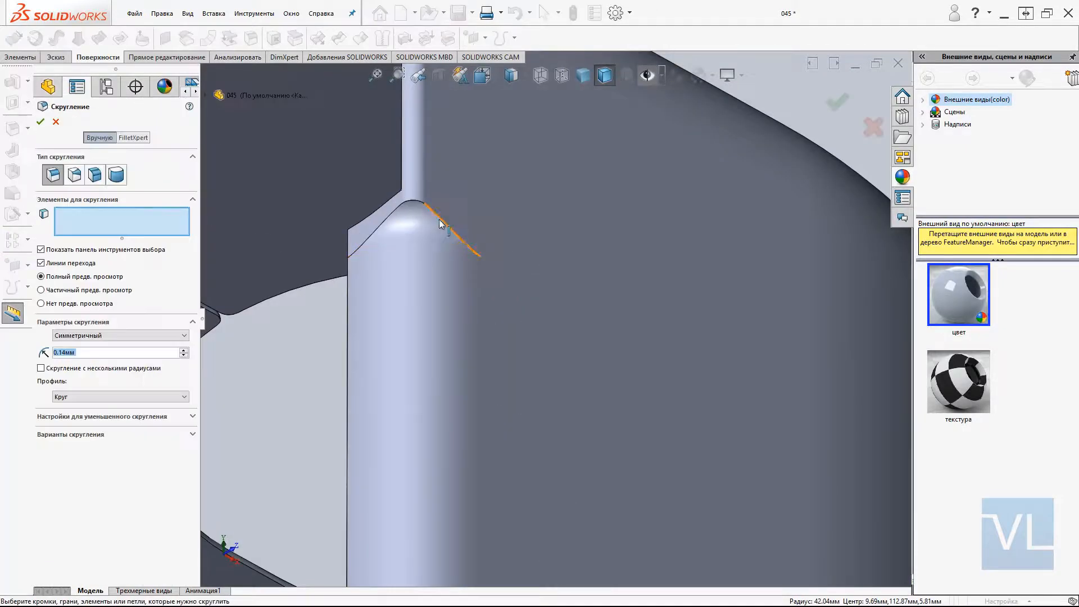
text(0.)
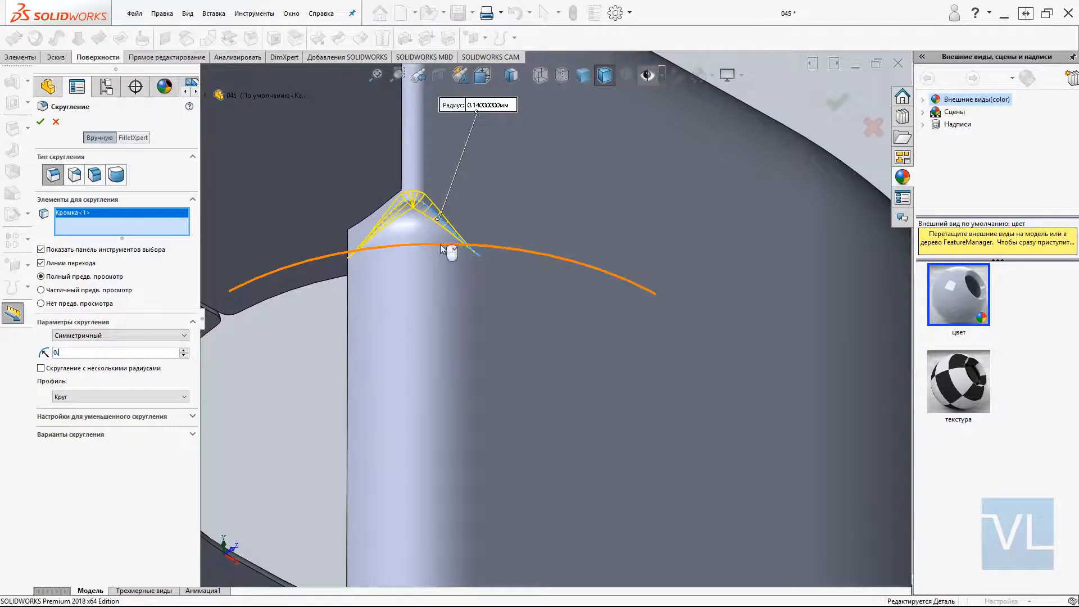
text(2)
key(Return)
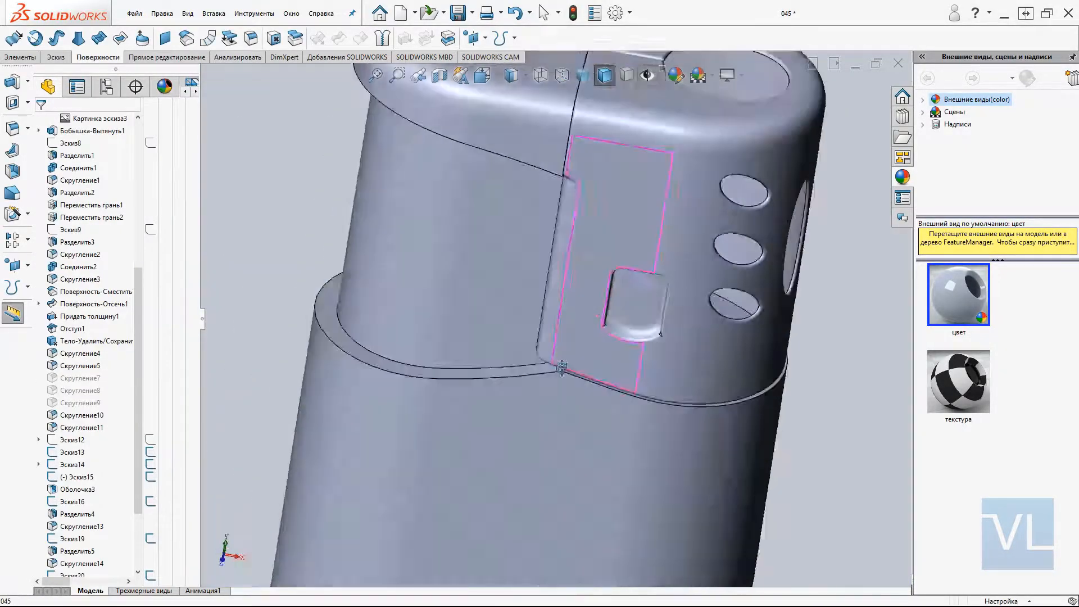
- Make the hood symmetrical by splitting it down the middle, mirroring the detailed half and combining the halves
middle_drag(561, 367, 467, 270)
scroll(85, 264, up, 7)
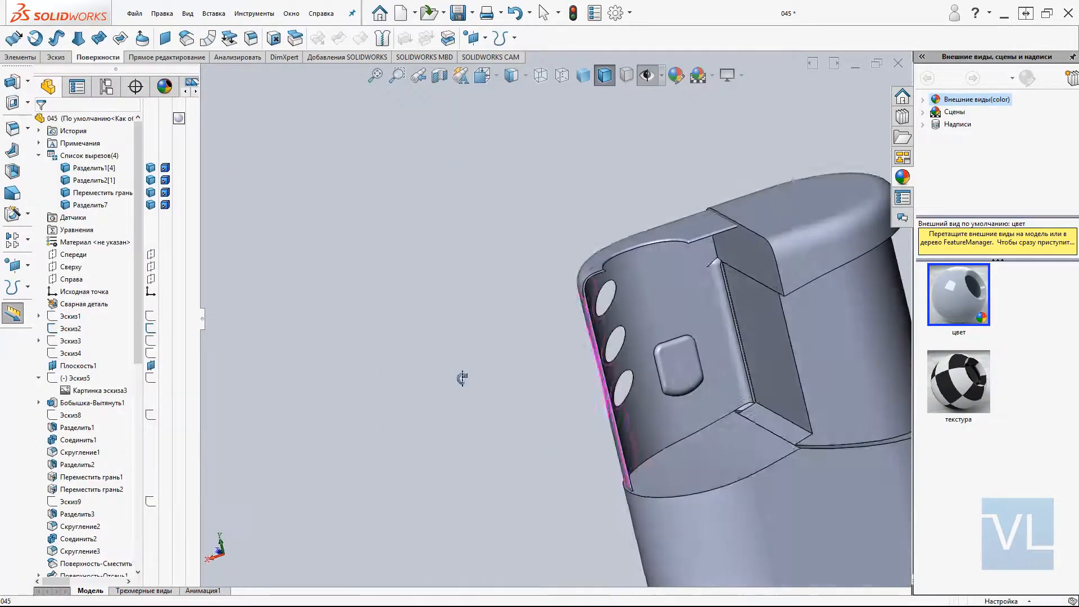
click(111, 281)
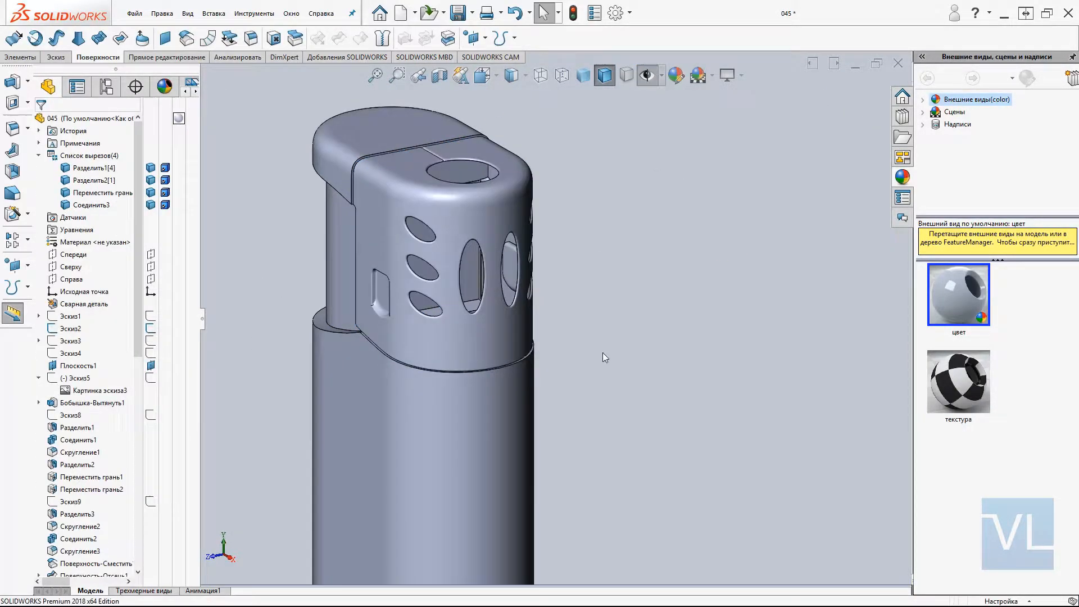
- Examine the whole lighter and the mirrored hood from several sides, including the top and front views
ctrl+middle_drag(603, 352, 508, 525)
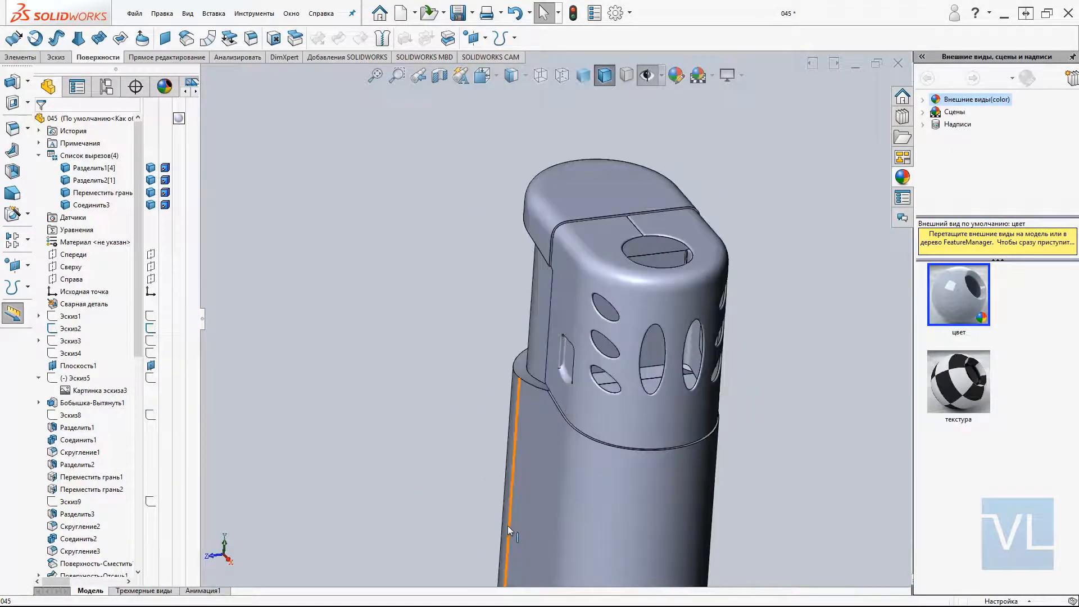
middle_drag(541, 239, 686, 332)
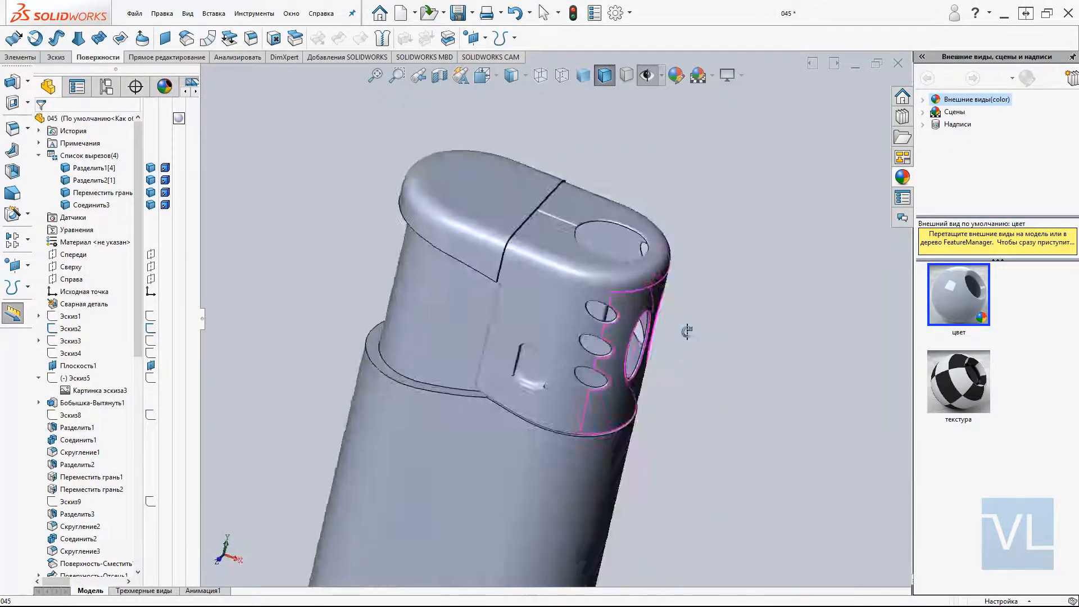
key(ctrl+5)
scroll(169, 381, down, 2)
key(ctrl+1)
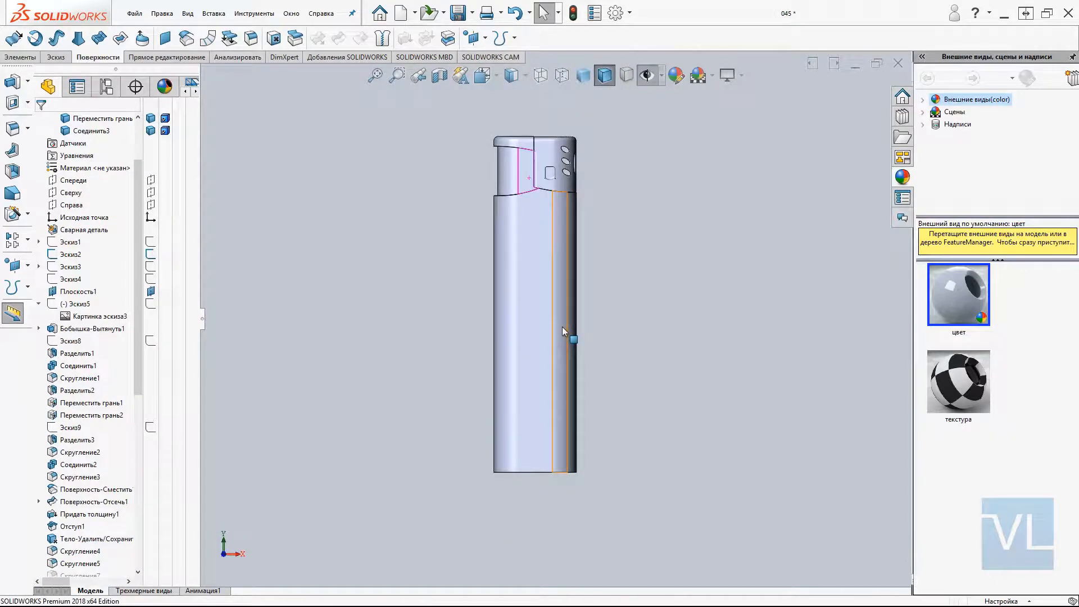
ctrl+middle_drag(561, 213, 559, 229)
scroll(572, 153, down, 2)
ctrl+middle_drag(541, 442, 565, 197)
scroll(565, 196, up, 1)
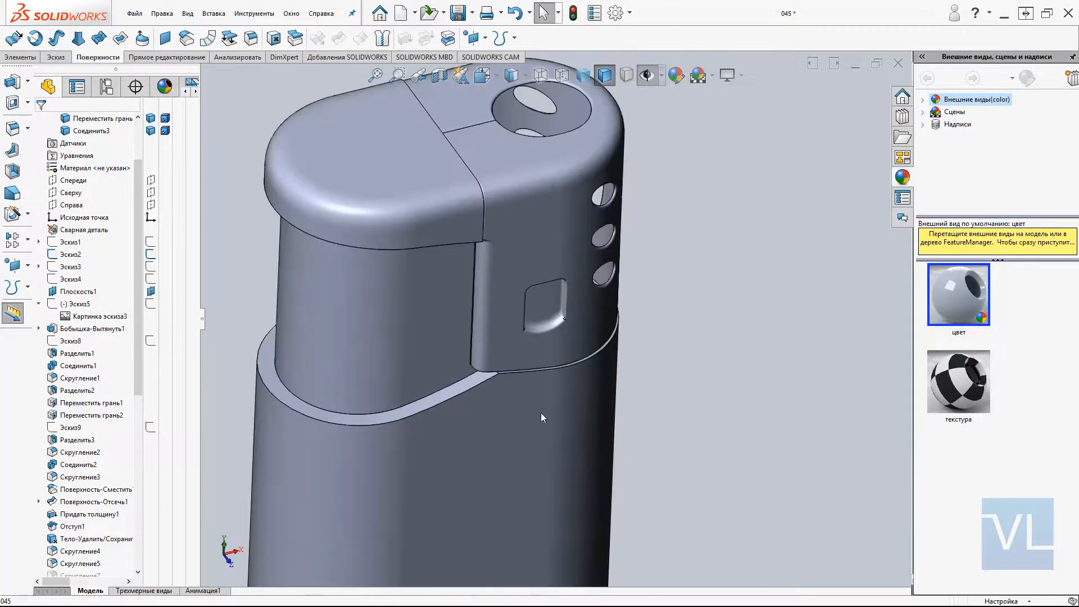
- Offset the two underside faces of the isolated body by 0.40 mm with Move Face
click(512, 377)
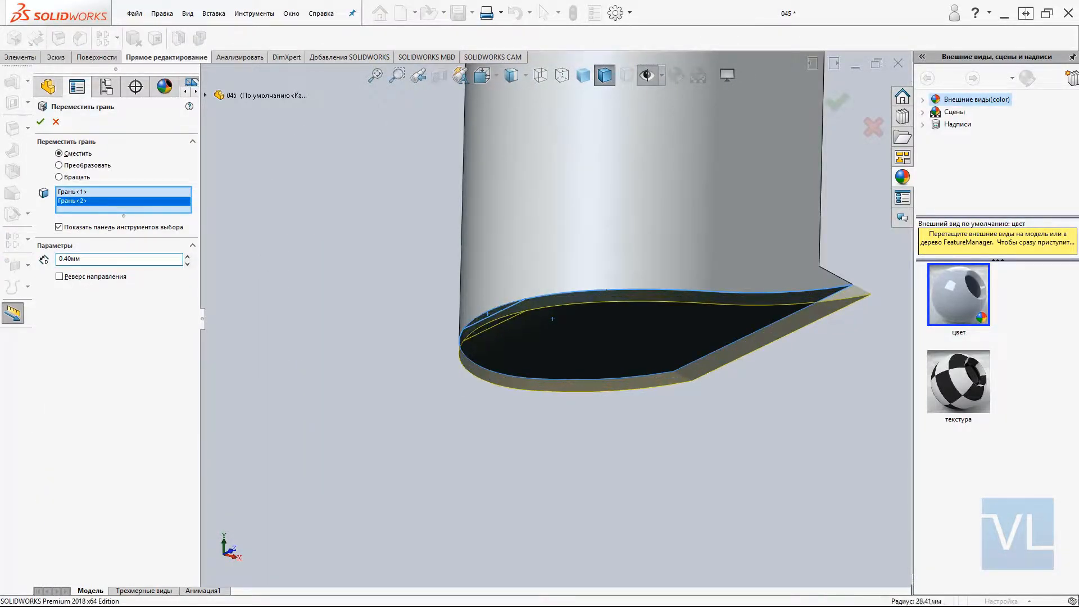
click(644, 369)
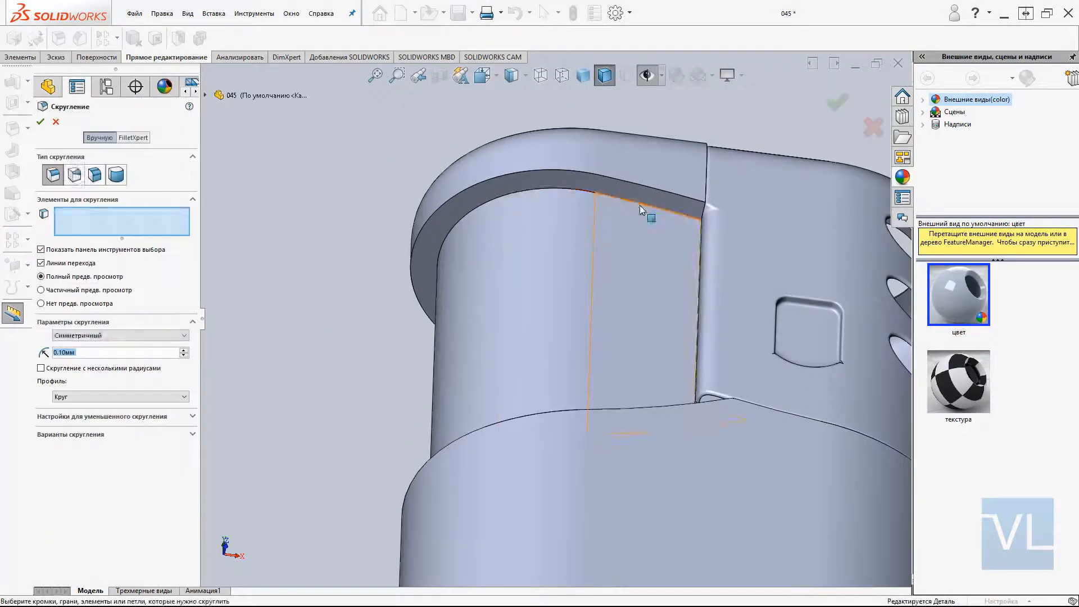
- Fillet the fine edges around the neck with a 0.10 mm radius and circular profile
click(656, 191)
middle_drag(655, 191, 633, 328)
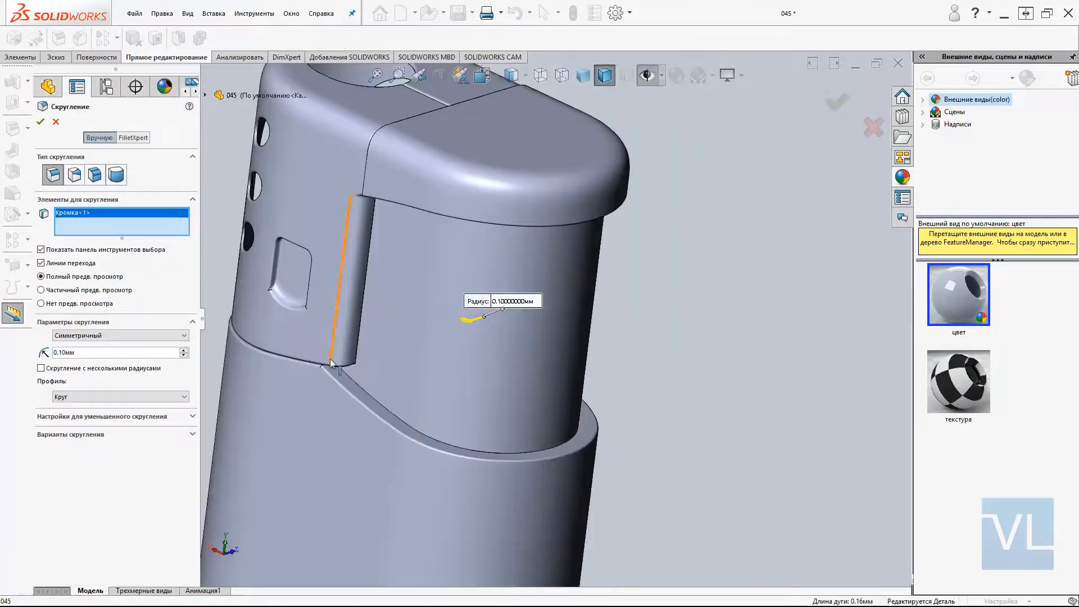
scroll(330, 359, down, 7)
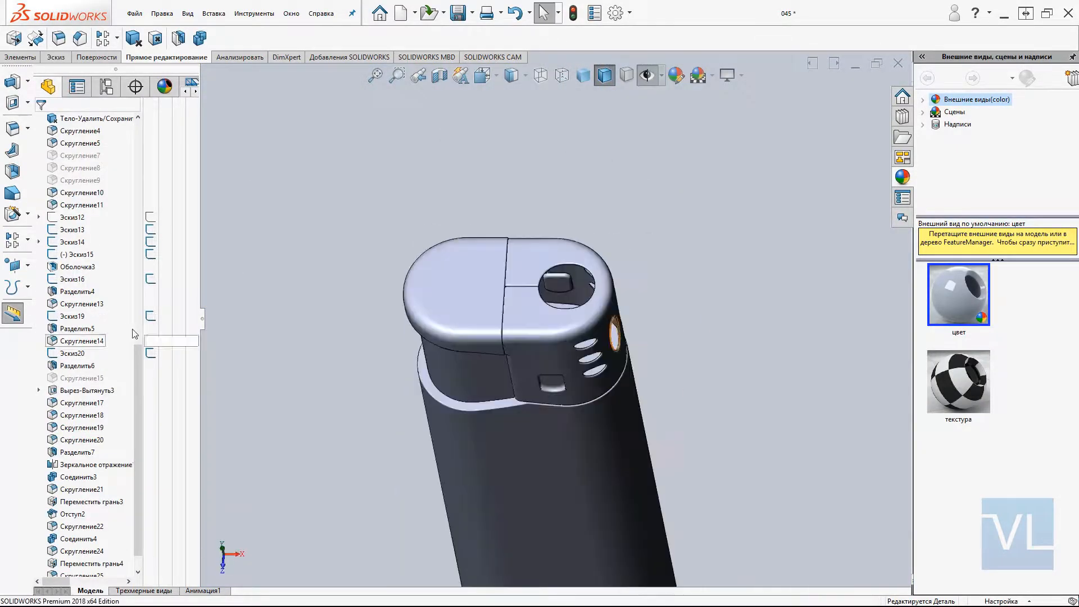
- Show the reference photo of the hood's vented front behind the model in wireframe display
click(73, 353)
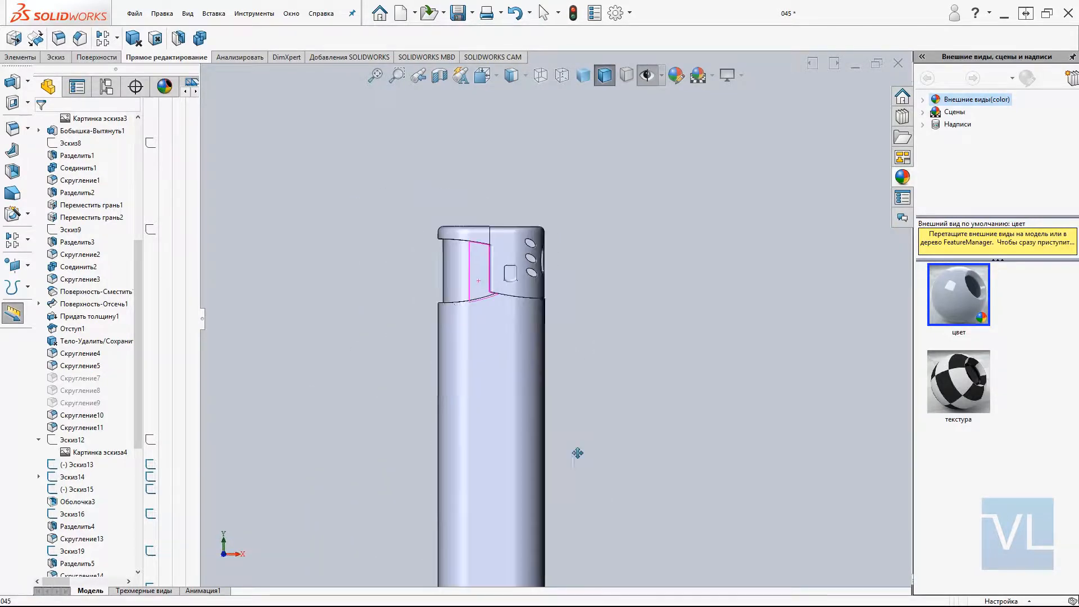
scroll(515, 253, down, 3)
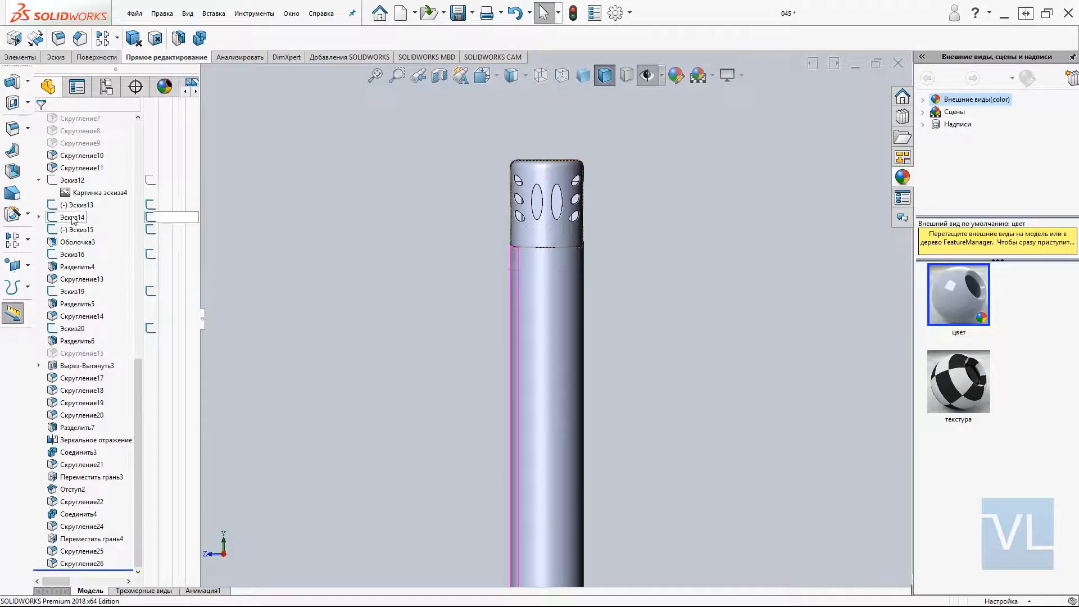
double_click(72, 219)
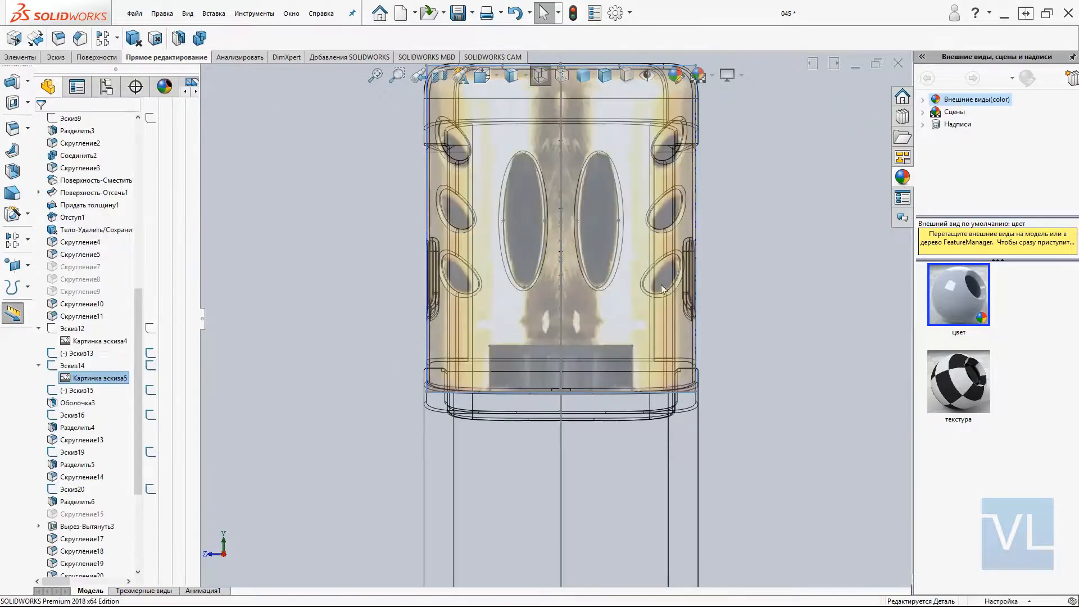
- In the vent sketch, draw a horizontal rectangle about 1.51 by 0.47 mm beside the centreline, above the grey base rectangle
scroll(484, 344, down, 5)
click(394, 285)
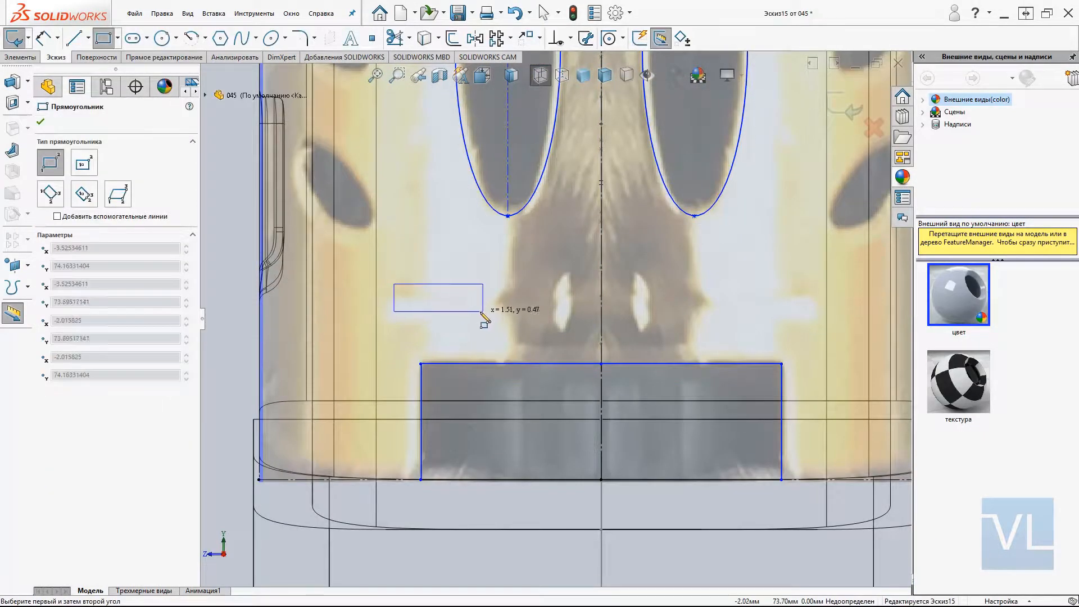
click(481, 310)
- Draw an upright rectangle about 0.40 by 1.91 mm on the opposite side of the centreline
ctrl+middle_drag(761, 294, 545, 260)
click(544, 247)
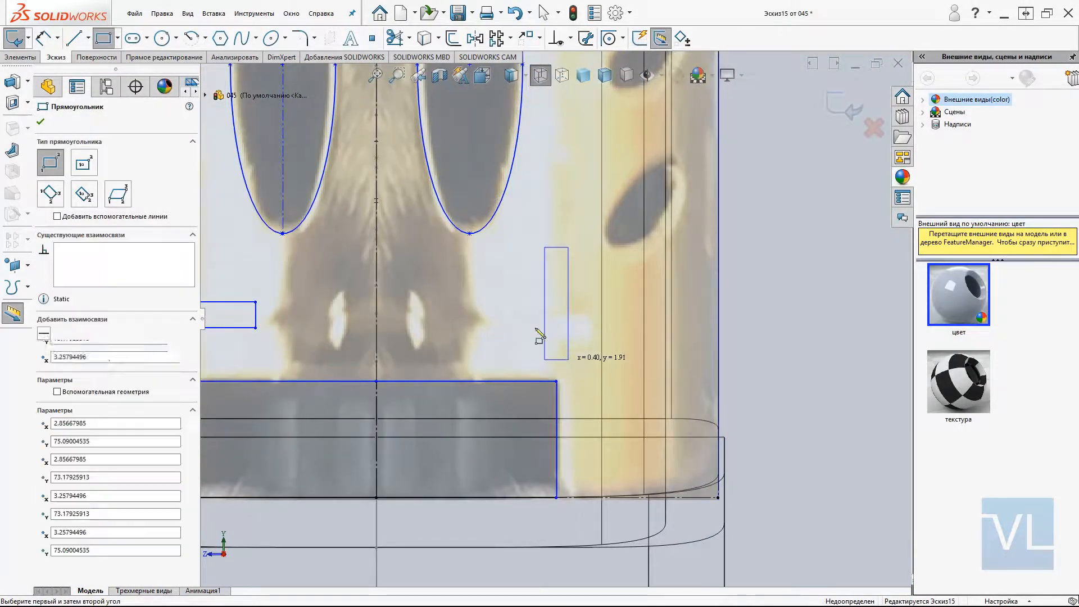
click(568, 359)
- Mirror the small horizontal rectangle across the sketch's centreline and delete the upright rectangle
key(Escape)
click(475, 39)
click(568, 326)
key(Delete)
- Draw a horizontal construction line through the mirrored rectangle, joining the midpoints of its short sides
right_drag(563, 326, 500, 323)
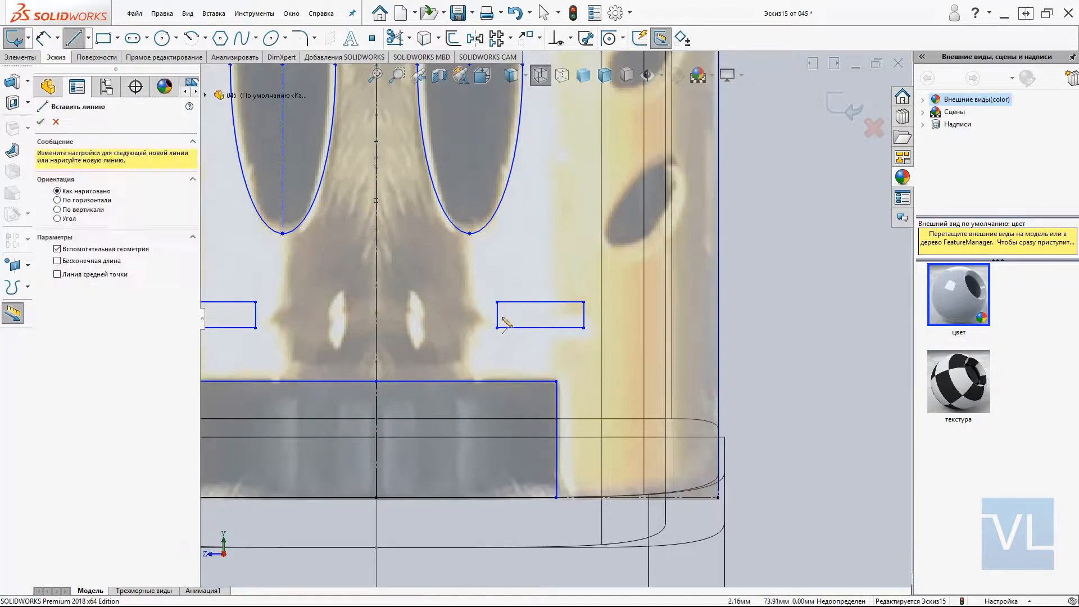
click(496, 315)
click(583, 316)
key(Escape)
- Fully define the vent sketch with automatically calculated relations and dimensions
scroll(555, 317, up, 5)
right_drag(557, 460, 506, 459)
click(116, 181)
click(22, 126)
- Draw an upright centre rectangle from the midpoint of the construction line, crossing the mirrored horizontal rectangle
scroll(567, 316, down, 6)
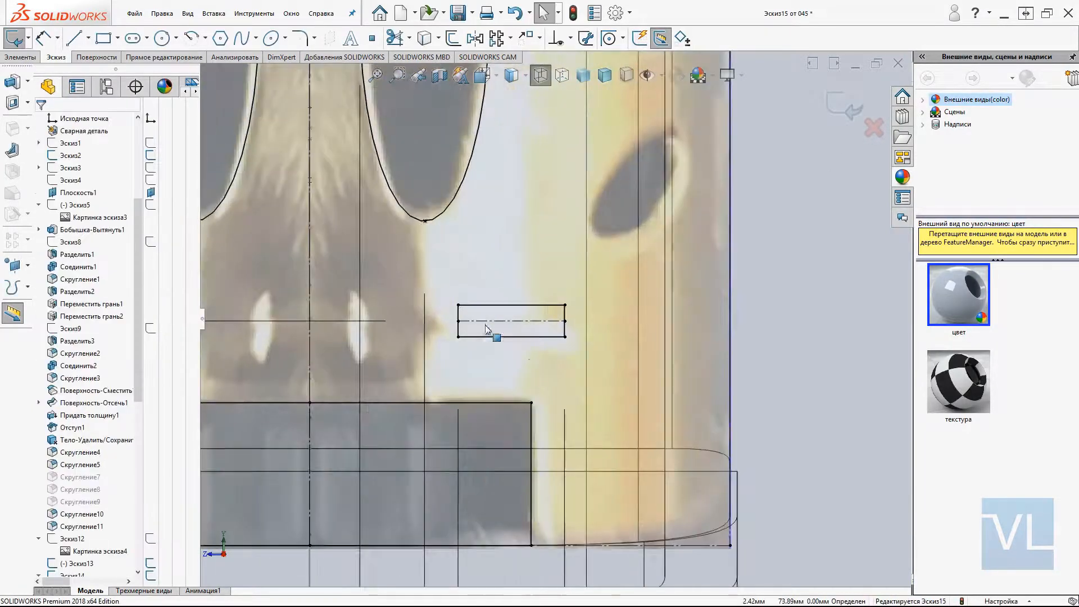
key(l)
scroll(698, 329, up, 3)
scroll(689, 312, down, 6)
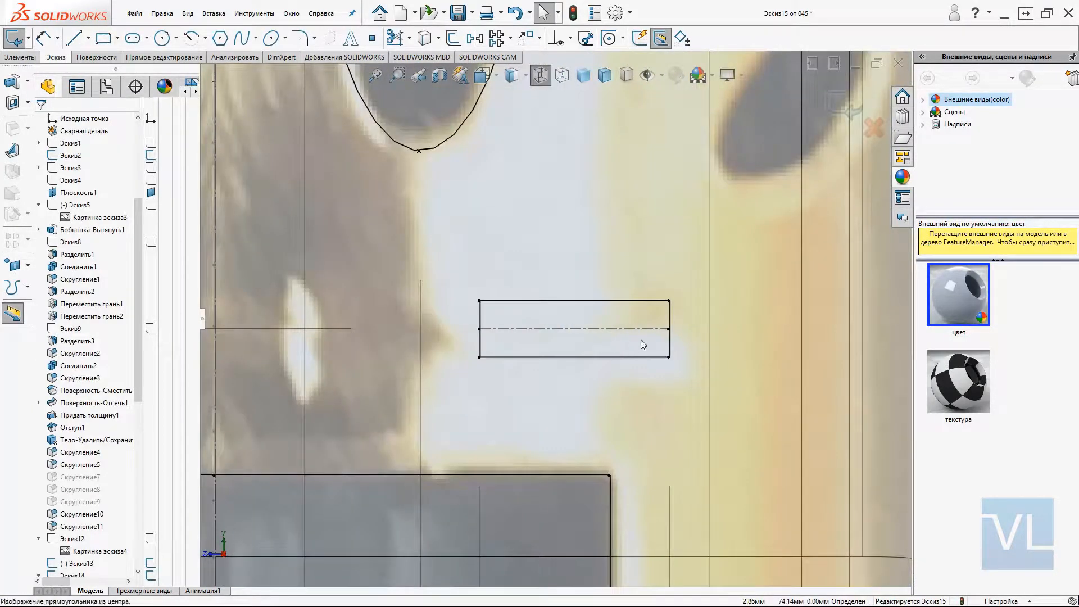
click(574, 329)
click(605, 413)
key(Escape)
- Make the upright rectangle's short and long sides equal to those of the horizontal one, and exit the sketch
click(568, 357)
ctrl+click(559, 412)
click(559, 414)
ctrl+click(480, 318)
key(e)
click(547, 281)
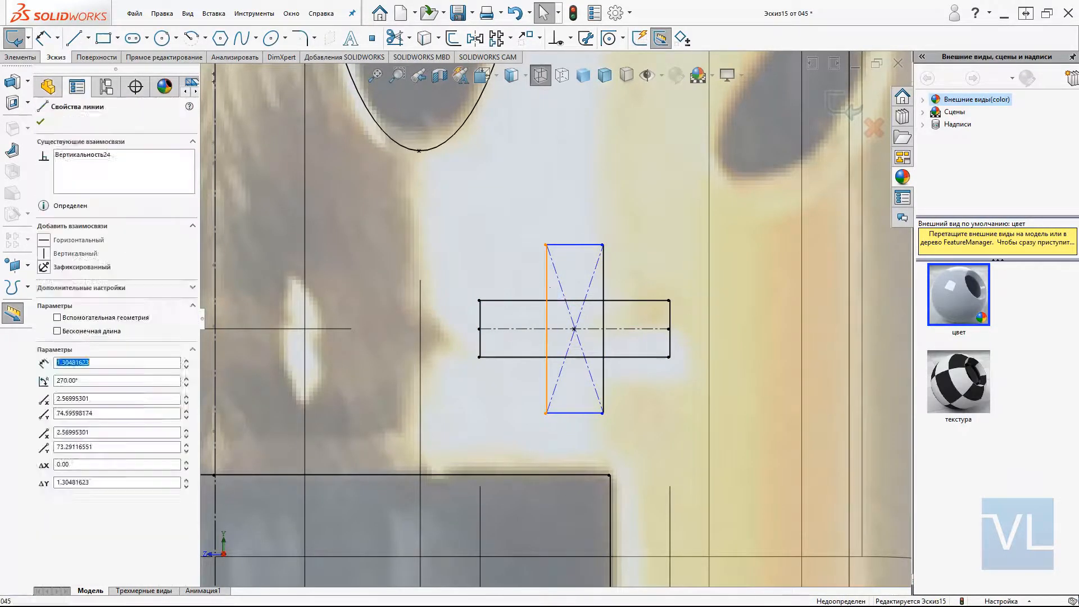
ctrl+click(522, 301)
key(e)
scroll(555, 317, up, 6)
ctrl+middle_drag(675, 236, 556, 233)
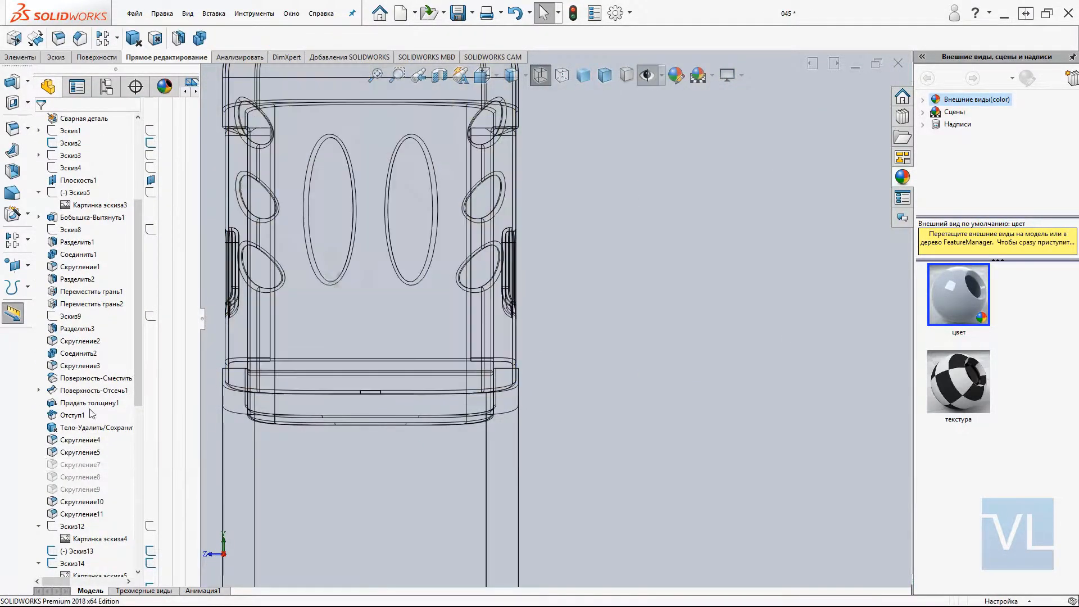
- Reopen the fillet with the warning at the hood's lower seam for editing and accept it, with the model shaded
click(604, 75)
middle_drag(562, 314, 433, 354)
click(487, 283)
click(511, 269)
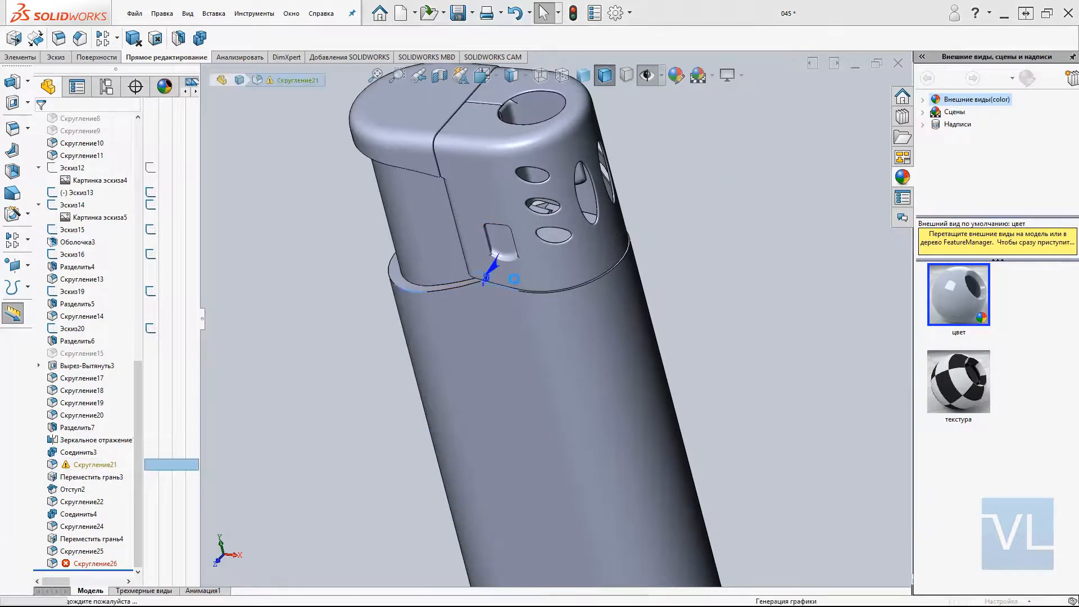
click(838, 101)
middle_drag(730, 225, 618, 241)
- Sketch a rectangle for a notch at the middle of the hood's lower edge on the Справа plane
key(ctrl+4)
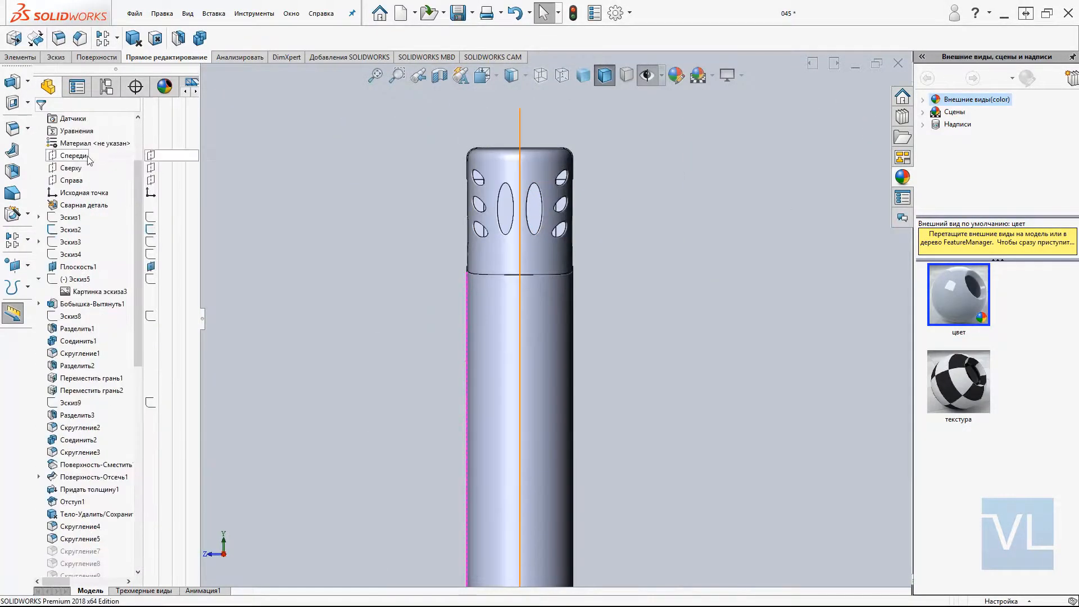
click(74, 180)
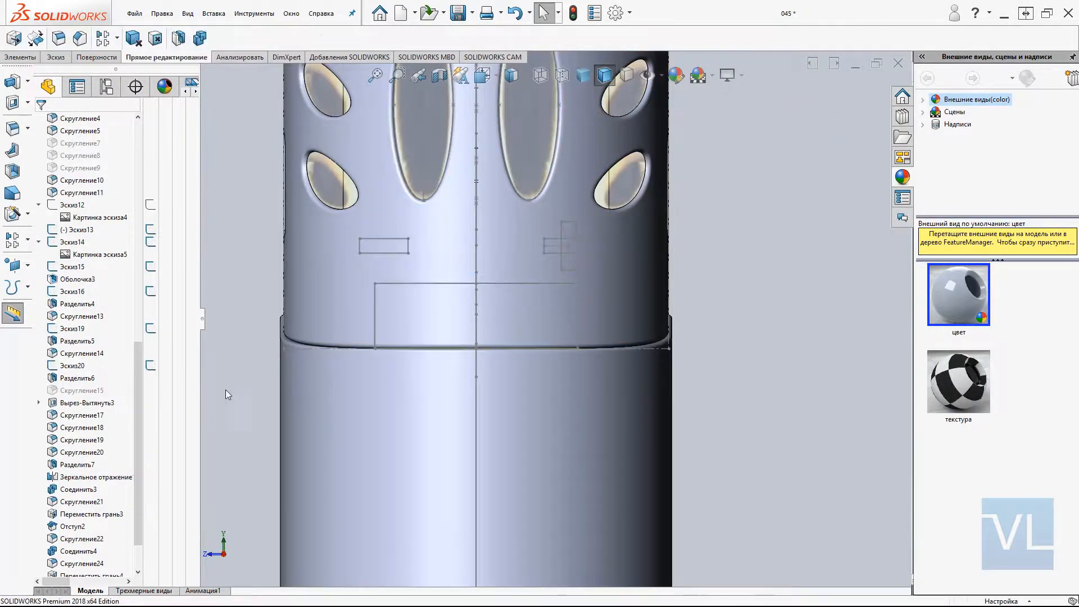
middle_drag(505, 270, 530, 259)
- Split the hood with the notch sketch, remove the cut-out piece, and isolate the hood body
click(178, 38)
click(116, 245)
click(450, 337)
right_click(450, 337)
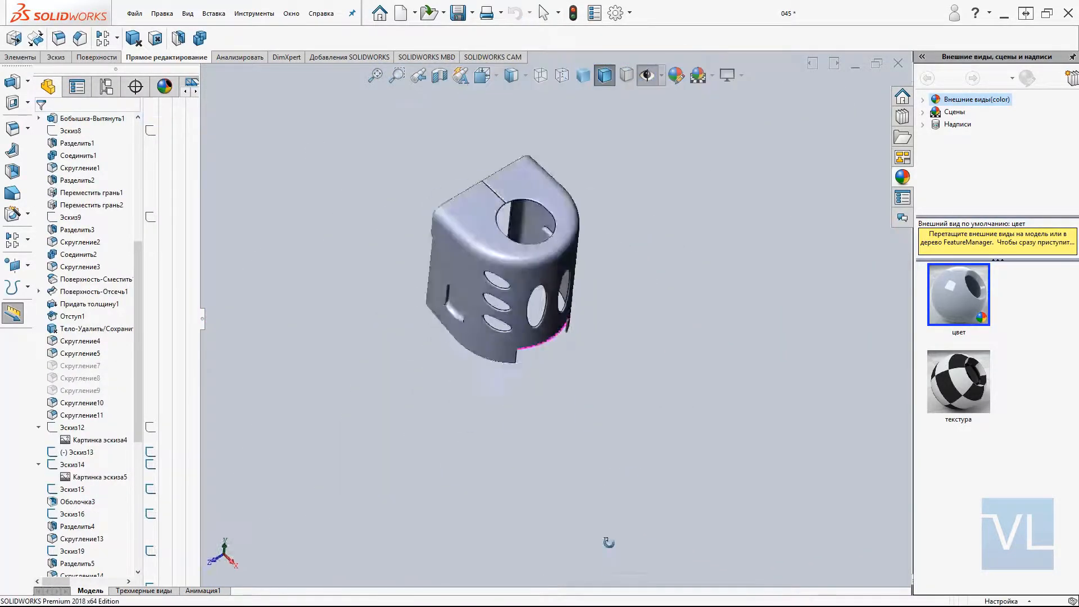
- Round the upper inner corners of the hood's new notch with a 0.15 mm fillet
middle_drag(607, 537, 410, 439)
scroll(368, 255, up, 5)
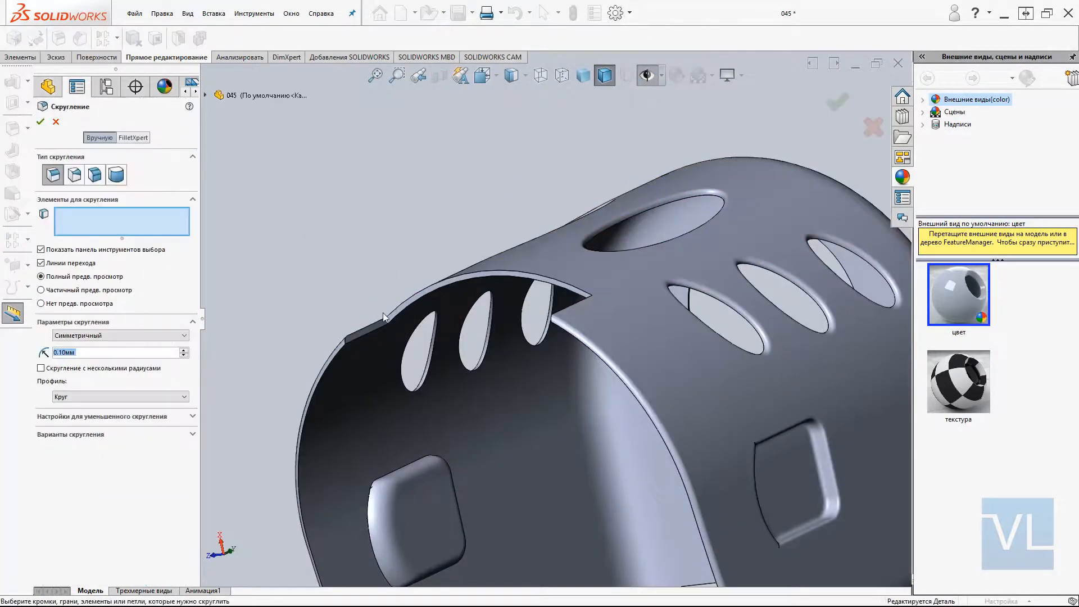
click(489, 314)
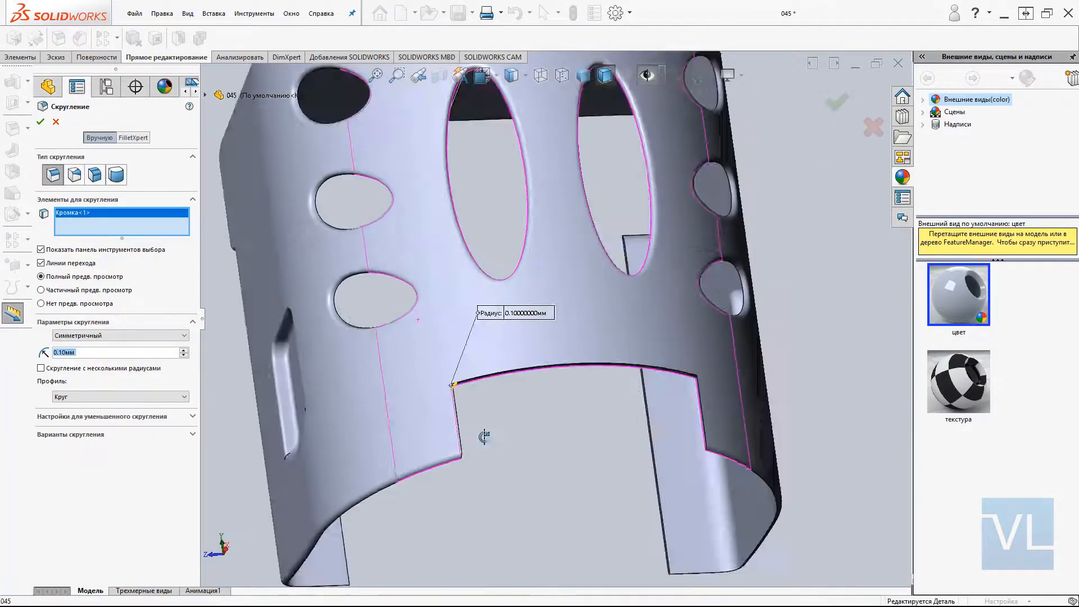
scroll(678, 340, up, 5)
text(0.15)
key(Return)
scroll(698, 350, down, 5)
middle_drag(698, 351, 562, 412)
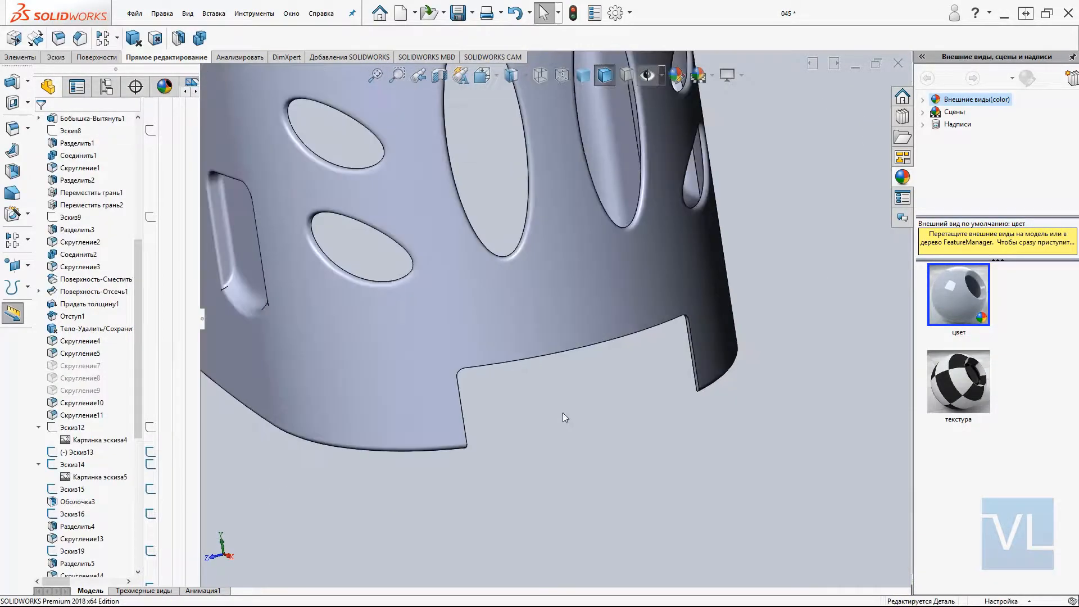
- Fillet the notch's outer edge chain with a 0.15 mm radius and a continuous-curvature profile
key(Return)
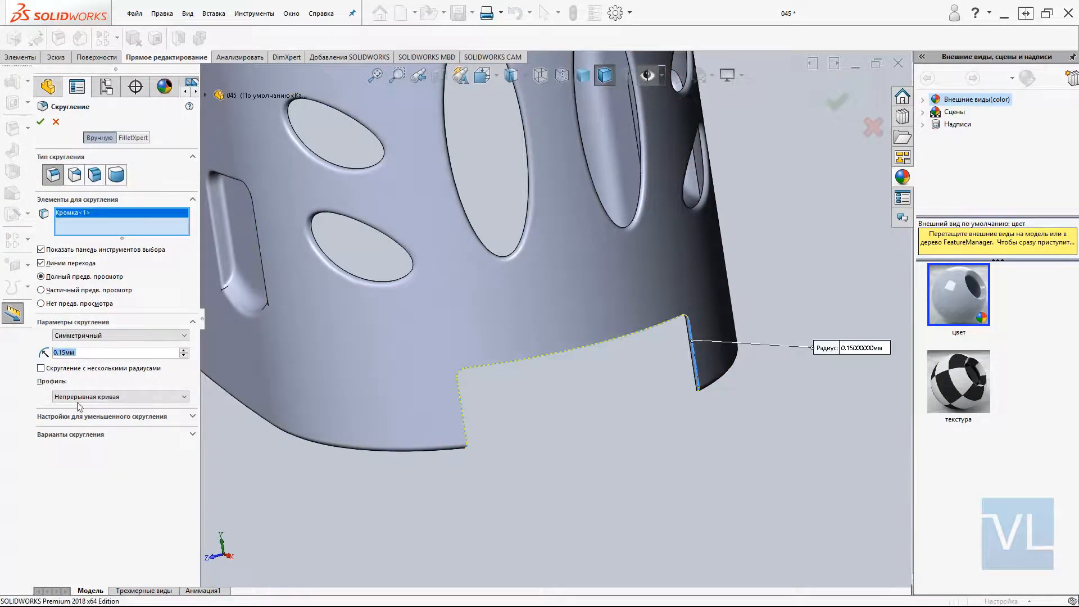
key(Return)
middle_drag(634, 338, 501, 332)
scroll(501, 332, down, 3)
key(Return)
key(Escape)
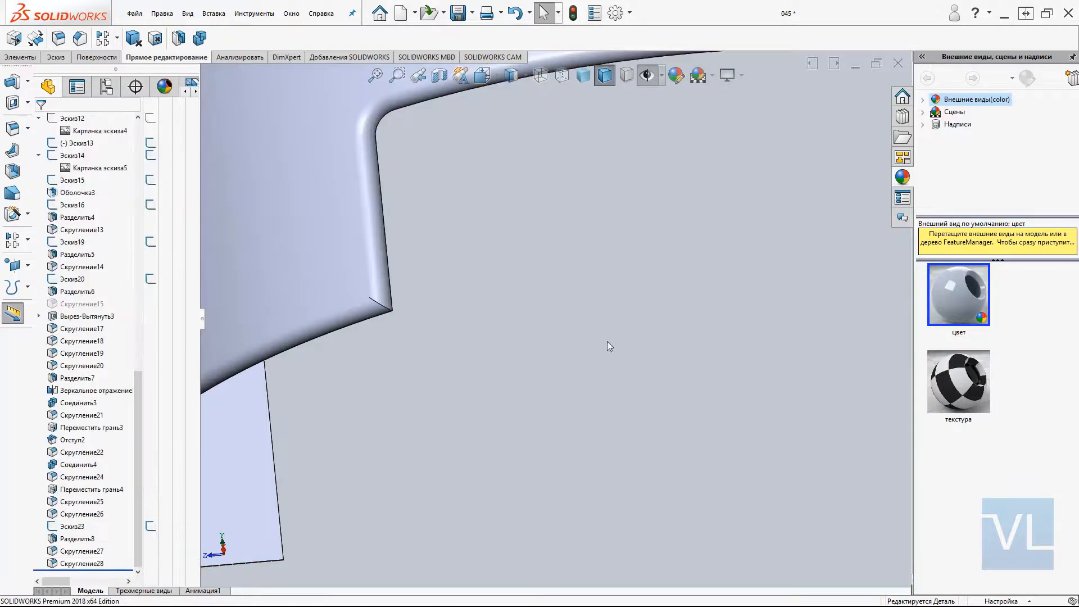
- Delete the fillets along the hood's lower edge and along the notch's edges
click(345, 314)
key(Delete)
click(376, 264)
key(Delete)
scroll(770, 347, up, 5)
middle_drag(770, 347, 647, 337)
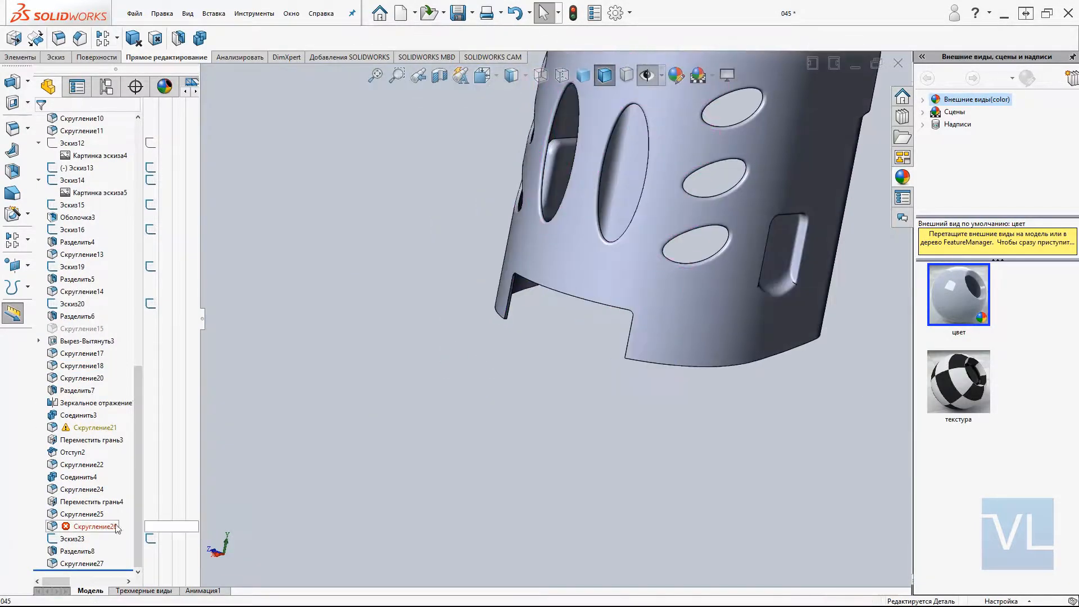
click(115, 527)
middle_drag(337, 404, 562, 337)
key(Escape)
click(85, 428)
middle_drag(394, 393, 788, 341)
- Round the two corners where the notch meets the hood's lower edge with a symmetric 0.20 mm circular fillet
scroll(461, 427, down, 5)
click(450, 375)
key(Return)
scroll(315, 388, up, 4)
middle_drag(506, 338, 648, 312)
scroll(649, 312, down, 2)
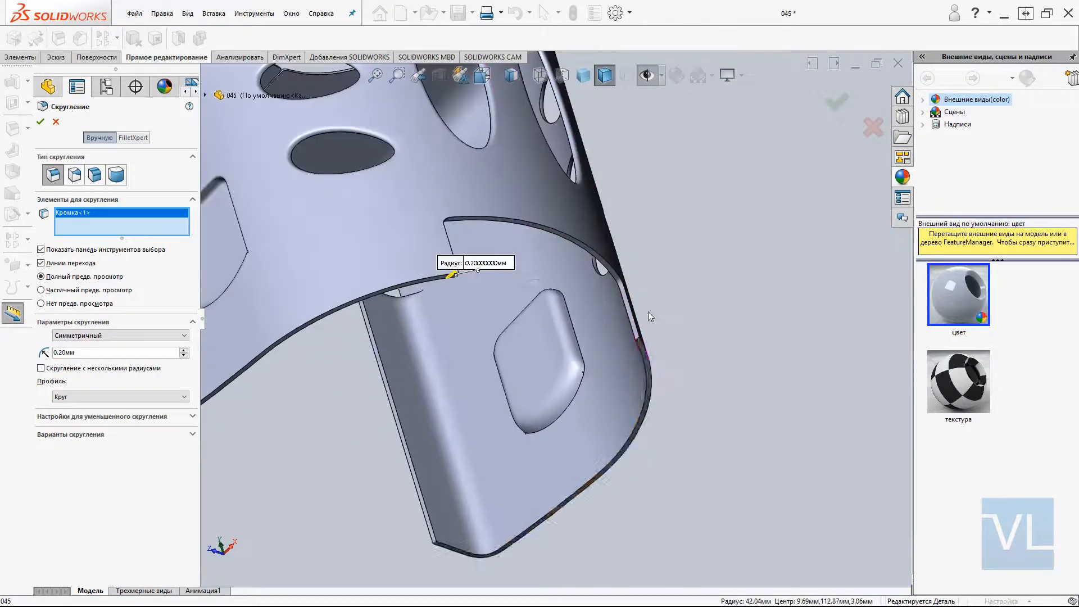
scroll(640, 337, down, 5)
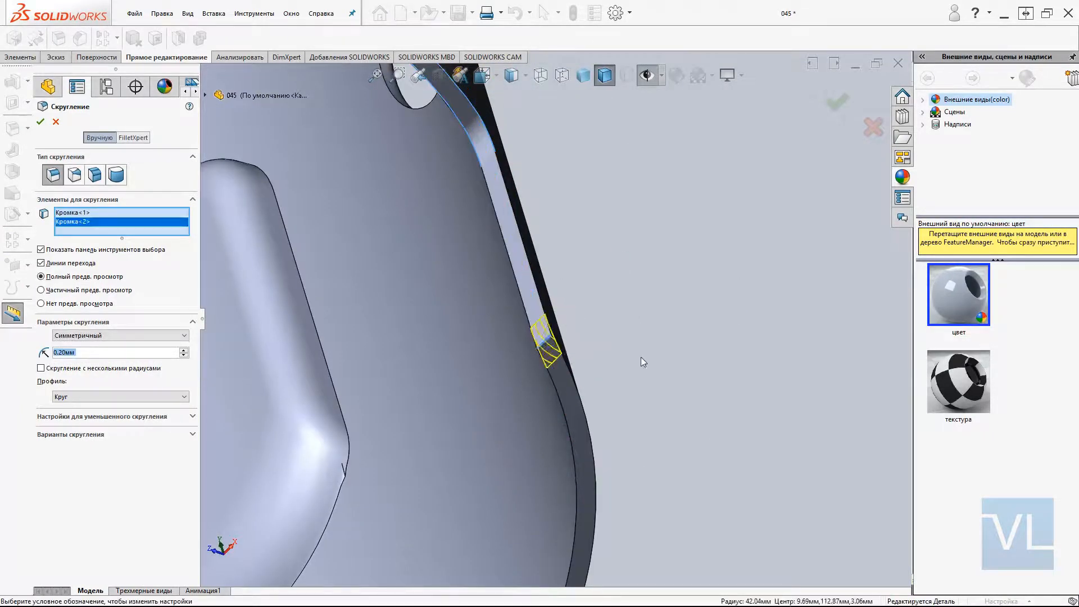
click(837, 102)
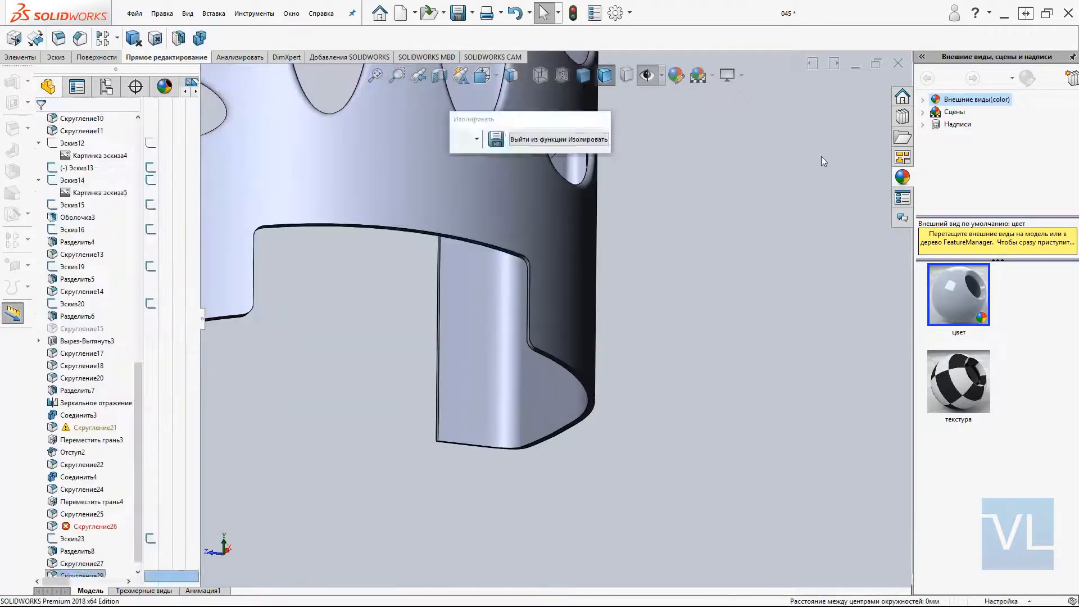
- Fillet the continuous outer edge of the notch and the hood's lower rim with a 0.15 mm circular profile
key(Return)
text(0)
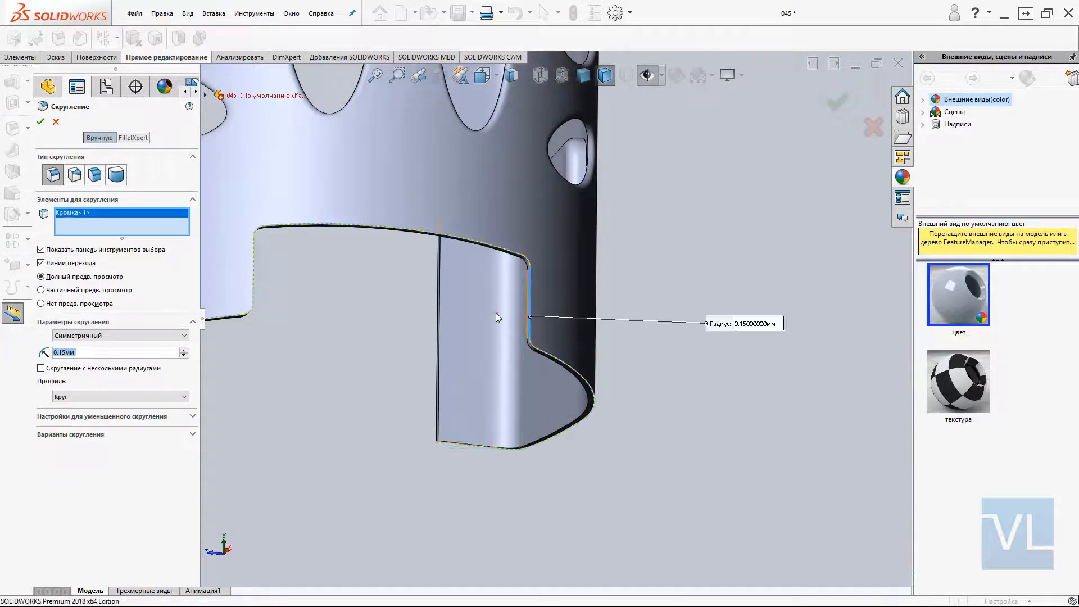
right_click(494, 313)
middle_drag(562, 113, 588, 494)
scroll(588, 494, up, 4)
- Show the whole lighter shaded and open the failed fillet Скругление26 for editing
key(ctrl+1)
click(540, 75)
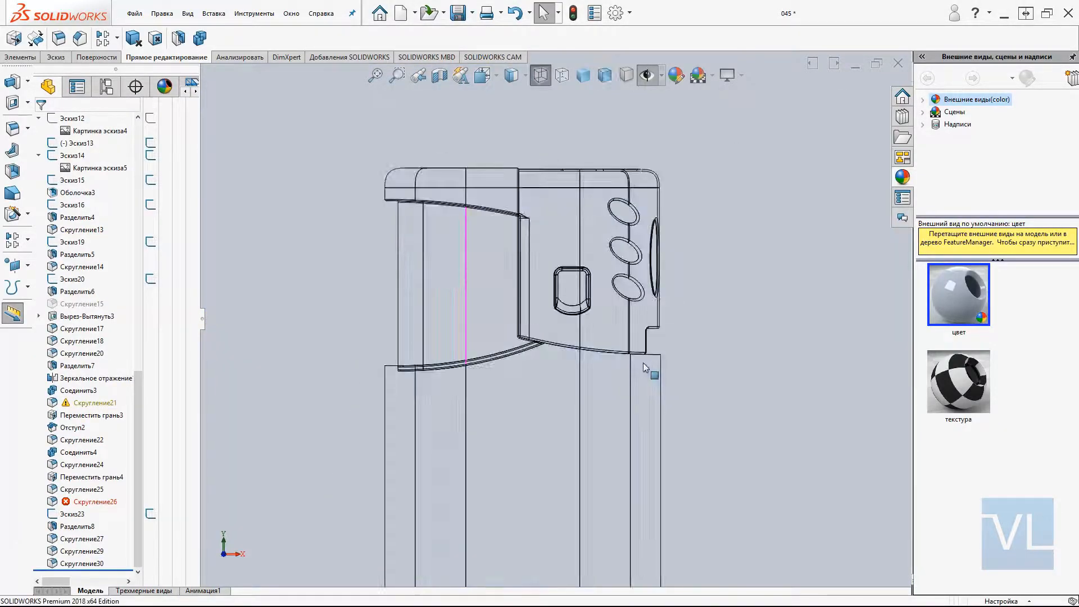
ctrl+middle_drag(643, 363, 573, 378)
click(604, 75)
click(98, 504)
middle_drag(427, 315, 472, 361)
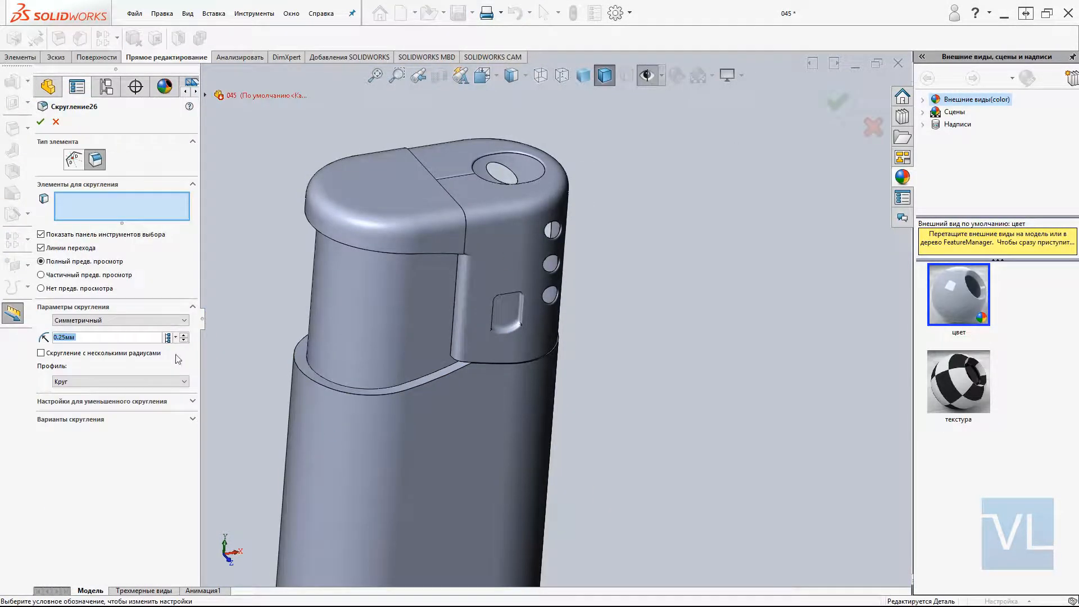
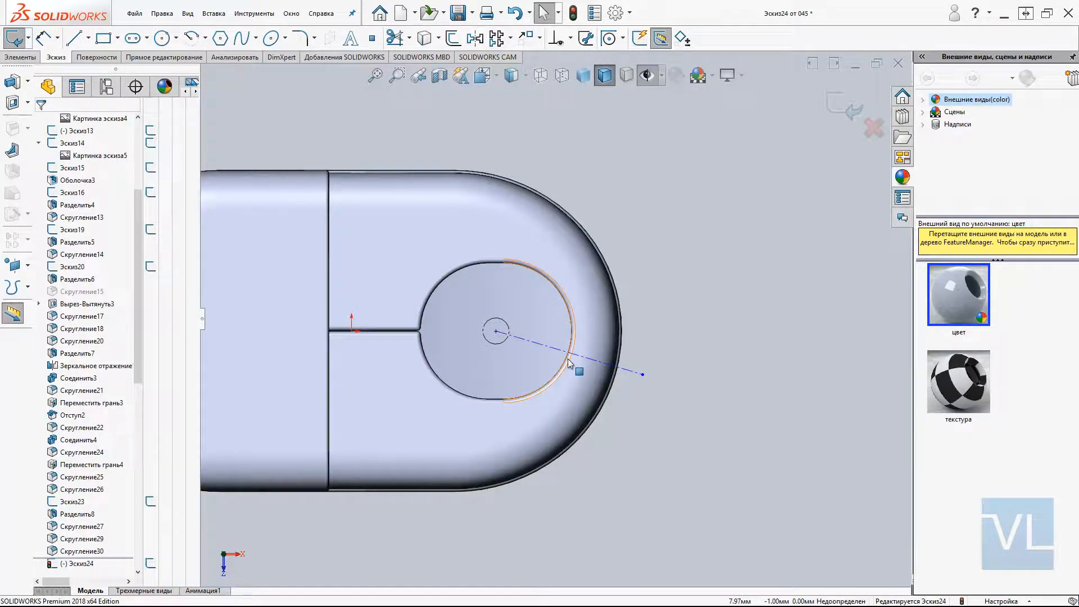
- Offset the slanted construction line to both sides and close the outer end with a perpendicular line about 1.6 mm long
key(Escape)
key(o)
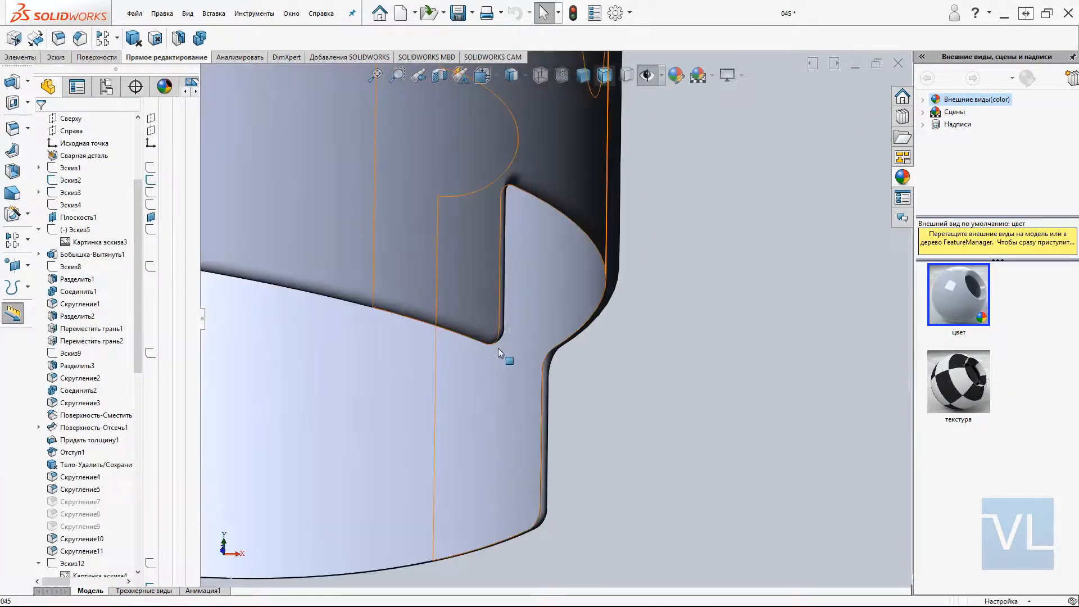
middle_drag(483, 343, 536, 344)
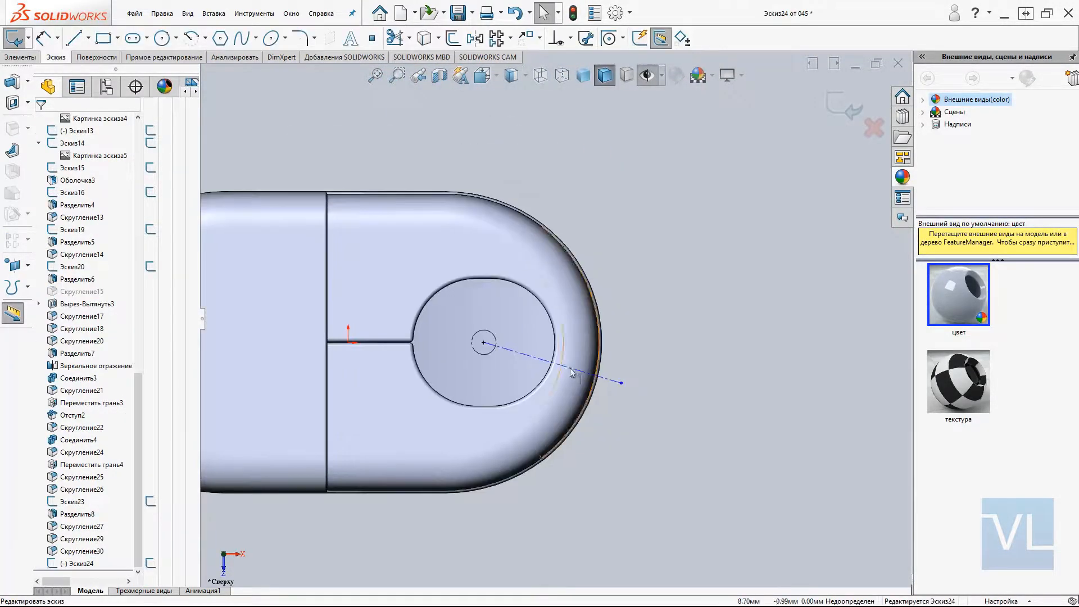
click(621, 383)
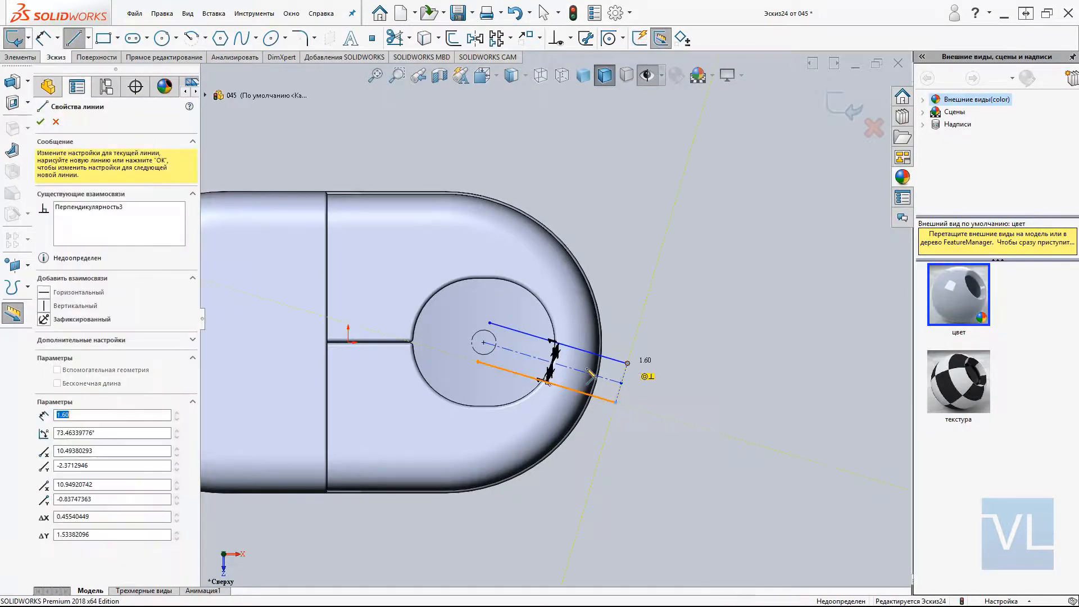
- Draw a circle of about 1.8 mm radius around the centreline's inner end and trim it open between the arm lines
key(c)
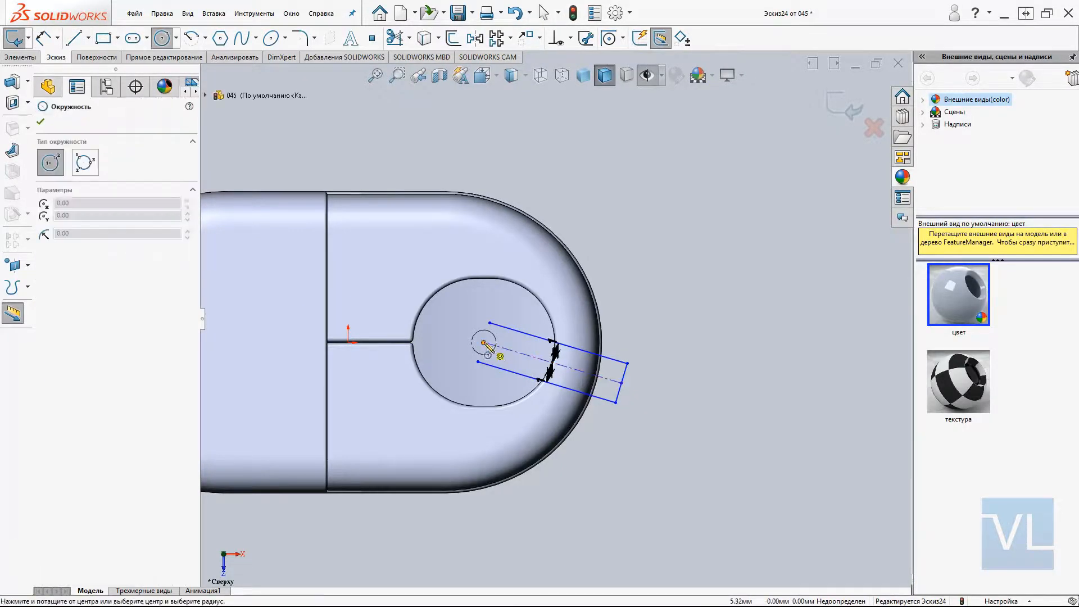
scroll(491, 375, down, 4)
key(Escape)
mouse_move(484, 342)
mouse_down()
mouse_move(492, 374)
mouse_move(542, 306)
mouse_move(554, 312)
mouse_up()
key(t)
key(Escape)
drag(513, 369, 527, 388)
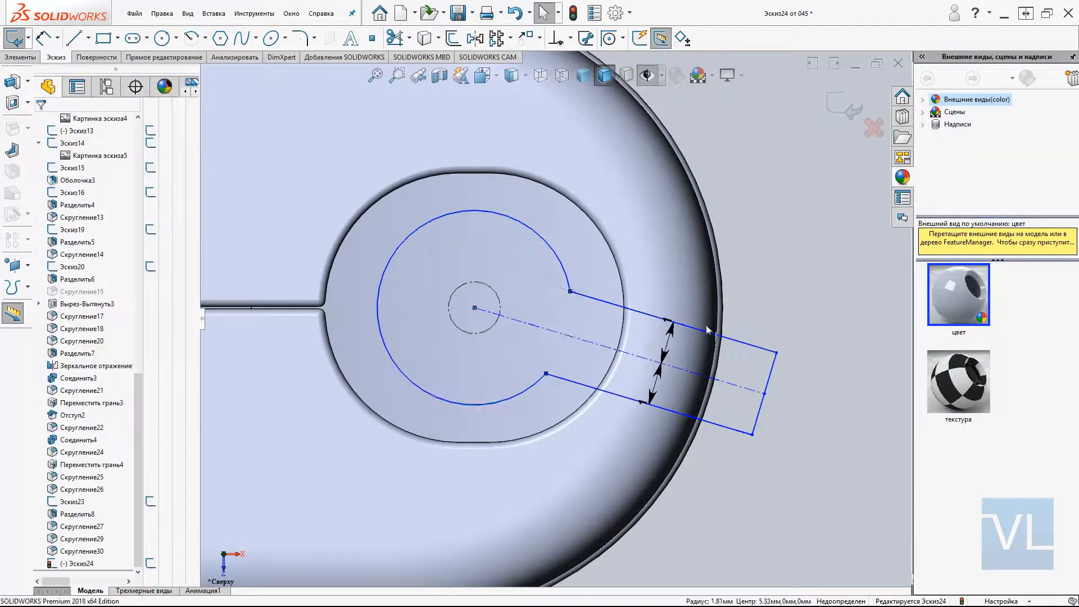
scroll(779, 360, down, 5)
key(f)
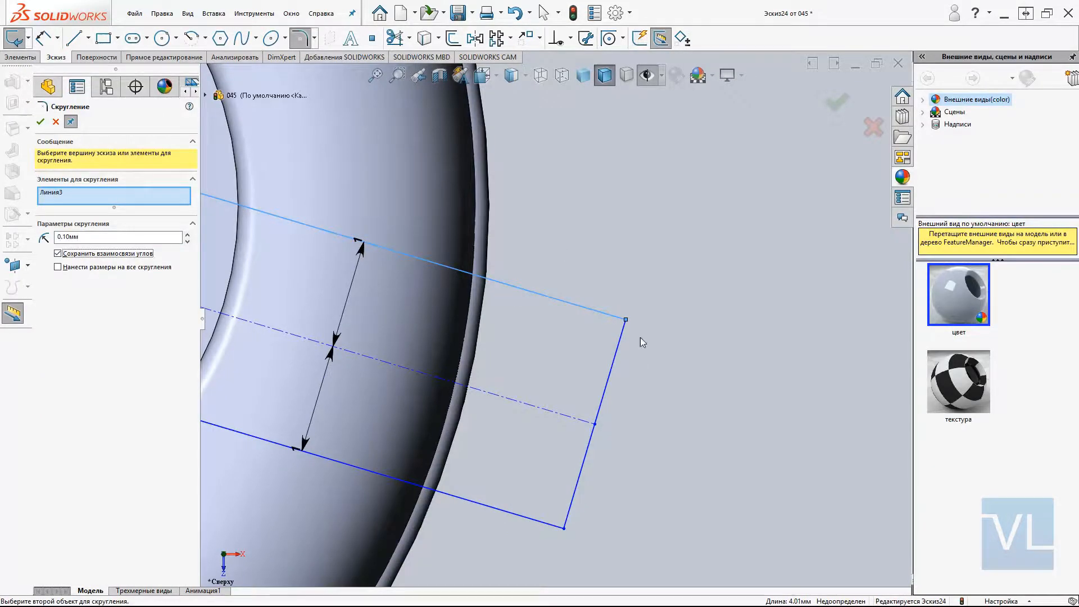
key(Escape)
key(Escape)
- Draw a circle at the midpoint of the arm's outer end and trim it to a semicircular notch
mouse_move(595, 424)
mouse_down()
mouse_move(562, 383)
mouse_move(608, 454)
mouse_move(573, 438)
mouse_up()
key(t)
scroll(548, 348, up, 5)
- Dimension the distance from the circle's centre to the arm's outer end as 6 mm and the large arc's radius as 2 mm
key(d)
click(318, 300)
click(572, 347)
click(606, 180)
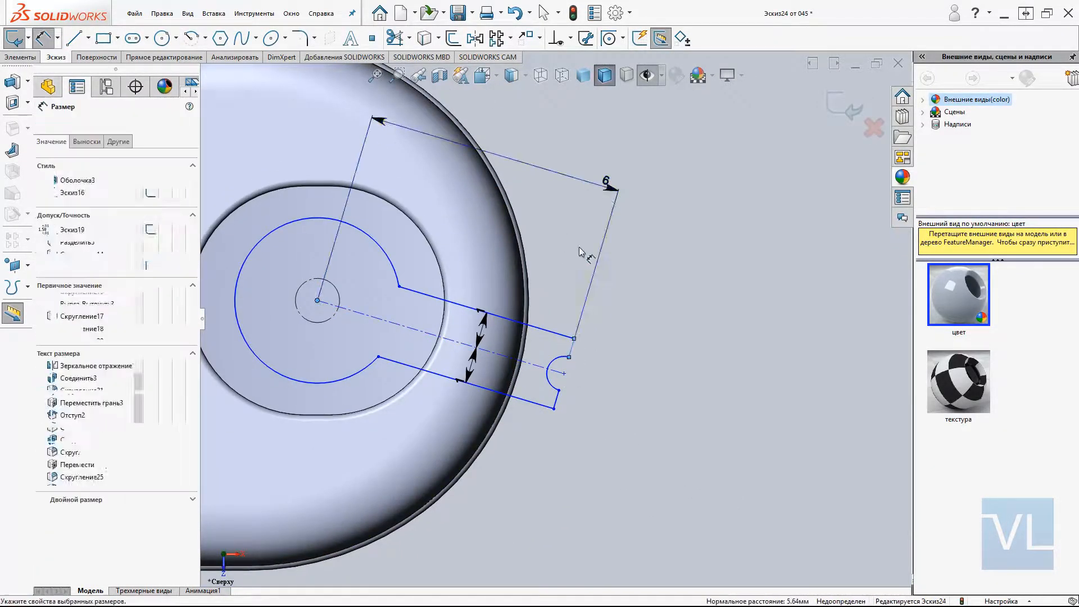
click(337, 220)
click(328, 135)
key(Escape)
- Dimension the short end segment between the arm's corner and the semicircular notch, and exit the sketch
click(574, 338)
key(Escape)
scroll(588, 361, down, 4)
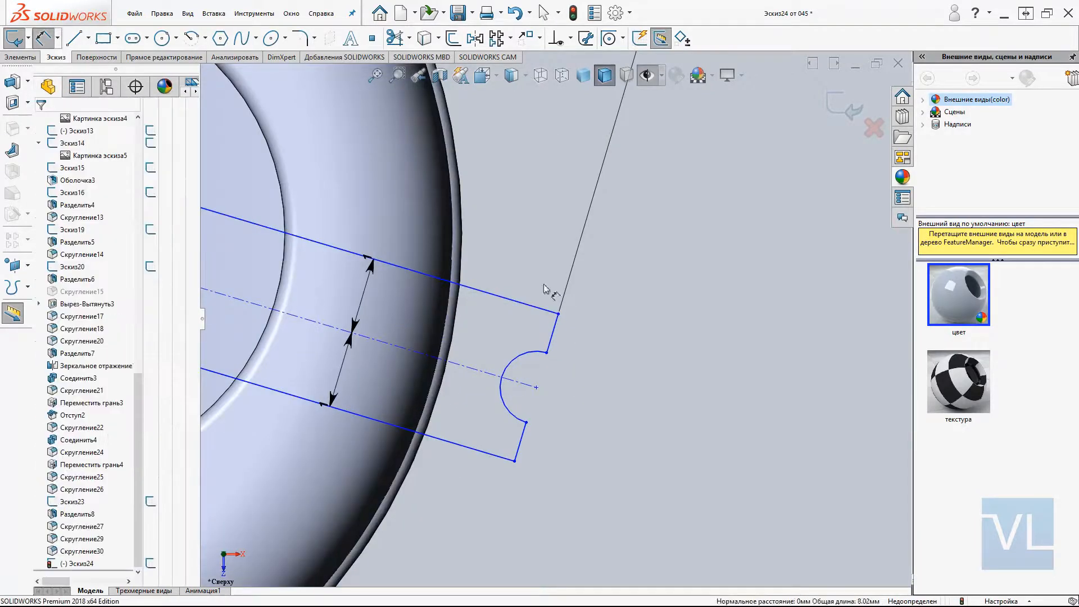
key(d)
click(549, 353)
click(559, 314)
click(627, 355)
key(Escape)
scroll(506, 377, up, 5)
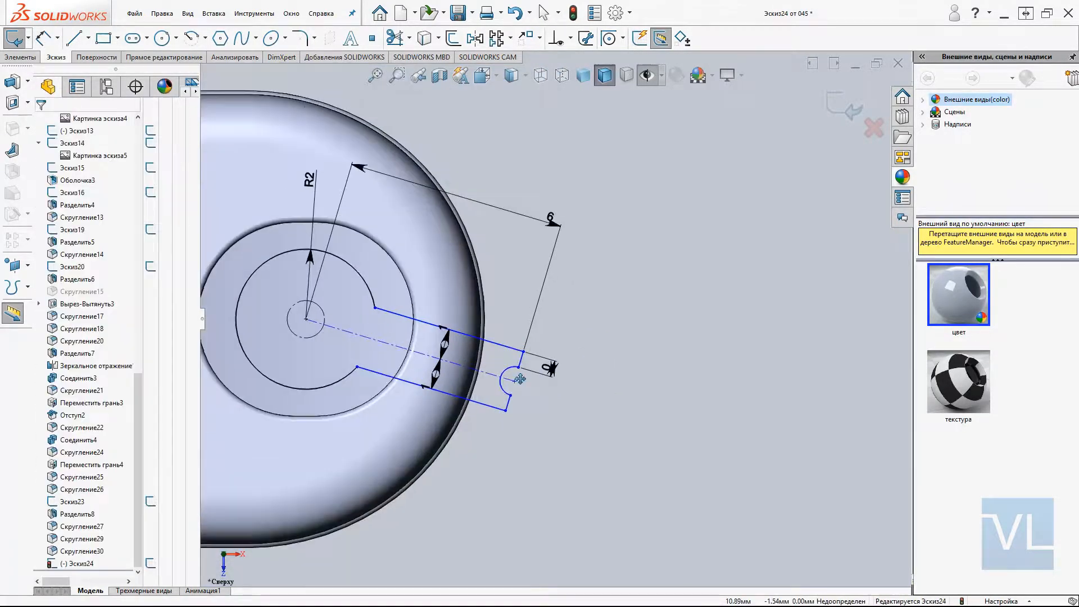
double_click(575, 343)
mouse_move(527, 352)
mouse_down()
mouse_move(541, 315)
mouse_move(531, 325)
mouse_up()
double_click(818, 174)
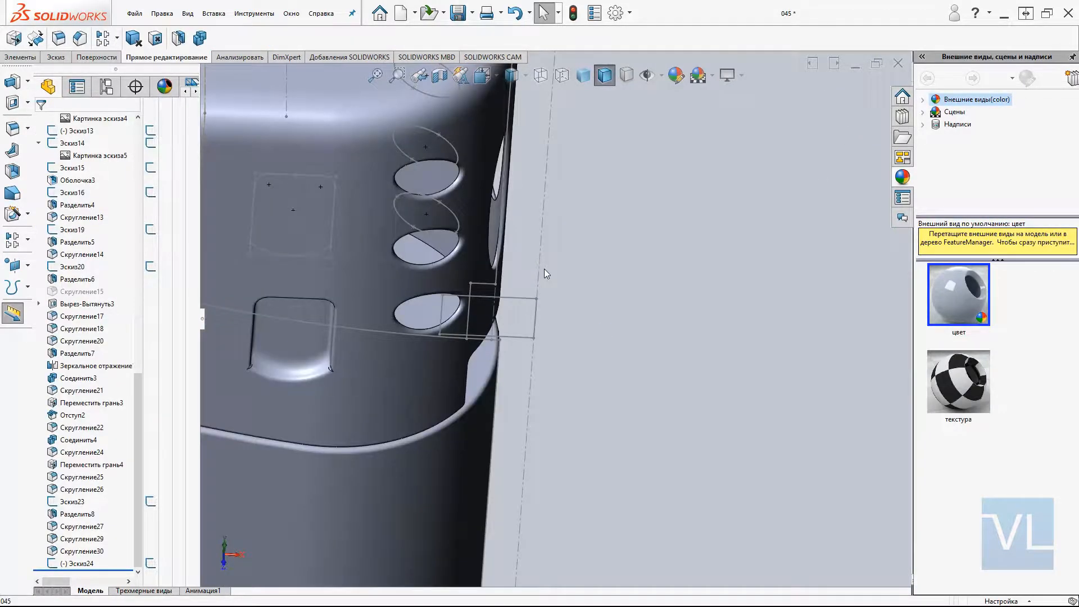
- Reassign the lever sketch to Плоскость3 for all configurations
scroll(544, 269, up, 5)
scroll(572, 371, down, 6)
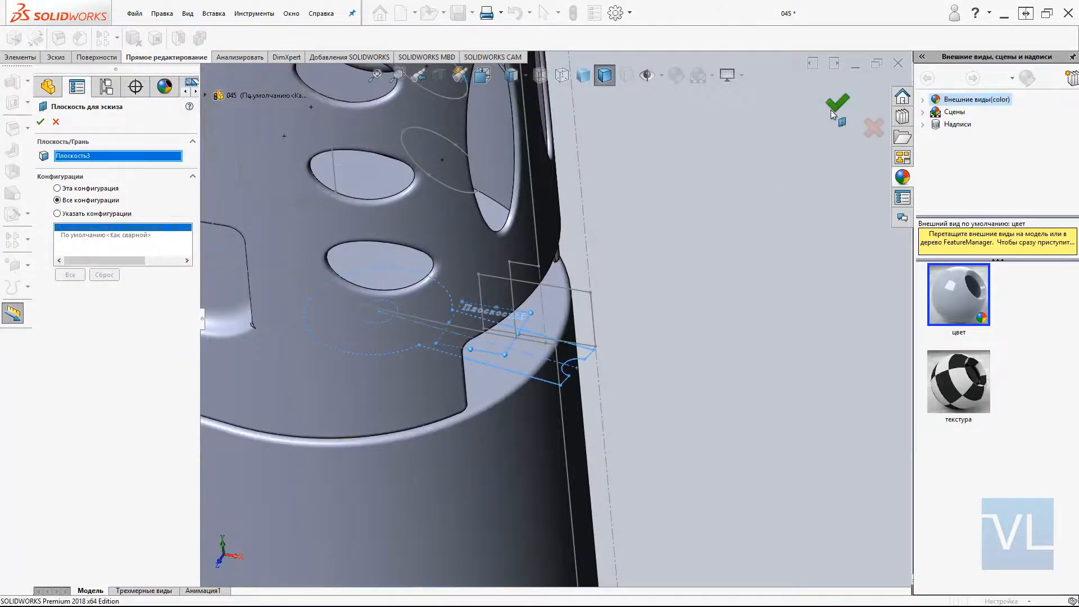
click(835, 110)
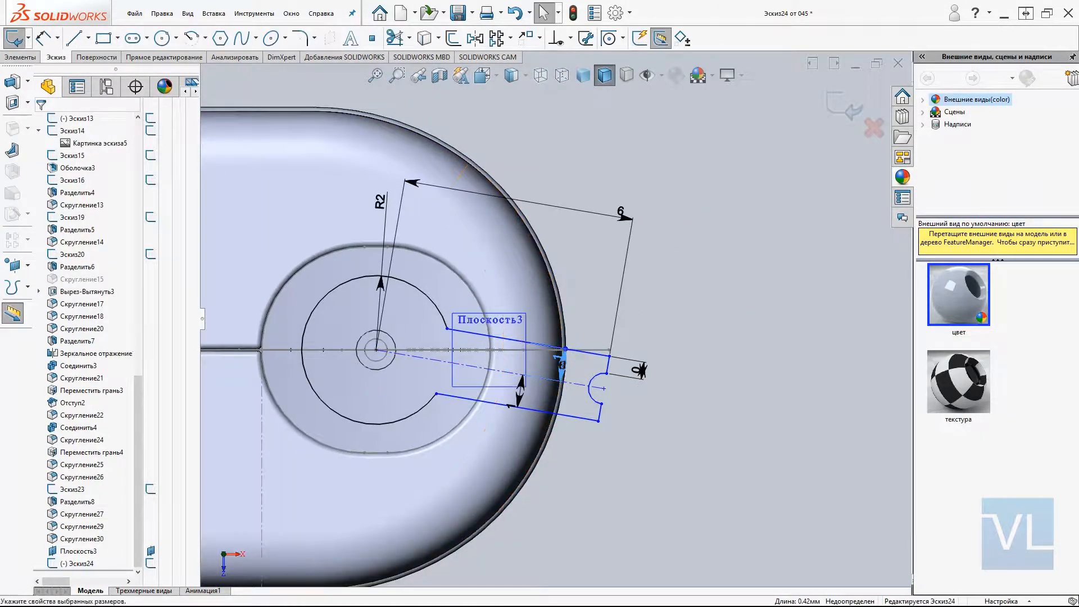
- Set the lever arm's half-width dimension from the centreline to 0.9 mm
double_click(561, 361)
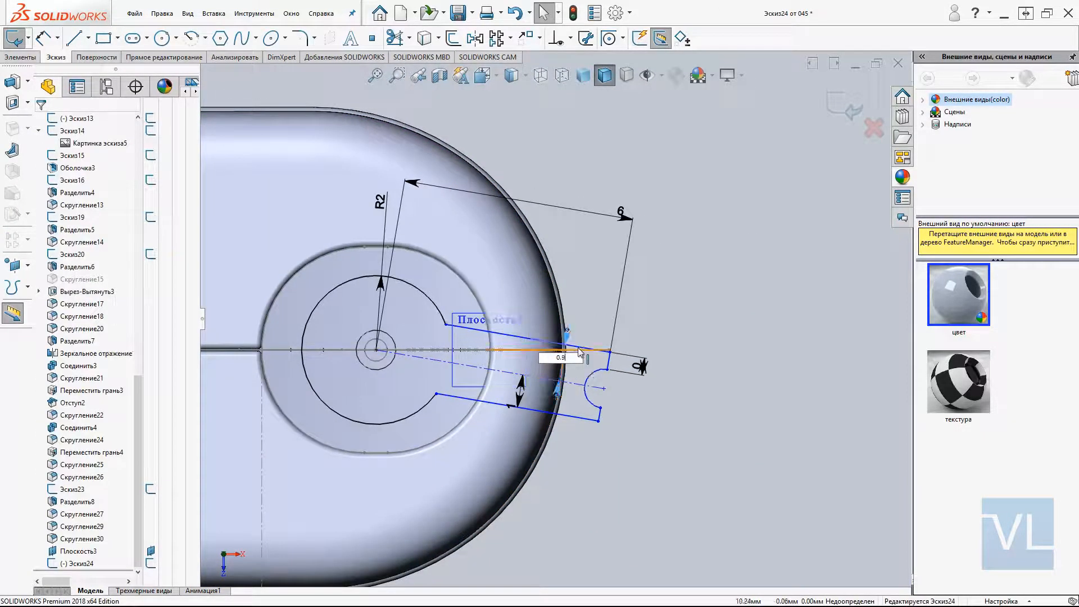
key(Return)
click(606, 386)
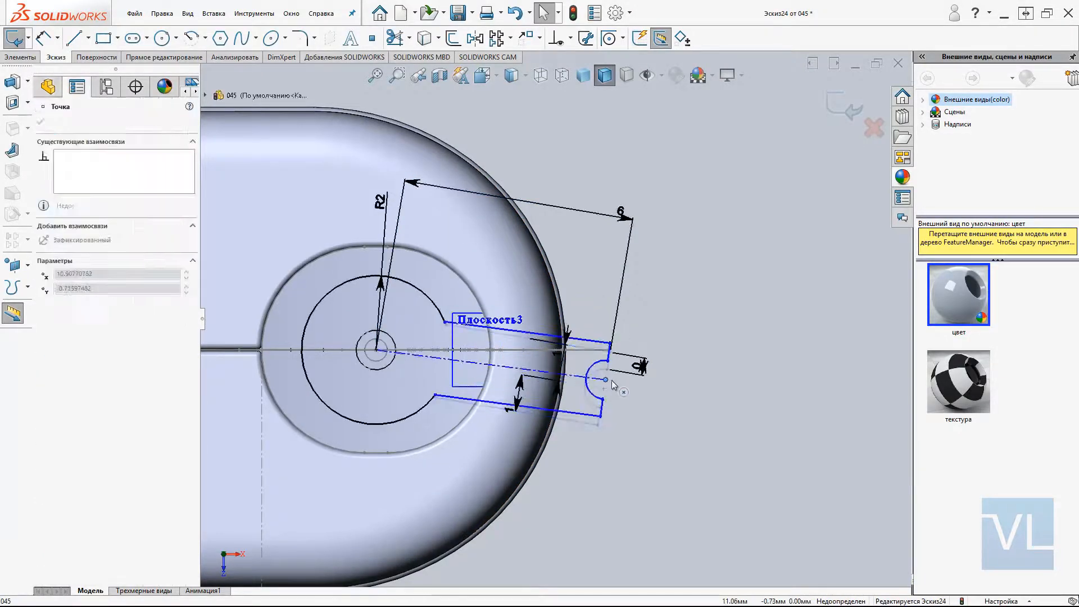
- Extrude the lever profile from its sketch plane up to vertex Точка29@Эскиз2, without merging the result
double_click(661, 375)
key(ctrl+7)
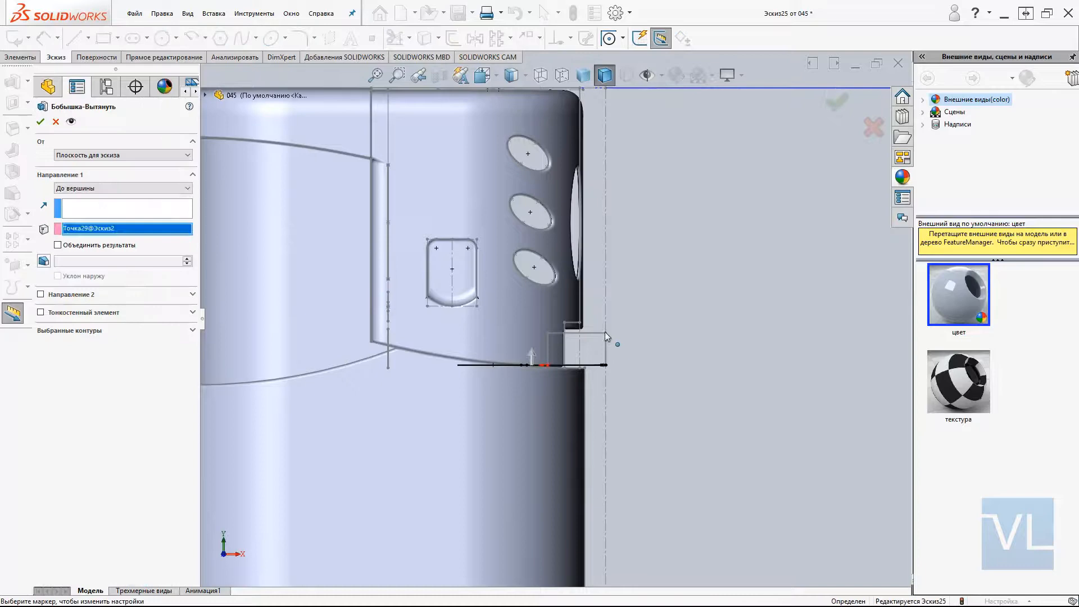
key(Return)
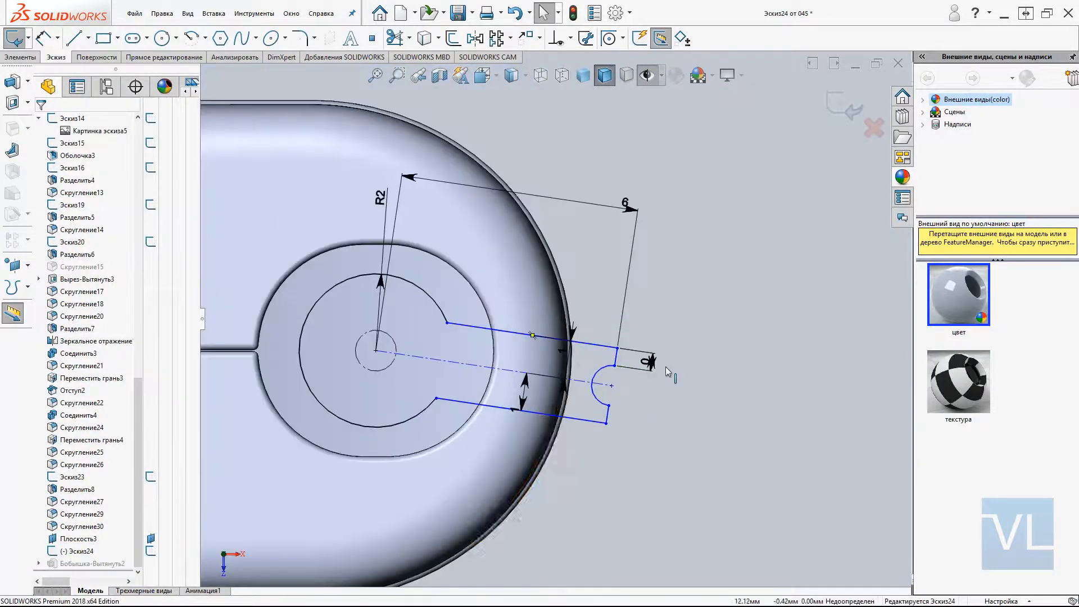
- Replace the lever arm's half-width dimension with an overall width of 2.2 mm between its two long sides
click(524, 392)
key(Delete)
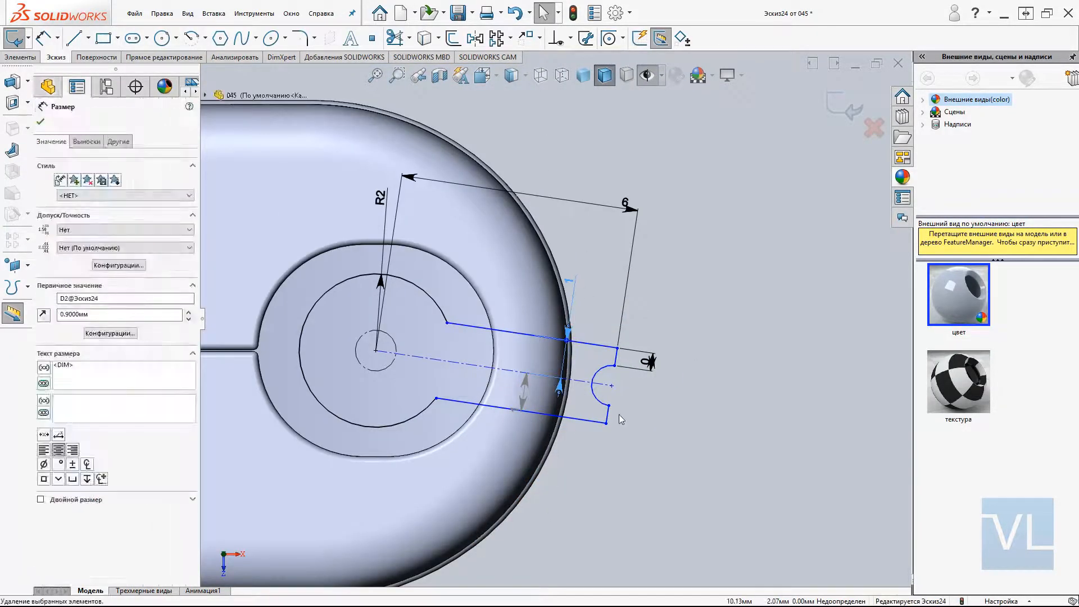
click(620, 415)
click(610, 346)
click(590, 421)
click(682, 425)
text(2.2)
key(Return)
key(Escape)
click(619, 340)
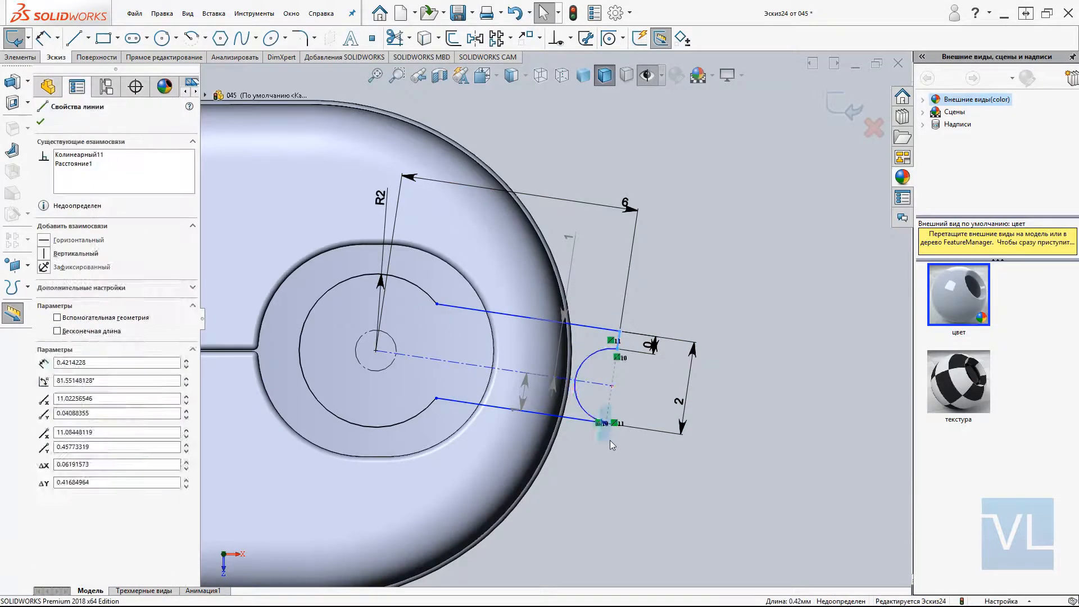
- Make the lever tip's two short end segments equal and turn their length dimension into a driven one
ctrl+click(607, 423)
click(679, 416)
right_click(651, 352)
click(686, 519)
- Dimension the radius of the concave arc at the lever's tip and finish the lever sketch
right_drag(686, 519, 685, 478)
click(599, 430)
key(Escape)
click(599, 412)
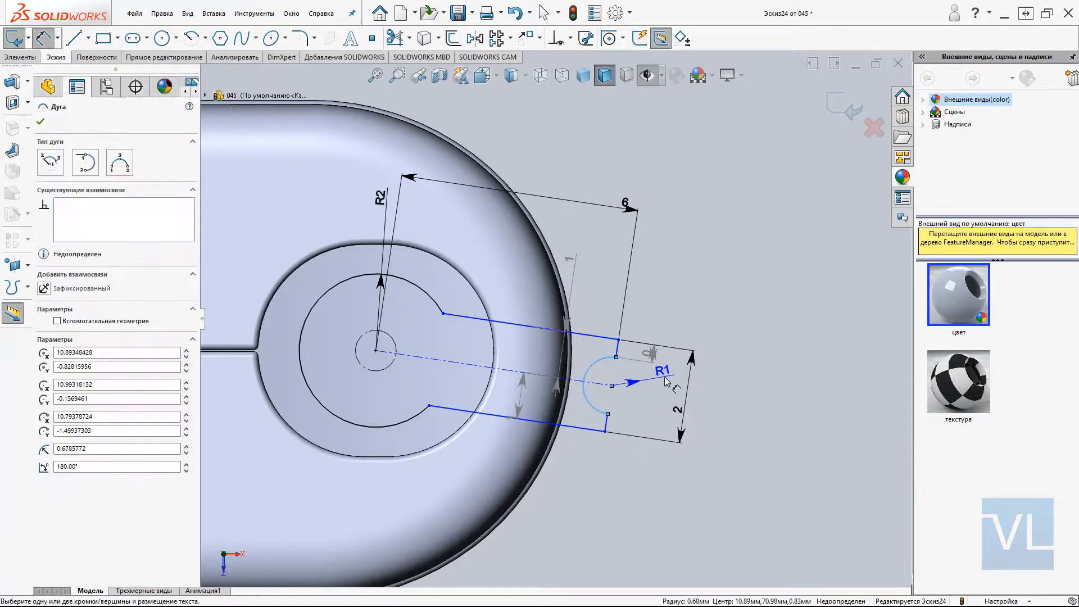
click(665, 381)
key(Return)
key(Escape)
click(843, 110)
- Fillet the vertical corner edges of the lever's tip, including those beside the concave notch
scroll(628, 366, up, 7)
mouse_move(629, 366)
middle_down()
mouse_move(623, 305)
mouse_move(474, 289)
mouse_move(294, 162)
mouse_move(578, 174)
middle_up()
key(ctrl+5)
scroll(590, 264, down, 6)
click(481, 215)
click(579, 174)
scroll(525, 224, up, 4)
click(525, 225)
scroll(479, 314, down, 6)
middle_drag(525, 225, 479, 341)
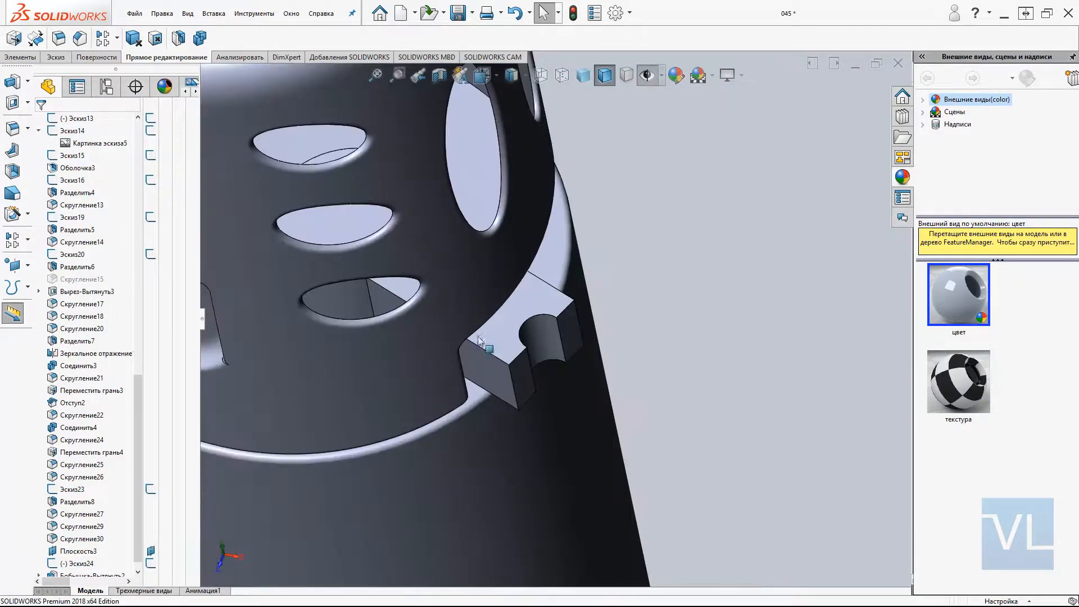
key(Return)
click(515, 377)
click(548, 339)
key(Return)
key(Return)
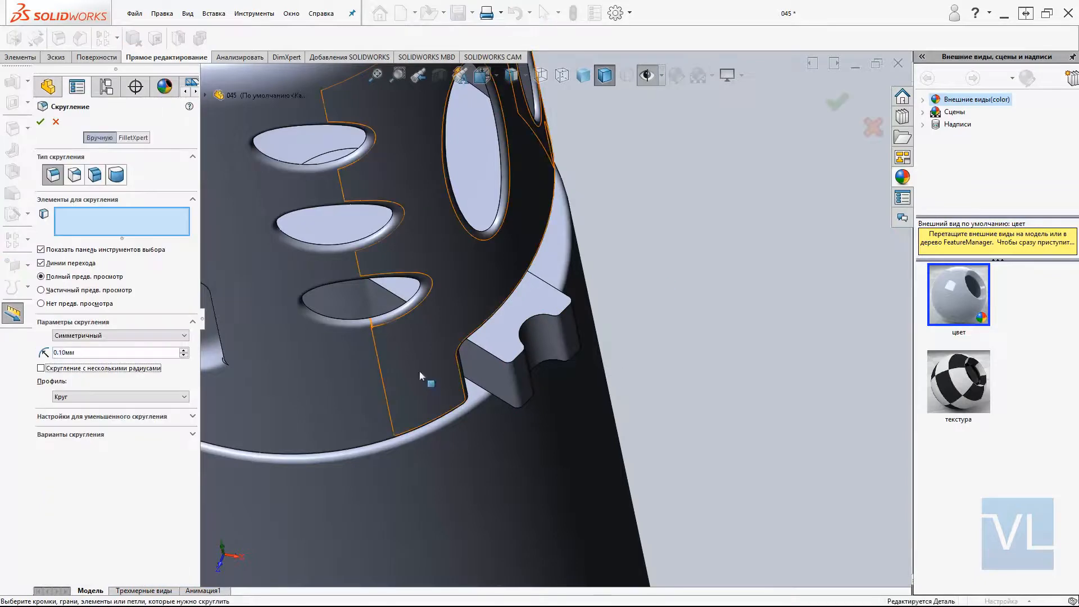
- Round the edges of the lever's upper and lower faces with a 0.1 mm fillet
middle_drag(419, 370, 564, 369)
click(564, 369)
click(574, 446)
key(Return)
- Create a sketch on the lever's upper face containing the two small concentric circles at its pivot
middle_drag(573, 446, 460, 416)
key(ctrl+1)
scroll(552, 412, up, 5)
middle_drag(551, 412, 550, 498)
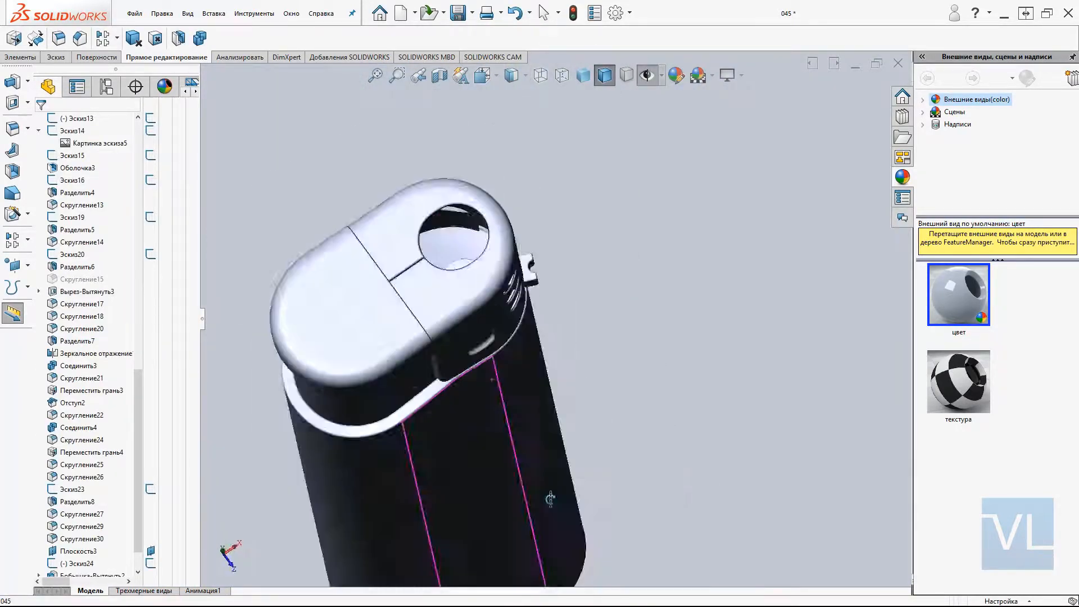
key(ctrl+5)
click(458, 309)
click(482, 270)
scroll(460, 297, down, 8)
click(480, 410)
ctrl+click(487, 417)
key(ctrl+1)
ctrl+middle_drag(646, 405, 653, 601)
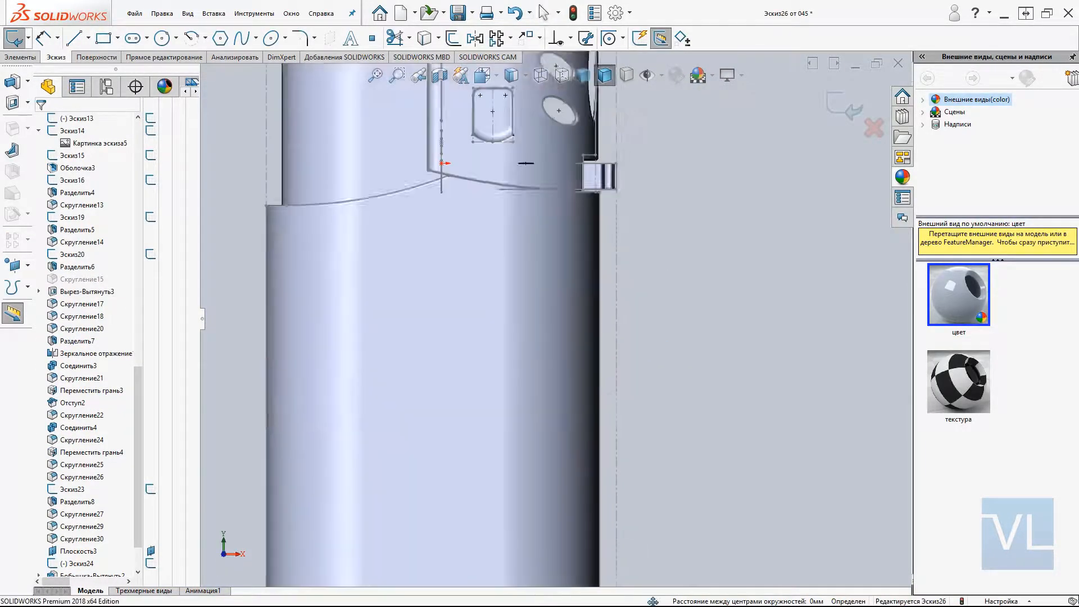
- Extrude the concentric pivot circles upward into a hollow post inside the hood
click(540, 74)
scroll(568, 154, down, 3)
click(12, 82)
drag(473, 371, 484, 318)
key(Return)
scroll(556, 315, up, 4)
click(604, 75)
middle_drag(618, 338, 530, 335)
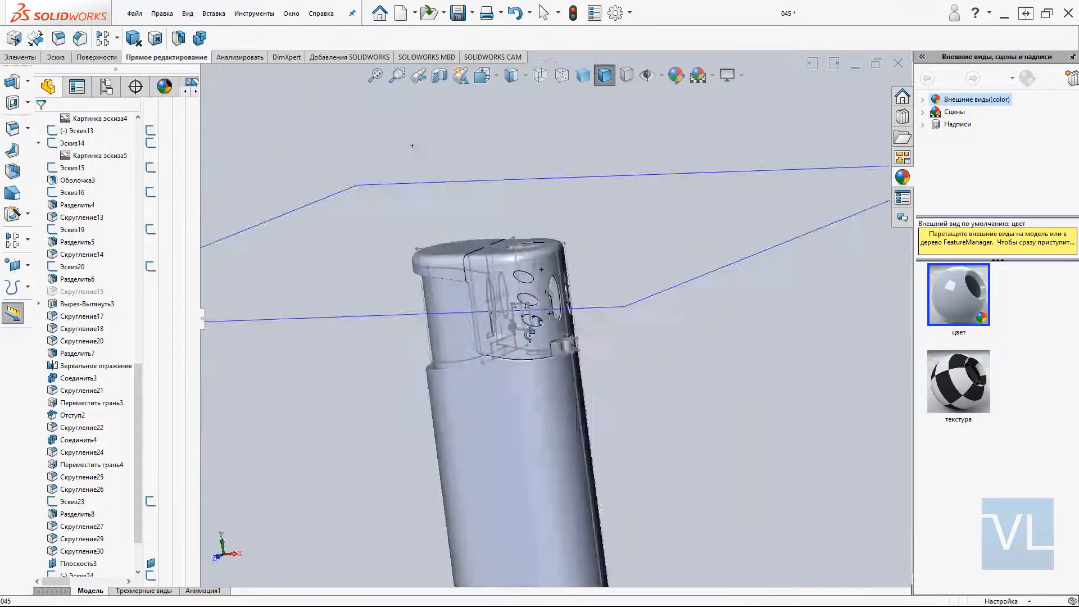
- Roll the model history back to just before Скругление31, ahead of the lever's fillets
key(ctrl+1)
scroll(562, 340, down, 5)
scroll(97, 478, down, 2)
scroll(554, 312, up, 5)
middle_drag(579, 285, 558, 414)
scroll(558, 343, down, 6)
mouse_move(505, 343)
middle_down()
mouse_move(477, 352)
mouse_move(526, 349)
middle_up()
key(ctrl+1)
click(81, 538)
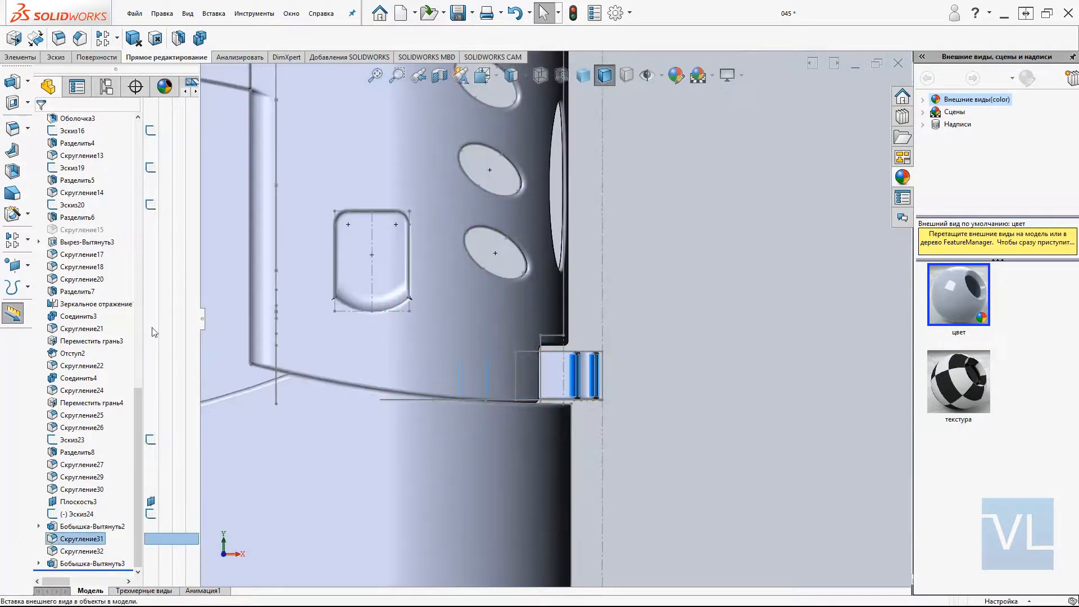
drag(84, 570, 83, 532)
- Move the lever's upper face outward by 0.2 mm
middle_drag(619, 337, 607, 382)
scroll(607, 382, down, 2)
click(14, 38)
click(539, 392)
double_click(123, 251)
text(0.2)
key(Return)
key(Return)
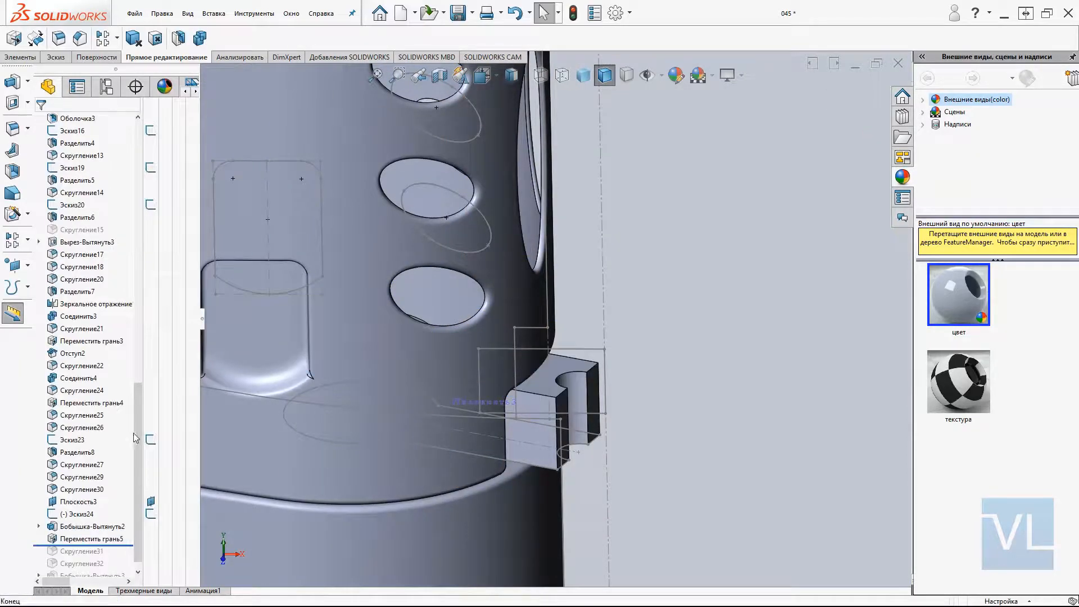
- Restore the rolled-back features and examine how the lever's height fits the hood's notch from the front
drag(136, 438, 136, 276)
click(78, 118)
key(ctrl+8)
key(ctrl+1)
scroll(599, 172, down, 9)
scroll(96, 478, down, 10)
click(92, 526)
scroll(460, 249, up, 4)
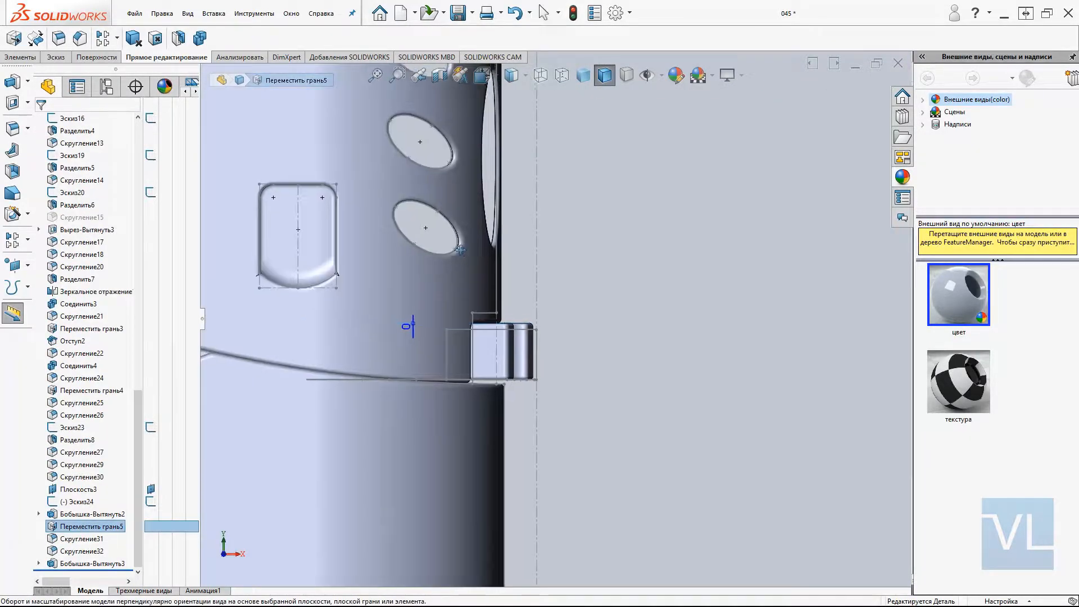
scroll(433, 291, down, 5)
drag(382, 385, 382, 377)
scroll(382, 377, up, 3)
middle_drag(563, 393, 609, 476)
key(ctrl+shift+z)
- Roll the history back before Скругление31 again and move the lever's lower face outward by 0.1 mm
click(81, 538)
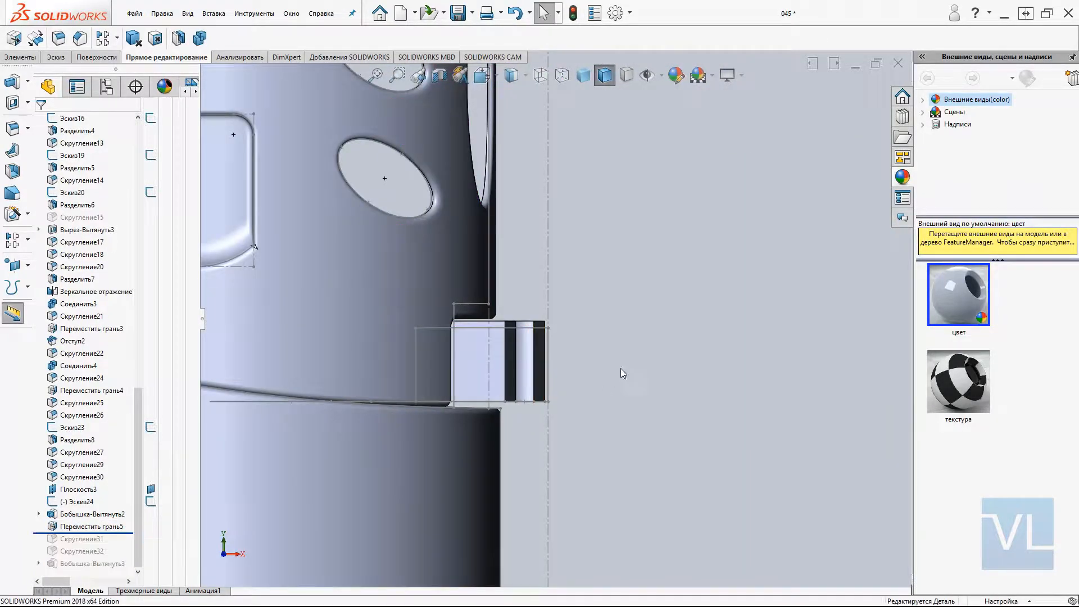
click(13, 38)
middle_drag(621, 405, 629, 369)
click(508, 414)
click(106, 252)
key(Return)
- Roll the history forward to the end, check the lever in the notch, and hide the sketches and planes
drag(103, 545, 103, 574)
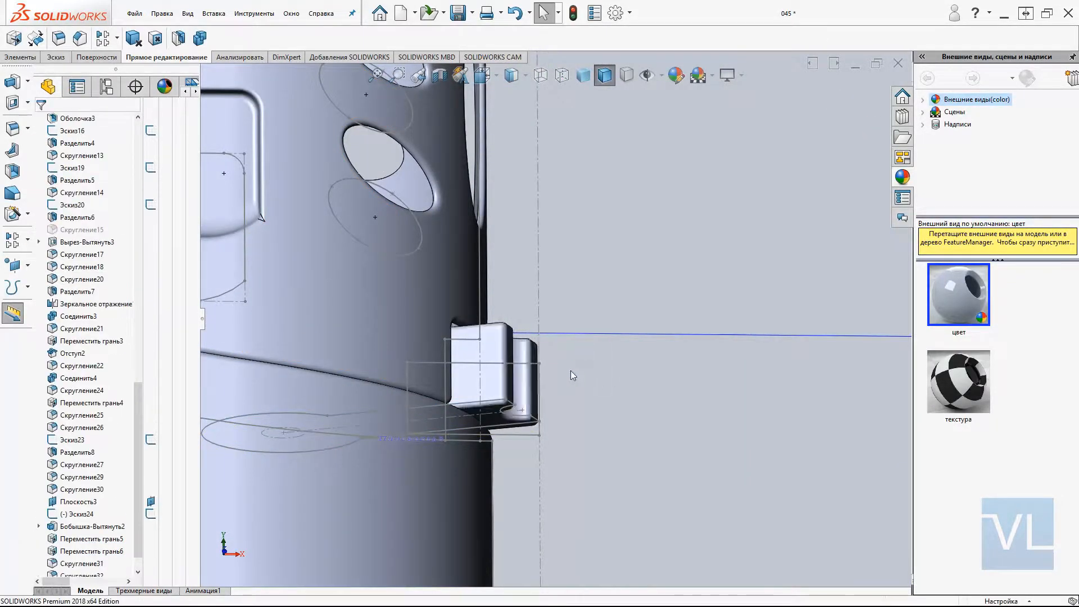
key(ctrl+shift+z)
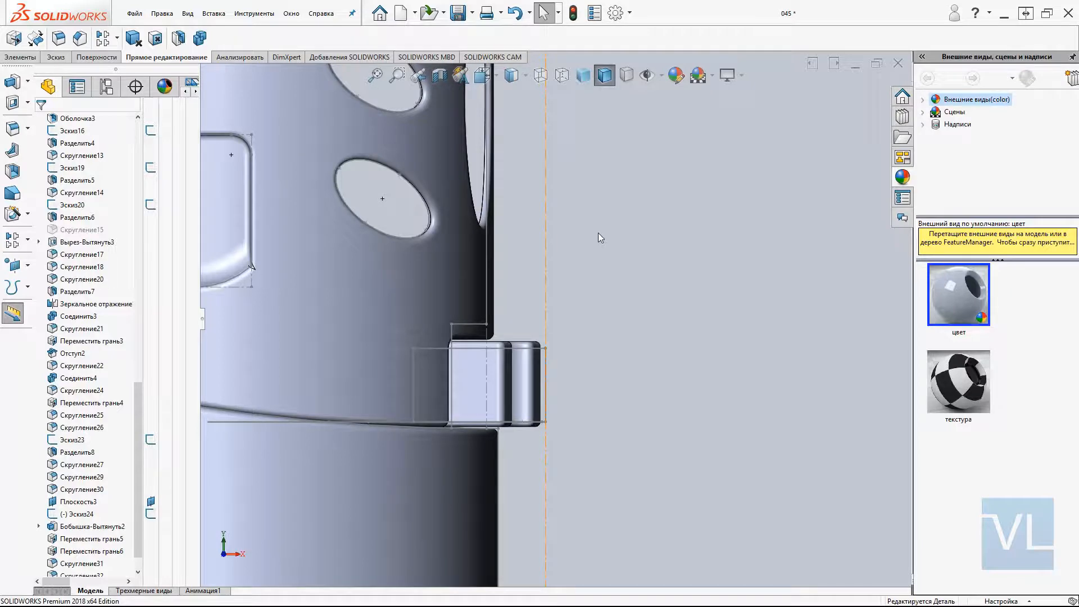
scroll(598, 271, up, 5)
middle_drag(598, 271, 529, 332)
scroll(520, 318, down, 6)
click(609, 310)
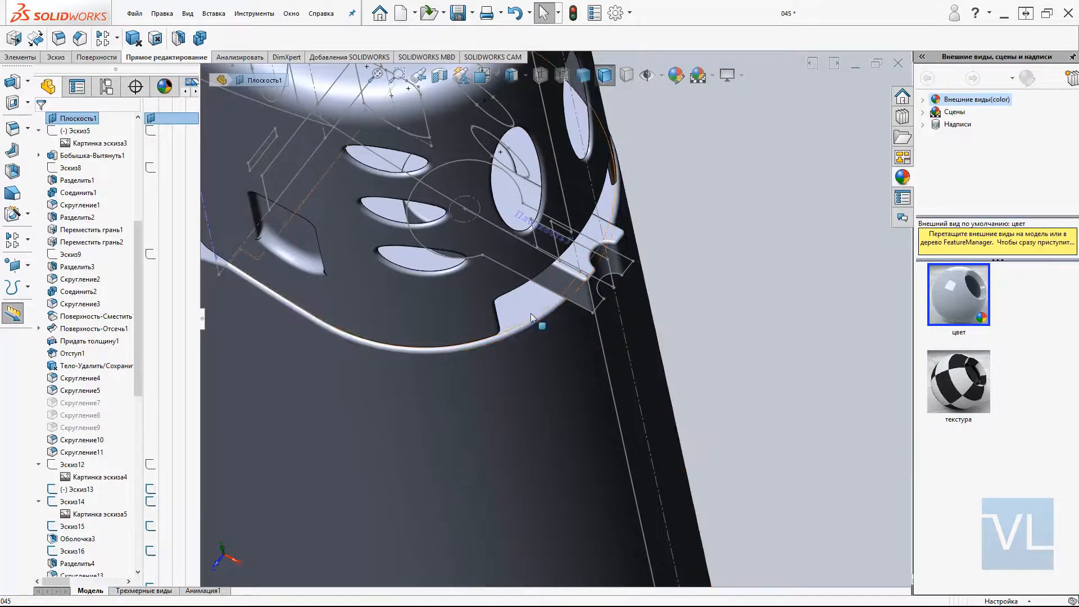
click(528, 337)
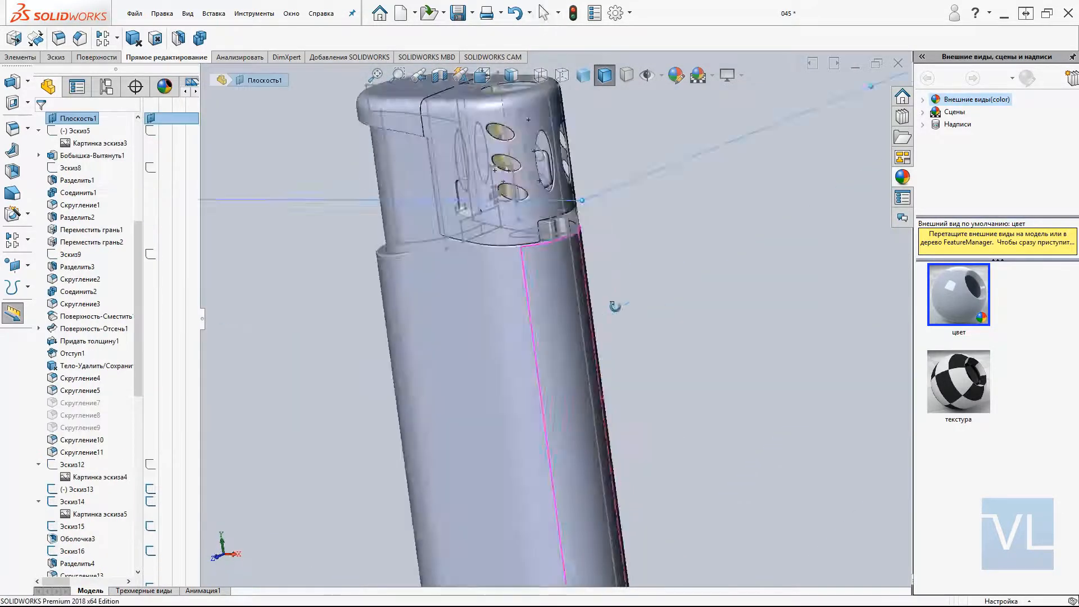
middle_drag(614, 308, 613, 292)
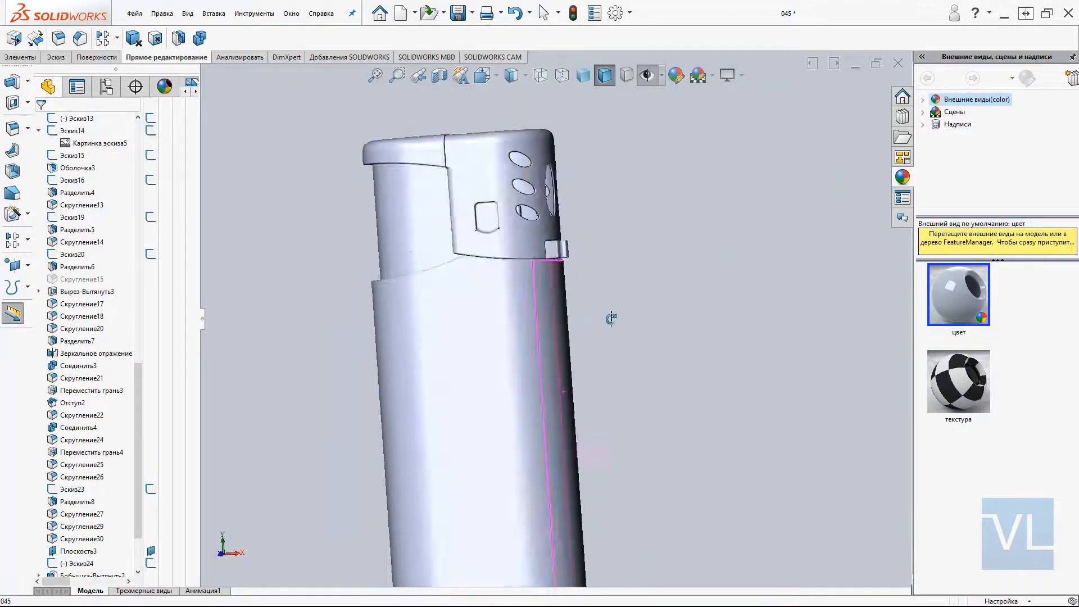
- Fillet the top face of the hollow post inside the hood
scroll(532, 394, down, 8)
click(532, 393)
double_click(140, 352)
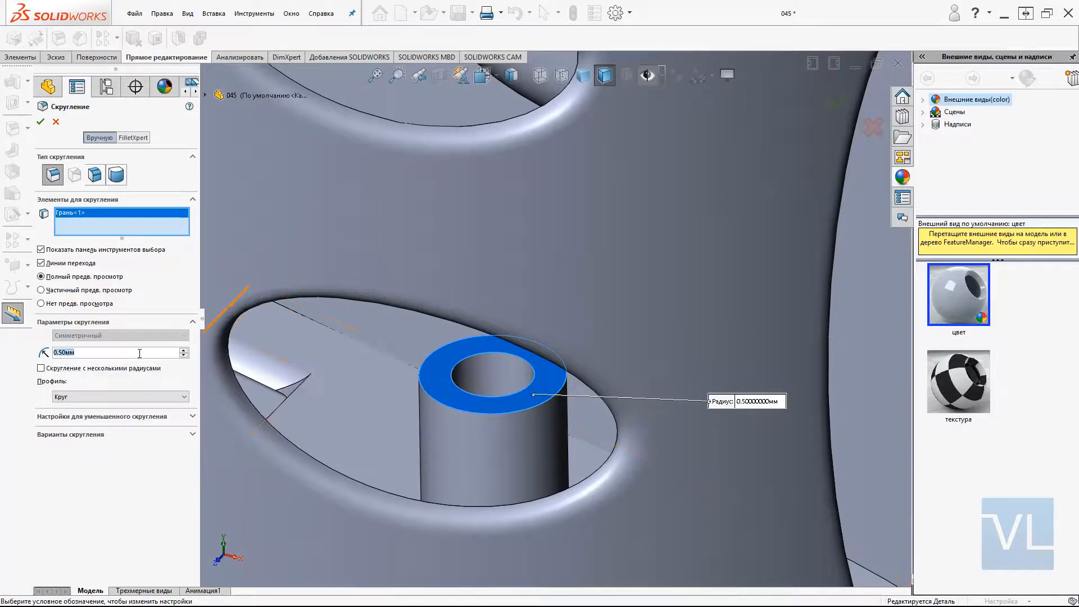
key(Return)
scroll(450, 407, down, 3)
click(451, 385)
key(Escape)
scroll(552, 321, up, 10)
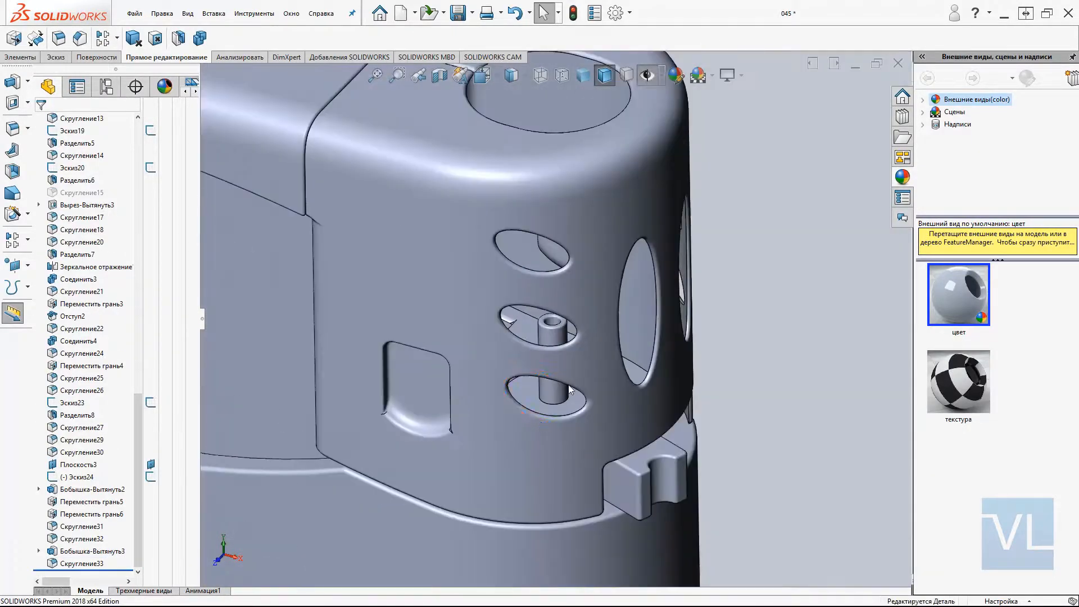
middle_drag(561, 423, 629, 275)
scroll(628, 276, down, 3)
middle_drag(518, 352, 514, 382)
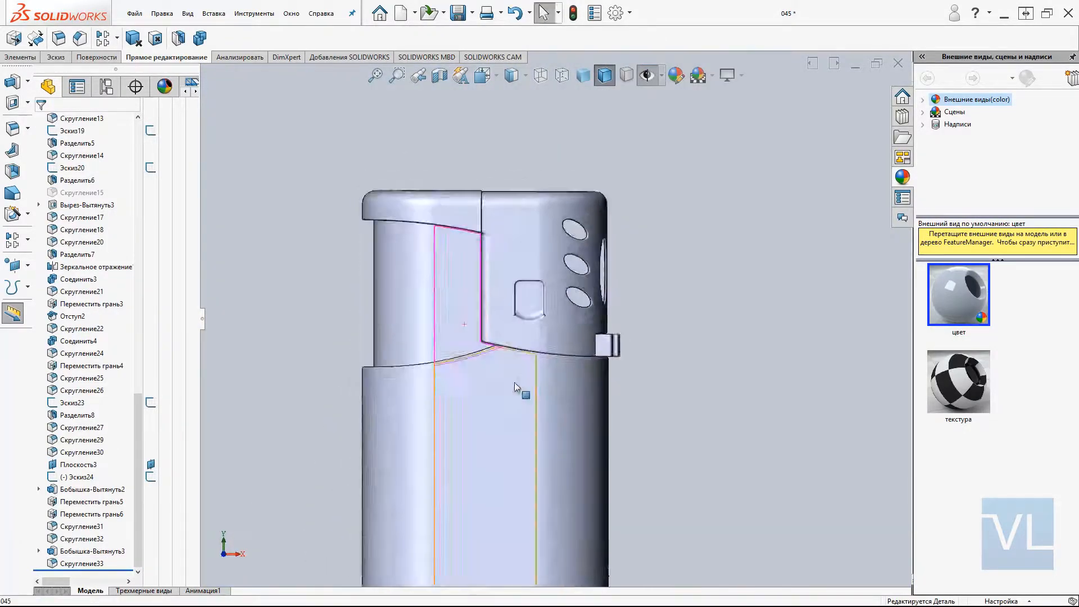
- Edit Эскиз2 and draw a horizontal line across the lighter body about 1.4 mm above its base line
scroll(515, 383, up, 5)
scroll(154, 305, up, 15)
click(72, 340)
click(86, 315)
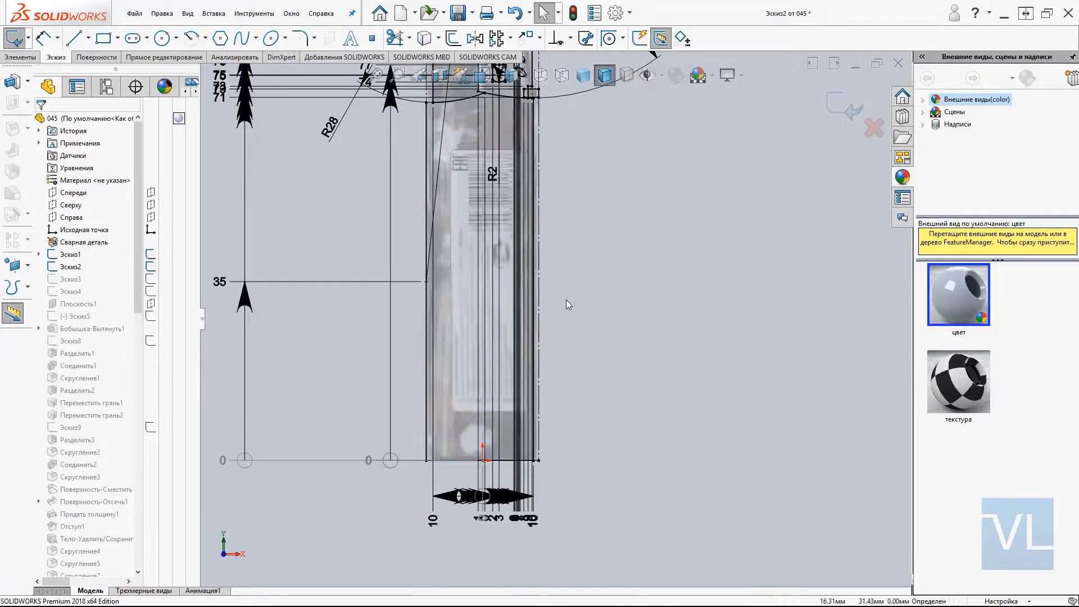
scroll(456, 467, down, 5)
right_drag(448, 438, 405, 438)
click(380, 425)
click(652, 426)
- Dimension the new line's height above the base line and finish Эскиз2
right_drag(652, 426, 652, 388)
click(421, 425)
click(413, 443)
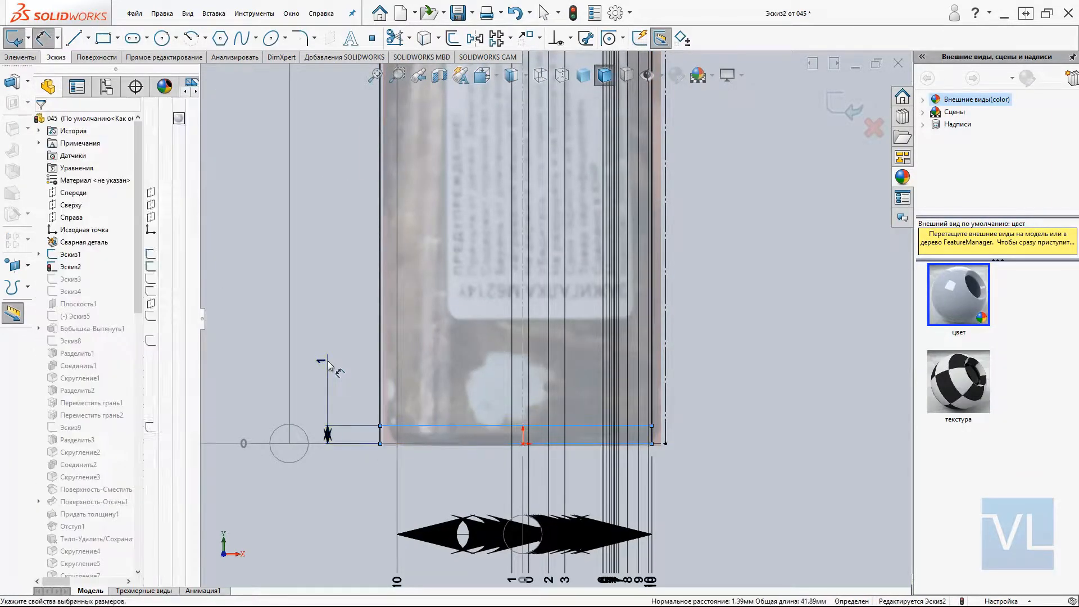
click(328, 361)
key(Escape)
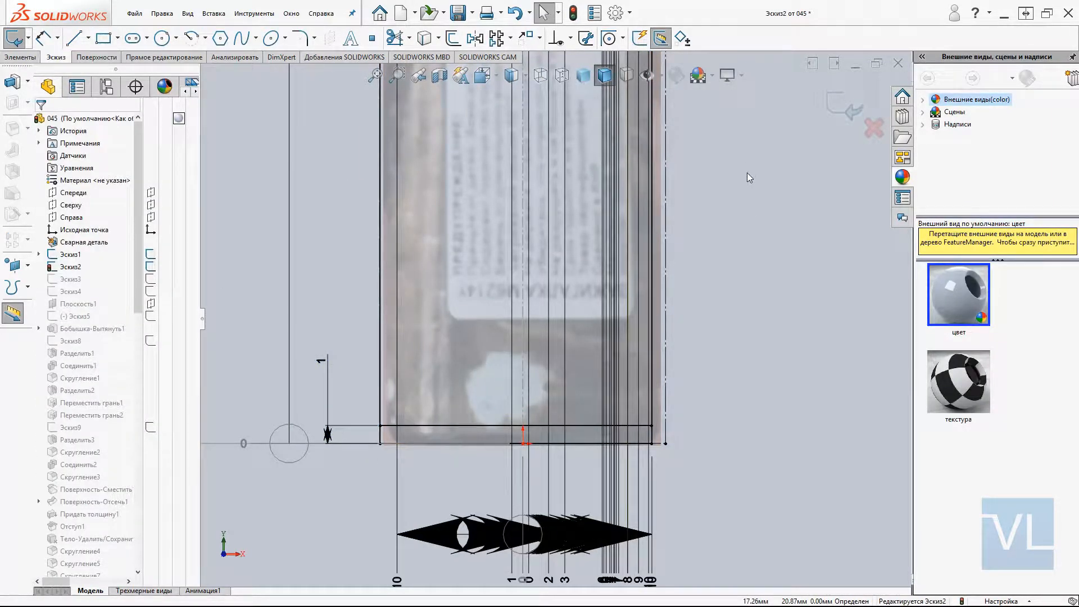
click(844, 106)
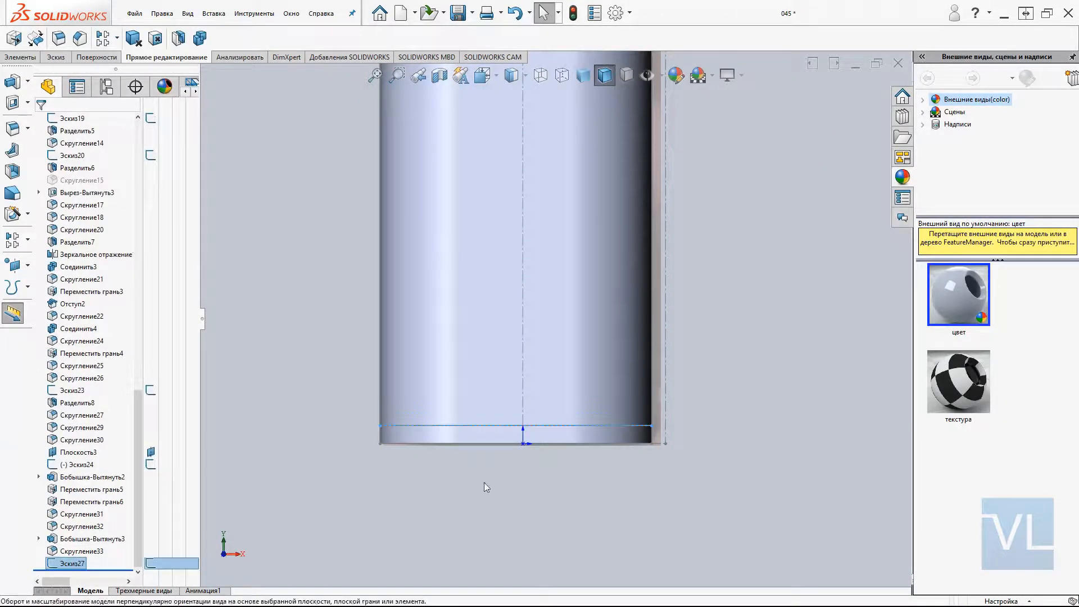
- Split the lighter body along the horizontal line sketch to separate a thin band at its base
click(179, 38)
click(118, 242)
click(40, 122)
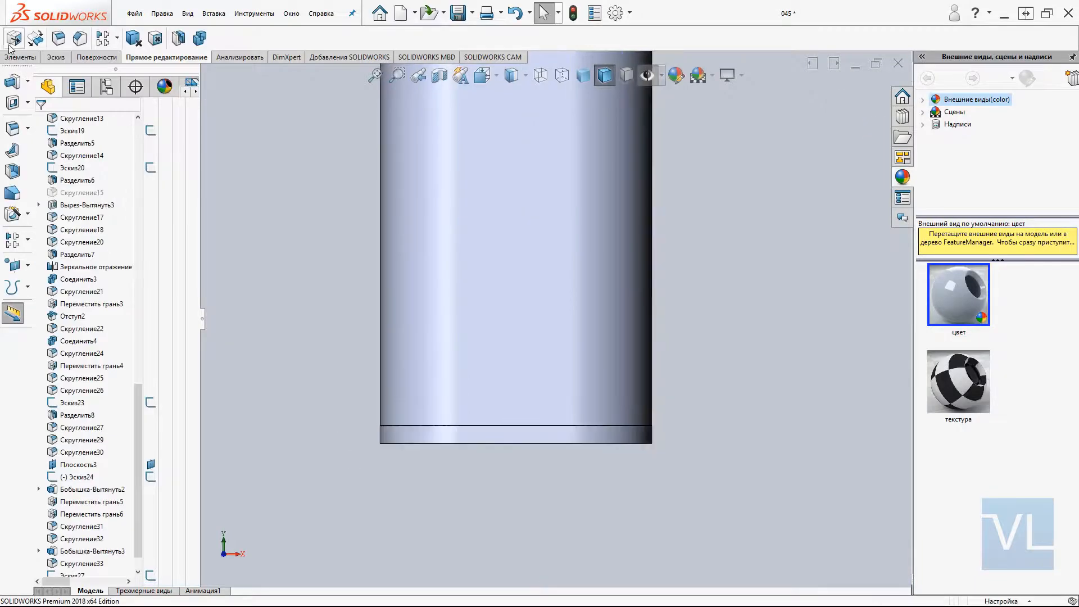
- Move all the side faces of the lighter's base band inward by 0.1 mm
click(14, 39)
middle_drag(311, 312, 292, 337)
click(495, 432)
click(511, 400)
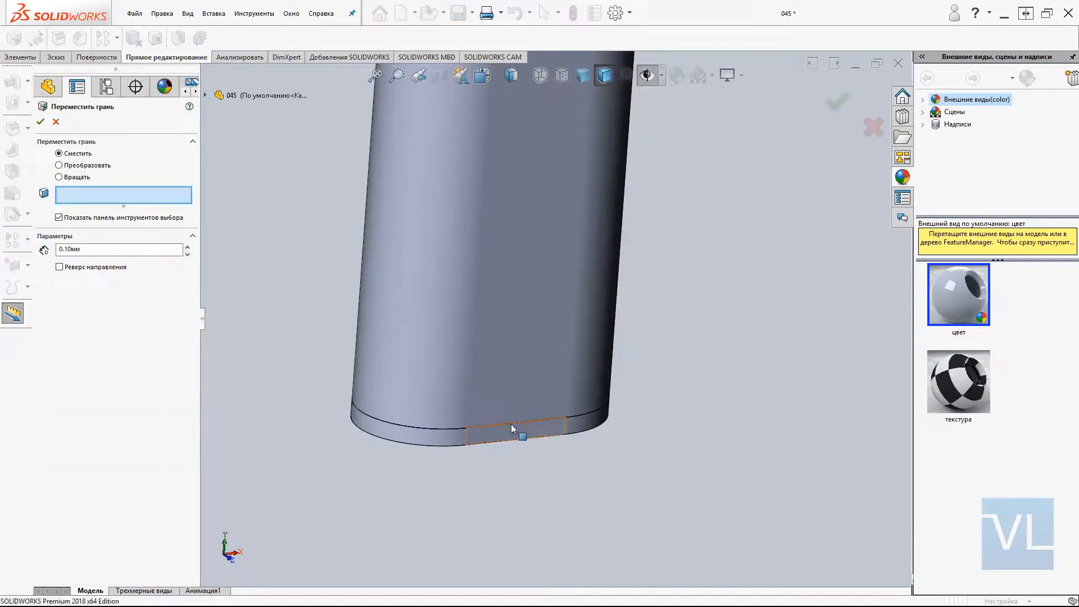
click(511, 429)
click(449, 436)
click(388, 433)
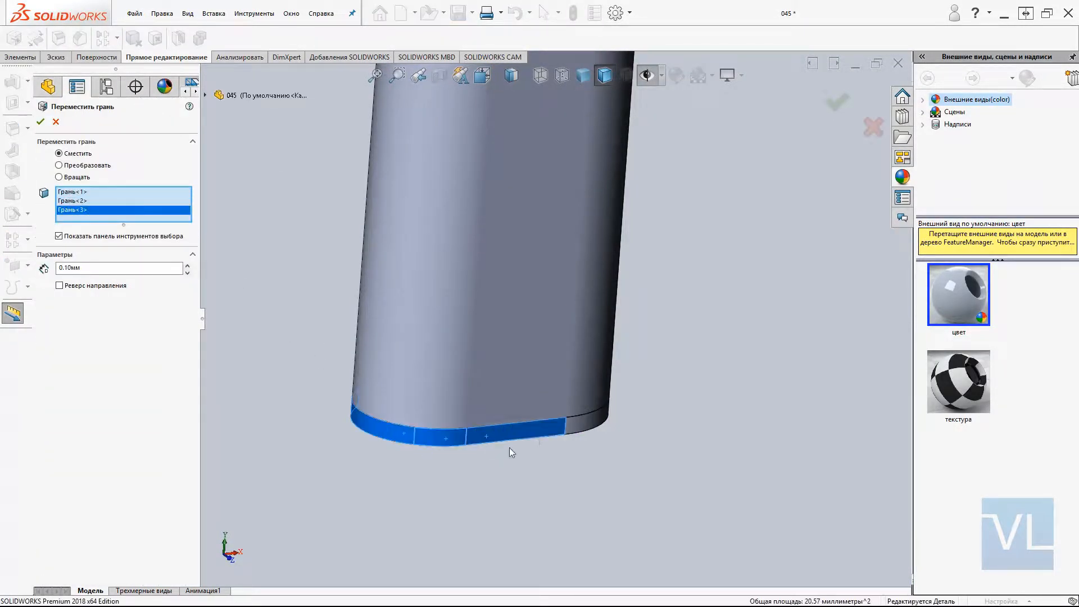
click(602, 453)
middle_drag(509, 448, 76, 327)
click(597, 456)
click(738, 436)
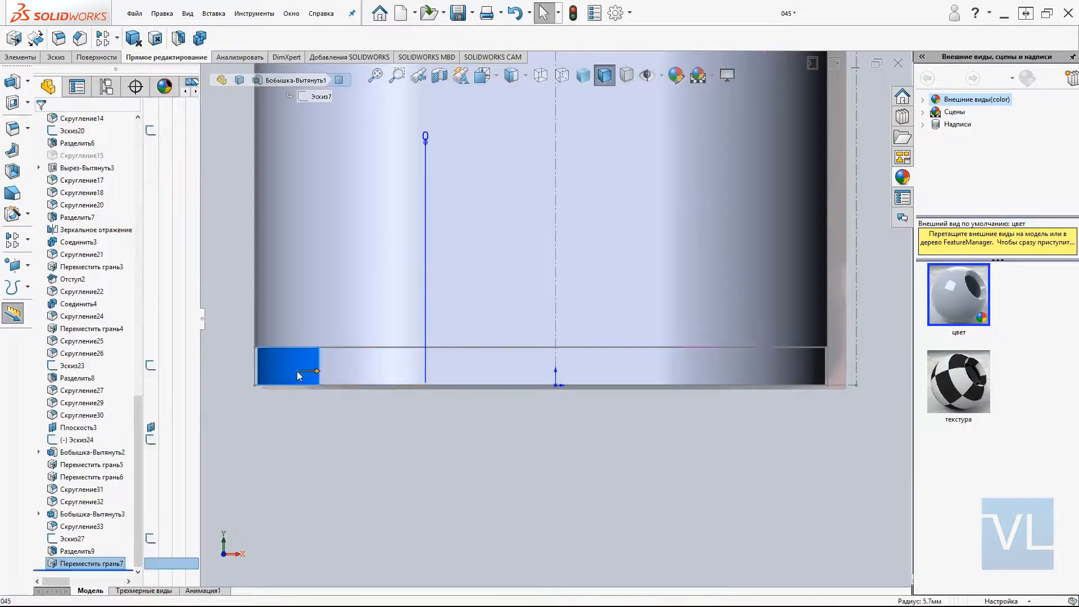
- Increase the inset of the base band's side faces and fillet the band's lower outer edge
middle_drag(297, 371, 366, 393)
drag(427, 142, 542, 368)
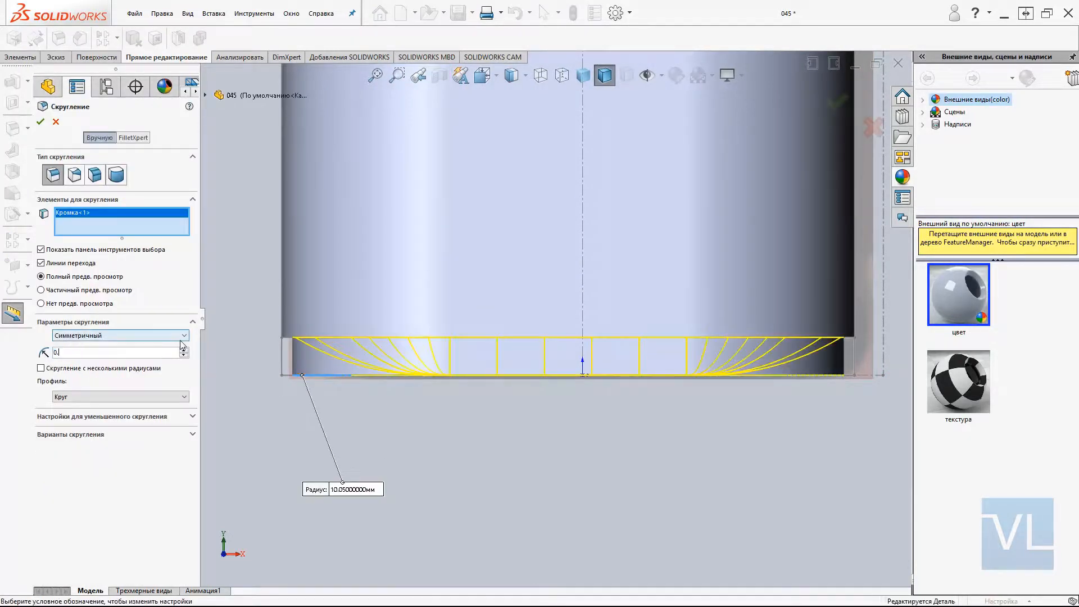
click(161, 350)
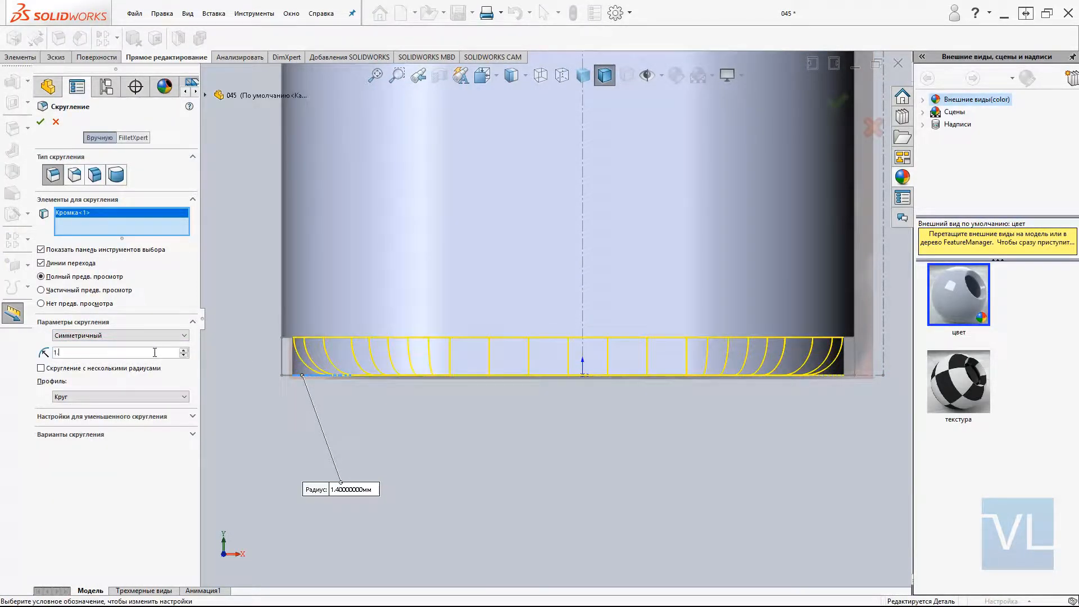
key(Return)
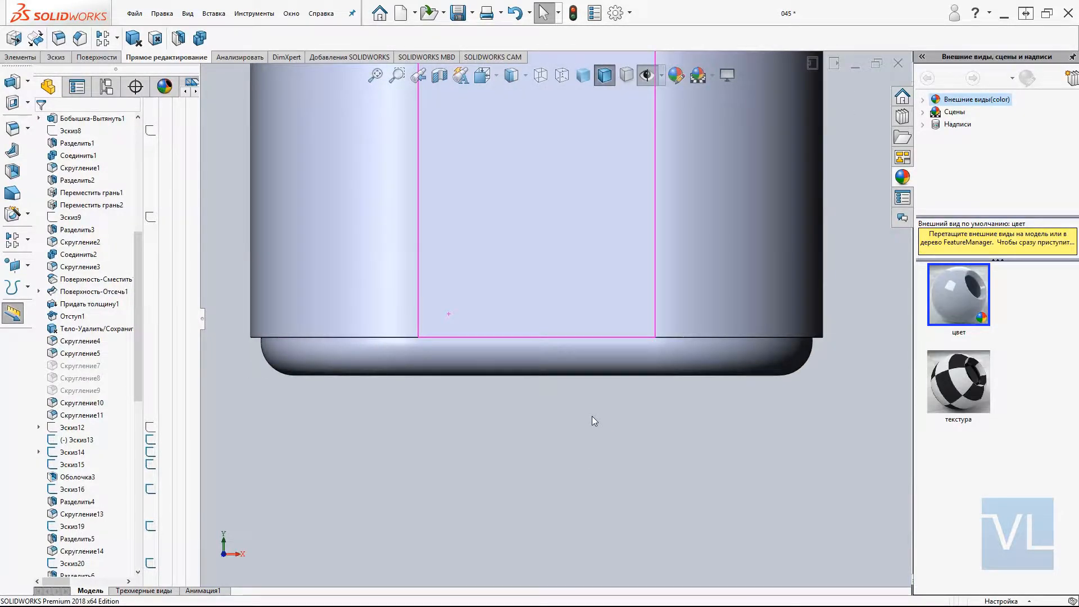
- Fillet the main body's lower outer edge above the base band with a 0.1 mm radius
scroll(556, 332, up, 9)
scroll(537, 340, down, 5)
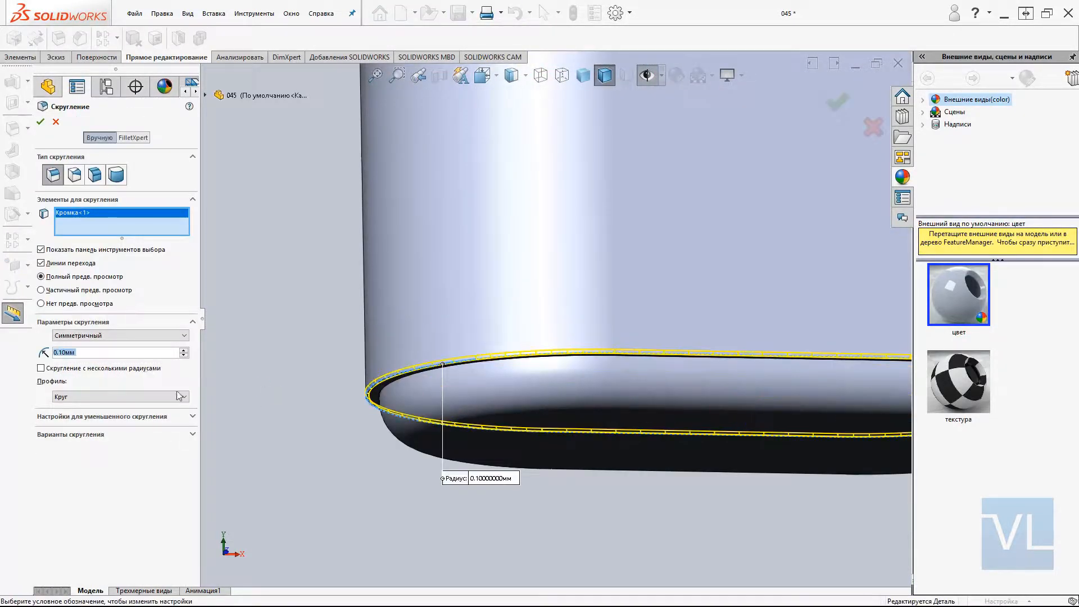
key(Return)
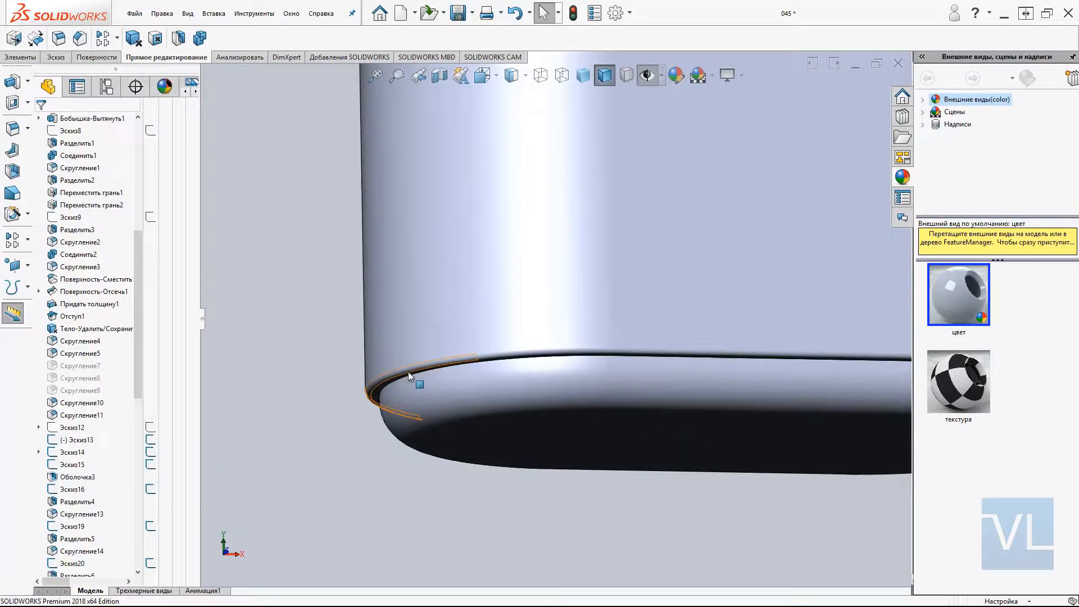
- Apply full-image transparency of 0.69 to the underside reference photo and show the model in wireframe from below
key(f)
key(ctrl+6)
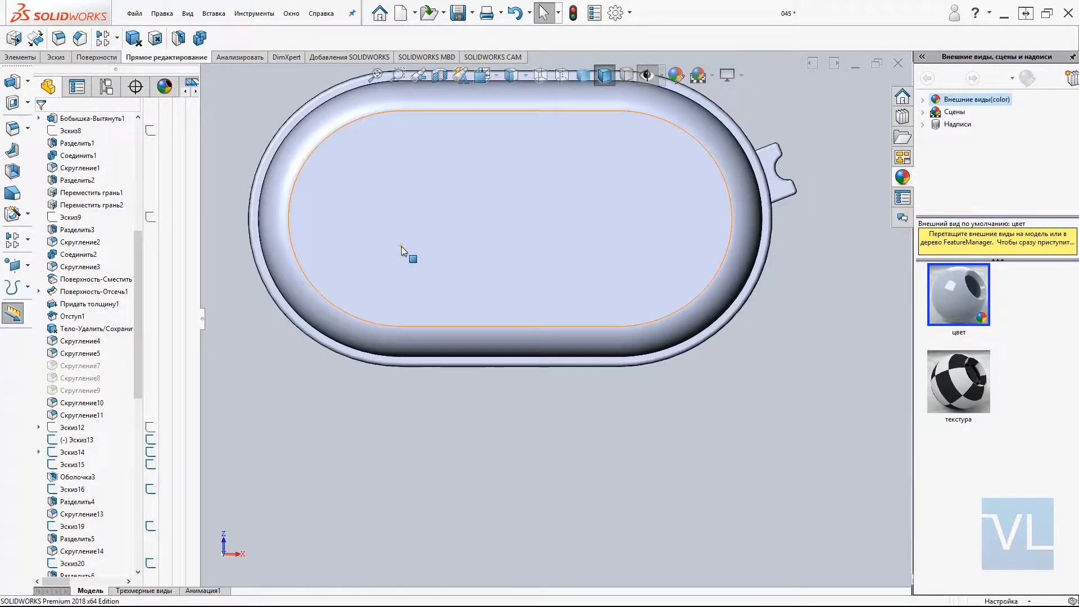
click(402, 246)
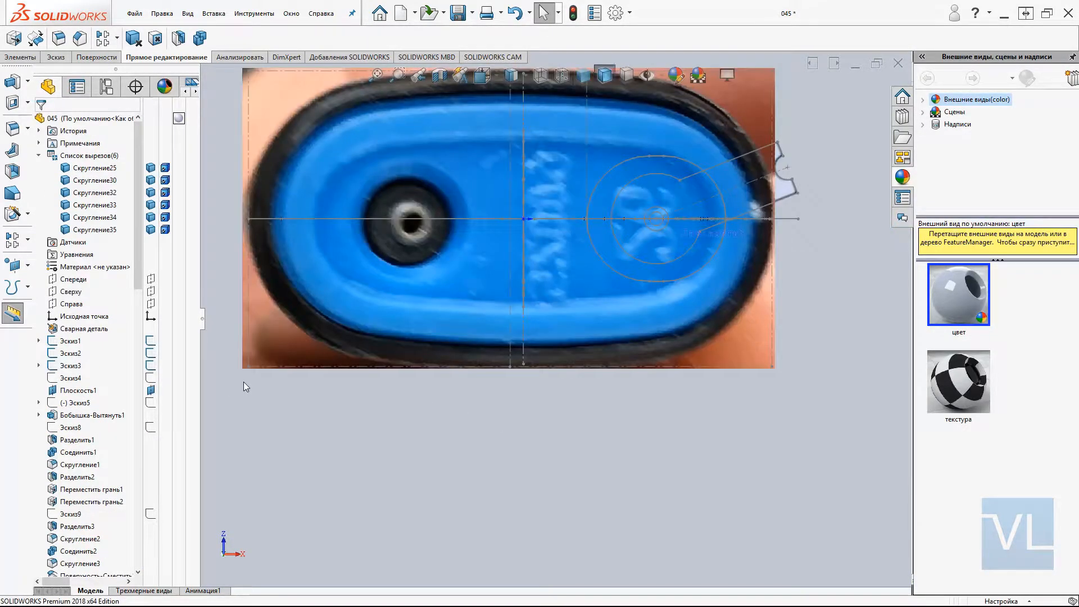
double_click(394, 360)
click(87, 326)
drag(60, 366, 109, 366)
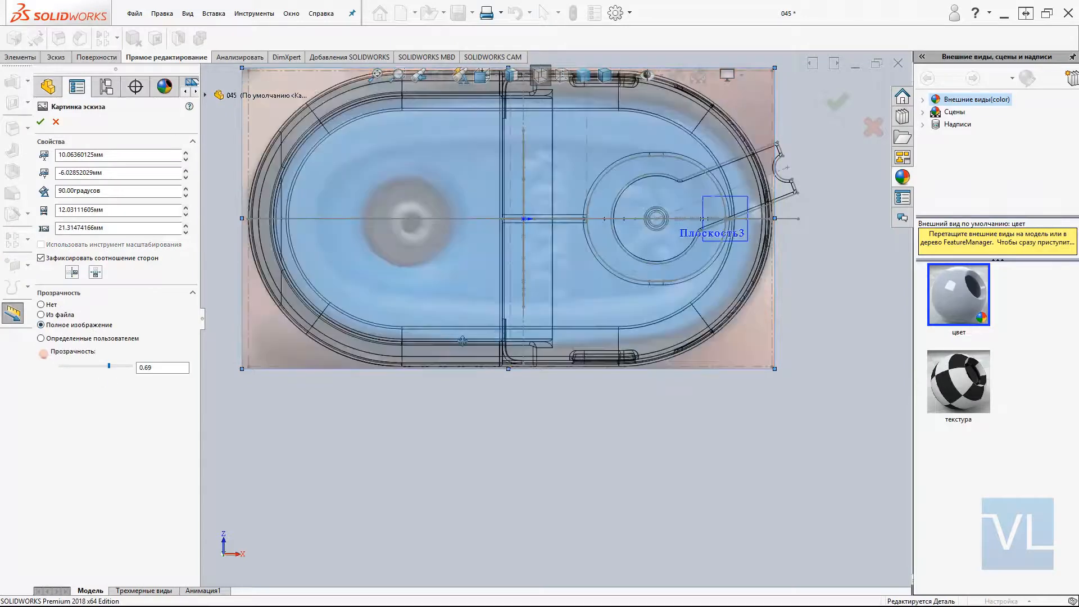
ctrl+middle_drag(777, 59, 780, 120)
click(837, 102)
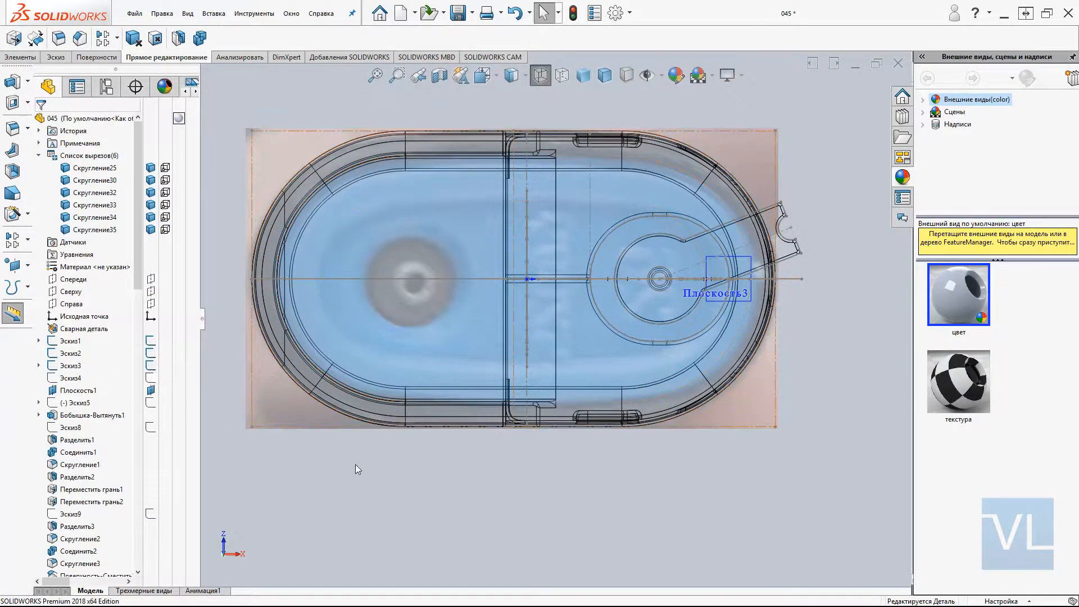
- Return the model to shaded display with edges and show it from below
scroll(561, 320, up, 6)
middle_drag(610, 337, 622, 490)
key(ctrl+6)
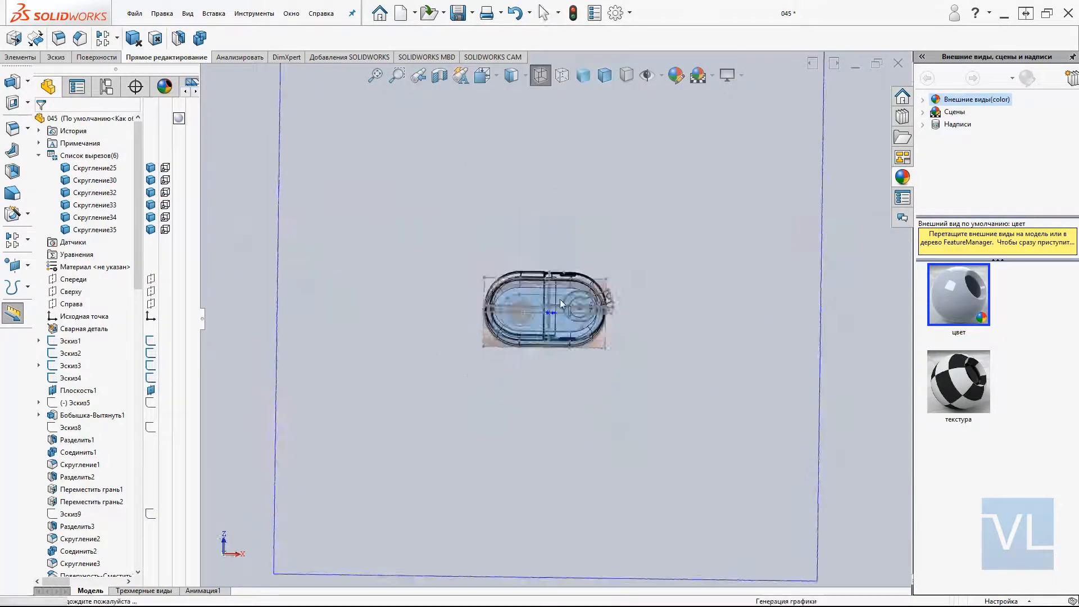
ctrl+middle_drag(493, 314, 497, 321)
scroll(565, 358, up, 4)
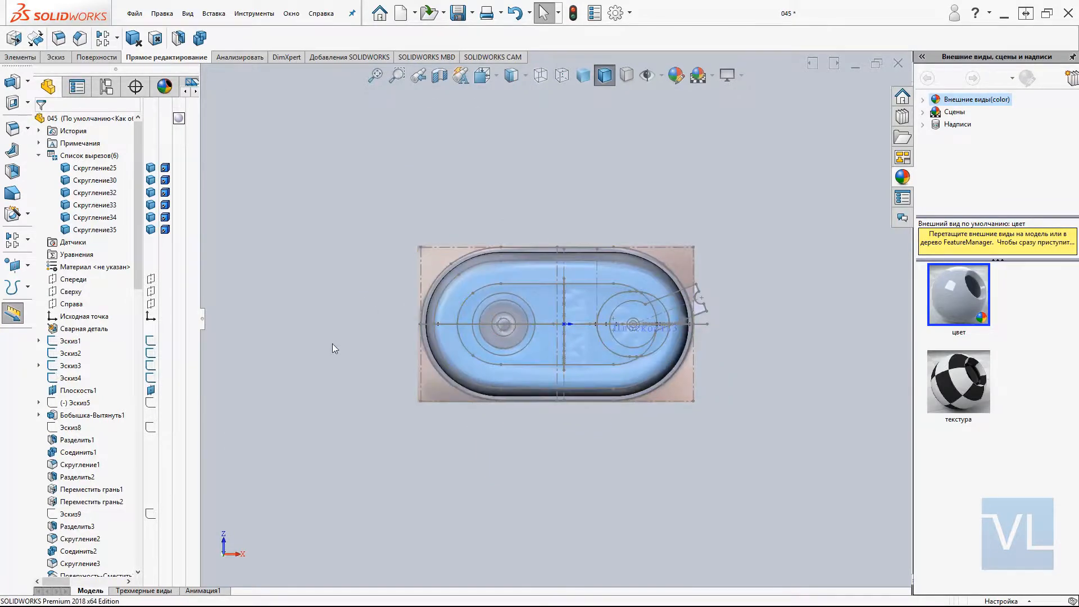
- Hide the reference sketches and photos, and sketch the oval outline of the recess on the flat underside face of the base
key(h)
click(546, 299)
key(h)
click(507, 342)
key(c)
key(h)
middle_drag(466, 315, 504, 343)
scroll(632, 449, down, 3)
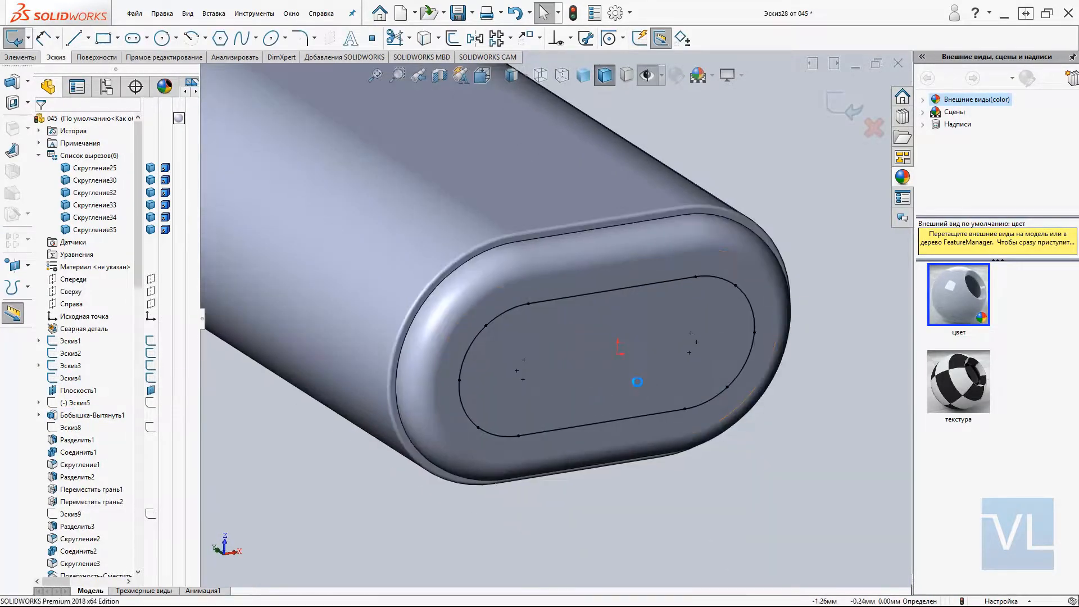
- Try to extrude the oval outline as a boss on the underside, and undo it
click(84, 244)
right_click(577, 326)
scroll(99, 337, down, 15)
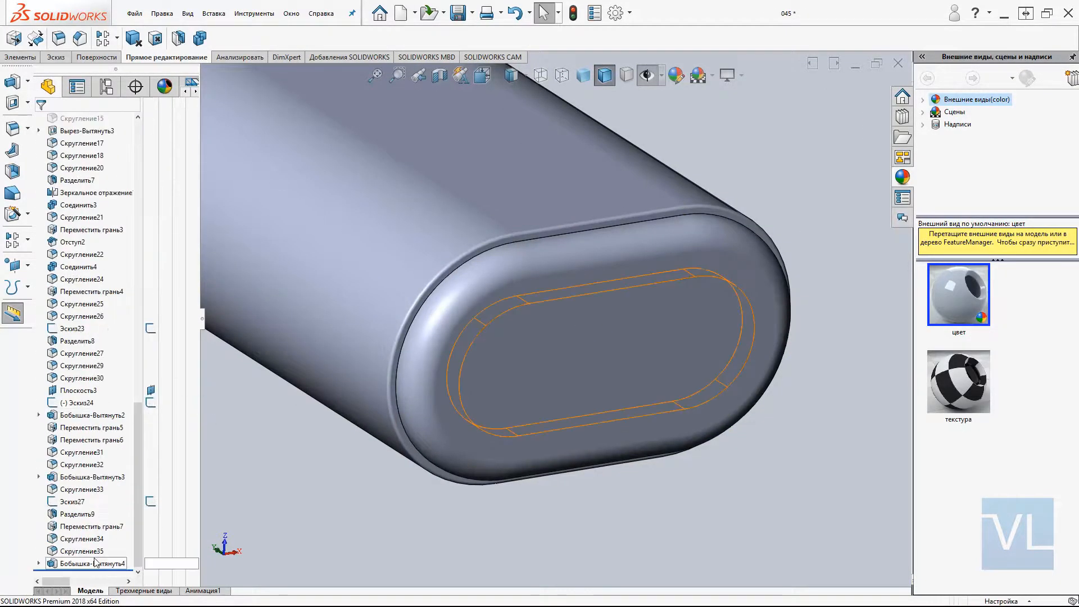
key(ctrl+z)
- Cut the oval outline into the base and fillet the recess edge, entering a 0.3 mm radius
key(x)
right_click(470, 436)
click(741, 375)
text(f)
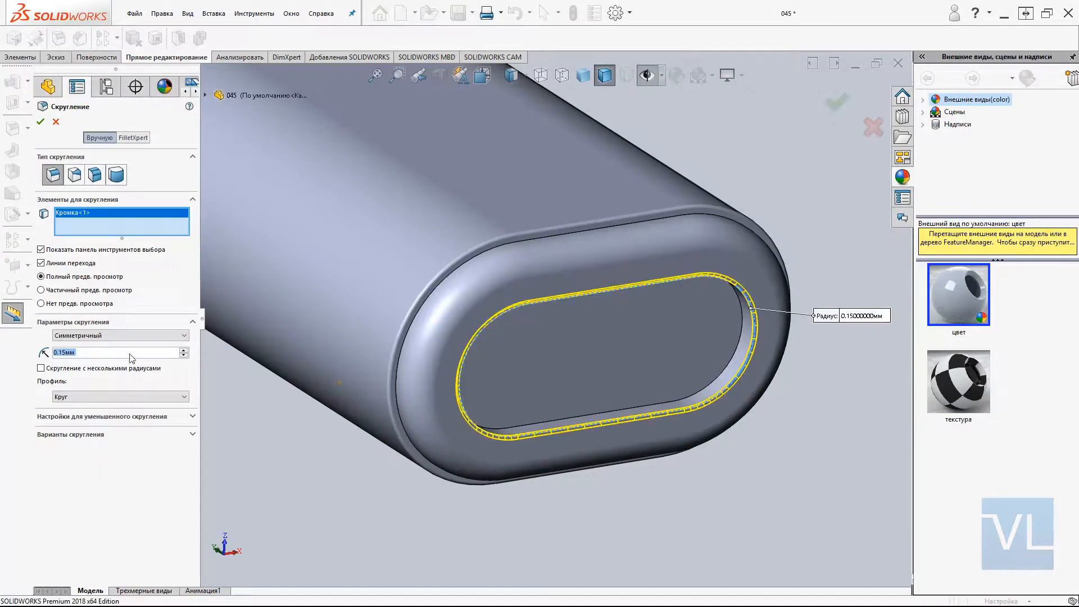
text(0.3)
key(Return)
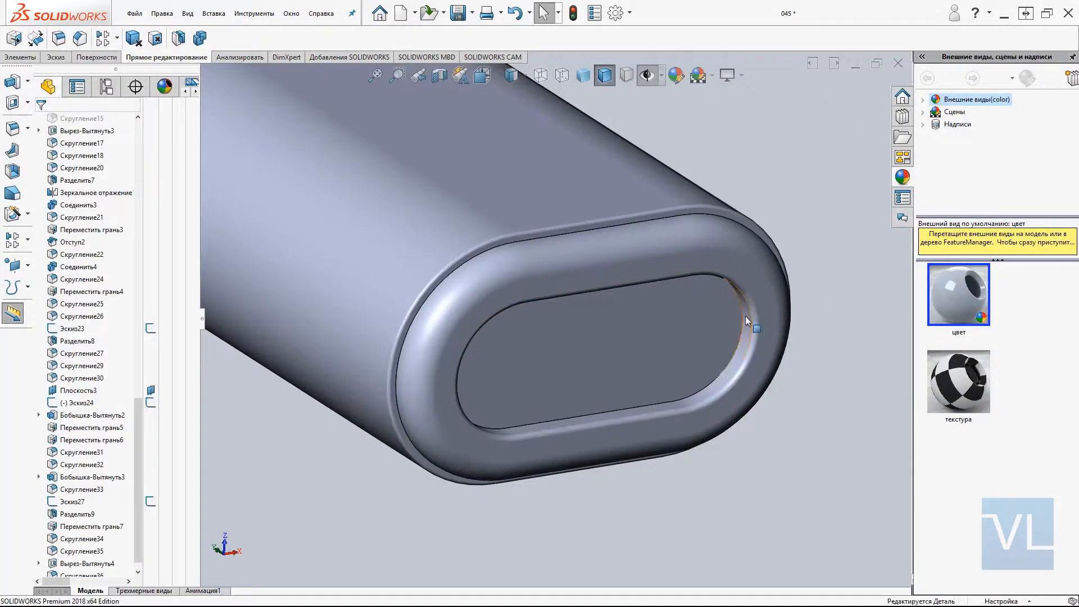
- Sketch a circle about 3.74 mm in diameter on the oval recess floor, centred near one rounded end
click(566, 357)
key(ctrl+8)
key(s)
click(572, 329)
key(c)
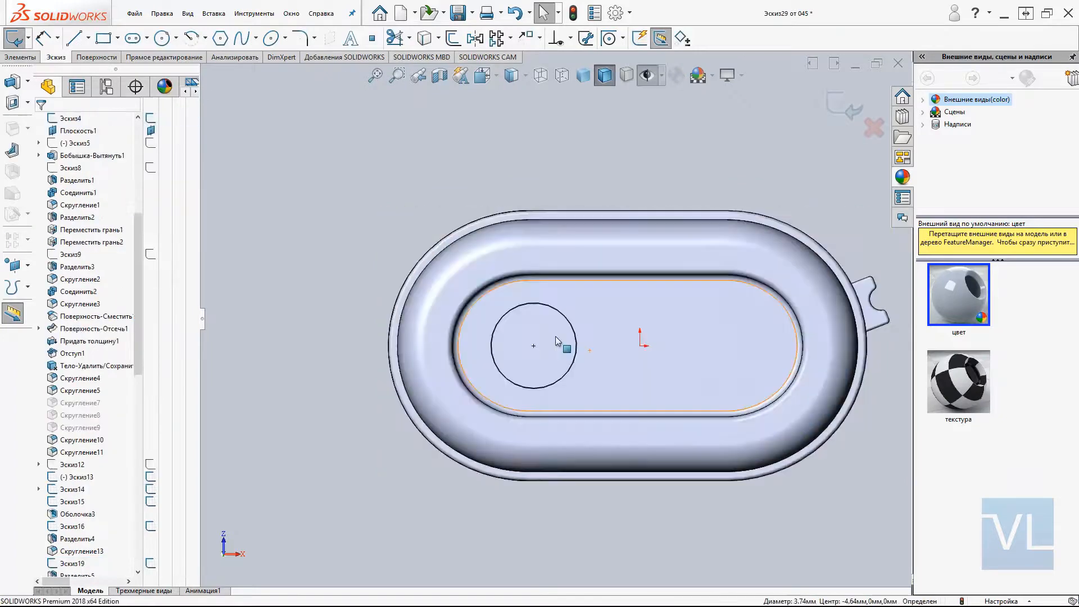
- Try to cut the circle 2 mm into the base, and undo it
text(x2)
key(Return)
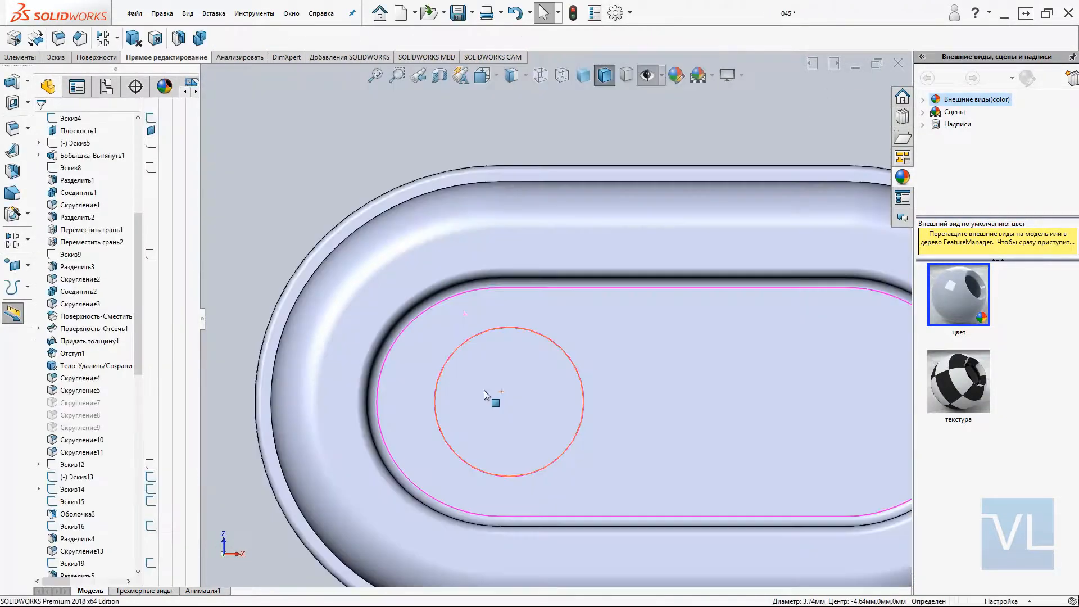
middle_drag(484, 390, 577, 430)
key(ctrl+z)
- Try to extrude the circle 2 mm as a boss in the reversed direction on manually chosen bodies, and undo it
click(12, 81)
click(43, 189)
click(57, 244)
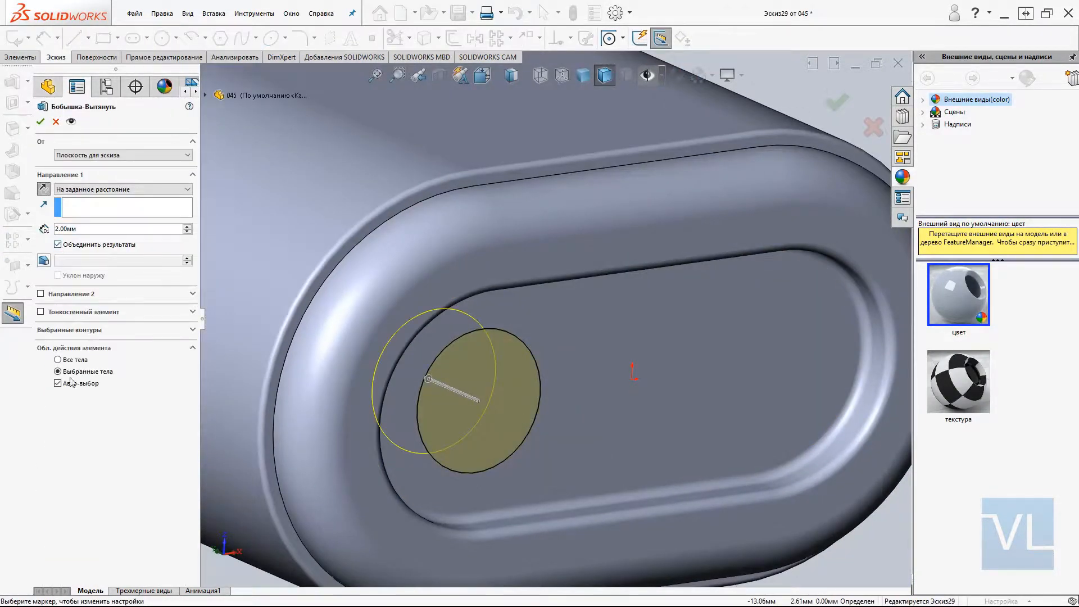
click(58, 381)
right_click(735, 326)
key(ctrl+z)
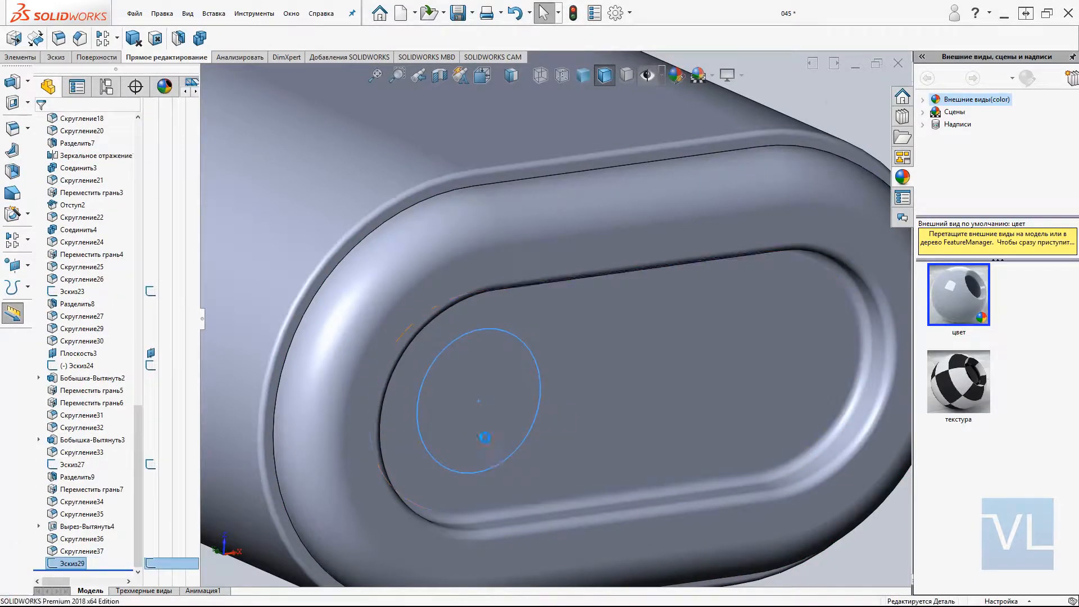
- Cut the circle into the recess floor, limiting the cut to the manually selected base body
key(x)
click(58, 381)
click(452, 373)
right_click(705, 350)
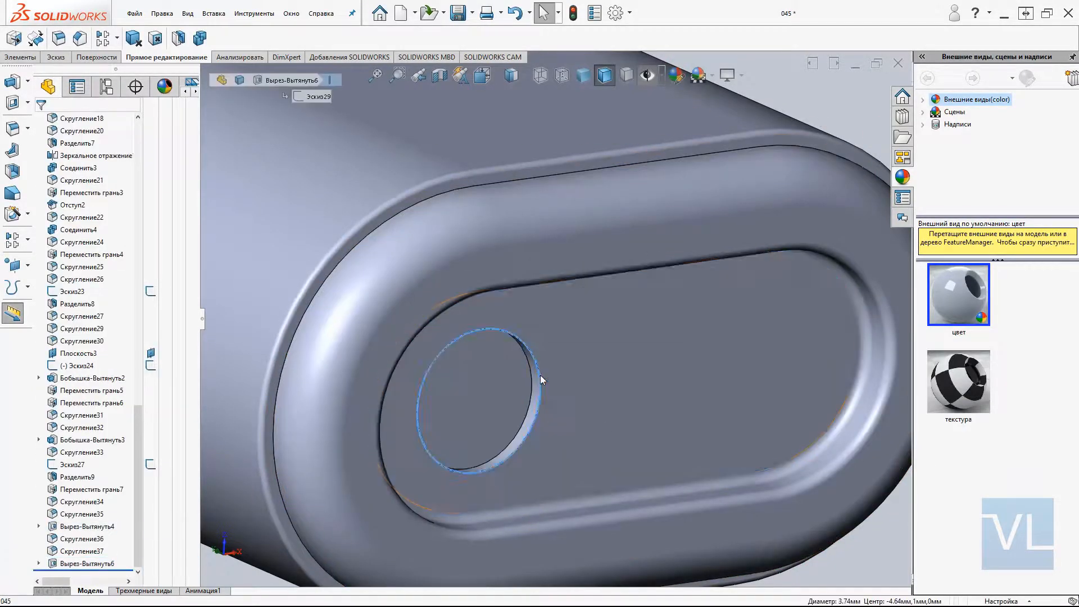
- Chamfer the rim edge of the circular pocket with a 1 mm distance
text(c)
text(1.00мм)
key(Tab)
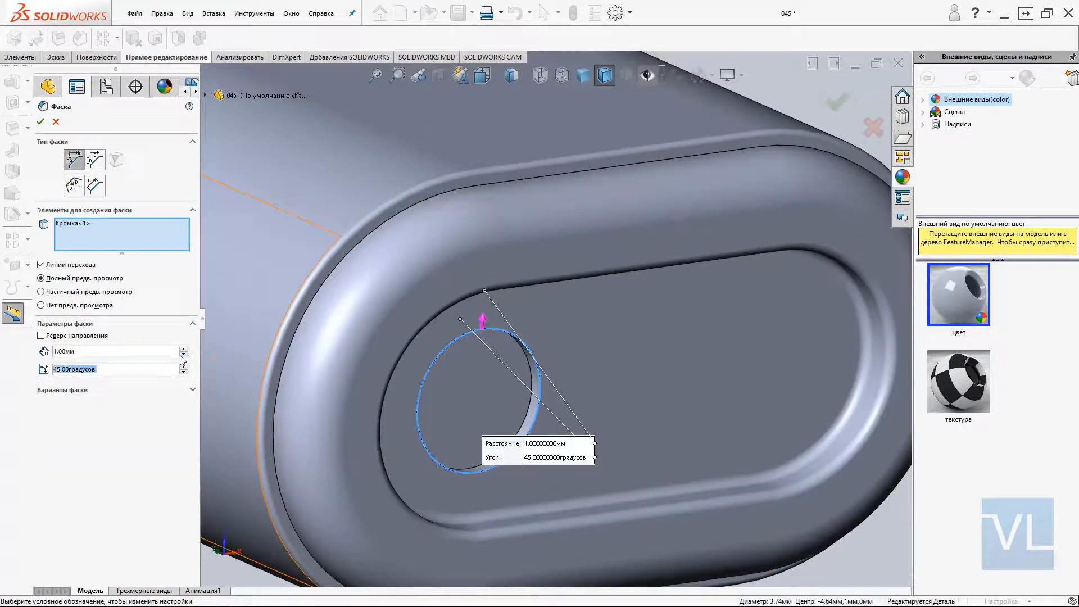
right_click(568, 385)
- Fillet the outer edge of the pocket's chamfer with a 0.3 mm radius and a curvature-continuous profile
scroll(568, 385, up, 1)
middle_drag(568, 385, 657, 399)
scroll(657, 399, down, 1)
key(f)
click(592, 321)
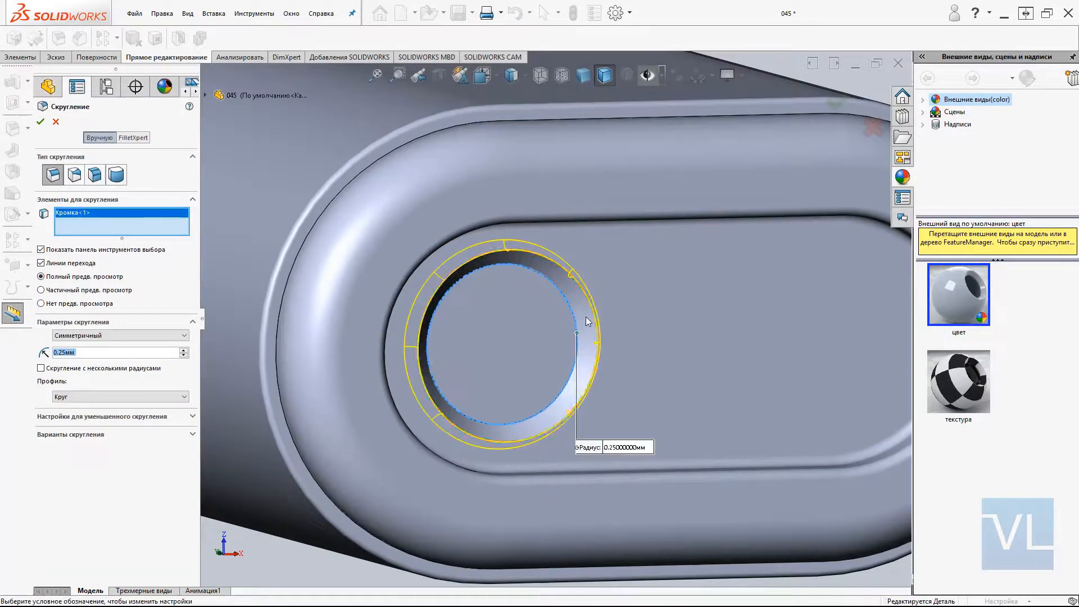
click(569, 306)
click(569, 306)
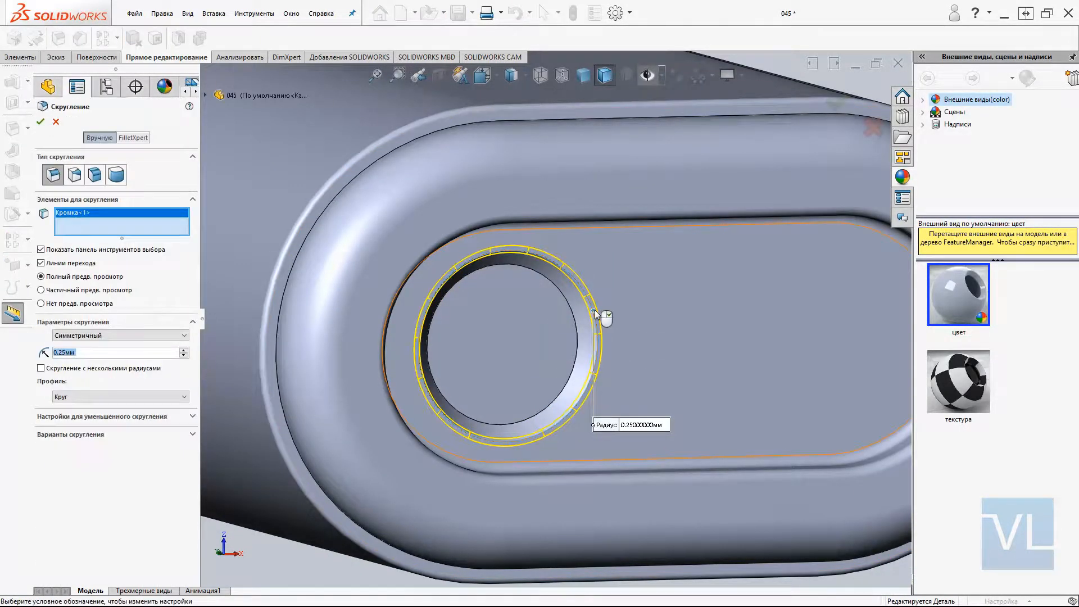
text(0.3)
key(Tab)
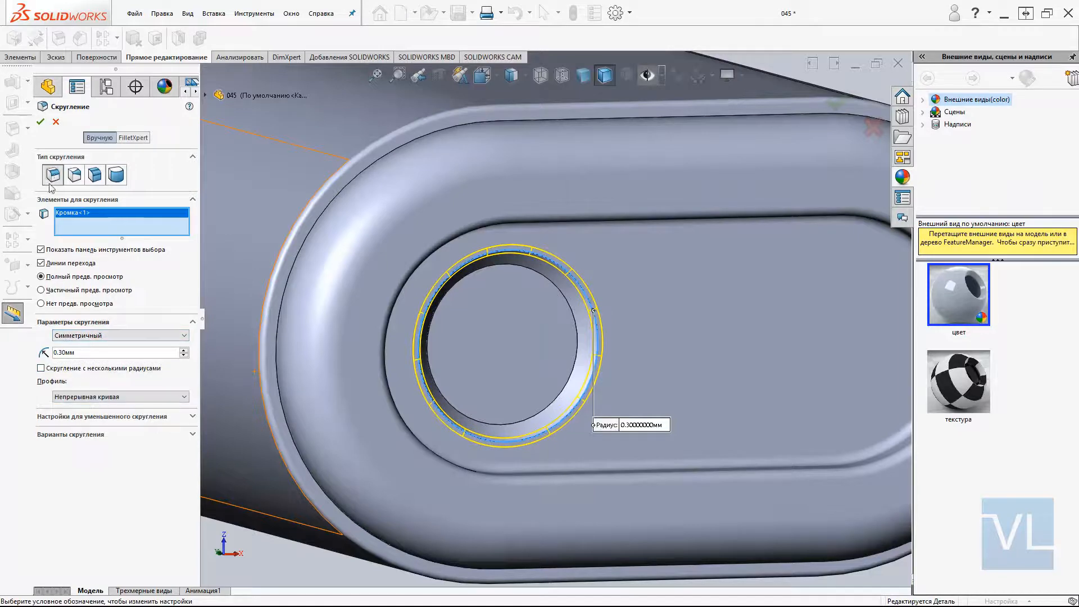
click(40, 122)
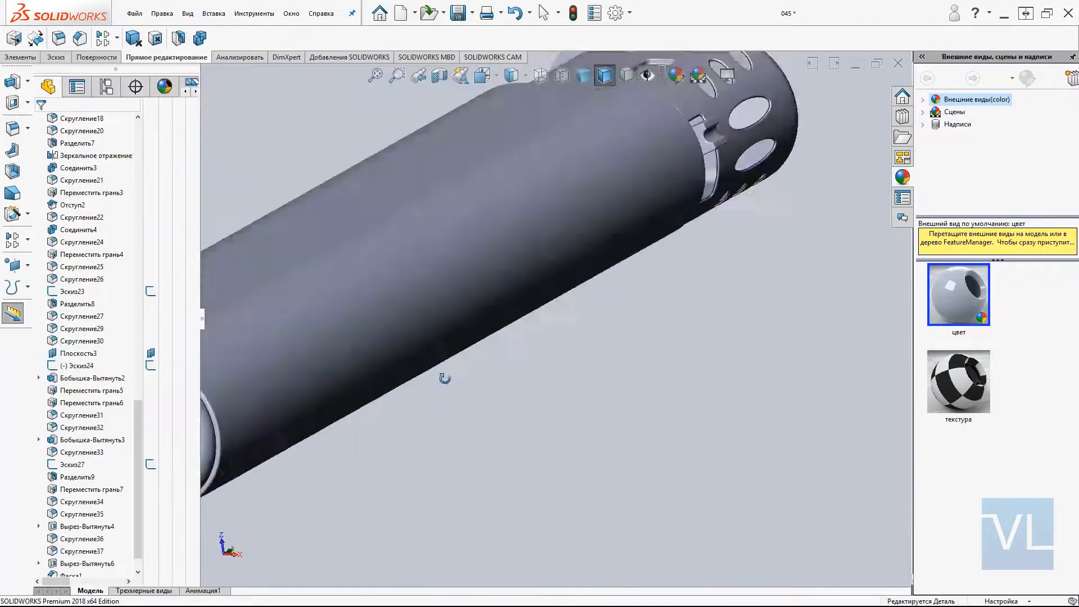
- Offset the circular pocket's floor face by 1 mm in the reversed direction using Move Face
middle_drag(443, 378, 558, 369)
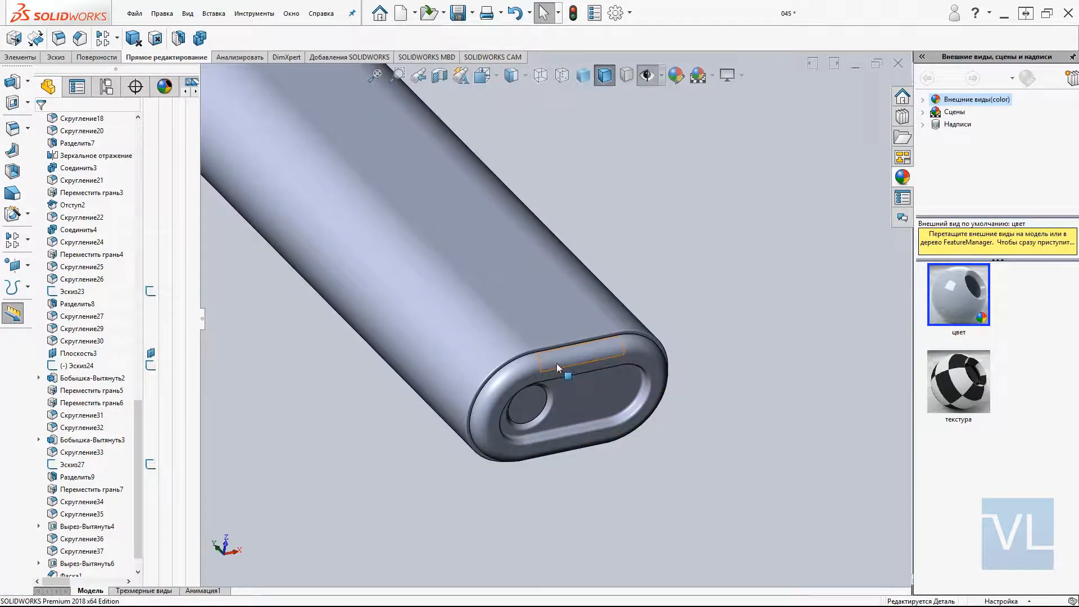
click(556, 367)
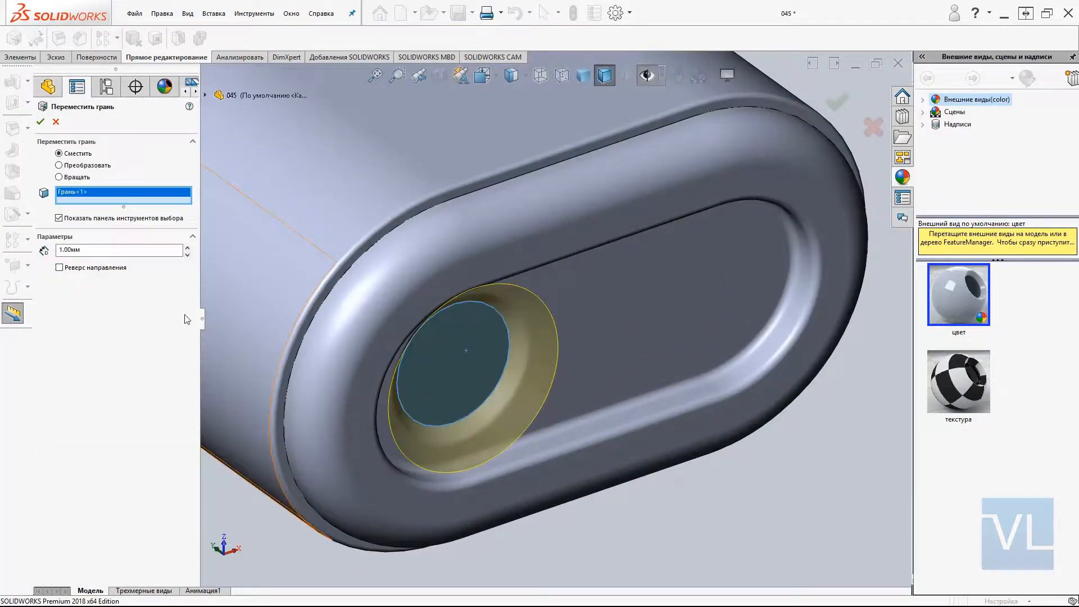
click(77, 271)
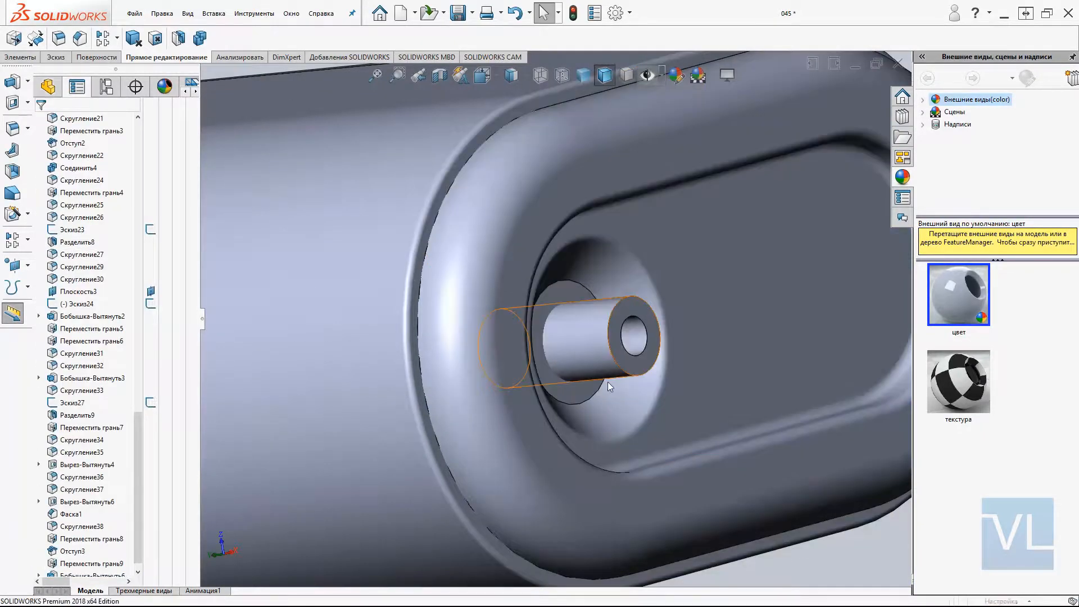
- Use Indent to cut the body around the hollow valve pin, with the pin as the tool body and 0 mm clearance
click(609, 385)
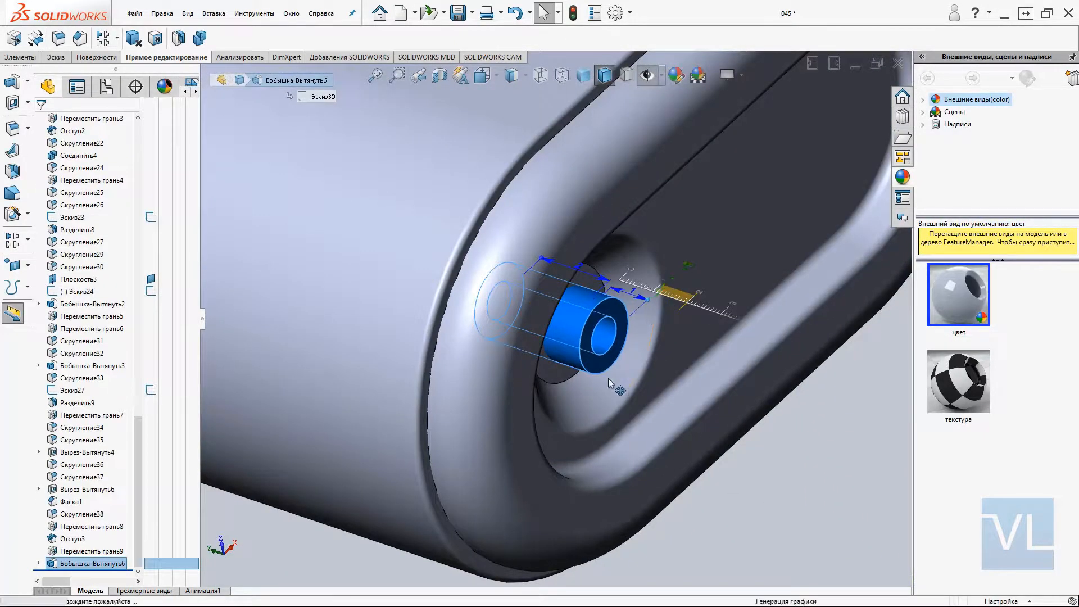
key(Escape)
scroll(608, 379, up, 6)
middle_drag(608, 379, 541, 381)
scroll(549, 349, up, 3)
scroll(547, 371, down, 7)
scroll(468, 380, down, 4)
scroll(541, 381, down, 1)
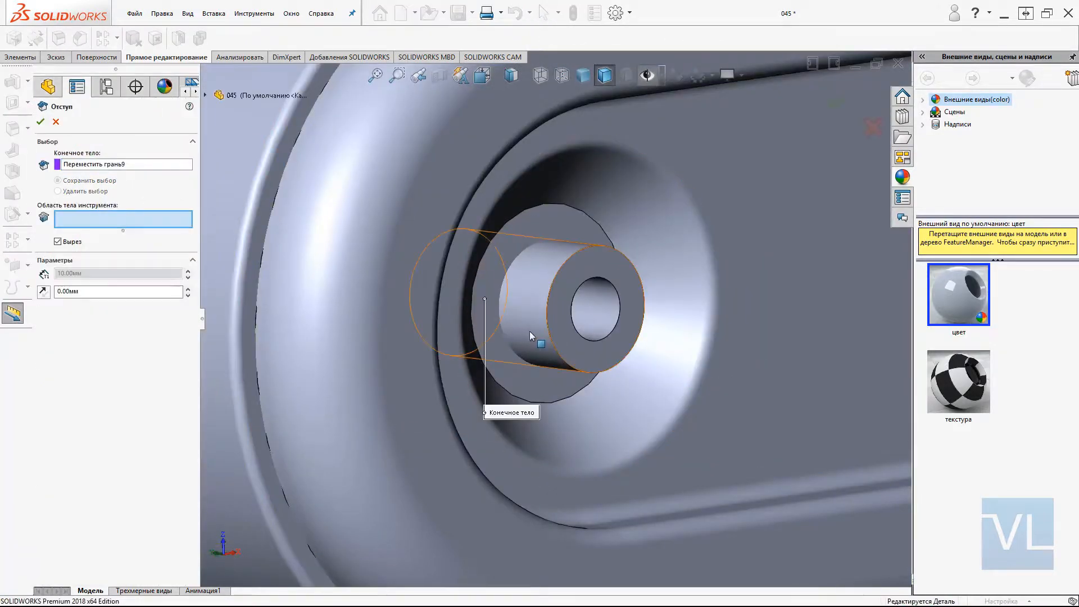
click(530, 332)
right_click(566, 333)
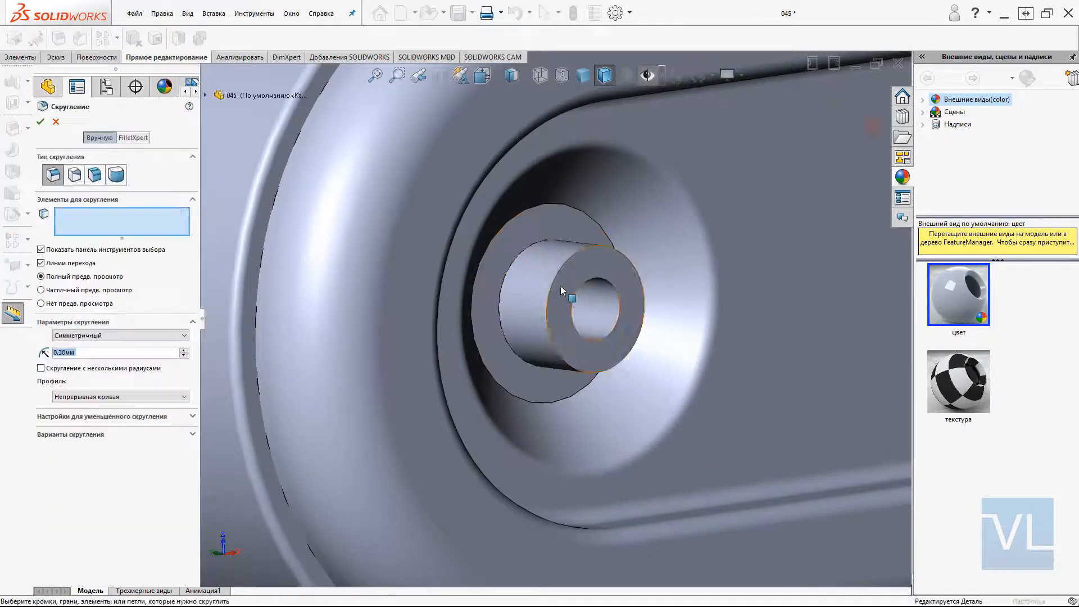
- Fillet the hollow pin's end face, and round the ring face around the pin with a 0.1 mm curvature-continuous fillet
click(561, 285)
key(Escape)
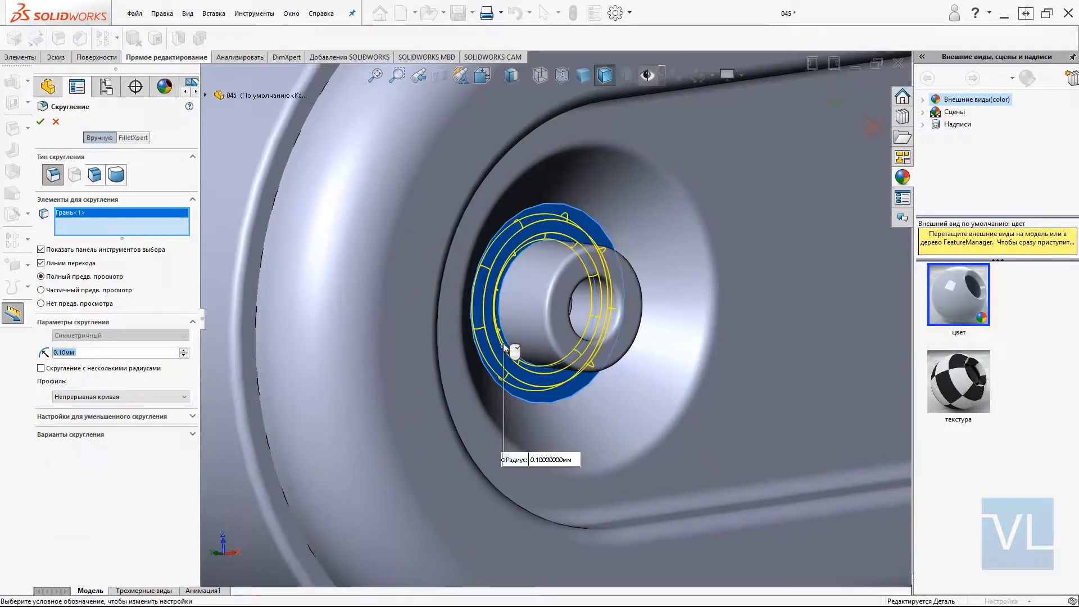
key(Return)
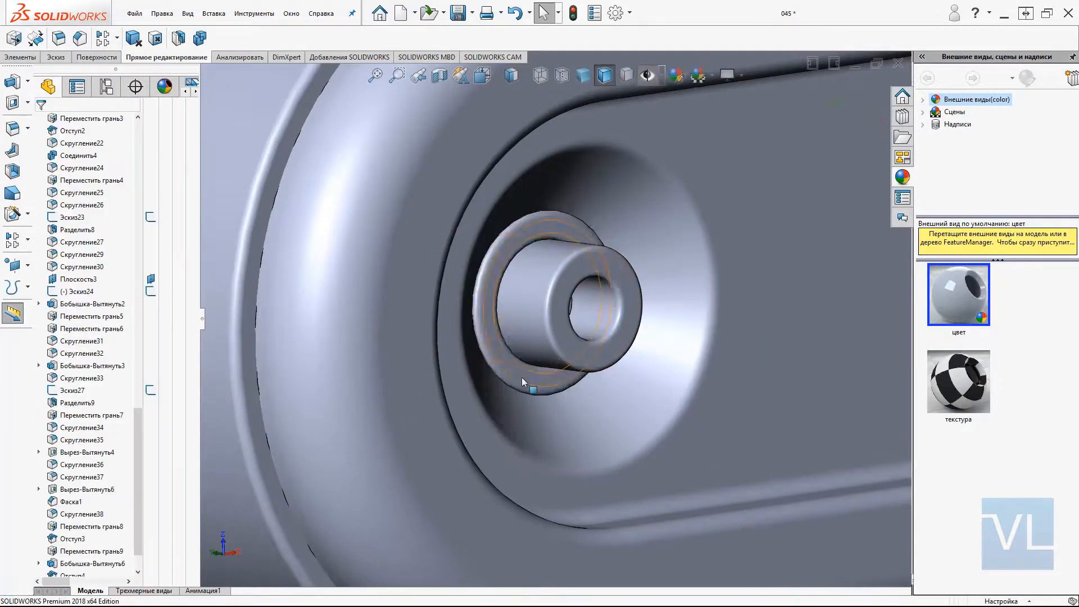
- Inspect the base's valve details and the whole lighter from several angles and standard views
scroll(521, 377, down, 3)
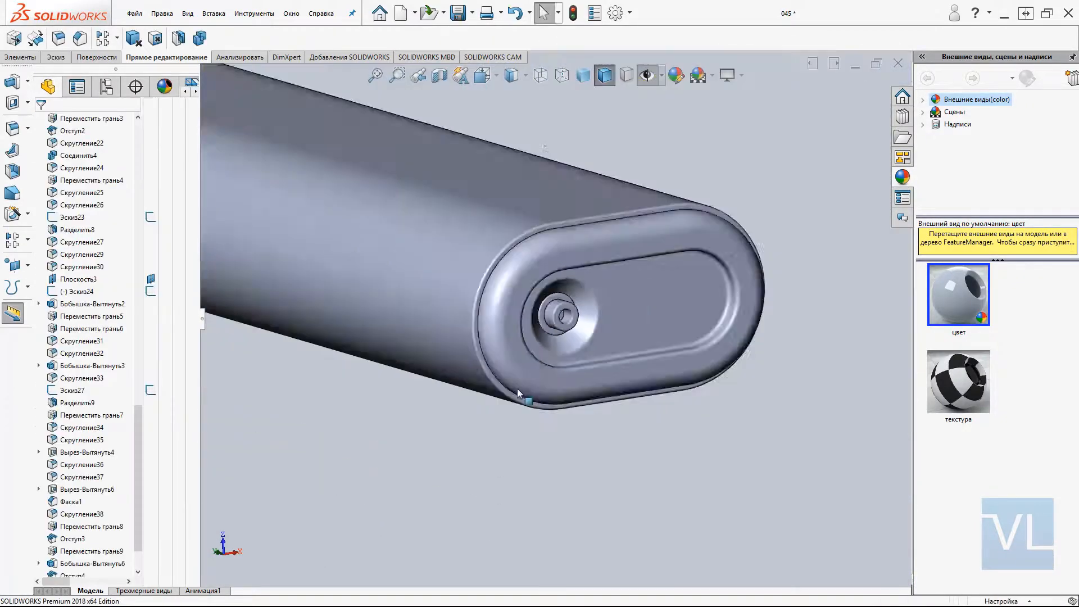
middle_drag(517, 389, 497, 381)
scroll(497, 381, up, 5)
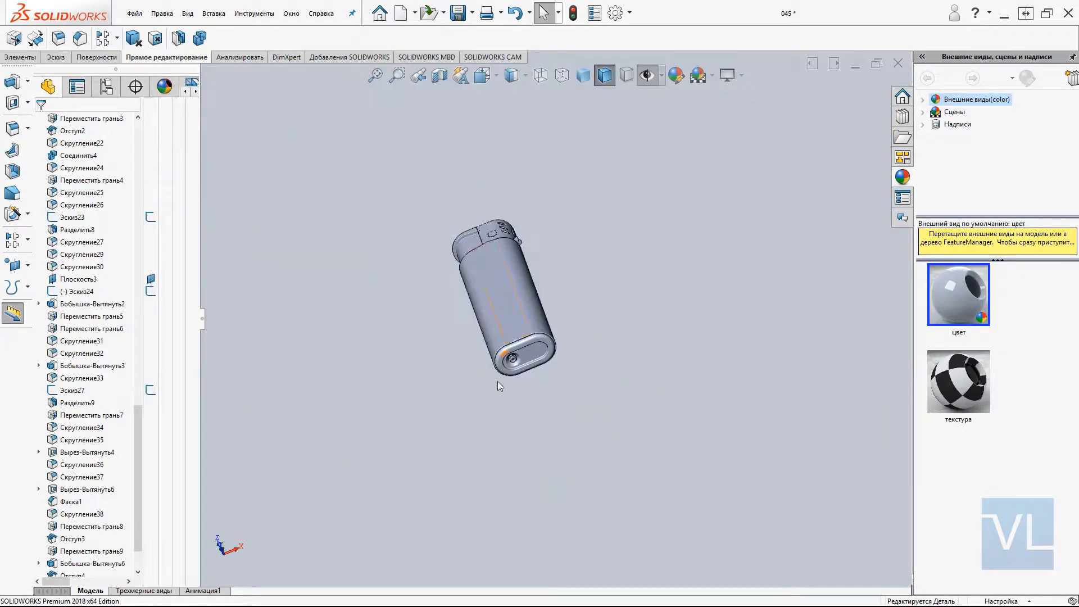
middle_drag(511, 309, 458, 361)
scroll(457, 361, down, 3)
key(ctrl+4)
key(ctrl+1)
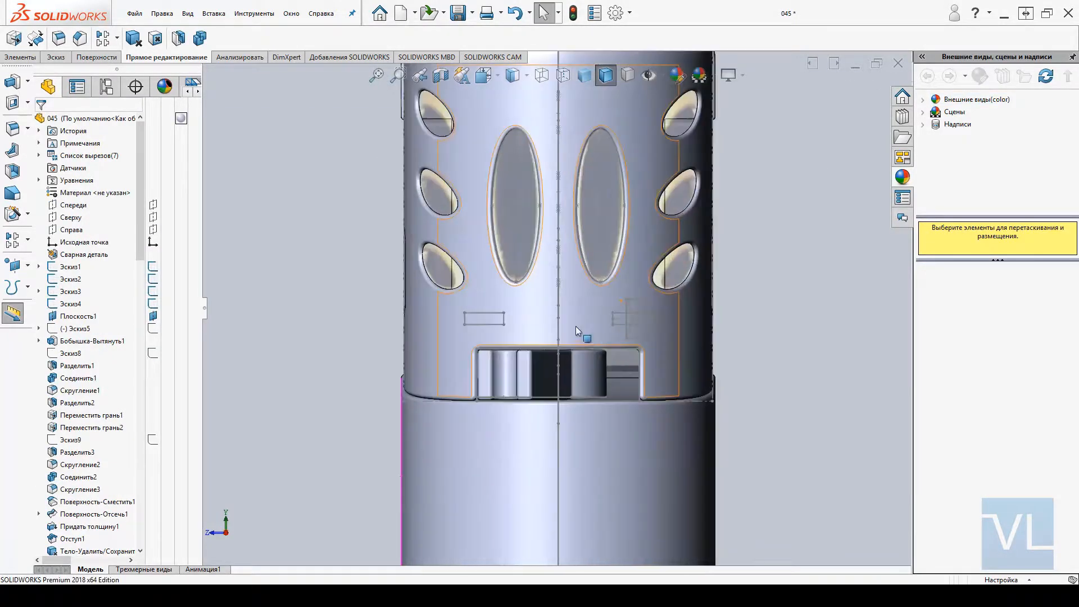
- Create an offset surface from the wind guard's outer face and trim it to the plus and minus outlines
click(575, 326)
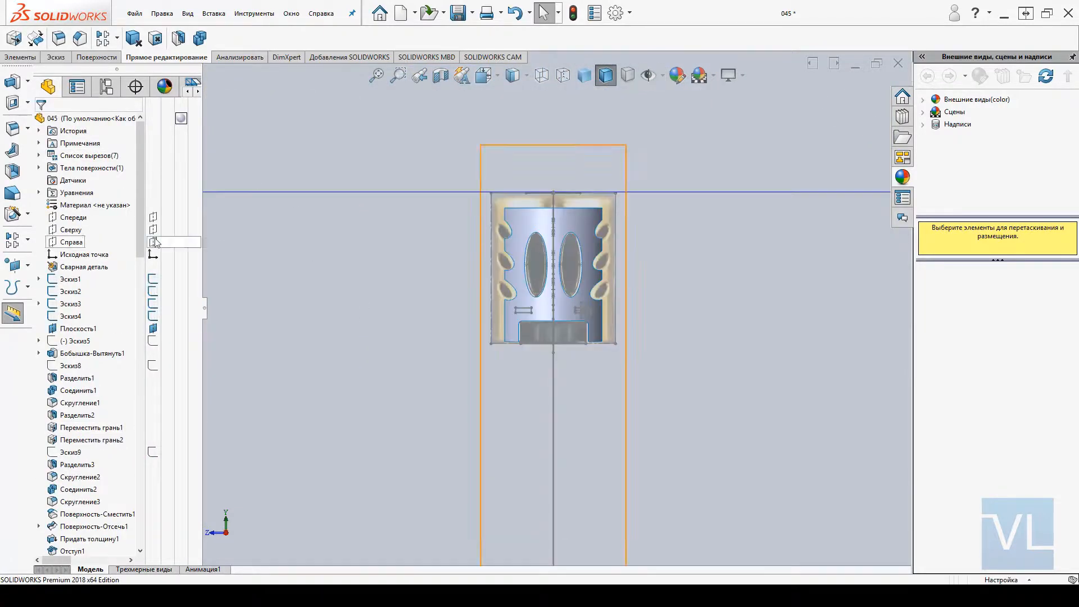
scroll(667, 322, down, 2)
scroll(56, 222, up, 6)
scroll(560, 303, down, 8)
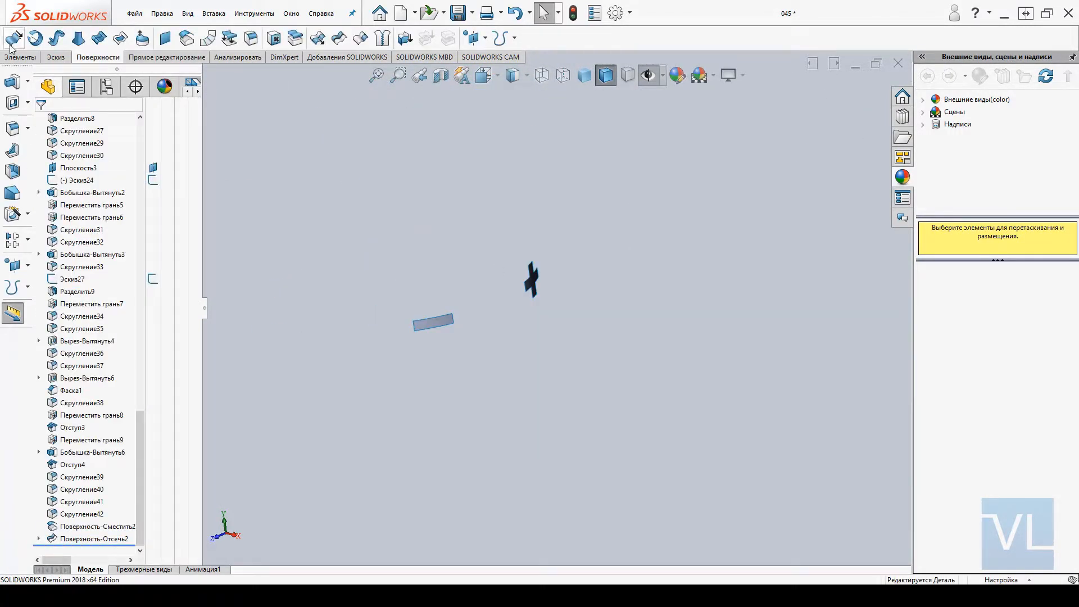
- Thicken the trimmed minus-shaped surface to both sides with a 0.15 mm thickness, without merging the result
click(16, 56)
click(111, 60)
click(404, 38)
click(433, 322)
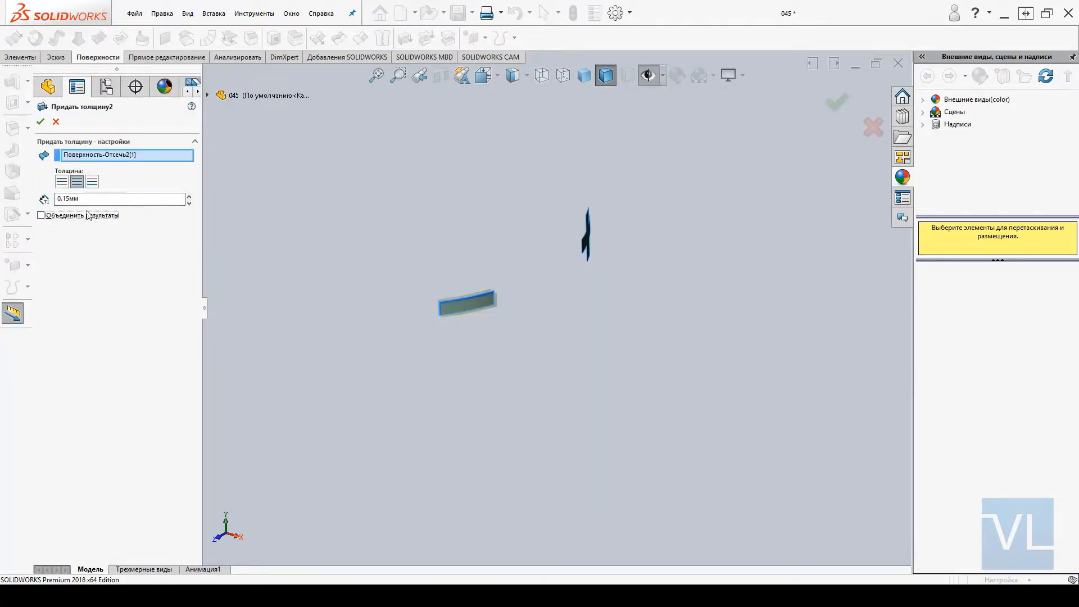
key(Return)
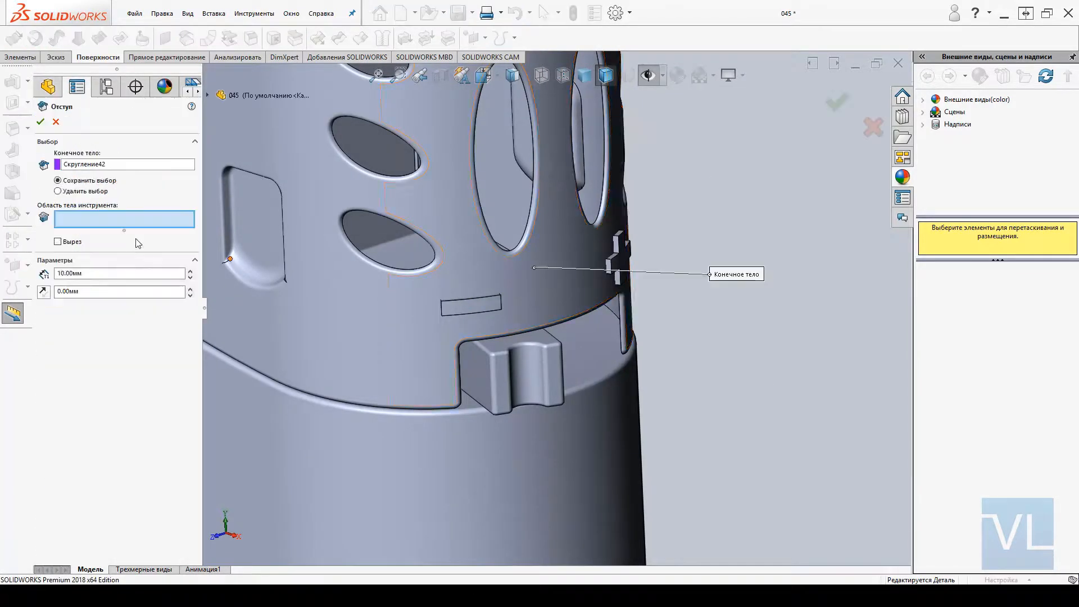
- Cut the minus sign into the wind guard with Indent, using the thickened minus body as the tool
click(60, 242)
click(478, 305)
click(838, 113)
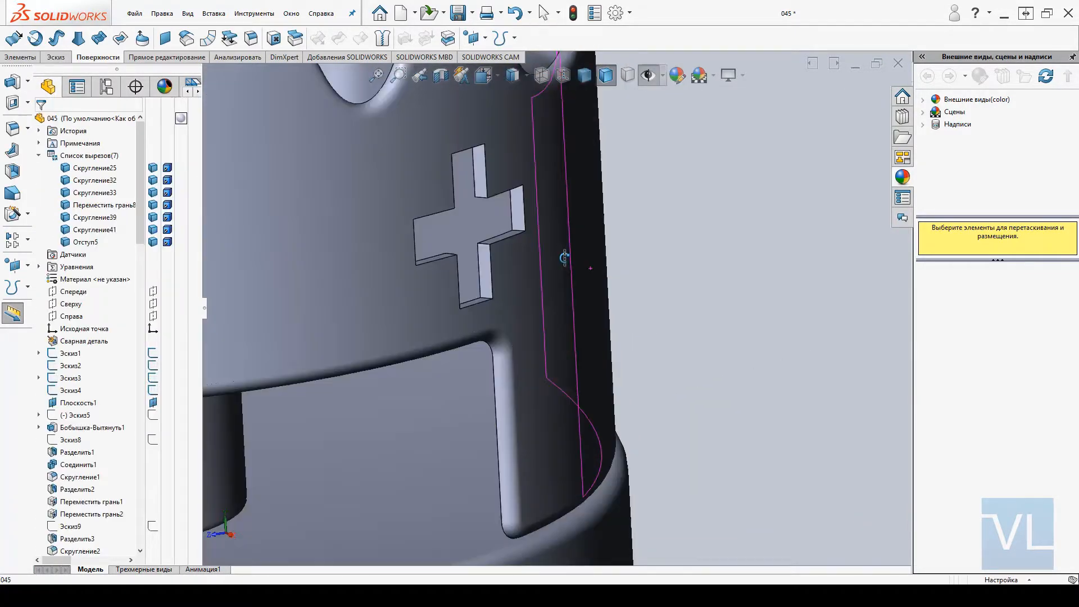
- Fillet the outer rim edge of the minus-shaped recess in the wind guard
scroll(90, 337, down, 10)
click(89, 500)
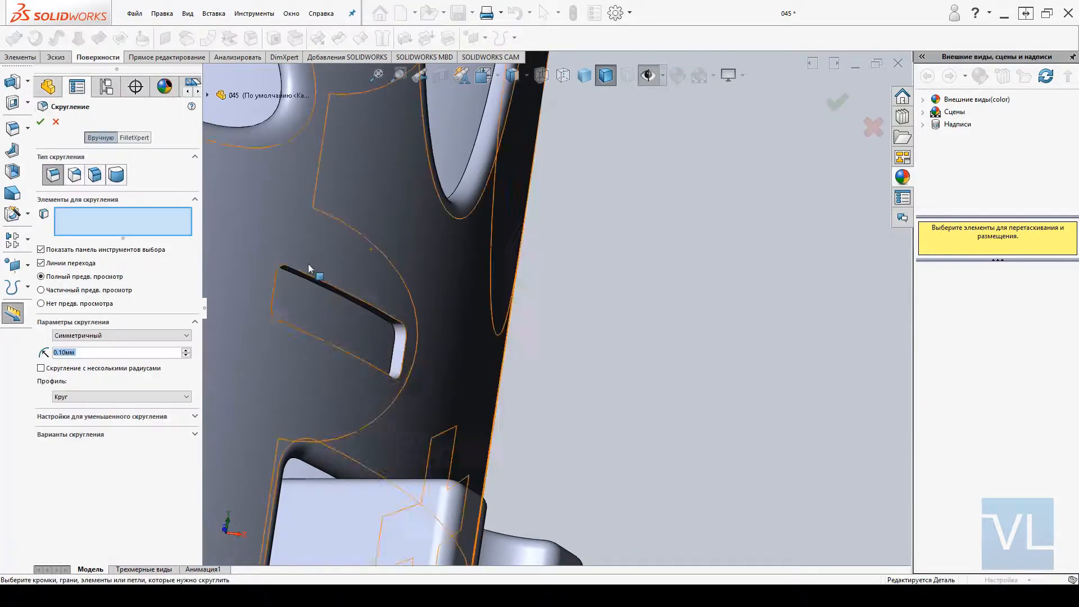
click(306, 265)
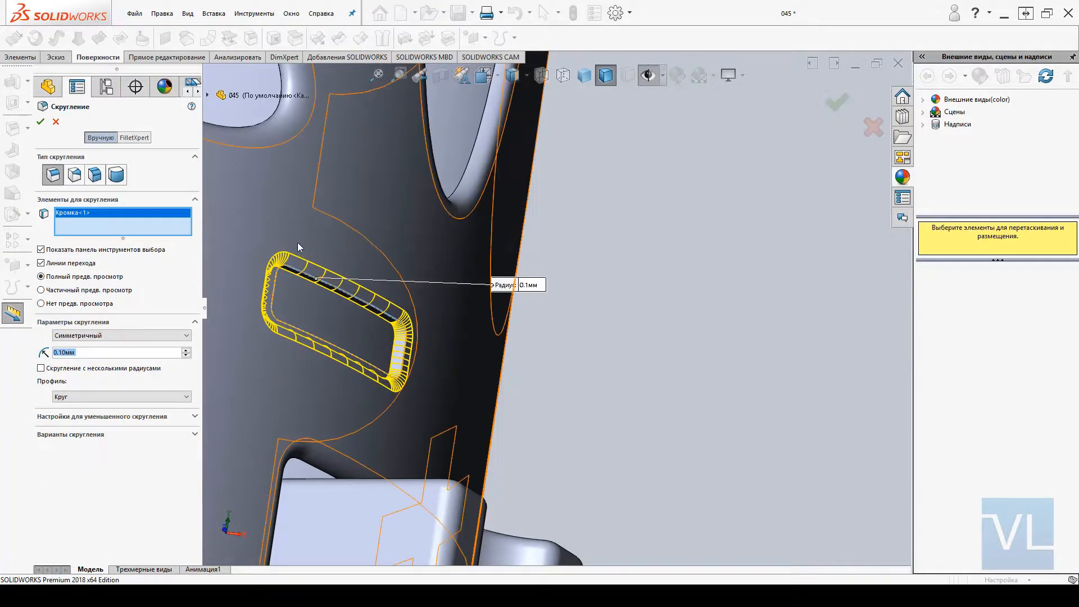
click(335, 293)
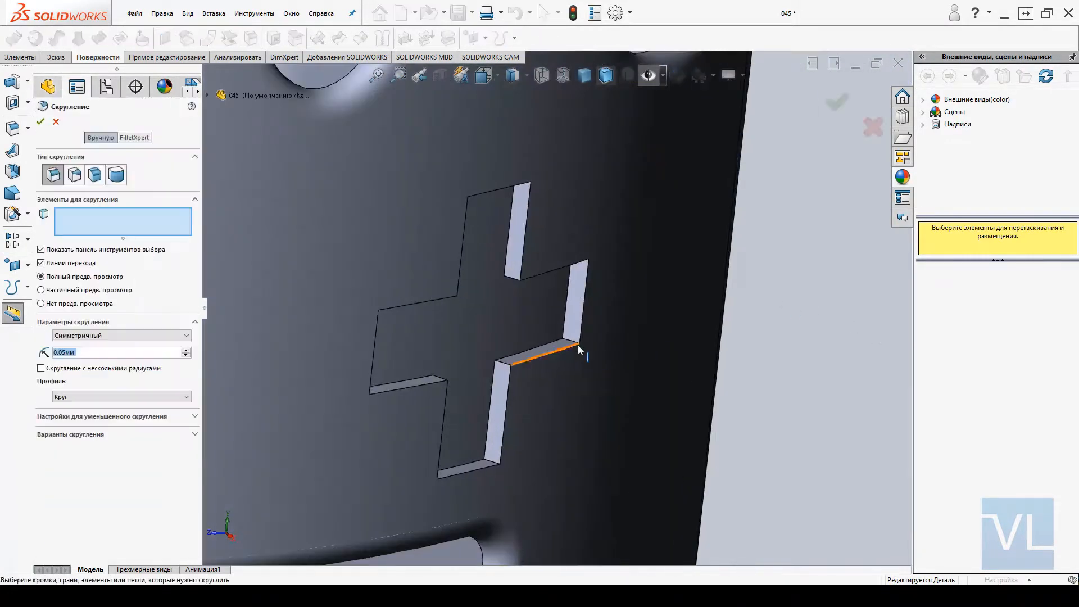
- Fillet the floor face and outer rim edge of the plus-shaped recess in the wind guard with a 0.05 mm radius
click(572, 340)
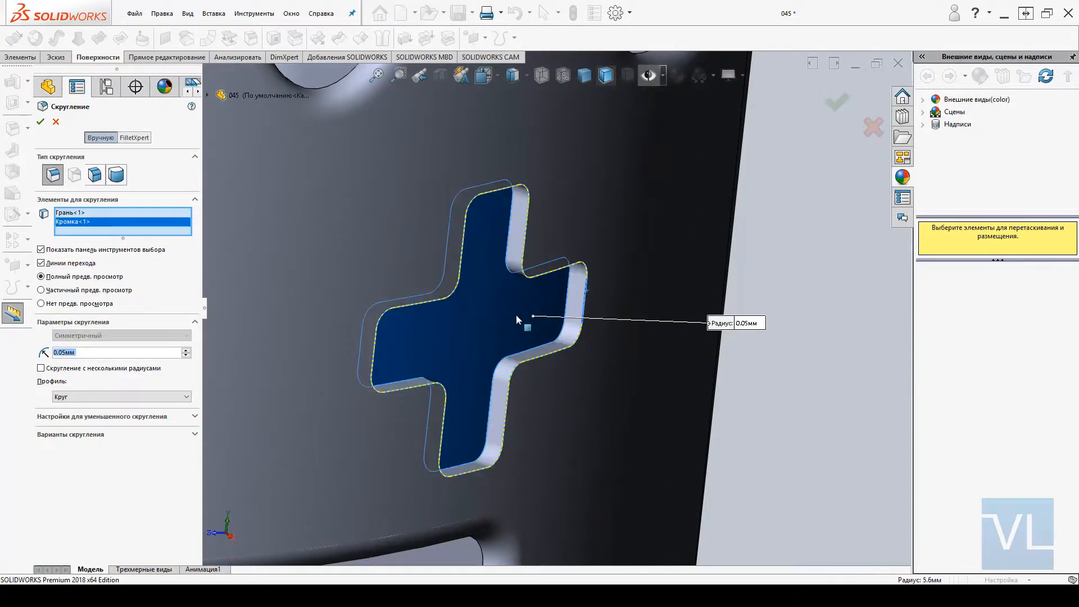
key(Return)
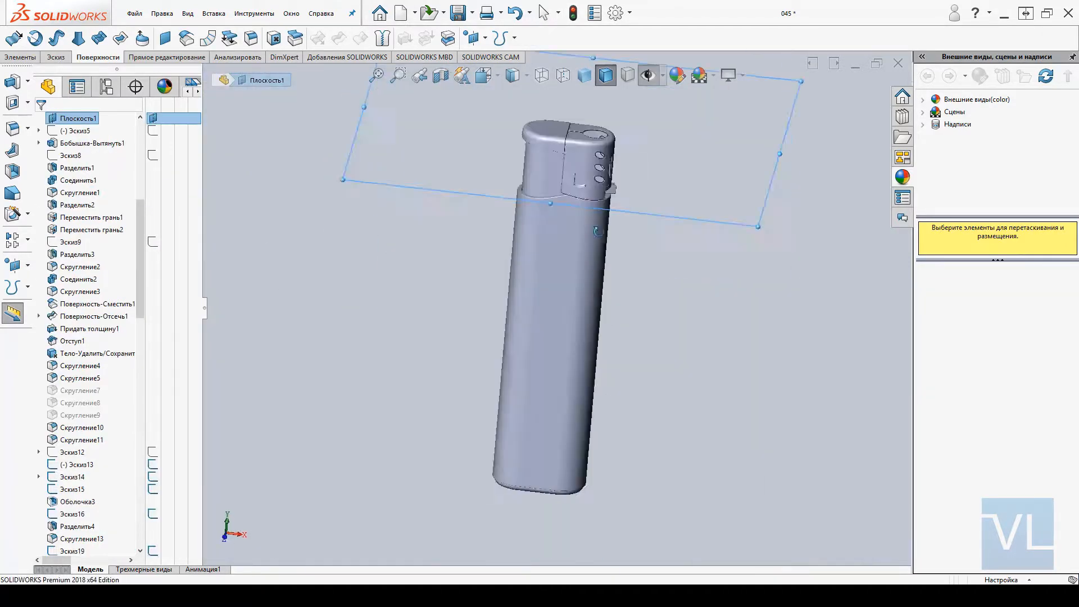
- Examine the complete lighter model from several angles, including the wind guard holes and the protruding lever up close
mouse_move(651, 398)
middle_down()
mouse_move(669, 207)
mouse_move(698, 417)
mouse_move(754, 415)
middle_up()
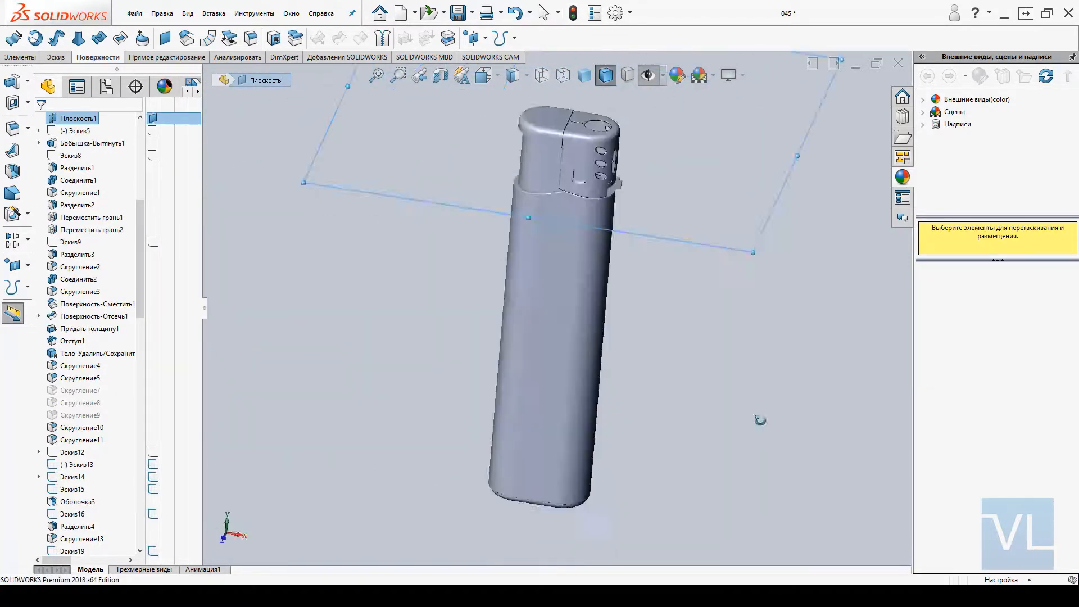
key(ctrl+1)
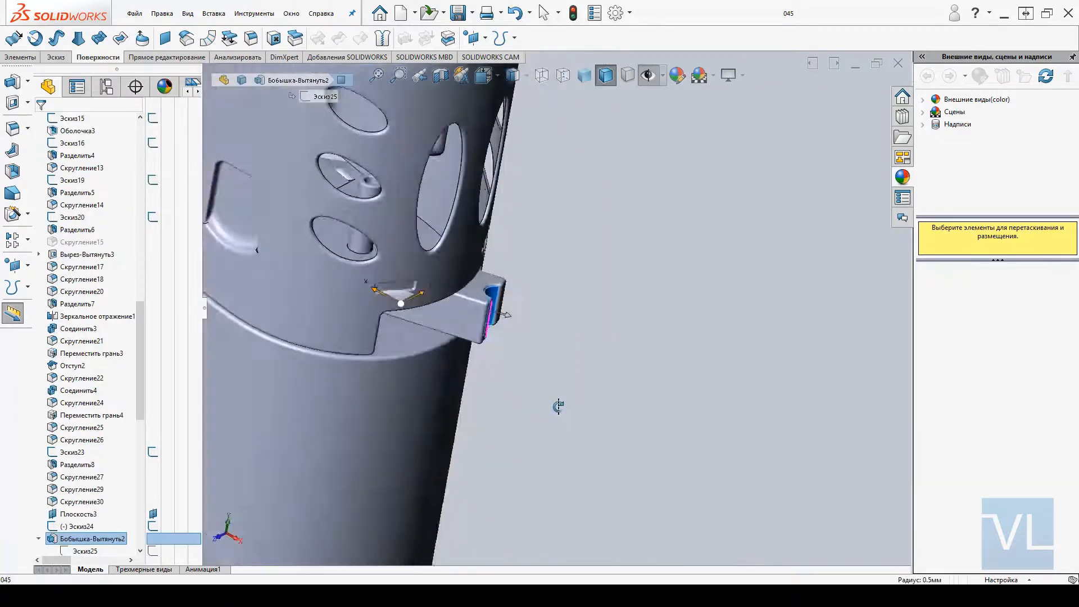
click(615, 314)
scroll(624, 323, up, 5)
middle_drag(629, 328, 727, 299)
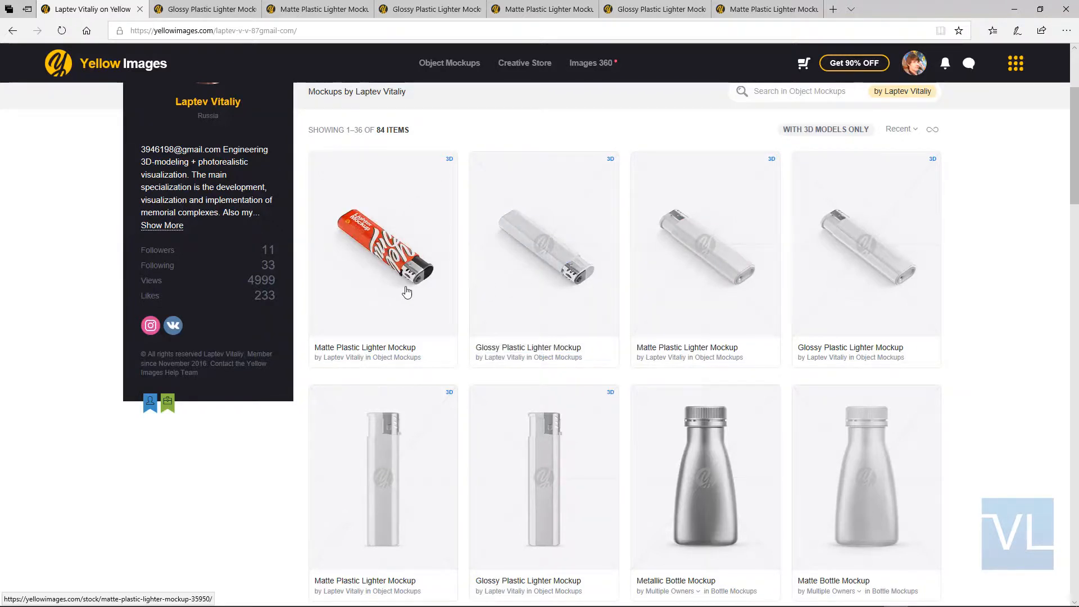
- Switch to the Yellow Images site in the browser and view the preview images of the front-view Glossy Plastic Lighter Mockup
click(200, 15)
click(293, 275)
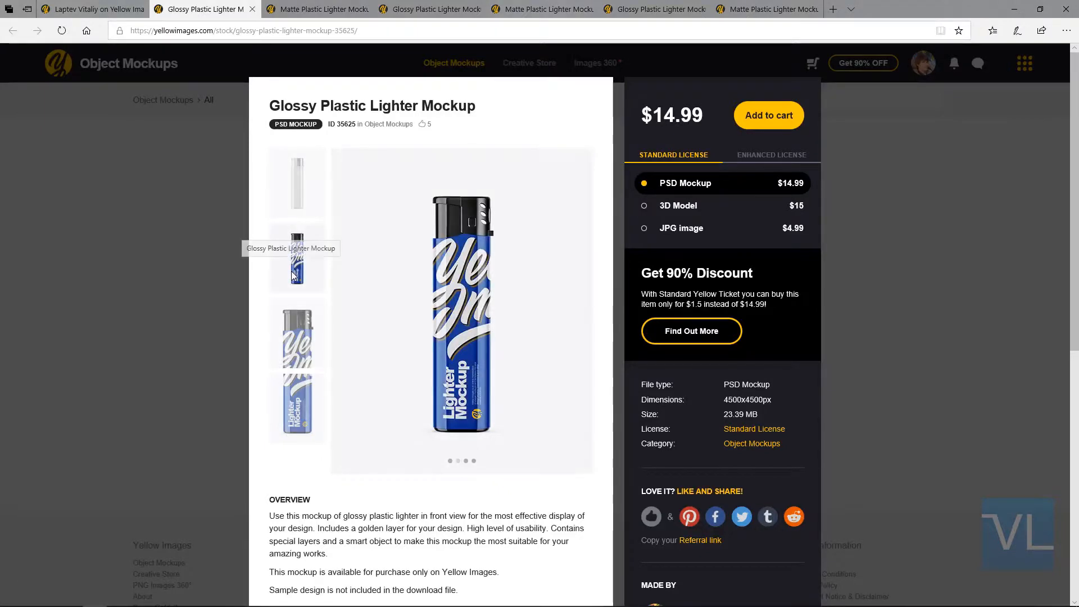
click(295, 333)
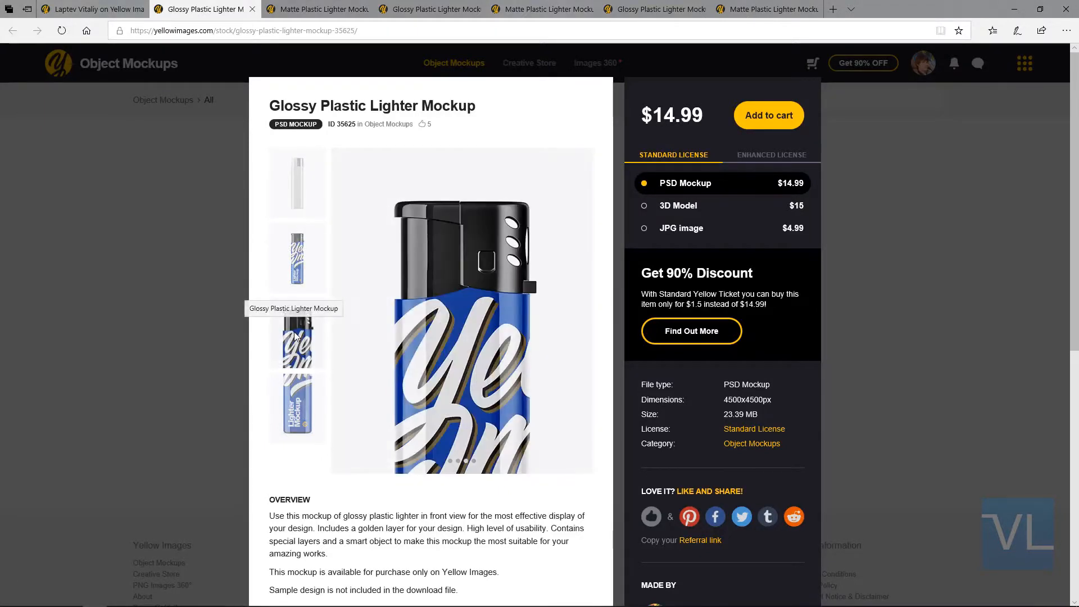
click(293, 393)
- View the front-view Matte Plastic Lighter Mockup's preview images and look over its product details and related products
click(308, 7)
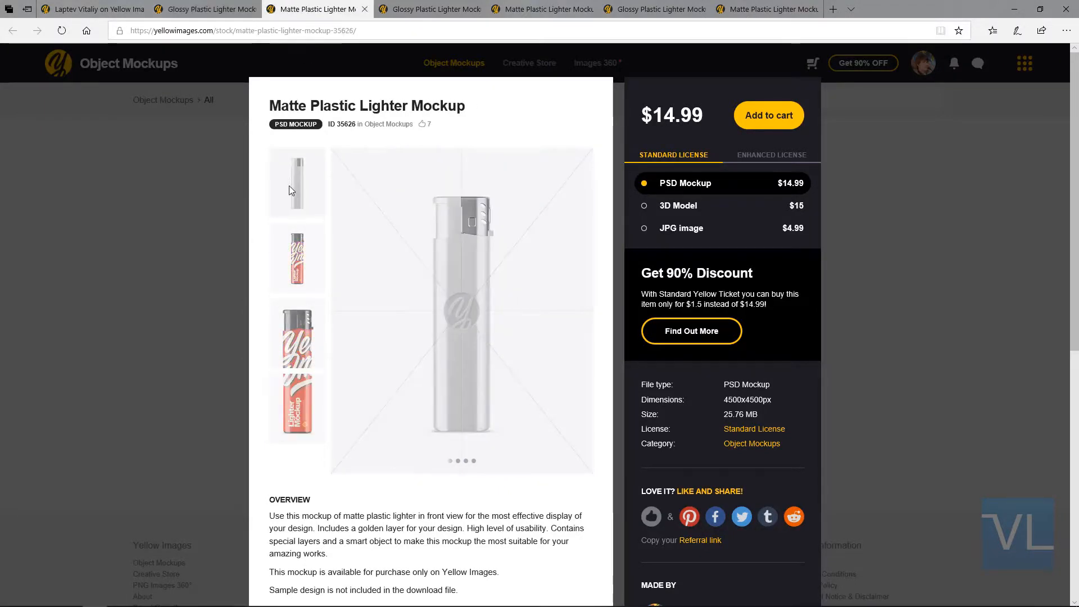
click(298, 256)
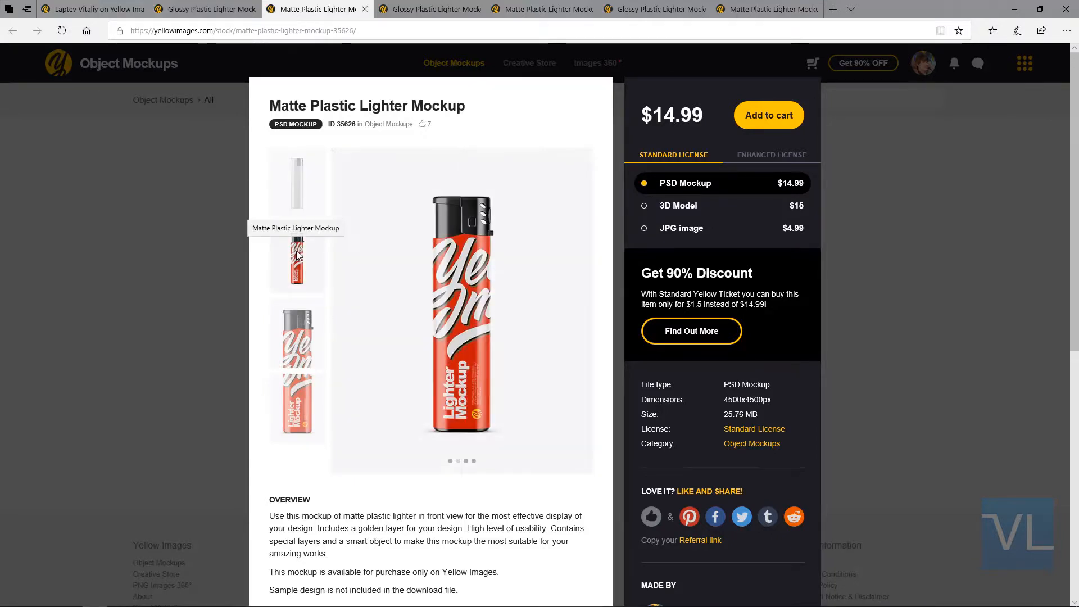
click(291, 311)
click(308, 401)
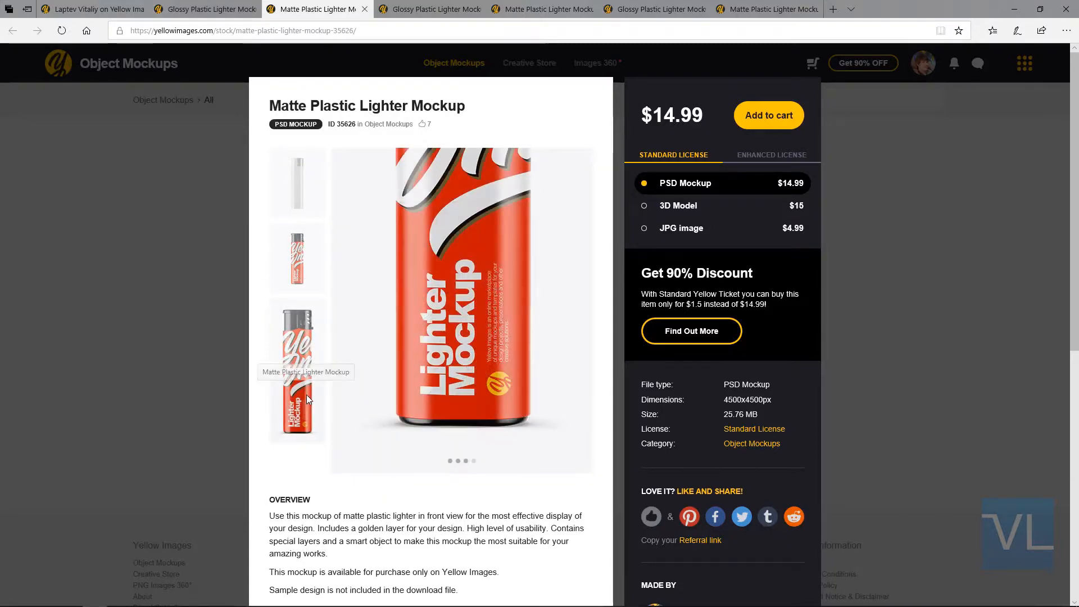
scroll(673, 366, down, 3)
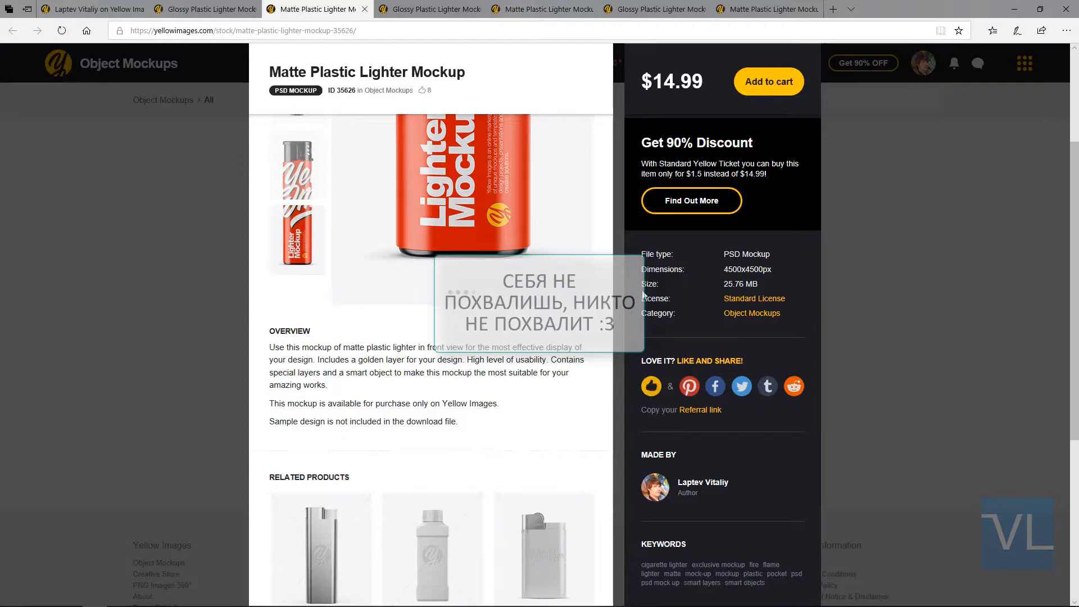
scroll(644, 293, up, 3)
- View the angled Glossy Plastic Lighter Mockup's preview images, ending with the close-up of the lighter's base
key(ctrl+Tab)
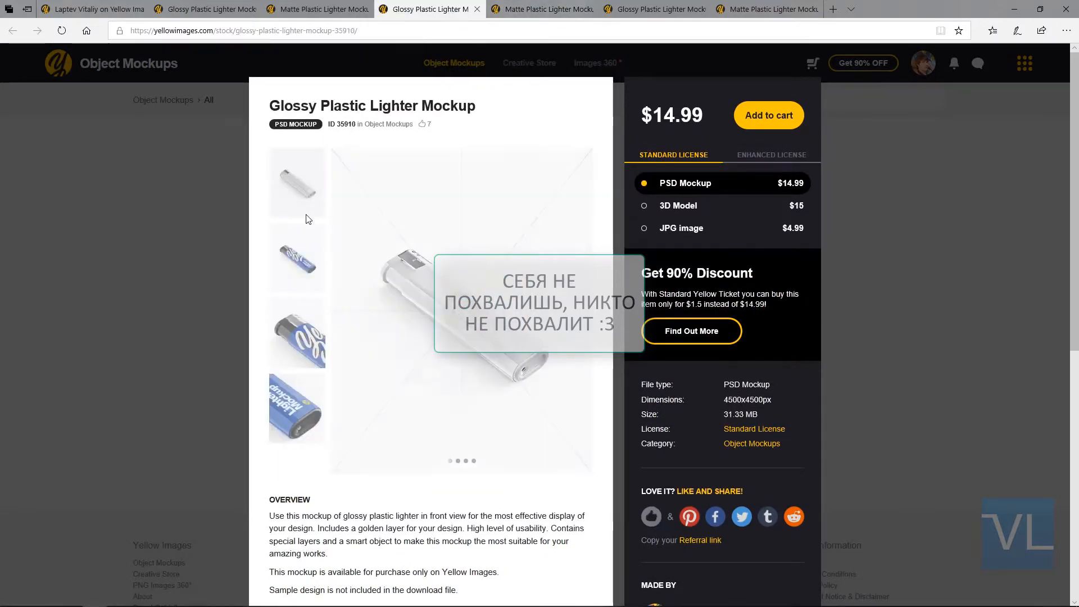
click(298, 264)
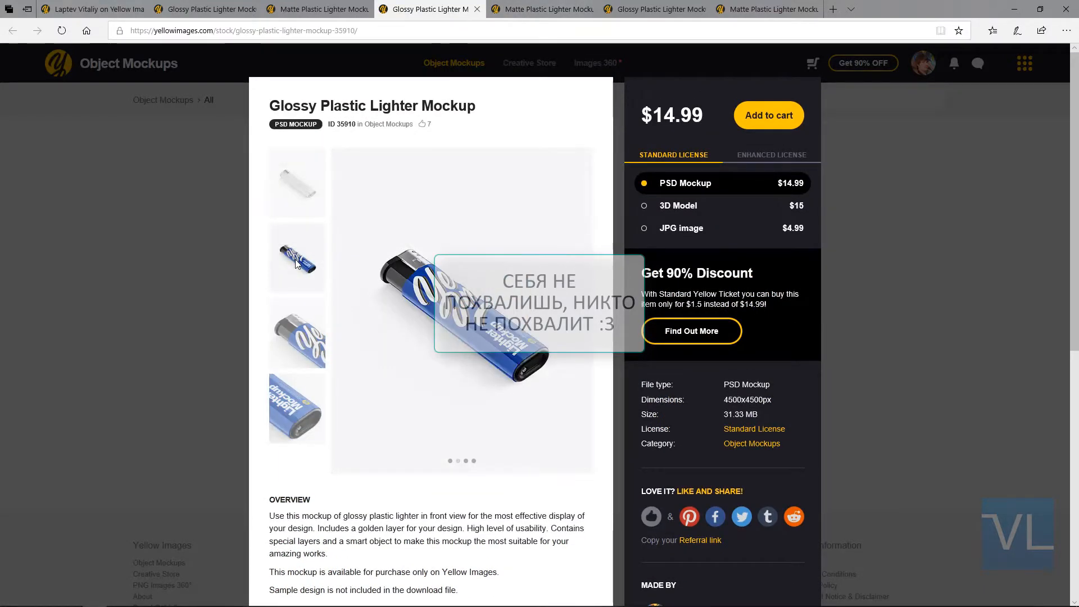
click(295, 333)
click(304, 413)
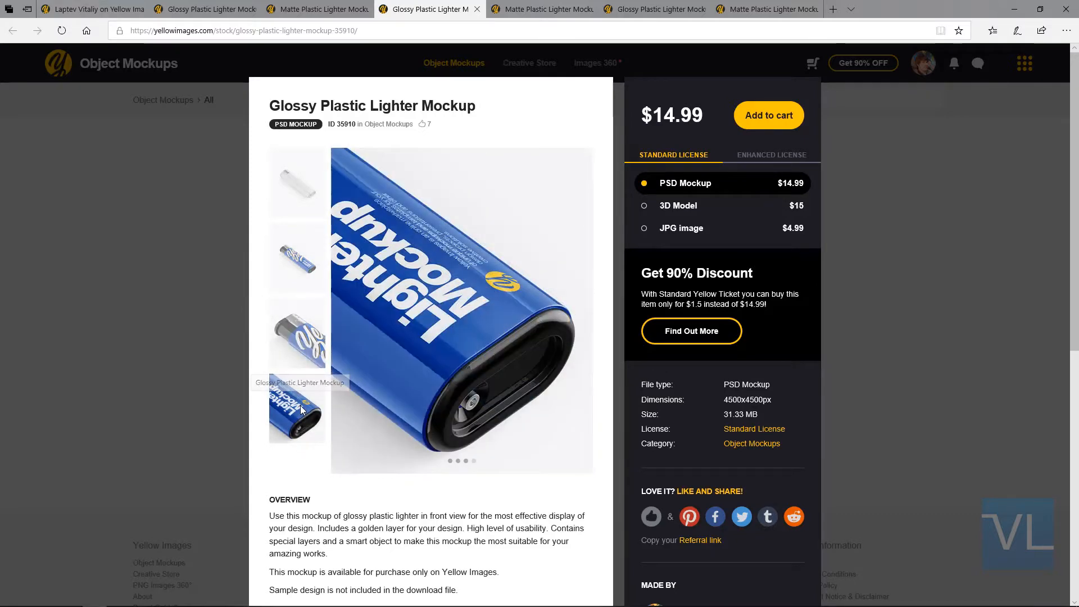
- Look through the remaining angled matte and glossy lighter mockup pages, ending at the matte version with the wind guard facing forward
click(538, 9)
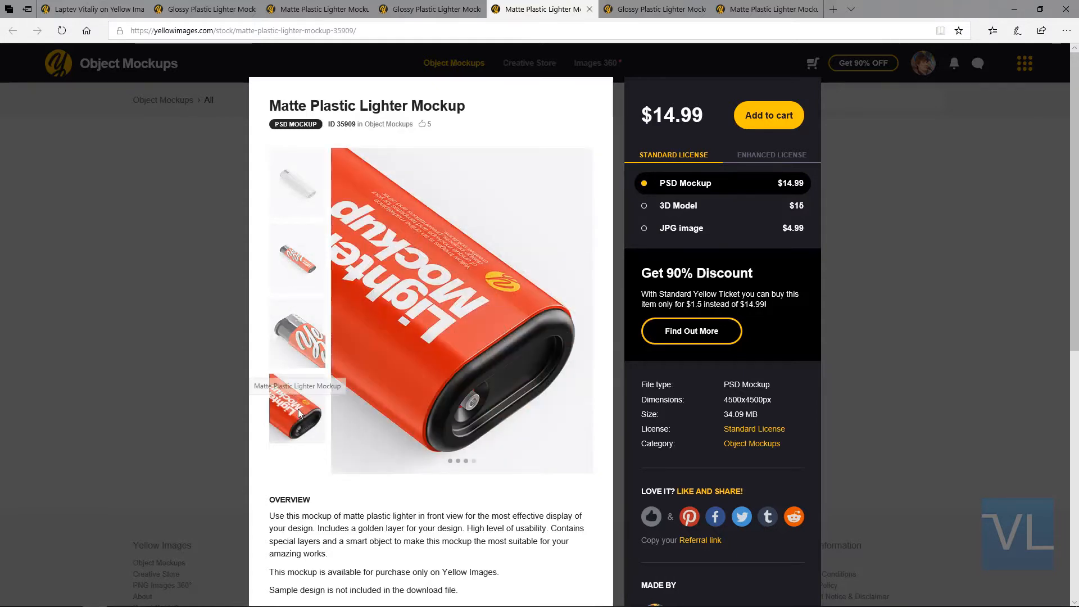
key(ctrl+Tab)
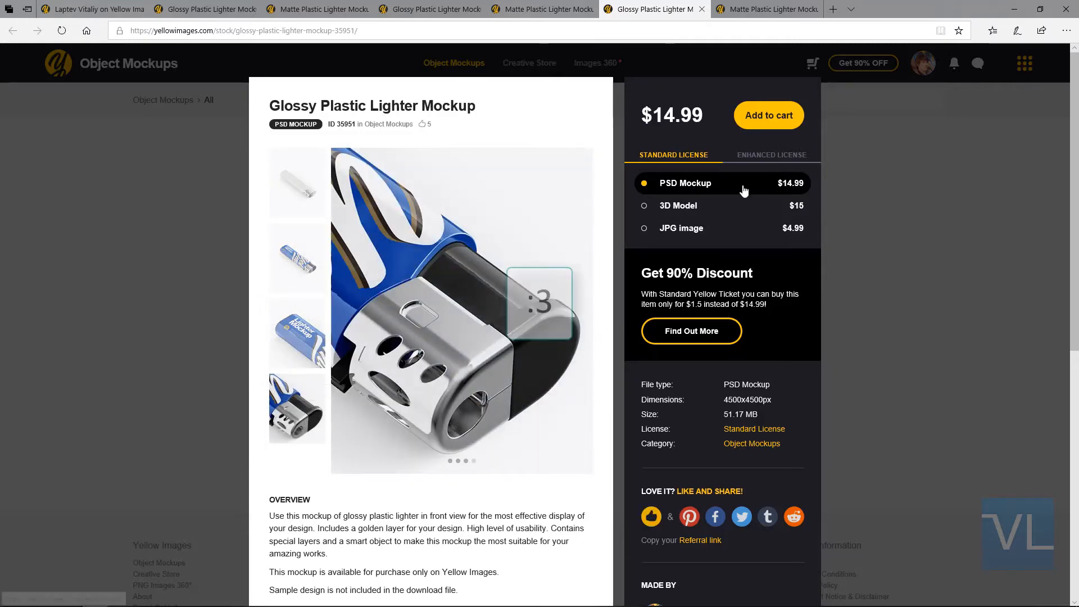
key(ctrl+Tab)
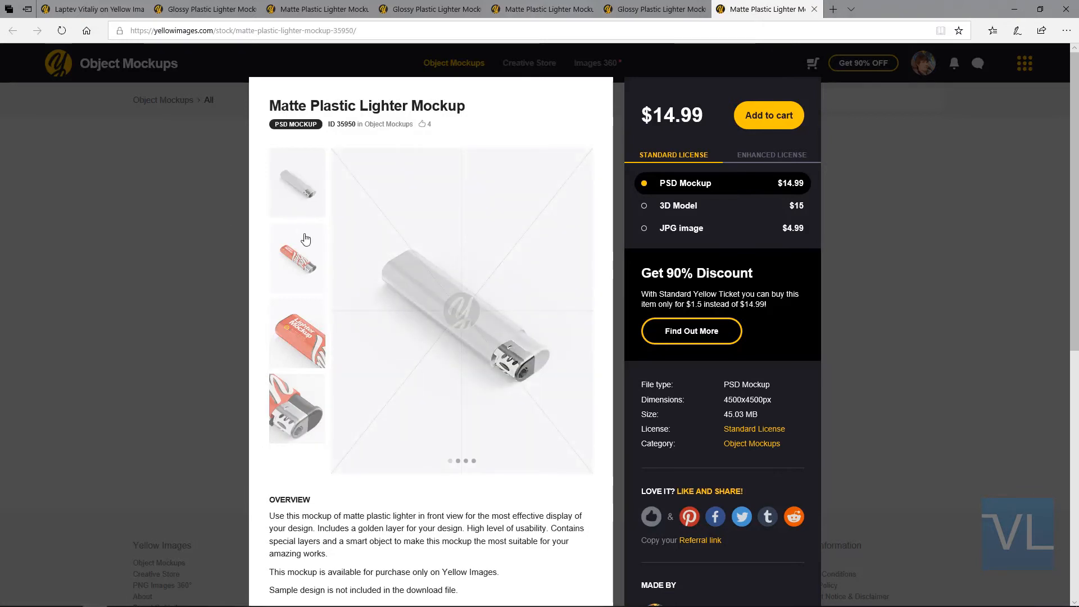